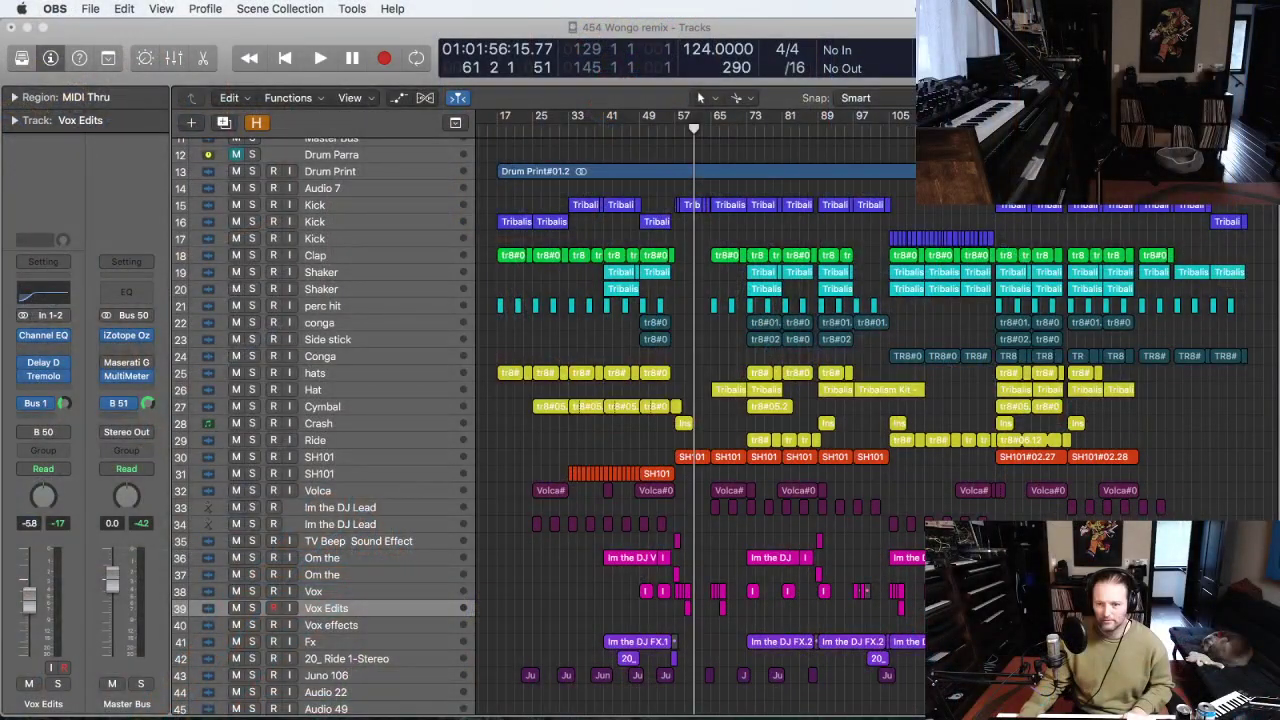
Solo the drum tracks from the first Kick track through the Ride track.
left_click(925, 324)
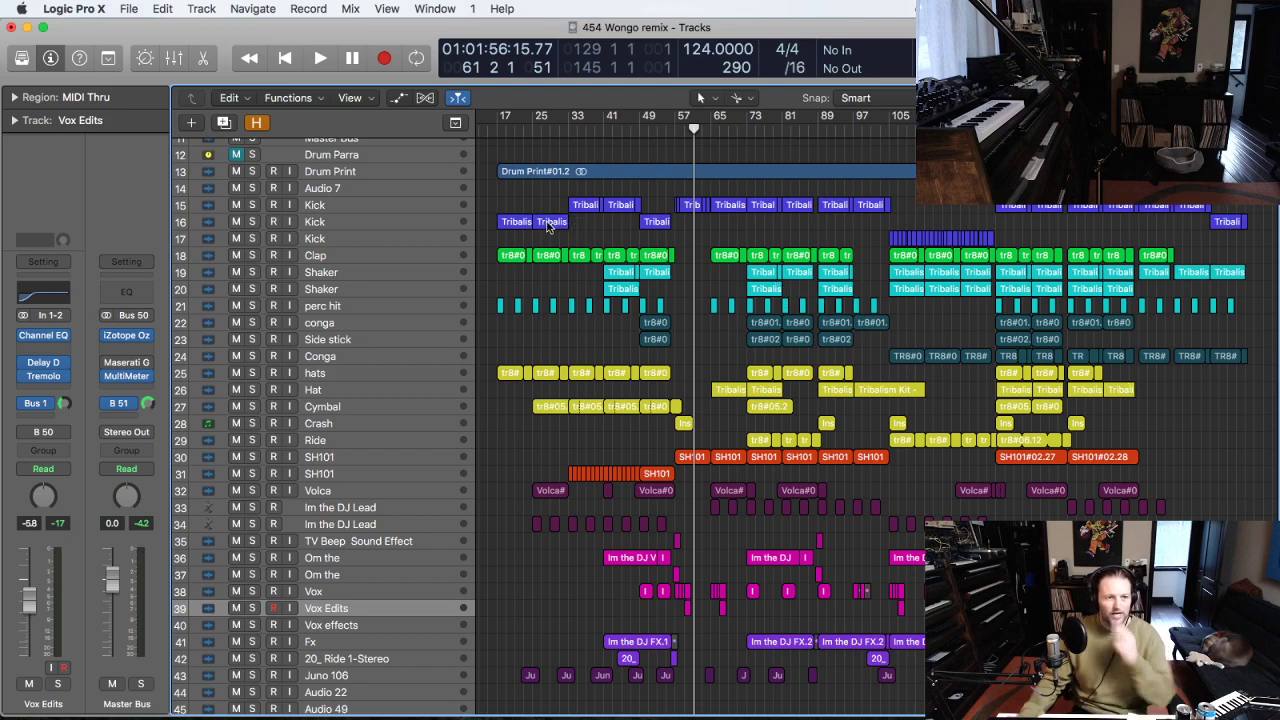
left_click(551, 173)
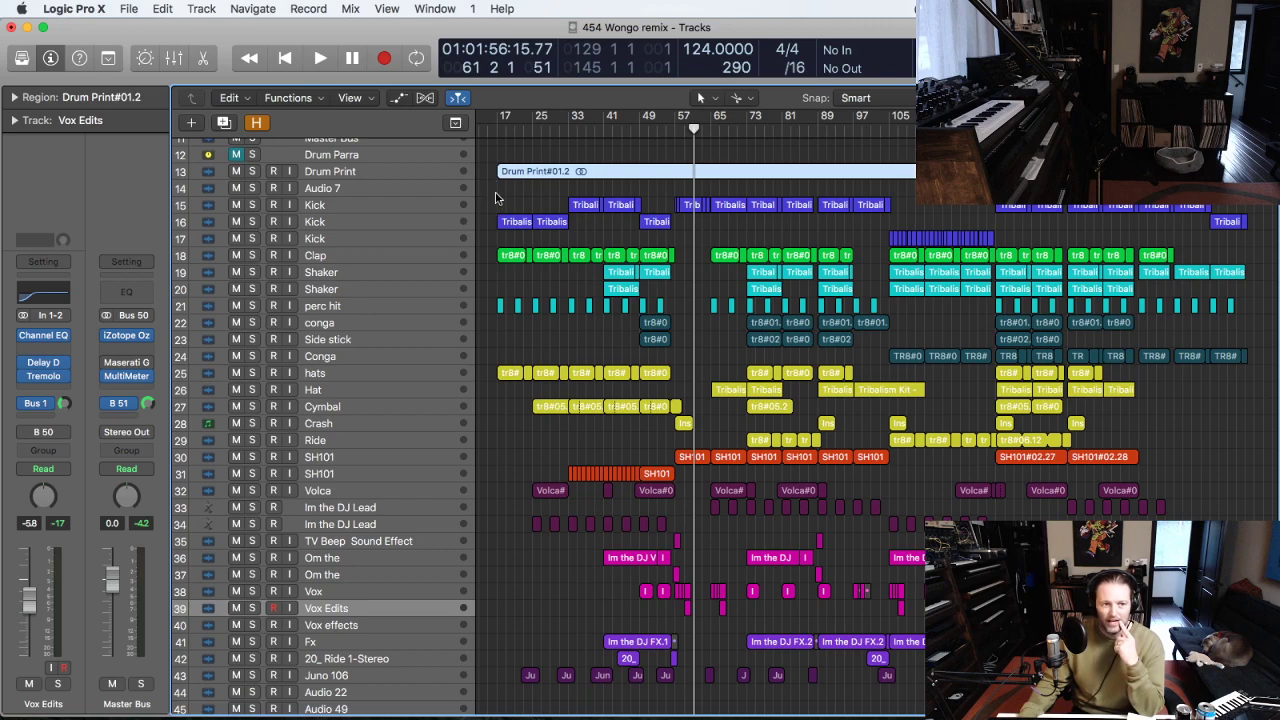
left_click(432, 204)
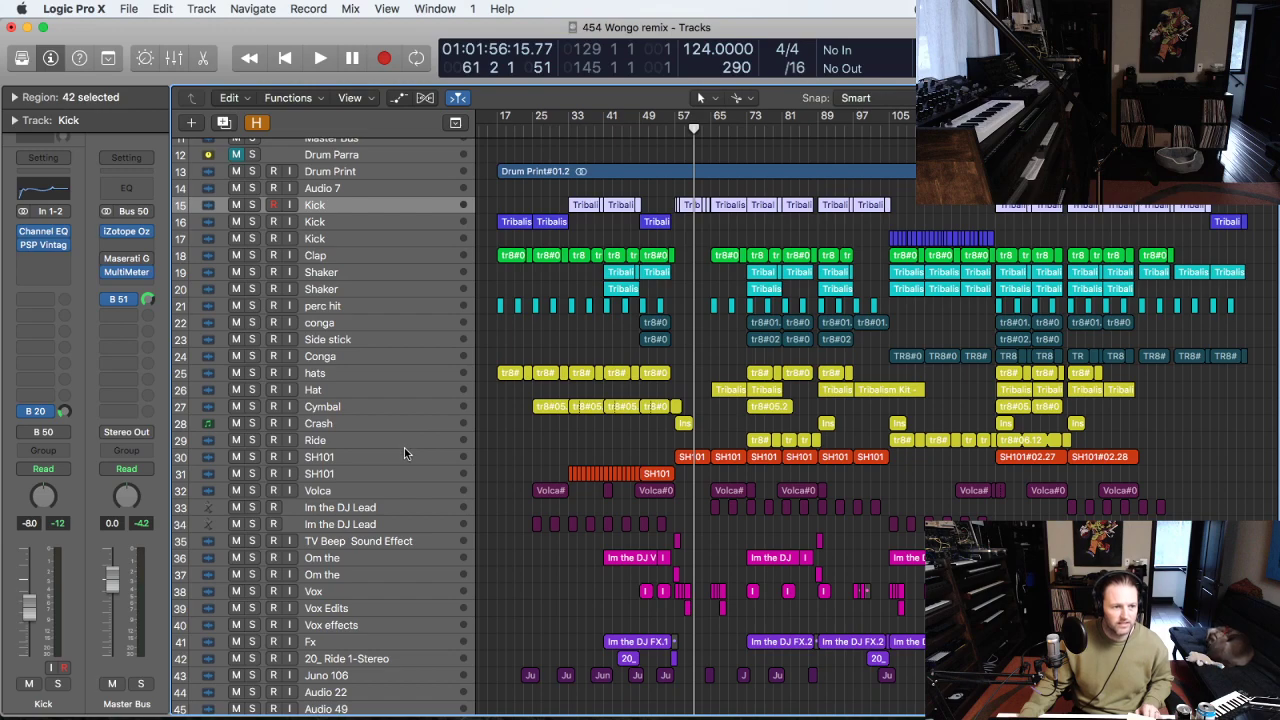
left_click(409, 440, "shift")
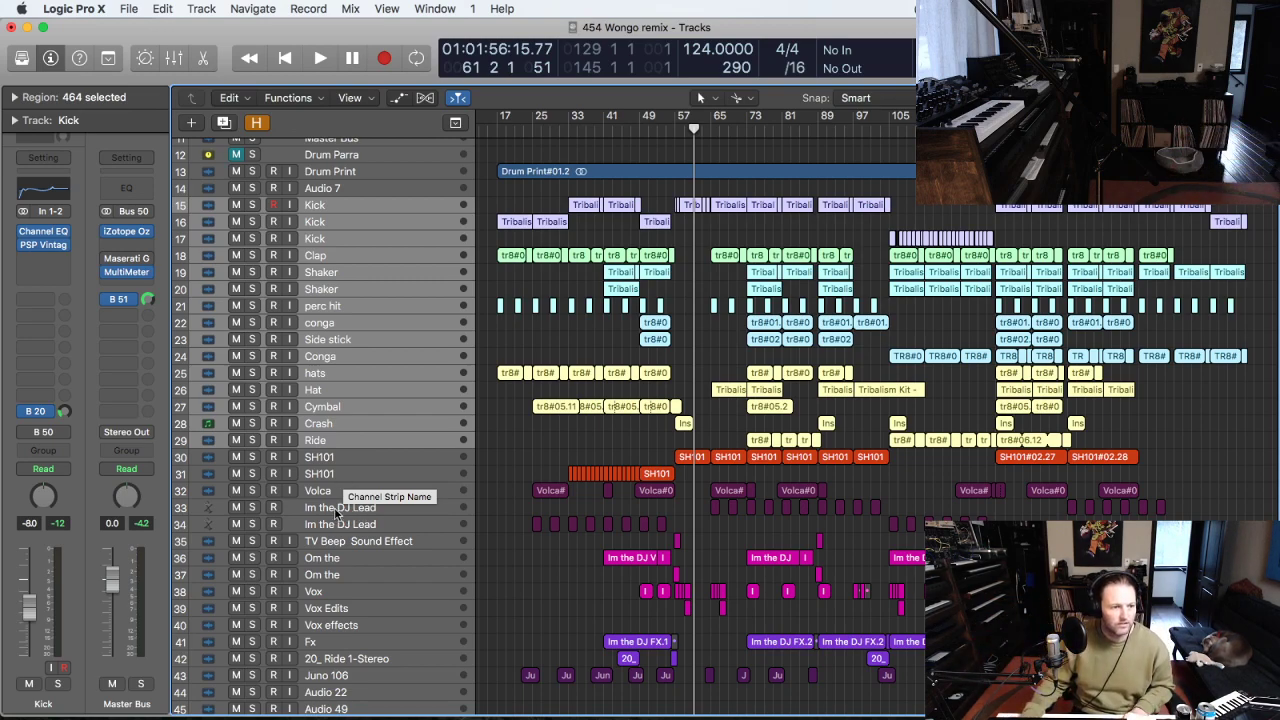
left_click(841, 562)
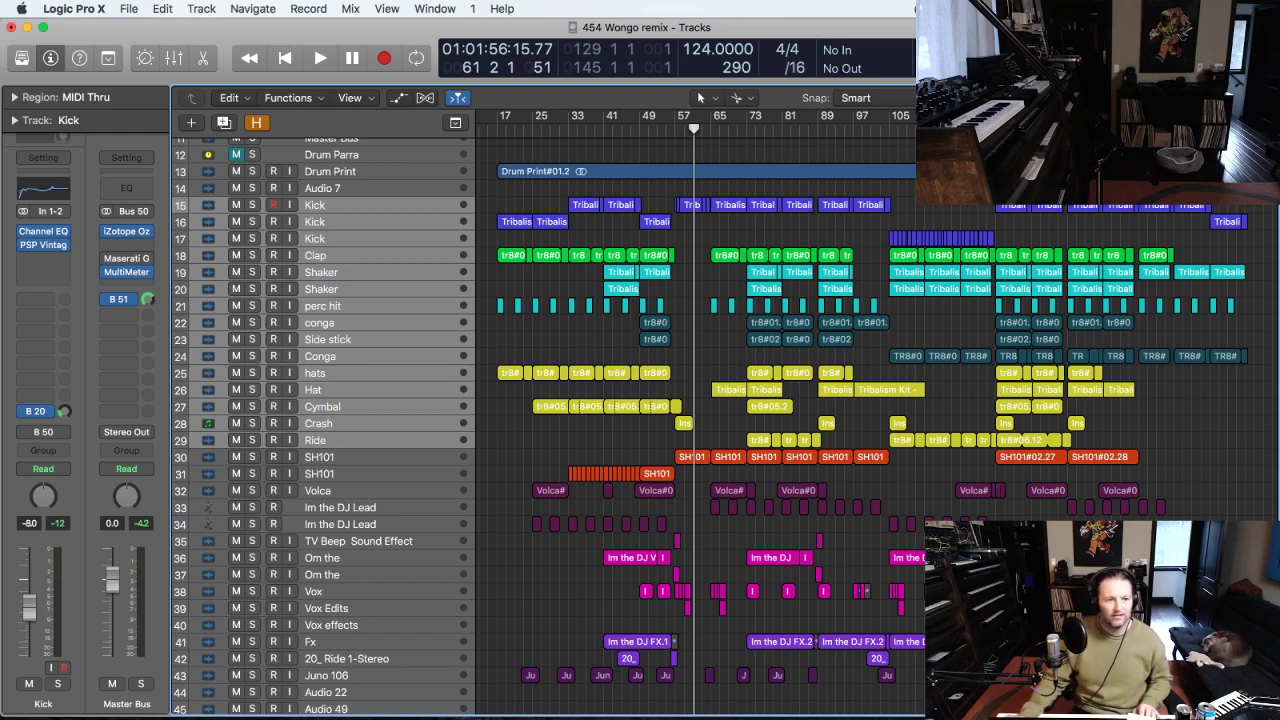
left_click_drag(1200, 636, 531, 514)
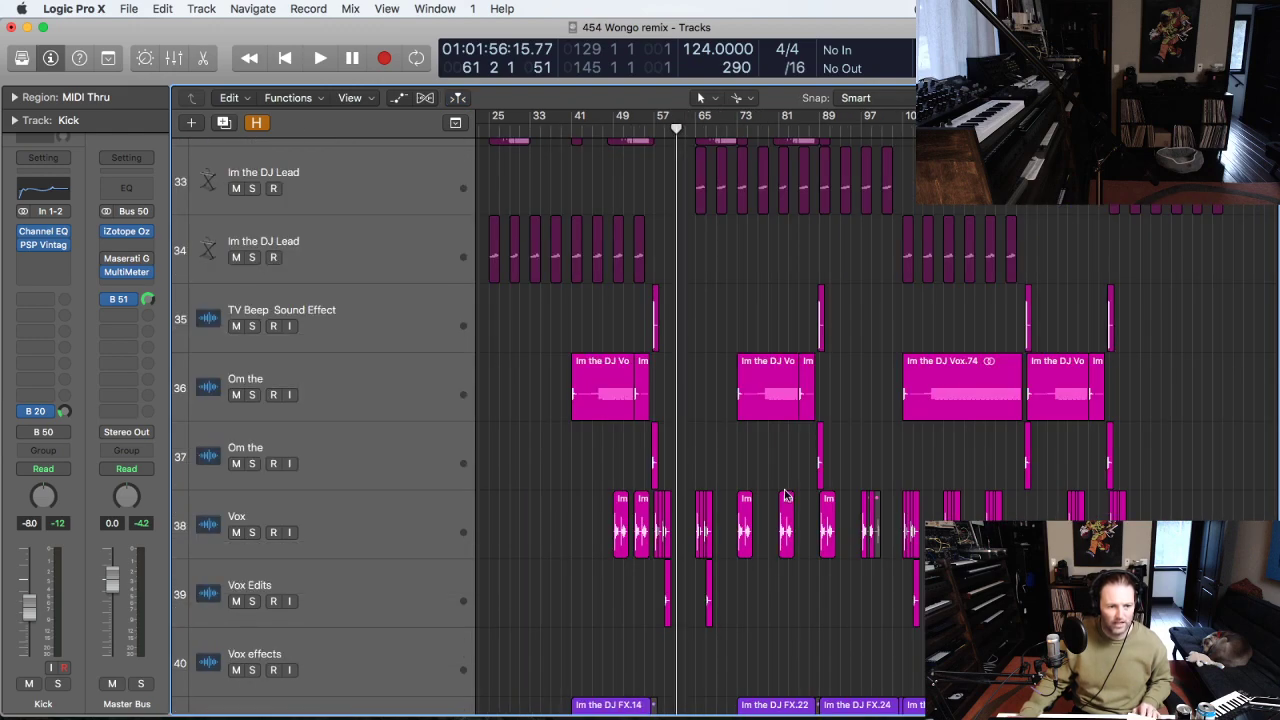
scroll(804, 492, "down", 6)
scroll(805, 492, "up", 8)
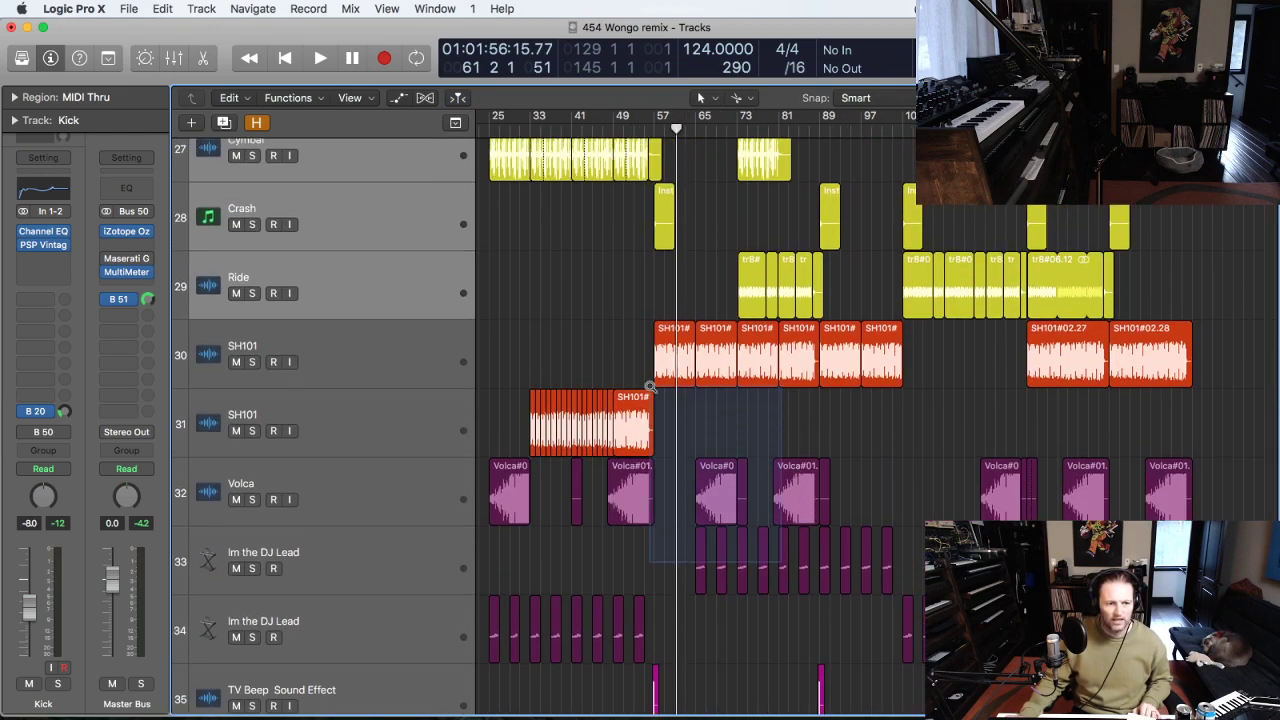
scroll(700, 540, "up", 3)
scroll(853, 284, "down", 6)
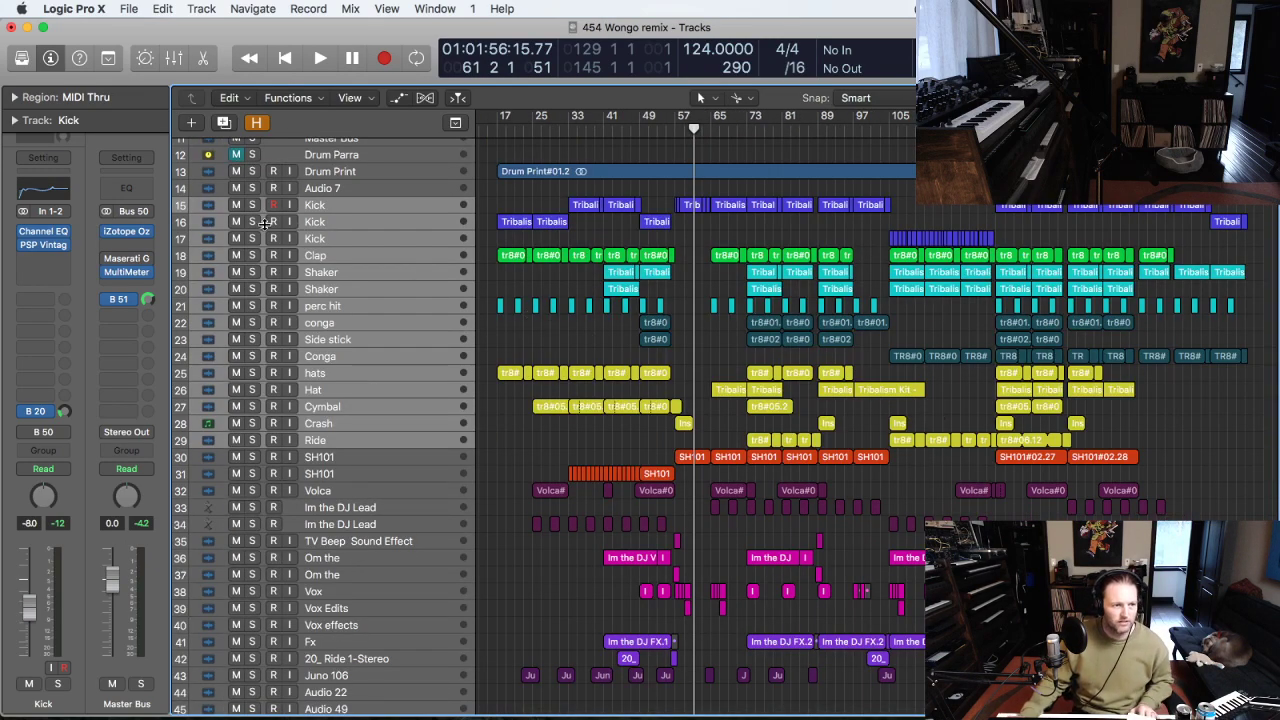
left_click(252, 205)
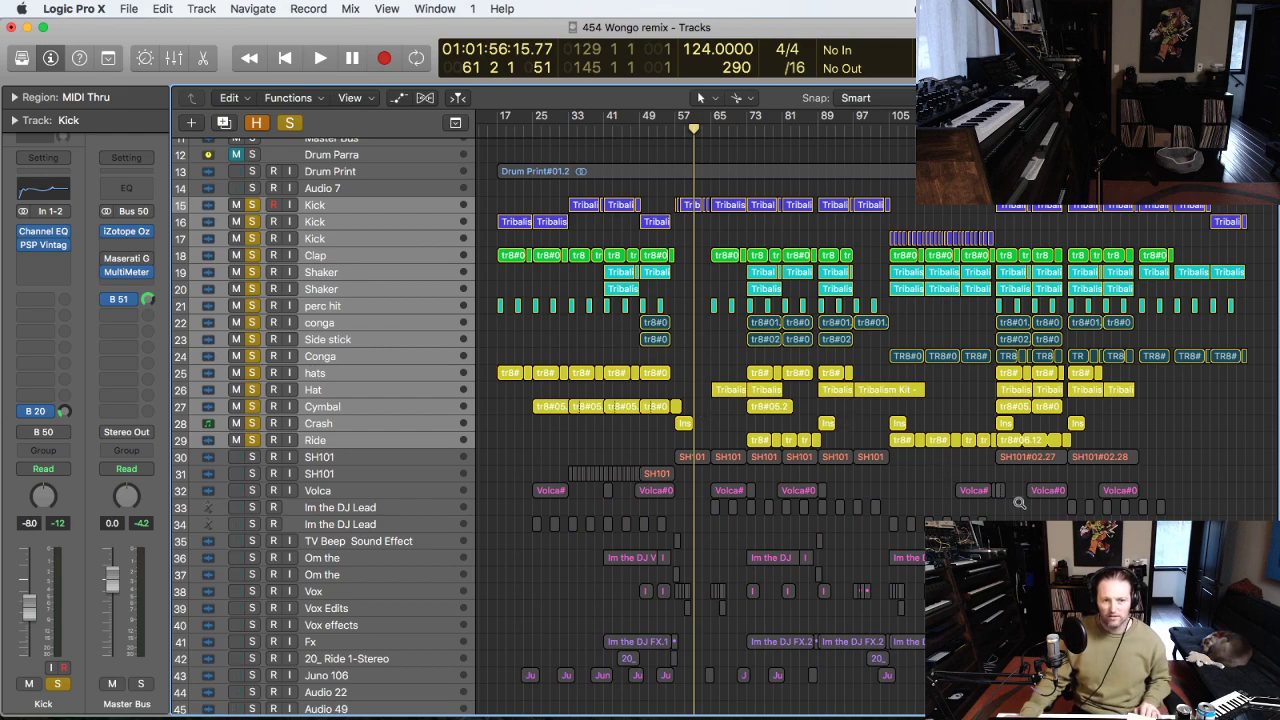
Turn on the cycle range from bar 129 to 145 and play the soloed drums from bar 129.
left_click_drag(1155, 501, 918, 225)
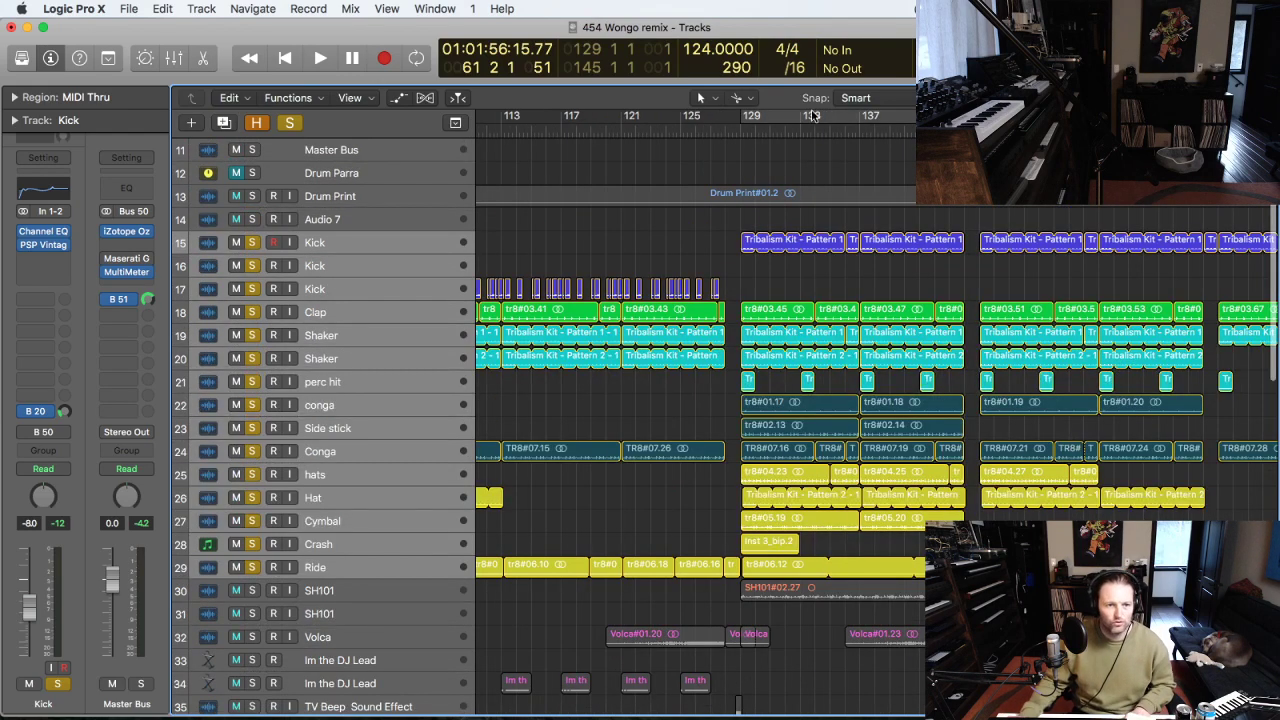
left_click(815, 114)
key("space")
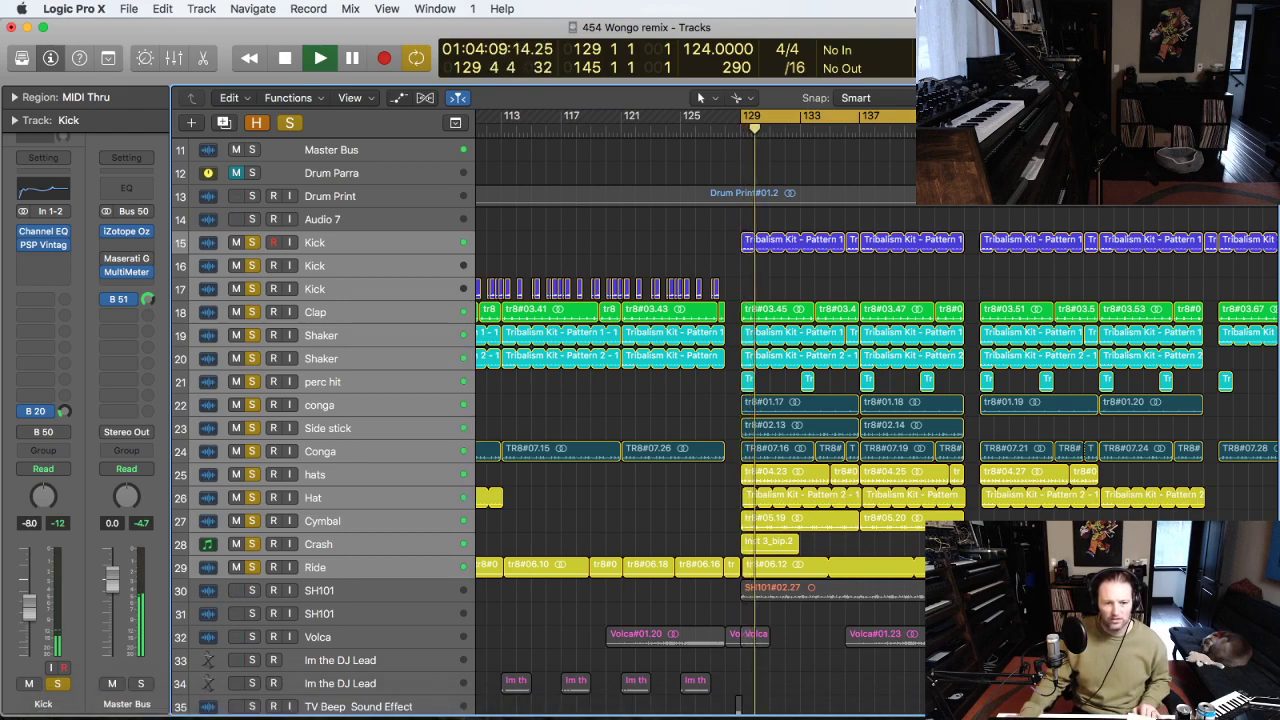
Examine the waveform of the Kick region on track 15 at bar 129 up close while the drums play.
left_click_drag(1015, 645, 696, 200)
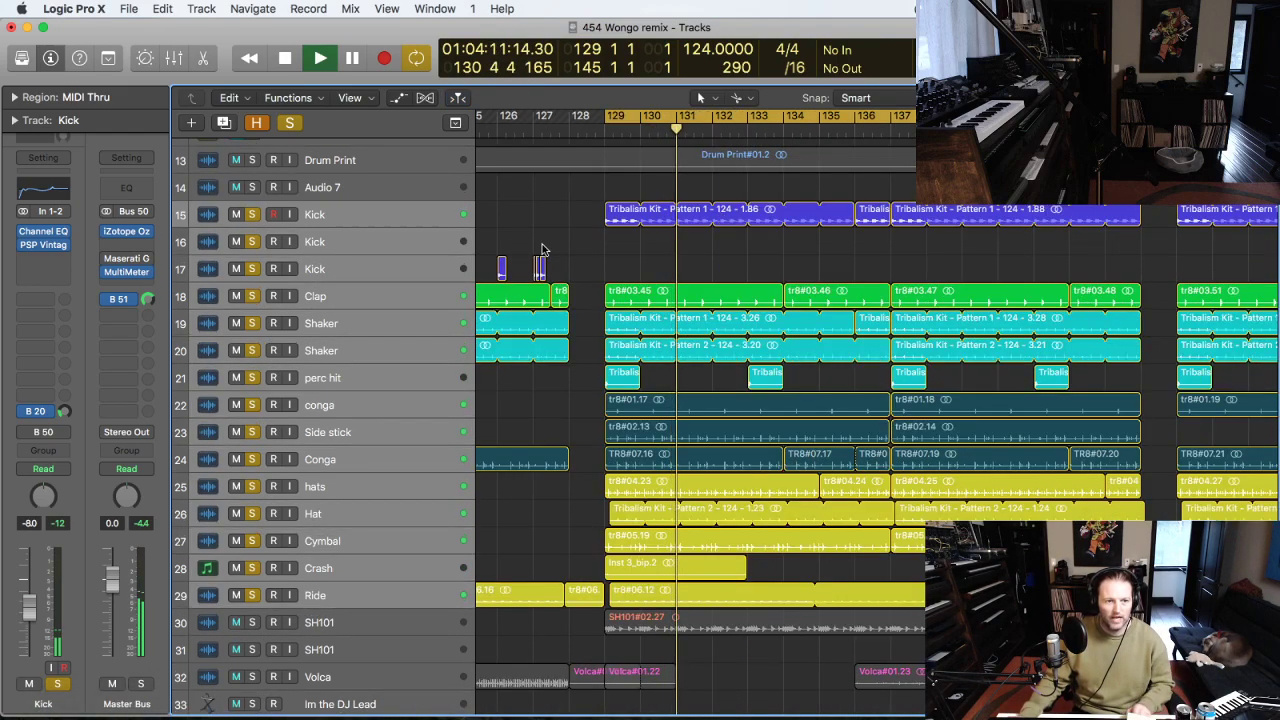
left_click(402, 217)
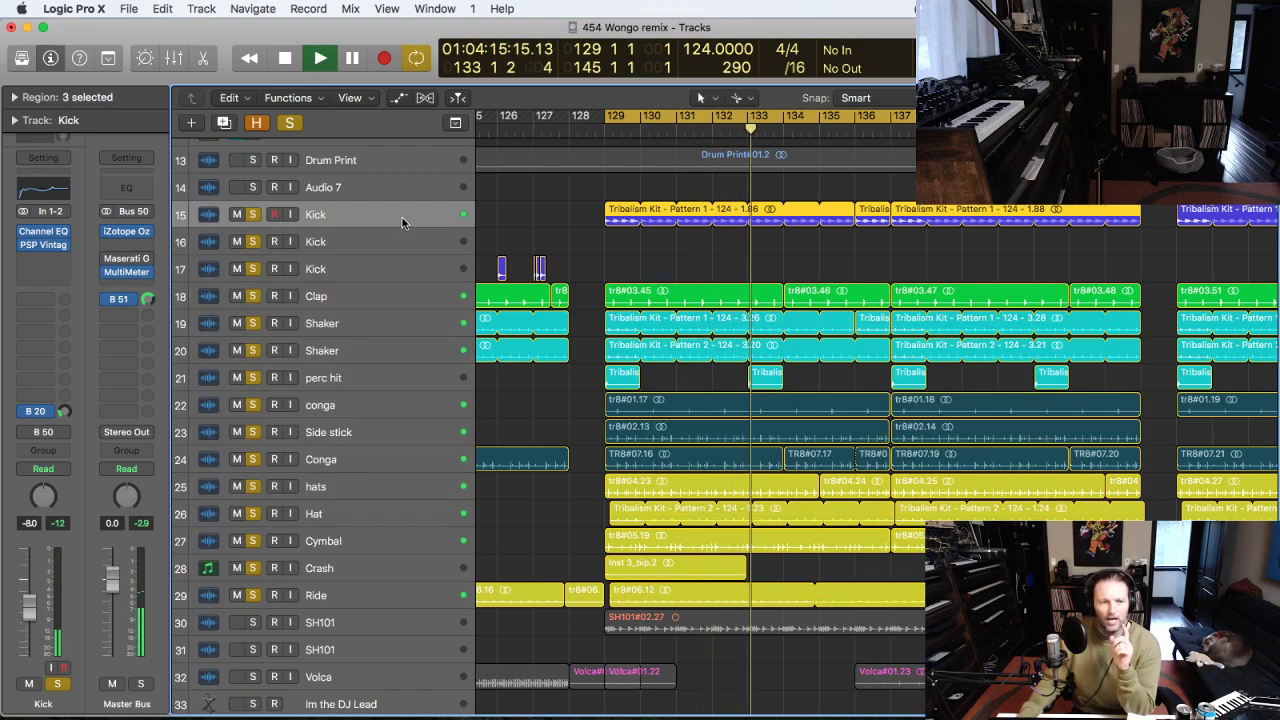
left_click_drag(677, 235, 589, 188)
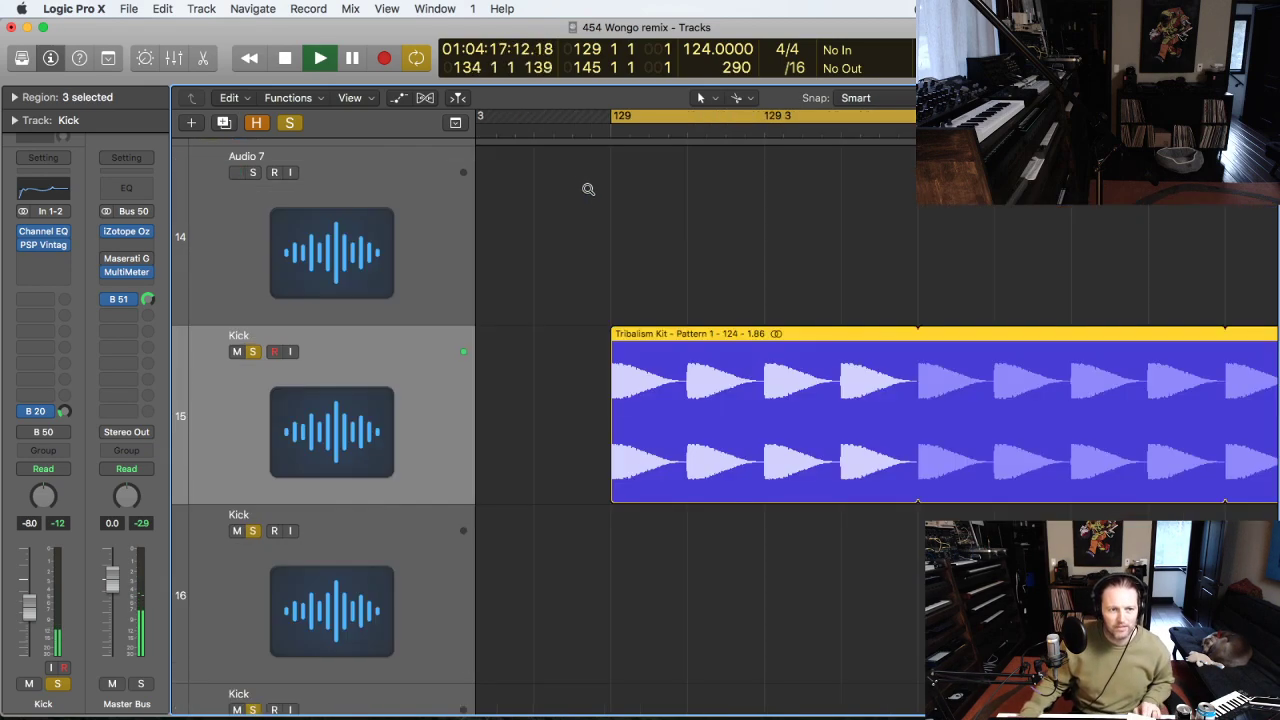
left_click(617, 316, "ctrl+alt")
left_click(768, 252)
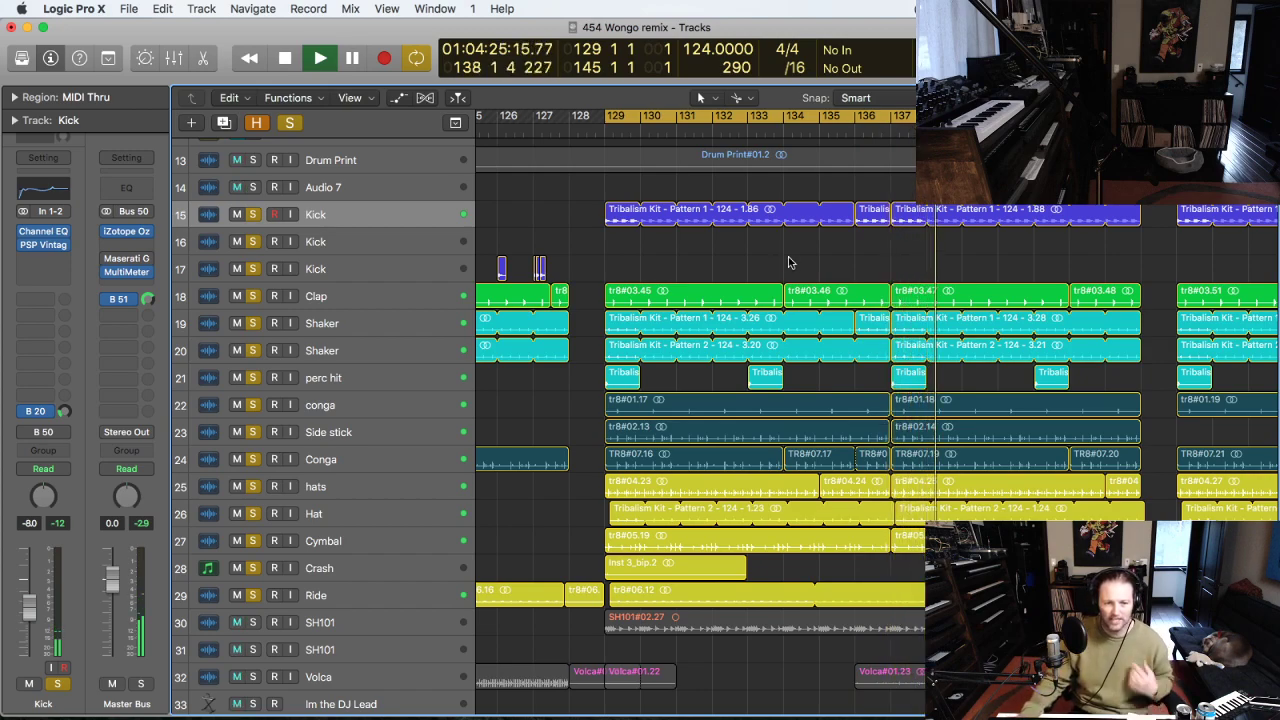
left_click(784, 255, "ctrl+alt")
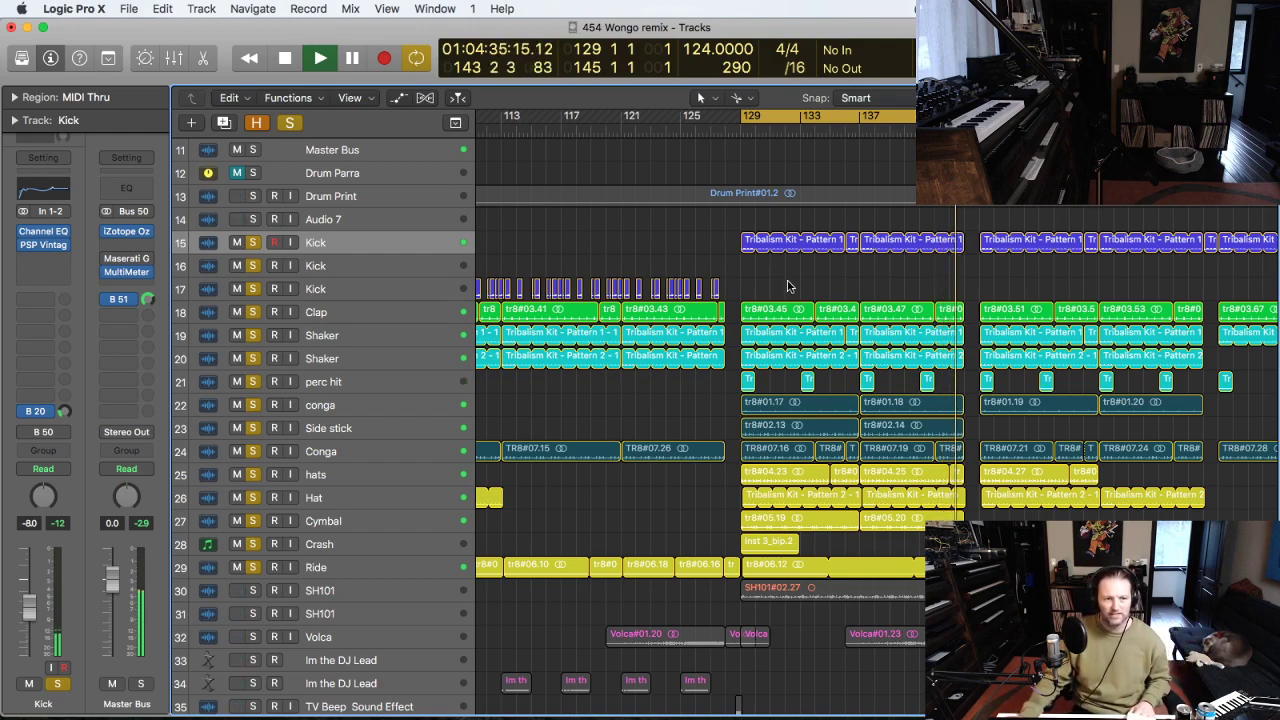
Stop playback and unsolo all the drum tracks.
key("space")
left_click(253, 243)
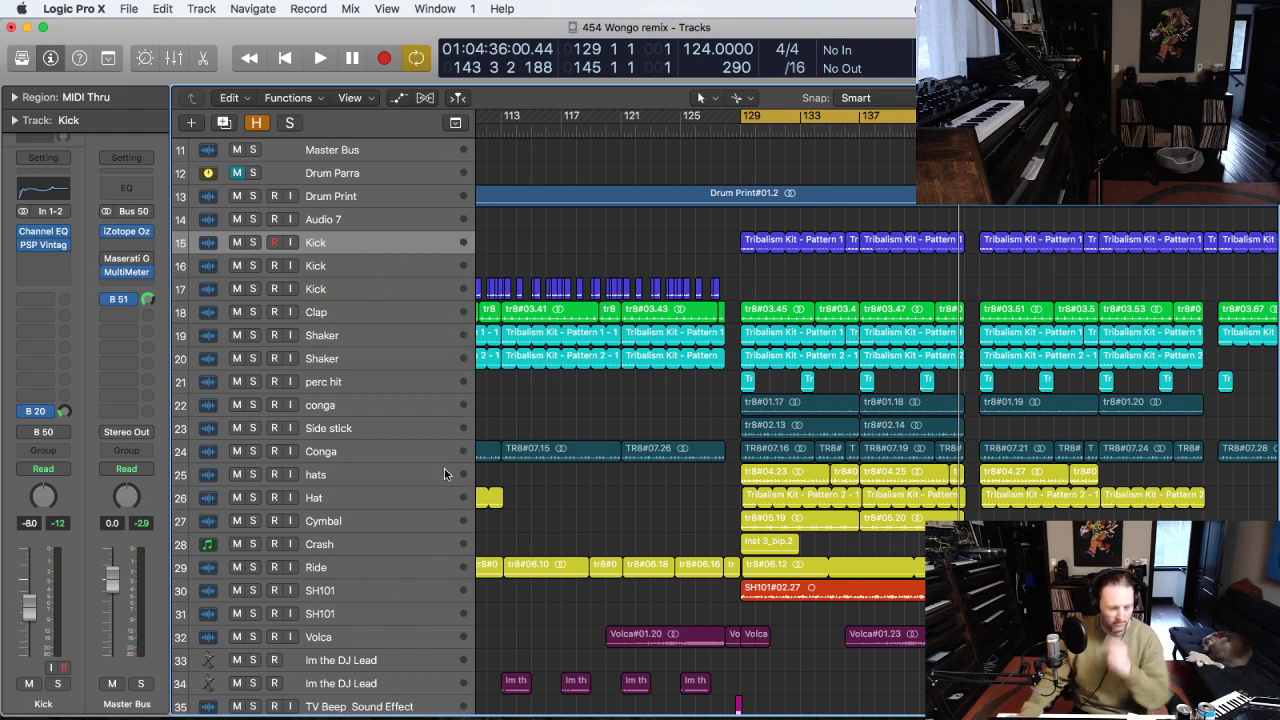
Review the drum tracks' channel strips in the mixer, checking their effects, sends and outputs, and close the mixer.
key("x")
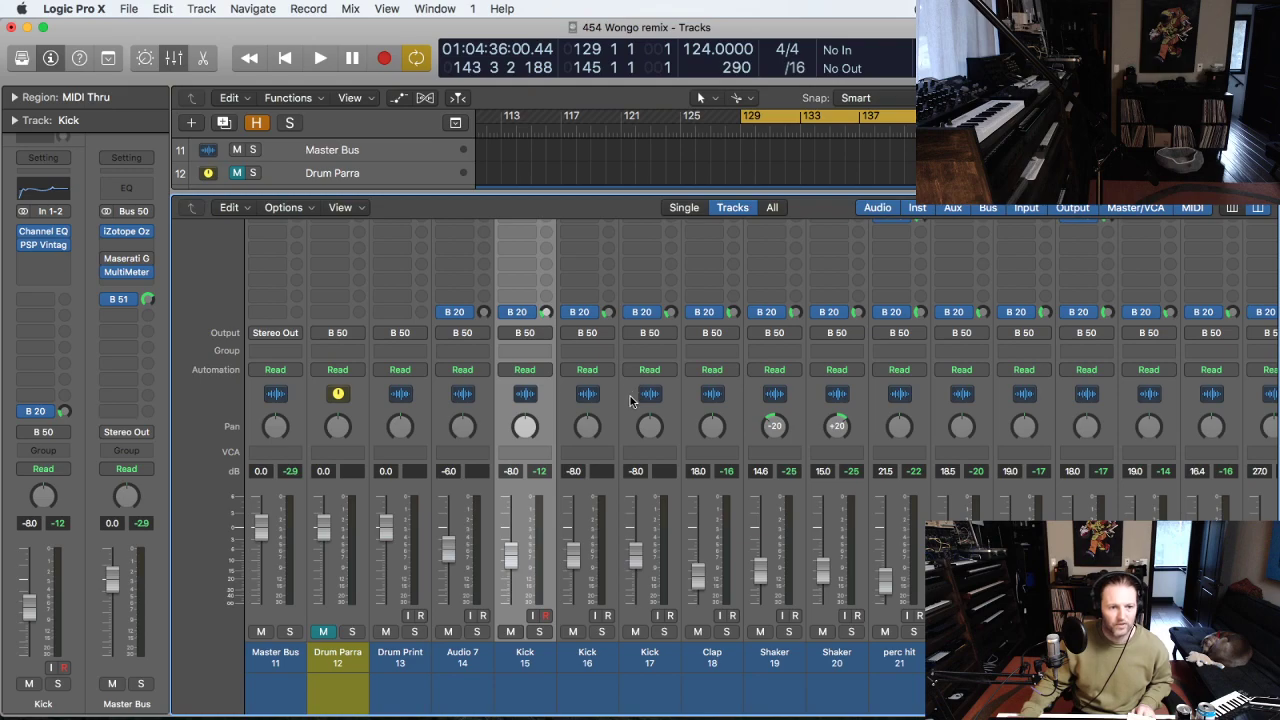
scroll(747, 483, "up", 5)
scroll(705, 392, "right", 5)
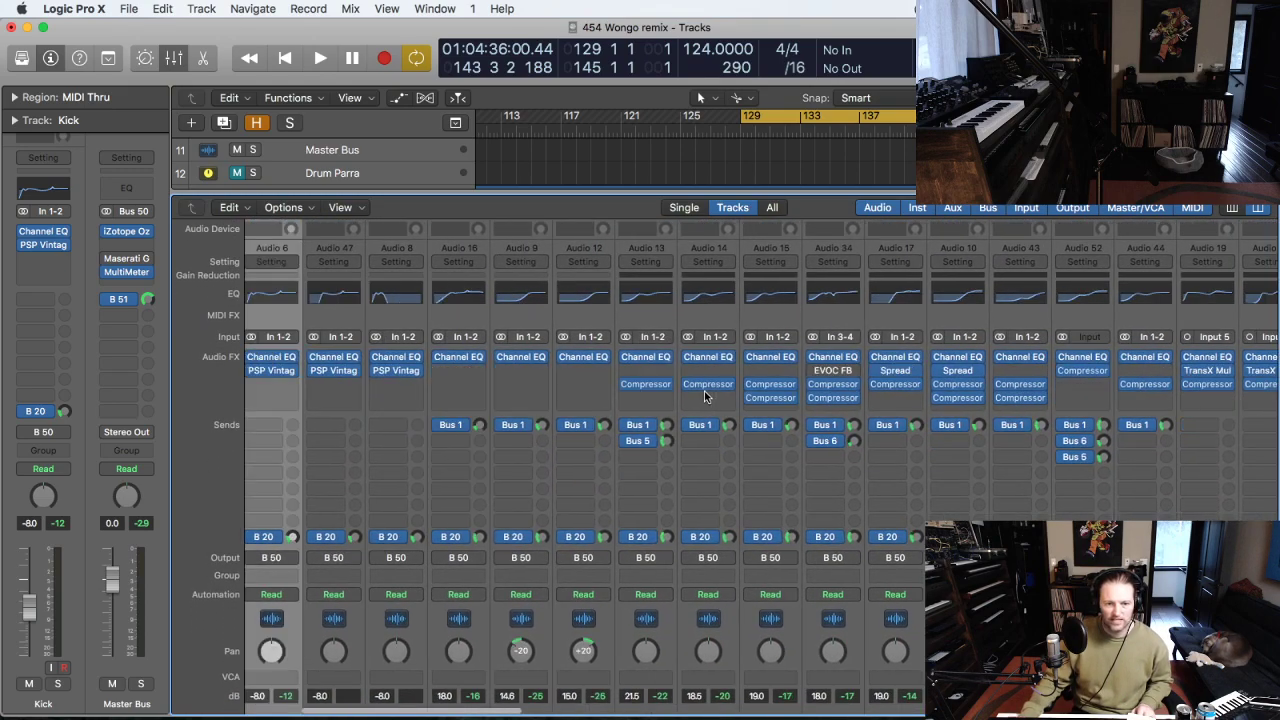
scroll(443, 520, "left", 1)
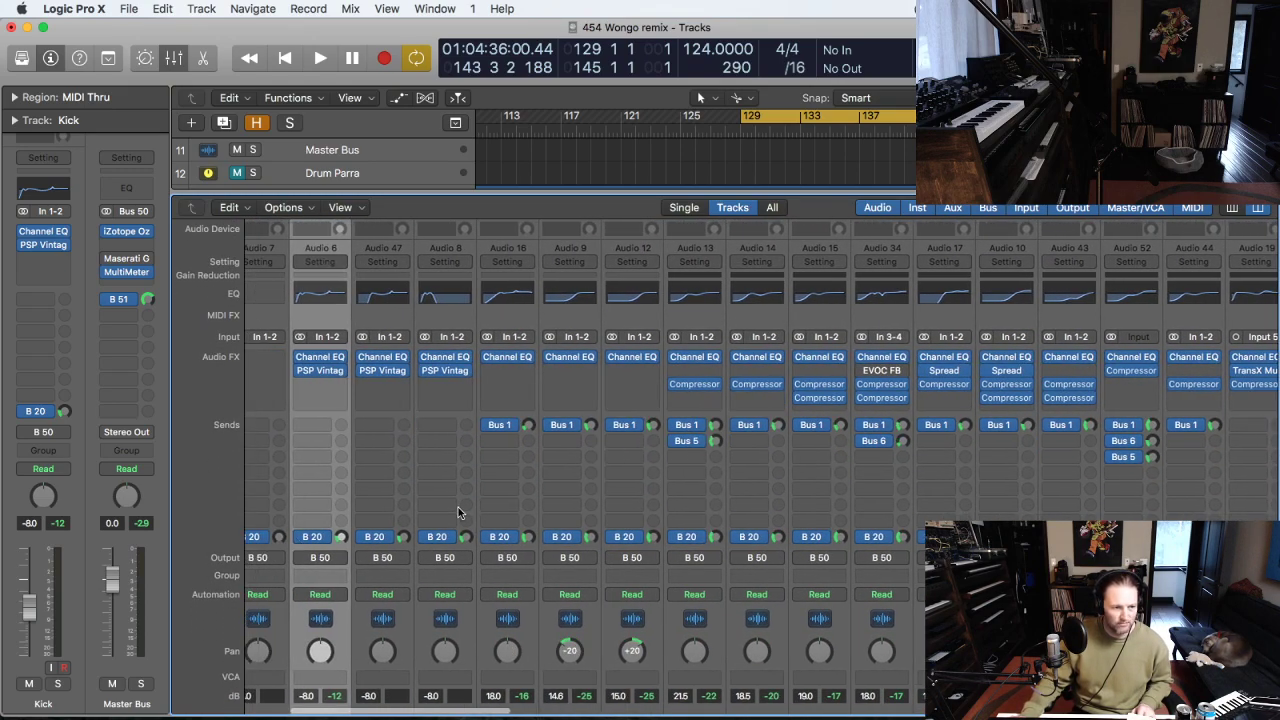
scroll(420, 530, "left", 1)
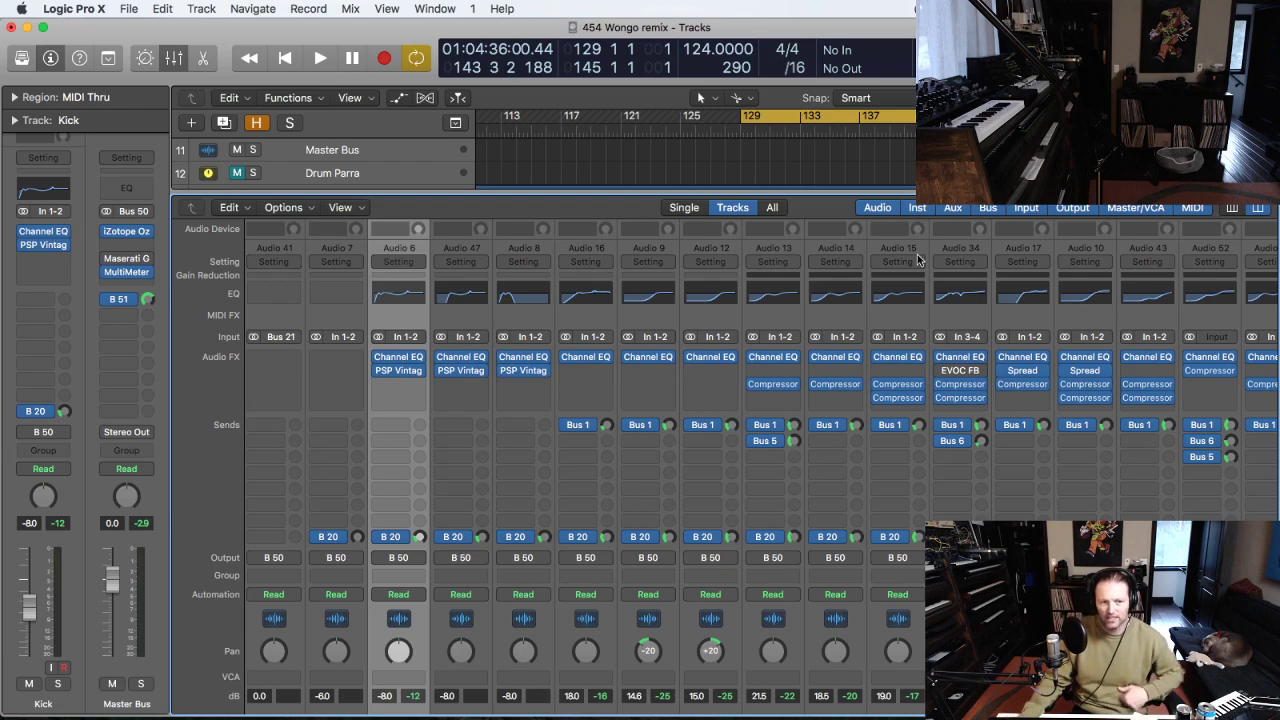
key("x")
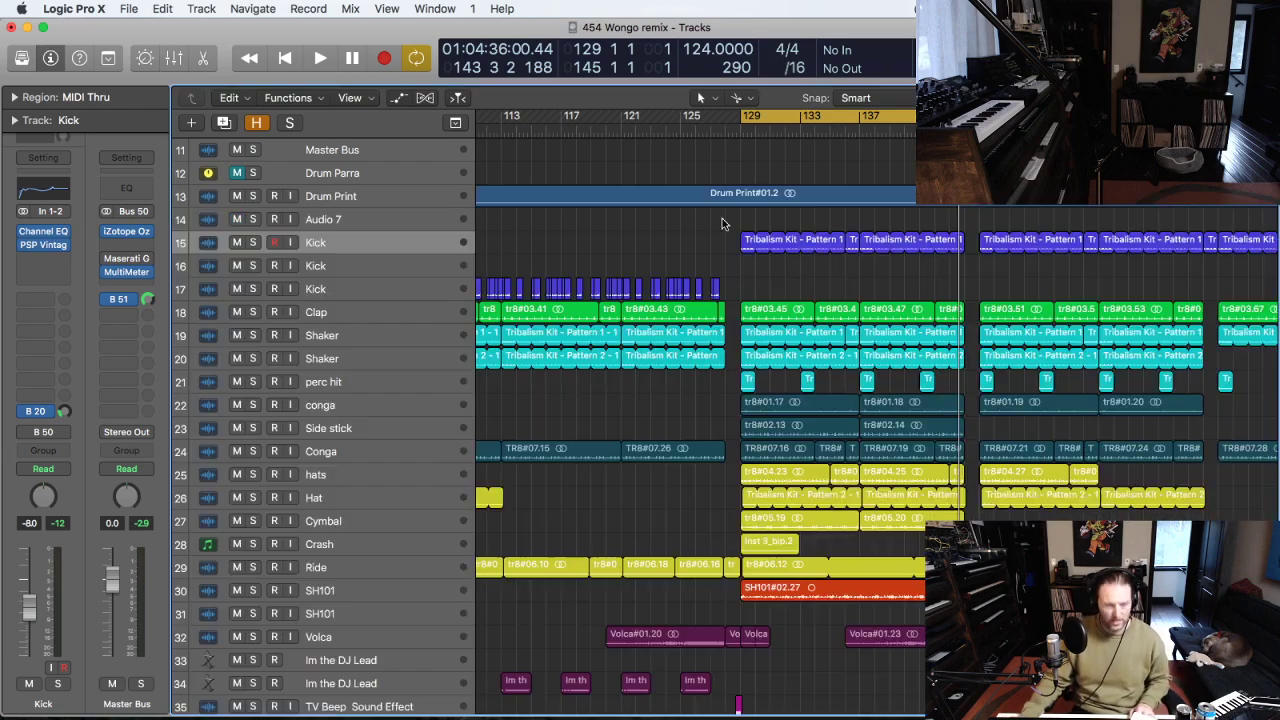
Solo the Drum Print track together with the drum tracks and play from bar 129.
left_click(252, 196)
left_click(415, 199)
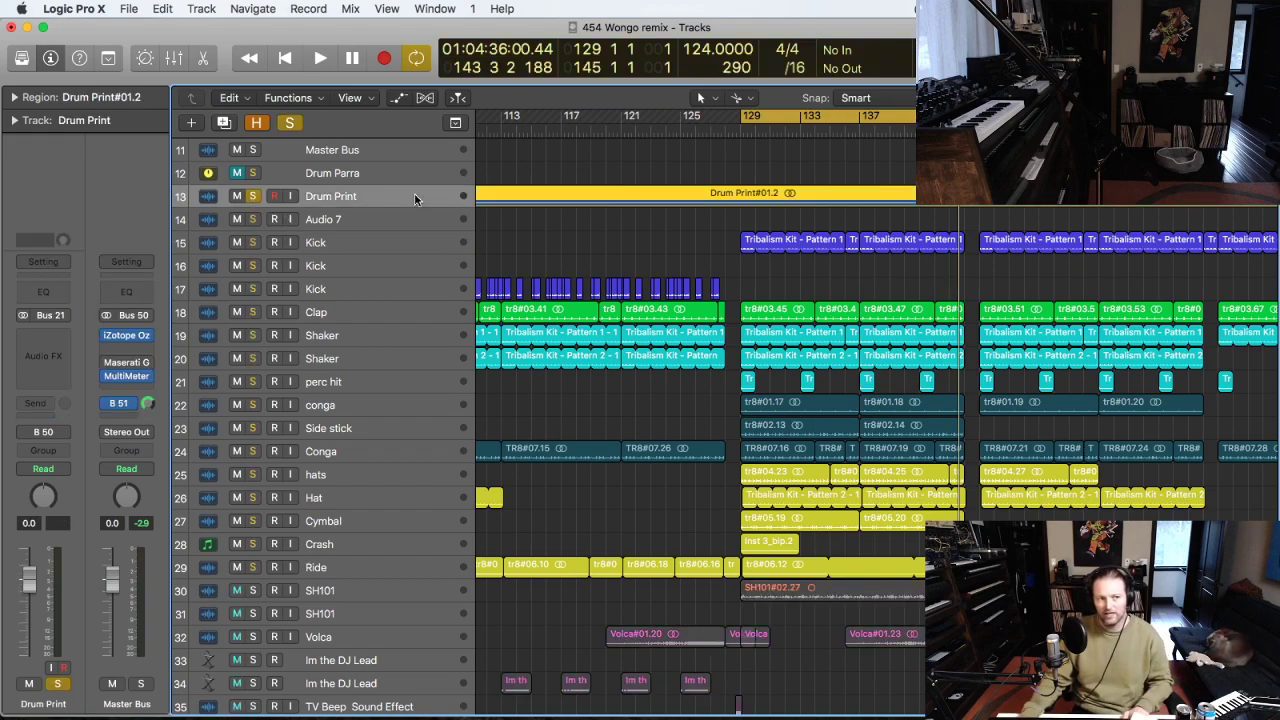
key("space")
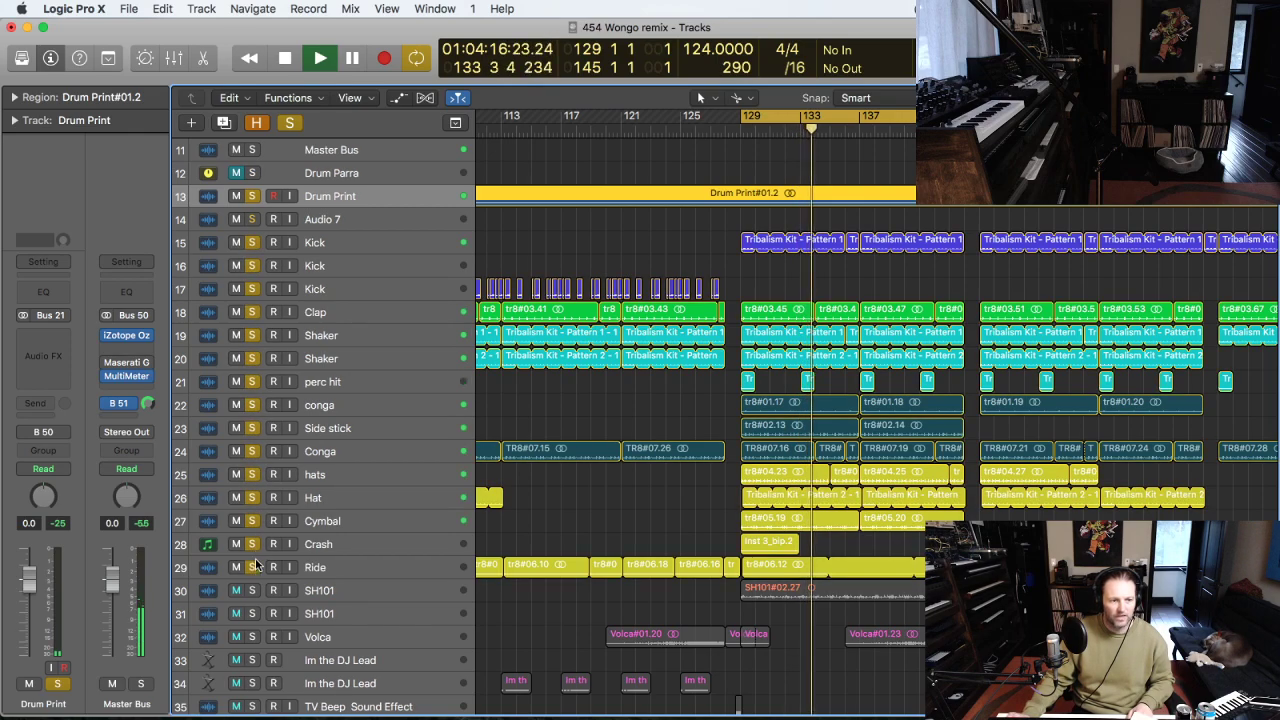
Compare the drums without and with the Drum Print track soloed, and stop playback with all solos cleared.
left_click(252, 196)
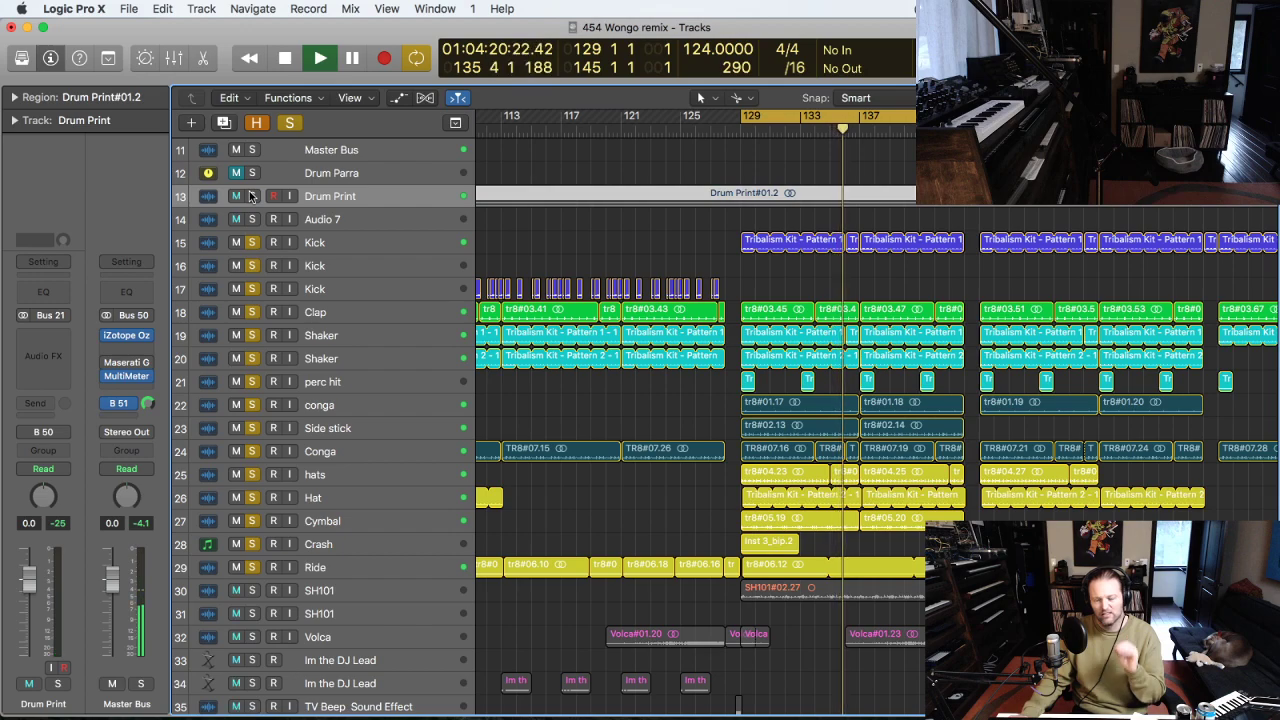
left_click(252, 196)
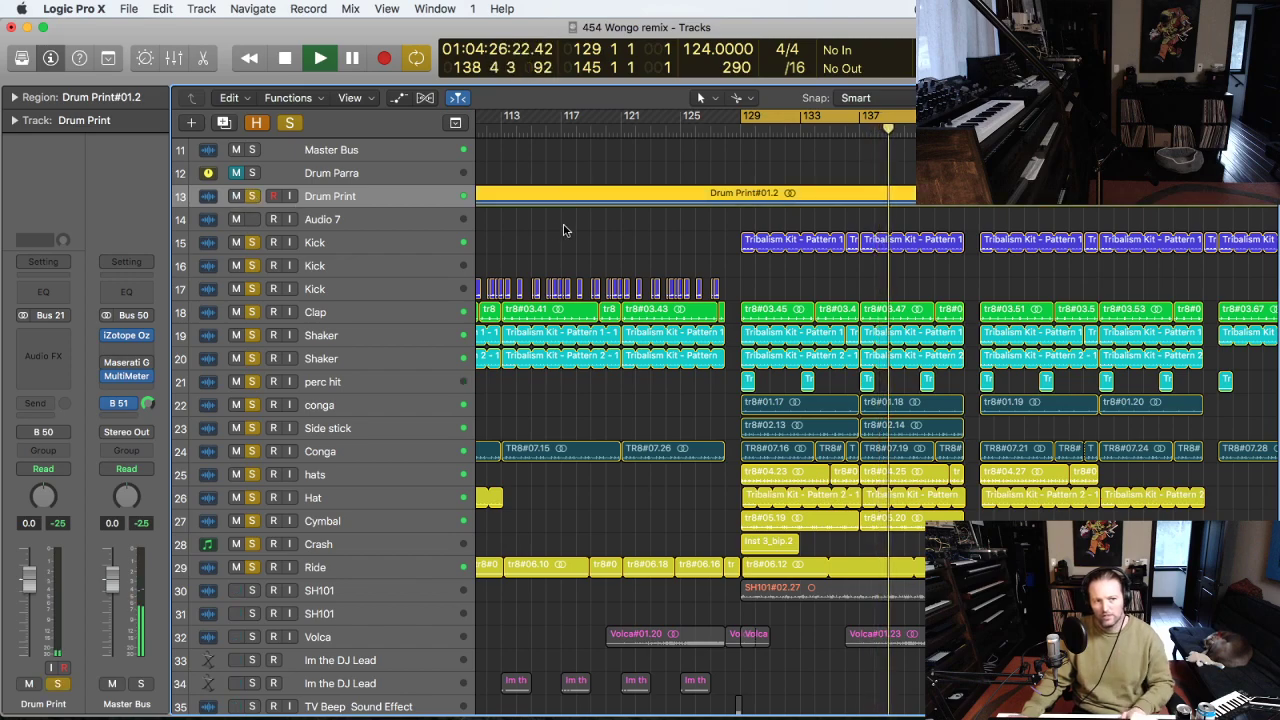
left_click(558, 229)
key("space")
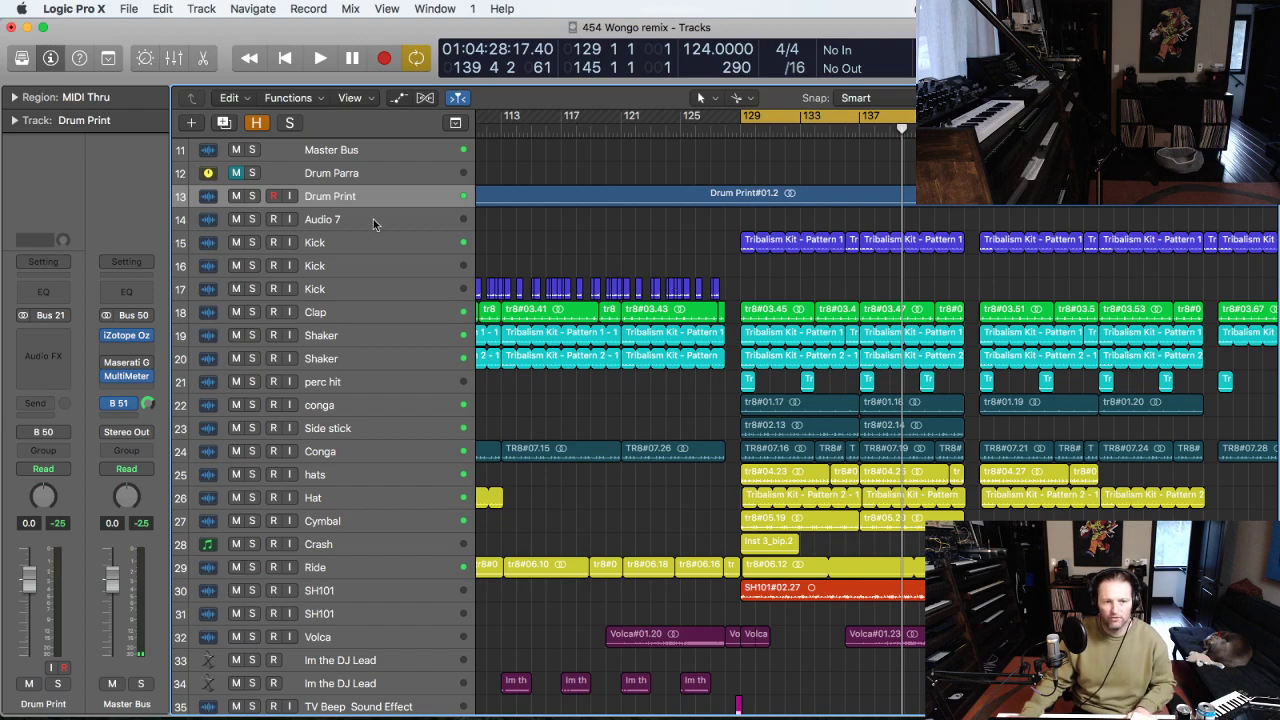
Inspect the Drive and Knee settings of the PSP VintageWarmer plug-in on the track 15 Kick, and close the plug-in.
left_click(328, 242)
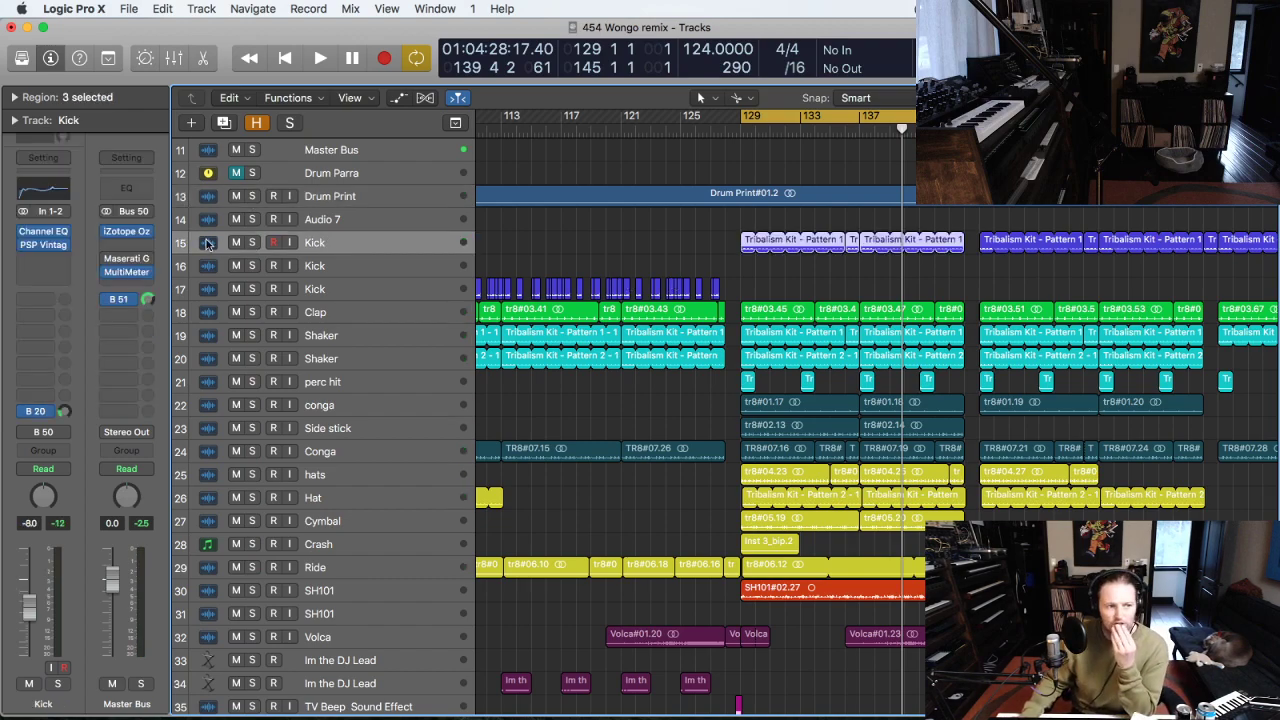
mouse_move(43, 252)
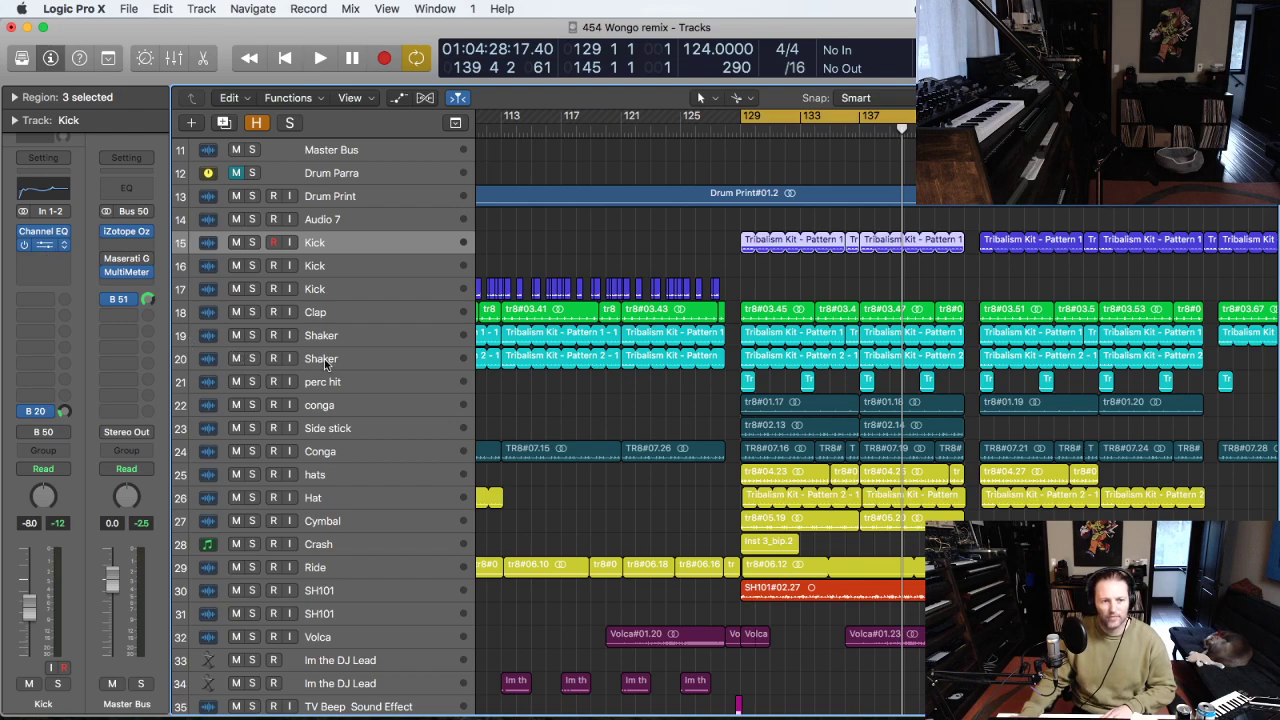
left_click(28, 244)
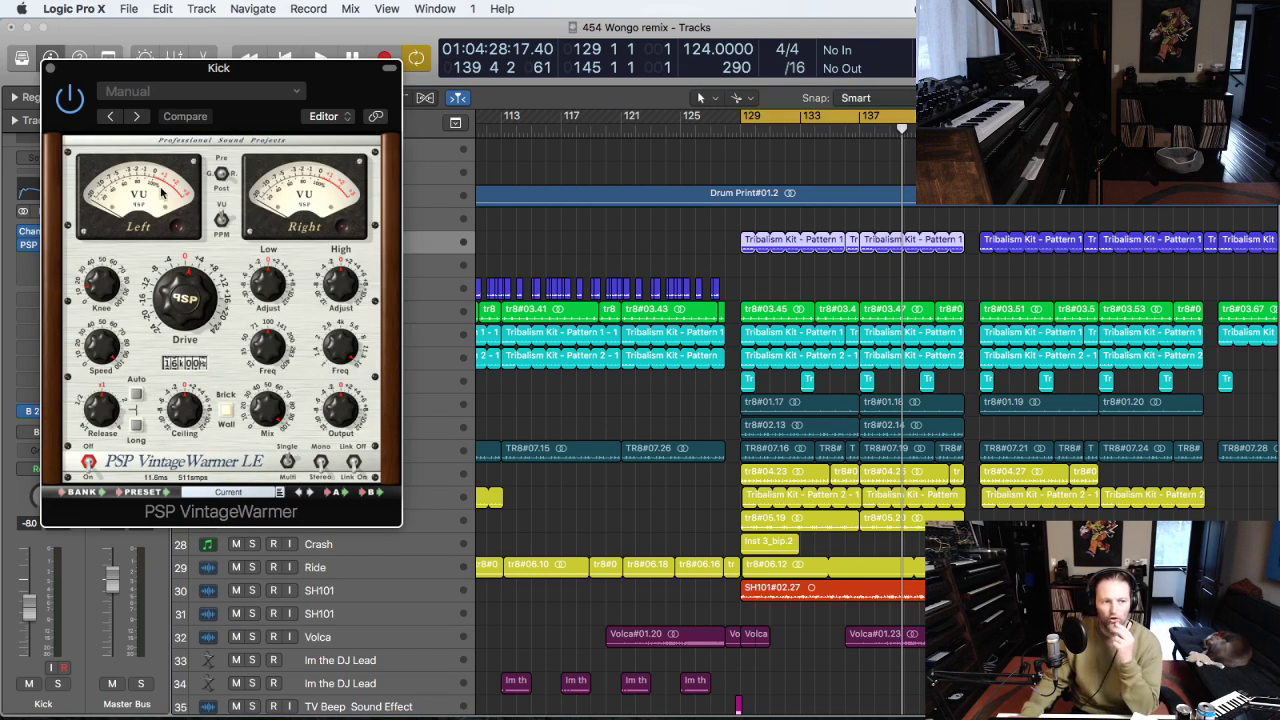
mouse_move(203, 268)
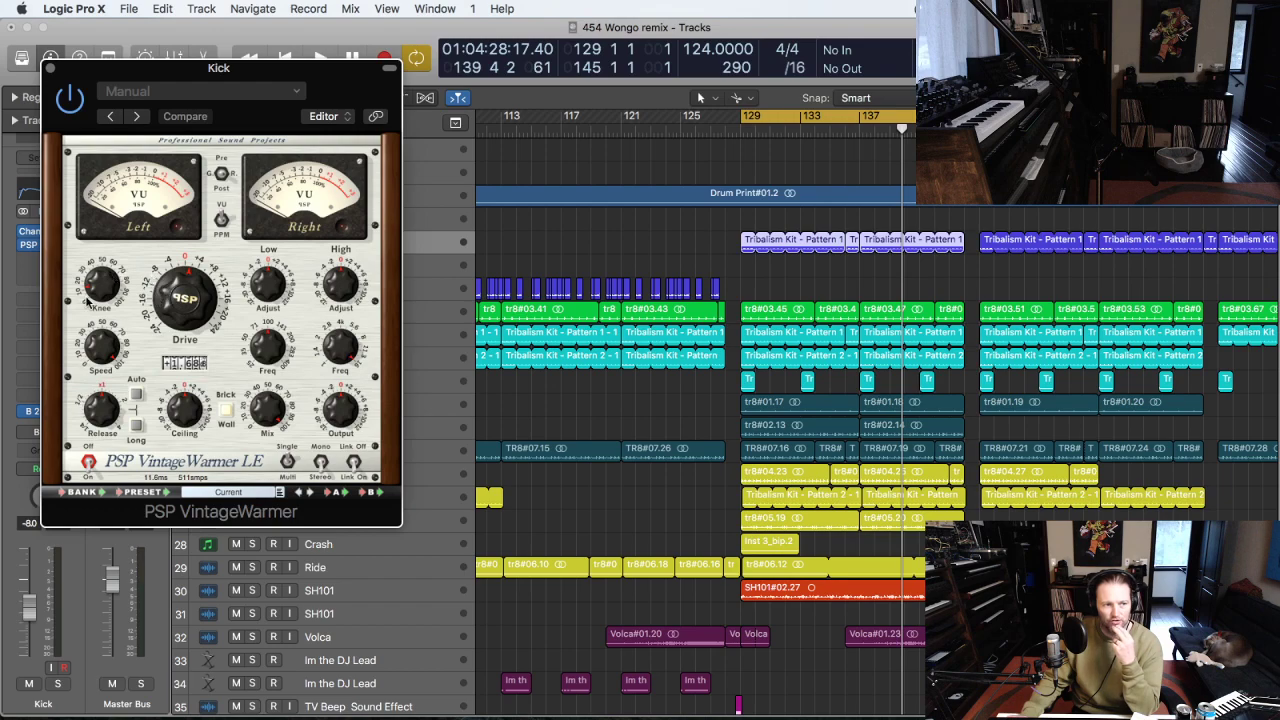
mouse_move(100, 300)
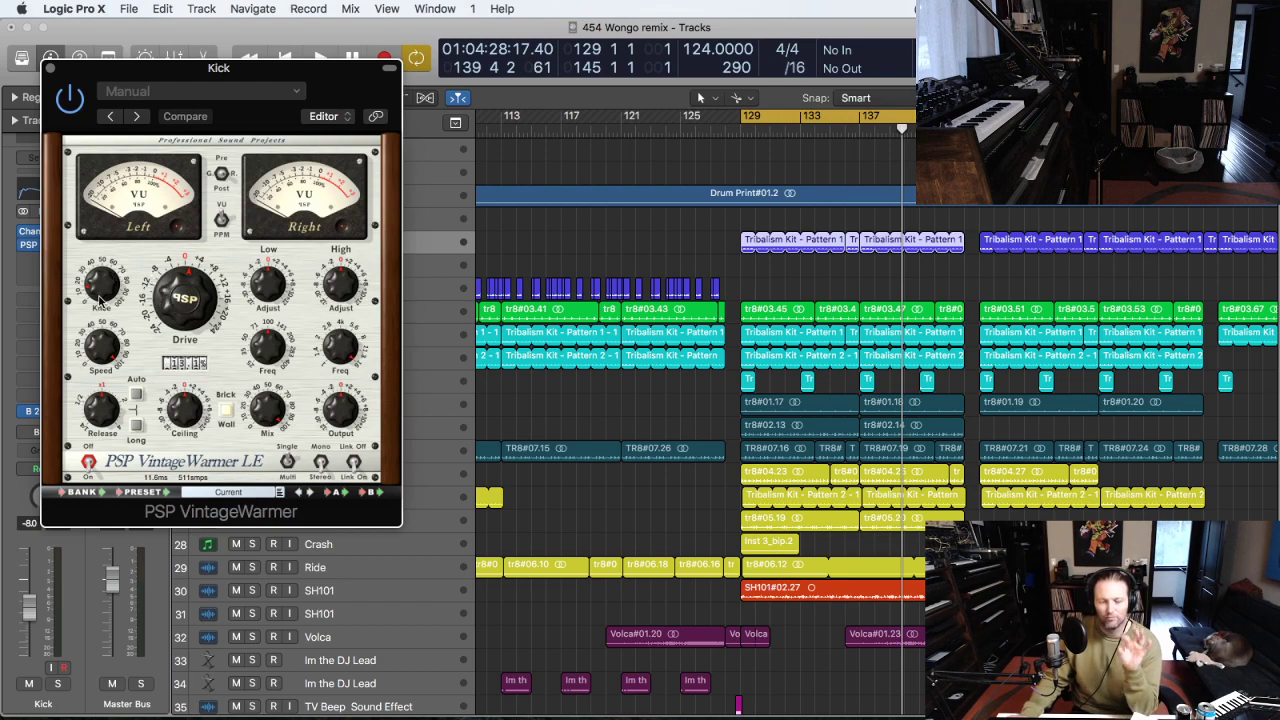
left_click(51, 69)
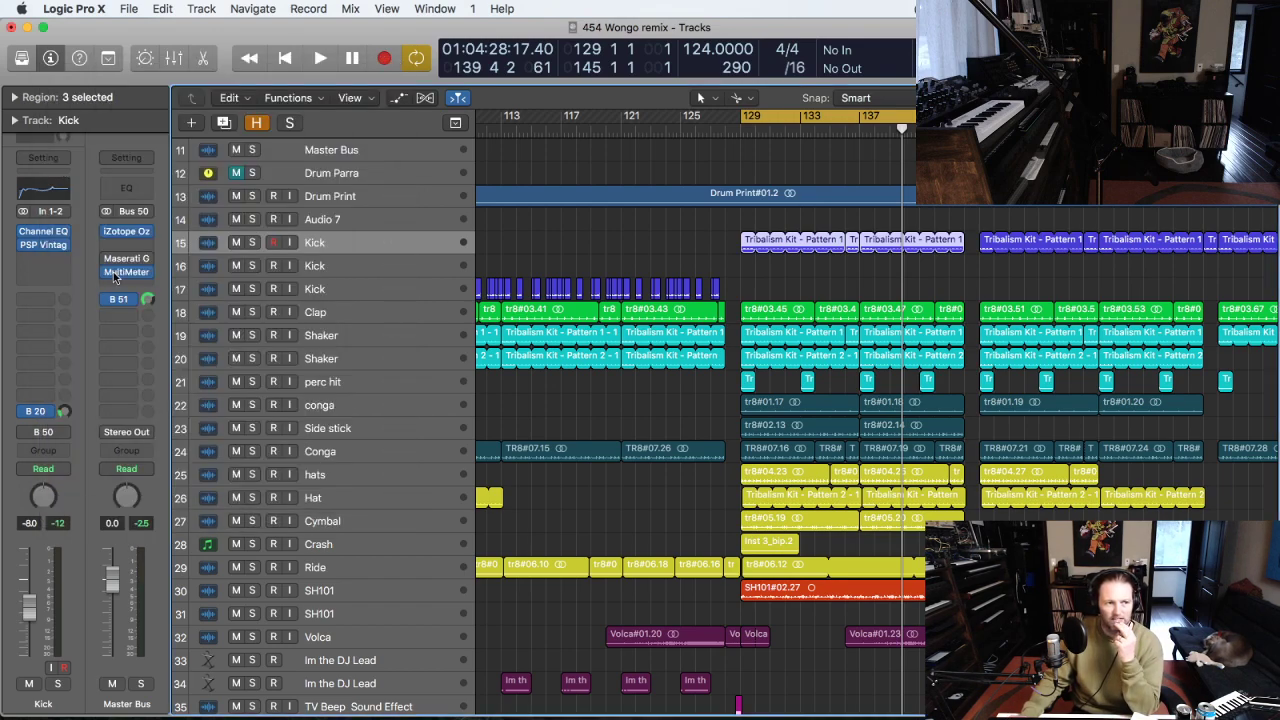
Solo the Clap track and play it from bar 129.
left_click(333, 311)
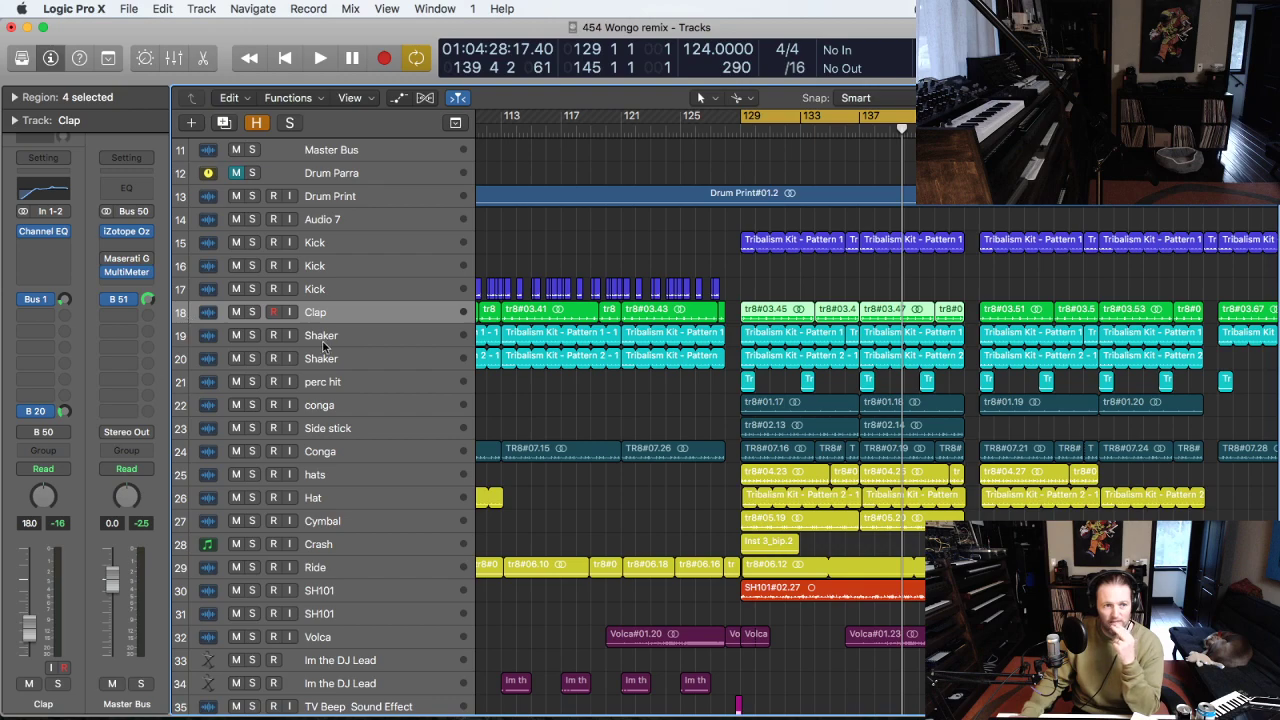
left_click(253, 313)
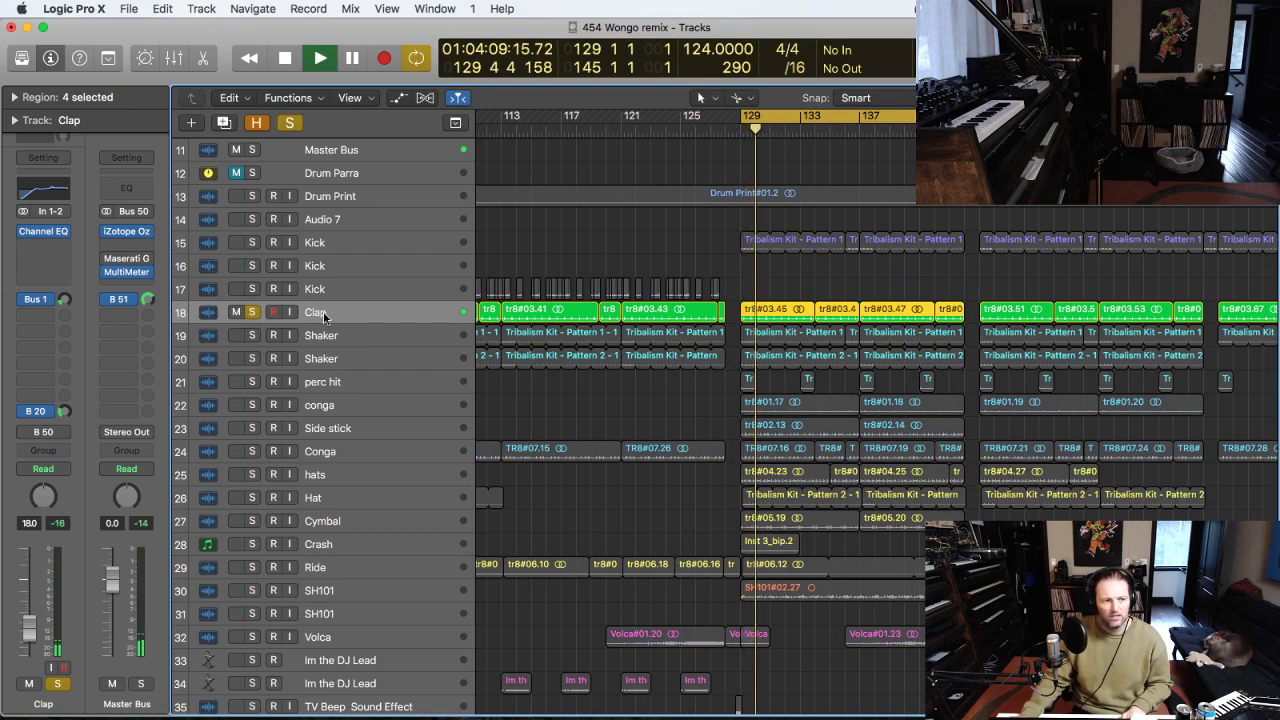
Switch the solo from the Clap to both Shaker tracks, the perc hit and the track 22 conga during playback.
left_click(252, 312)
left_click(252, 335)
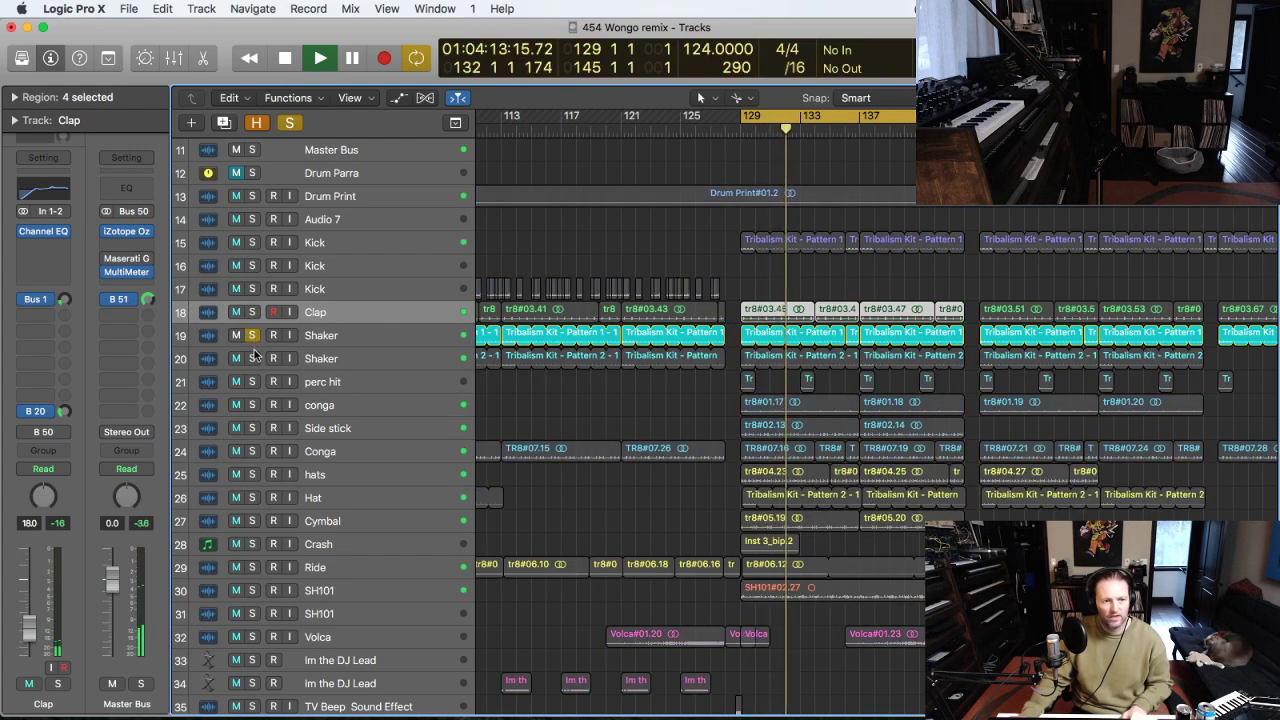
left_click(318, 412, "shift")
left_click(252, 404)
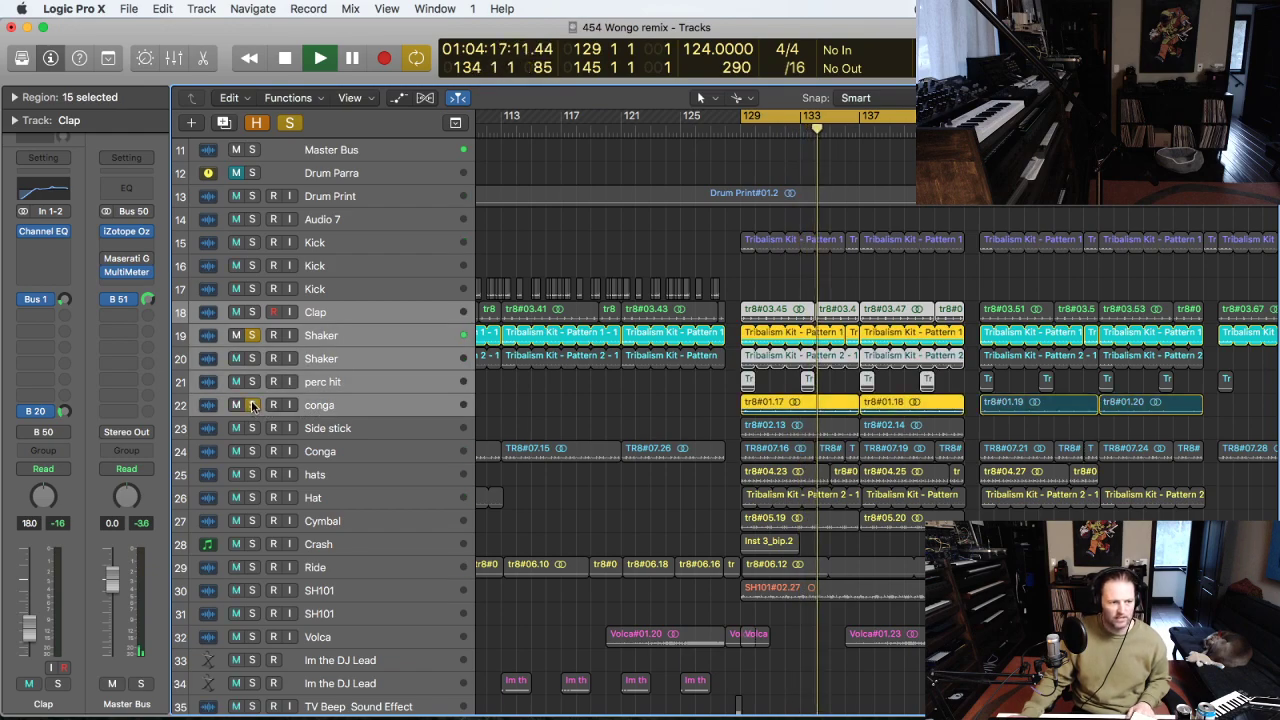
left_click(252, 312)
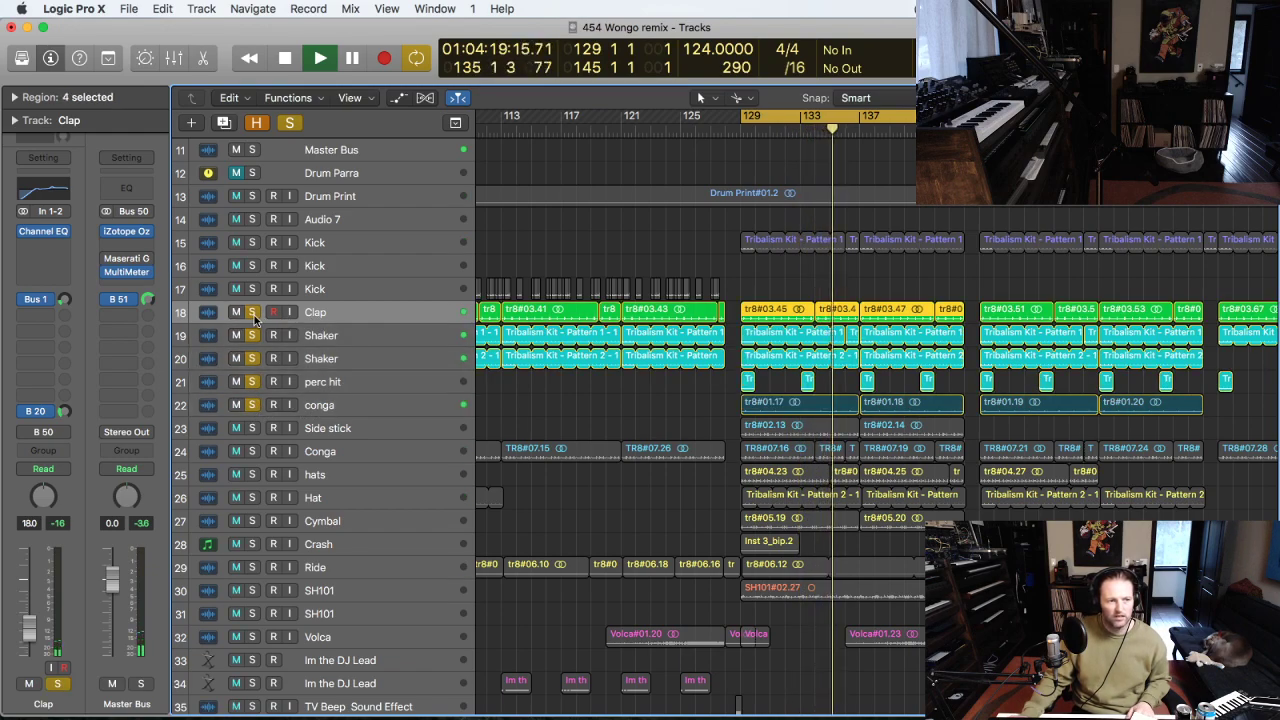
Add the Side stick and the track 24 Conga to the soloed percussion during playback.
key("z")
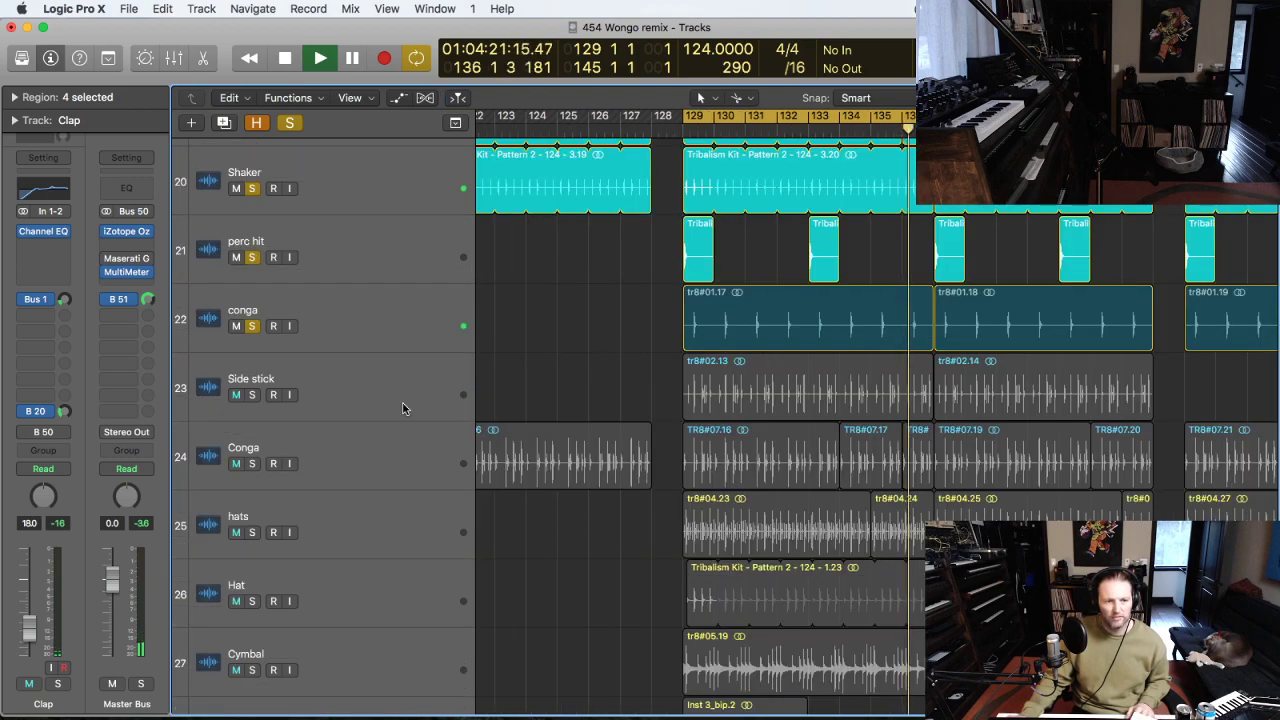
left_click(252, 394)
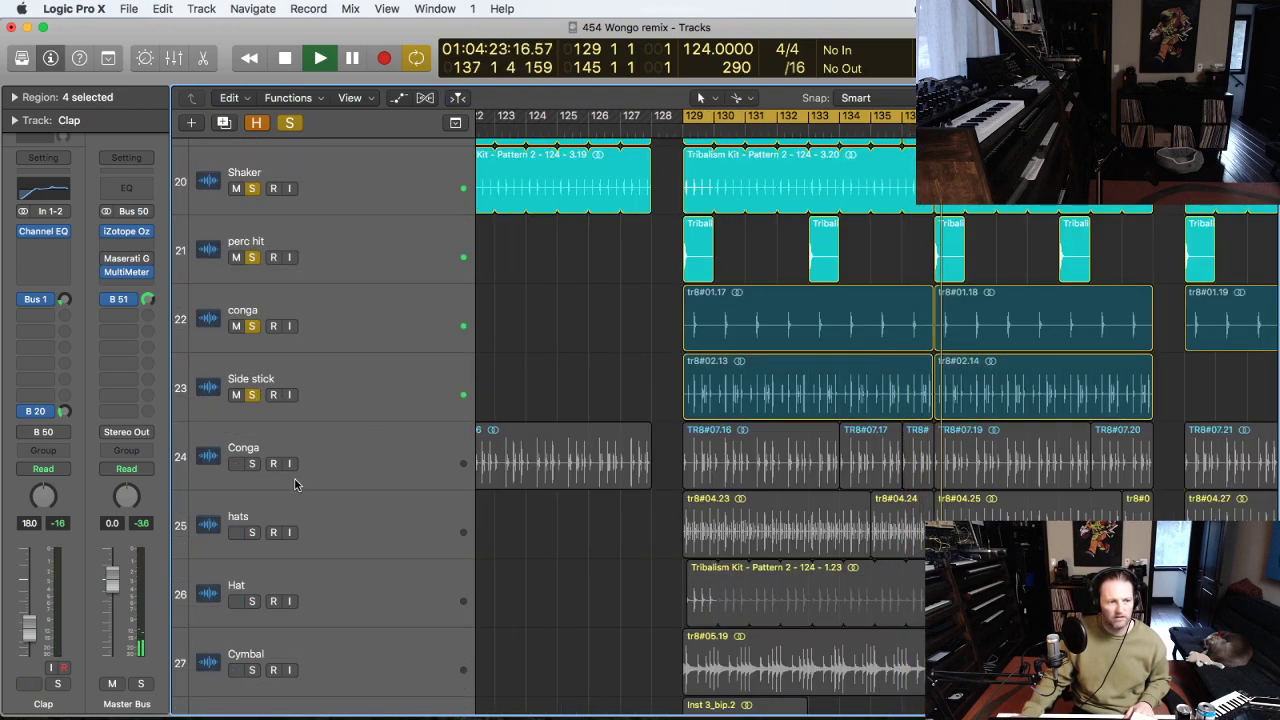
left_click(252, 463)
scroll(420, 410, "down", 1)
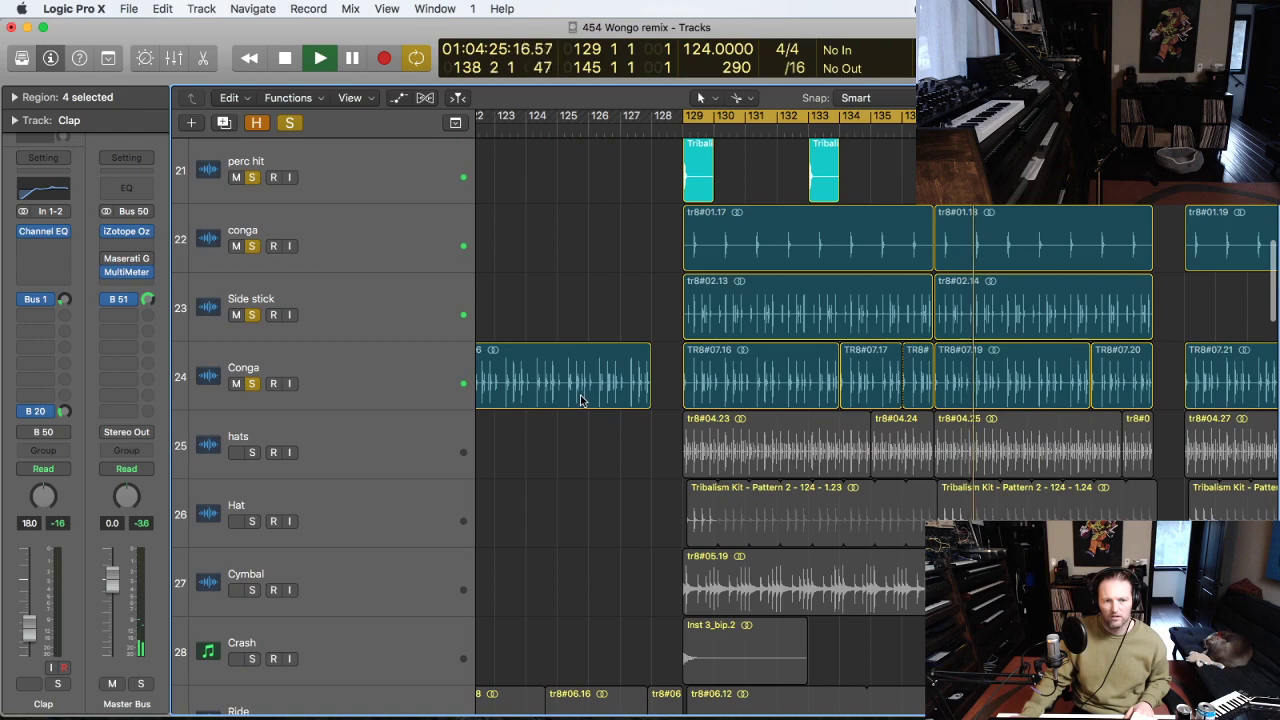
key("z")
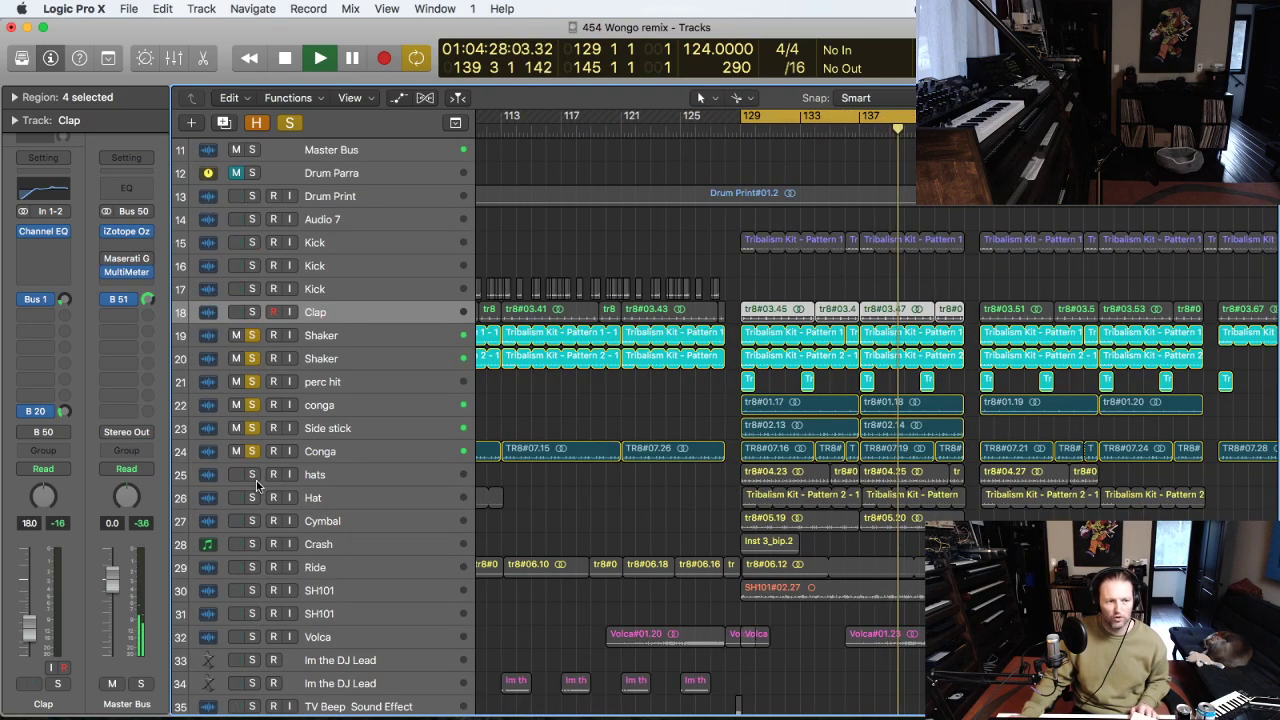
Solo only the hats and Hat tracks and magnify their waveforms around bar 137.
left_click(328, 478)
left_click(325, 505, "shift")
left_click(252, 474)
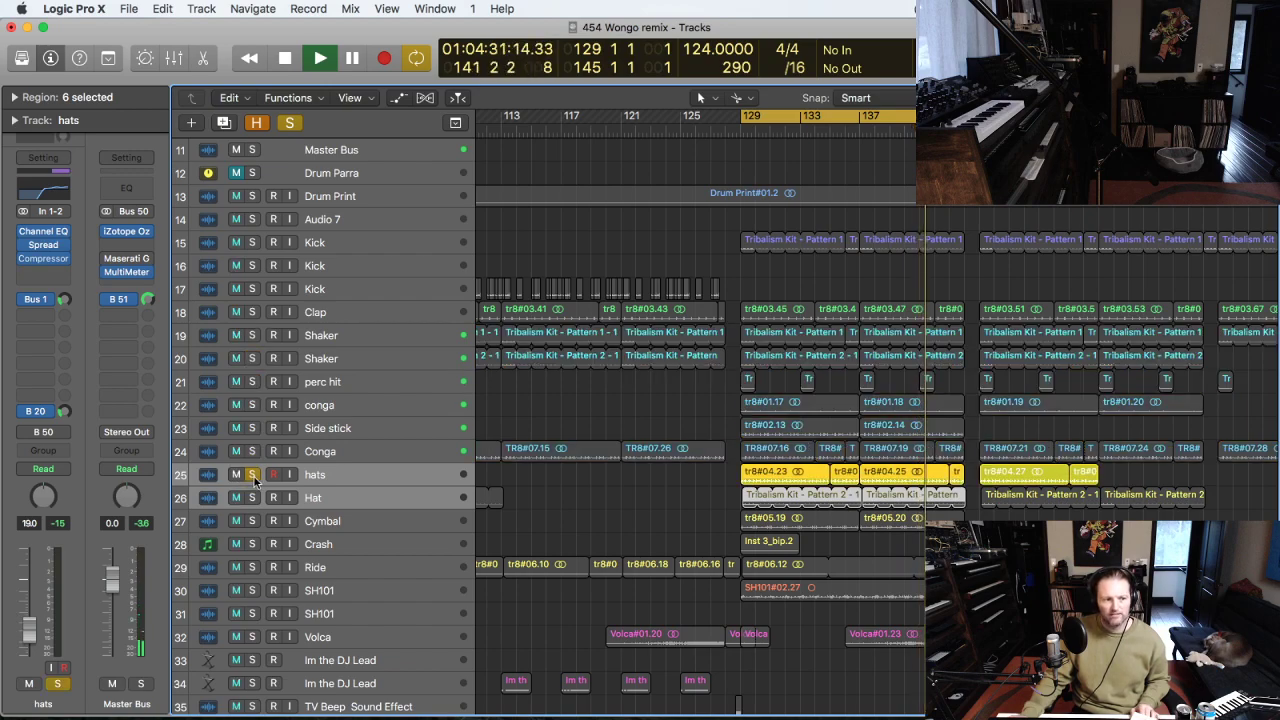
left_click(645, 457, "ctrl+alt")
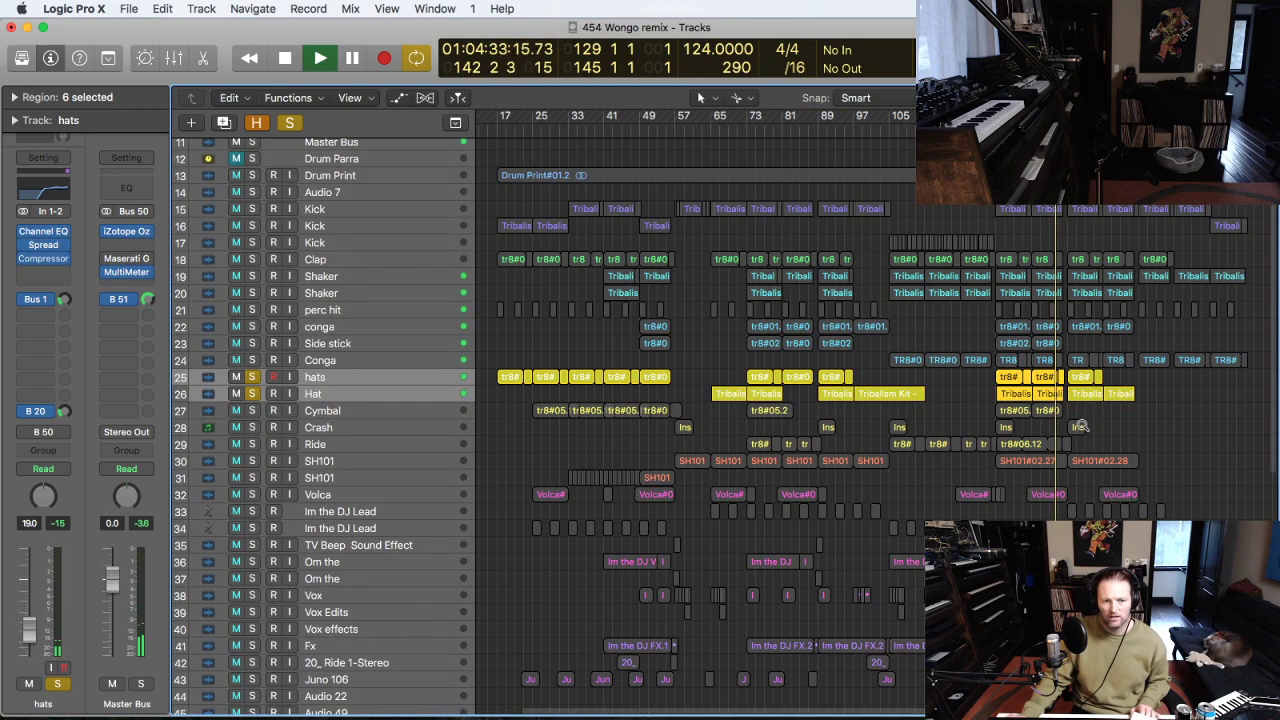
left_click_drag(1127, 440, 922, 327)
left_click_drag(1058, 541, 896, 396)
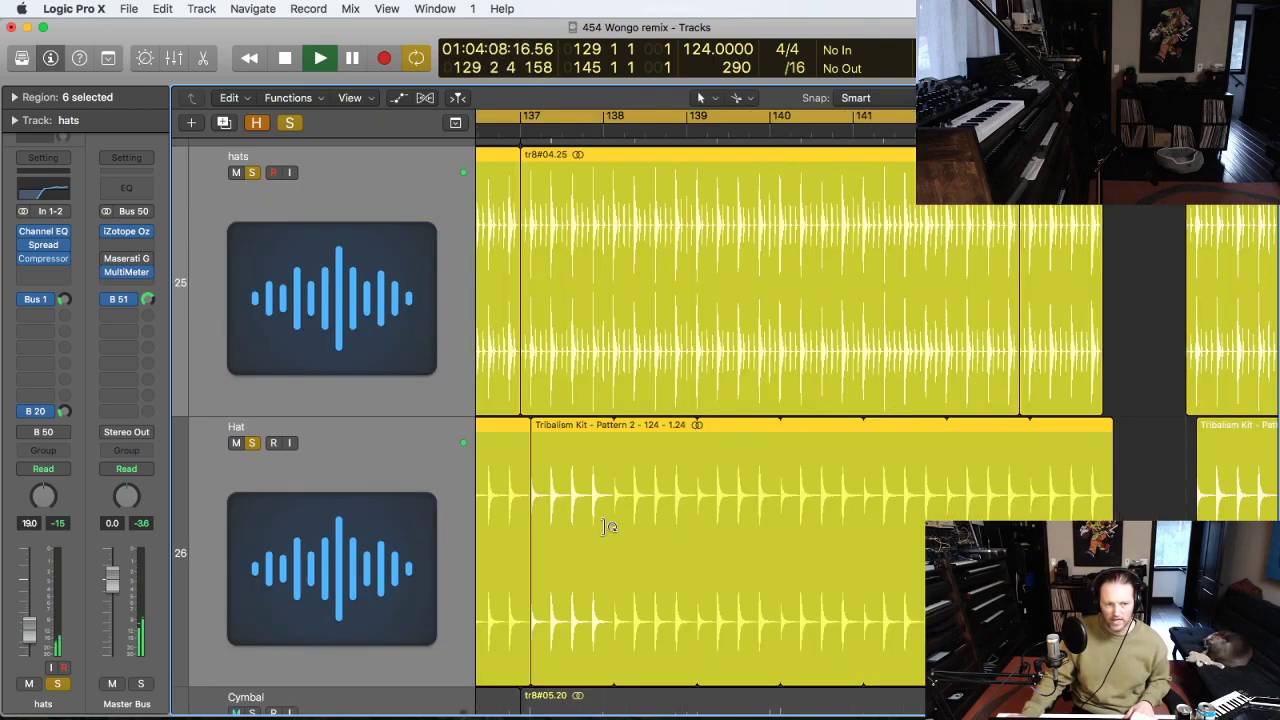
Compare the hats without and with the Hat track soloed, and clear all solos.
left_click(365, 488)
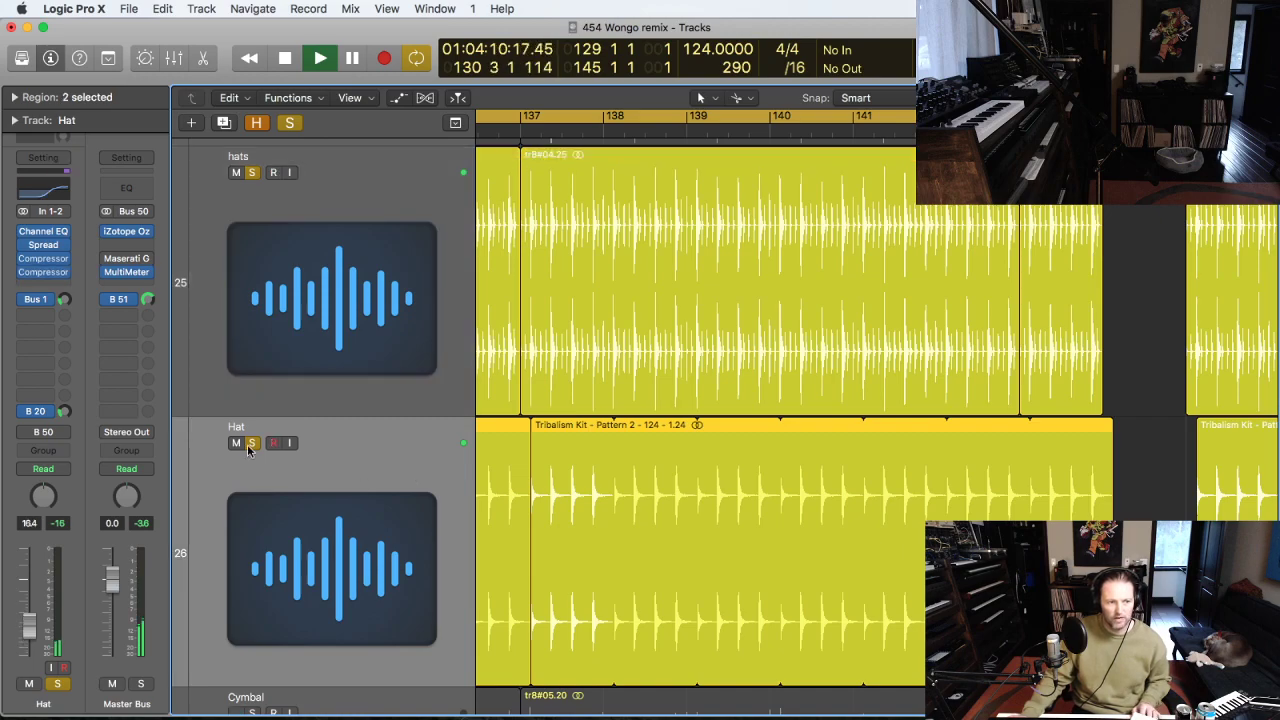
left_click(252, 443)
left_click(252, 443)
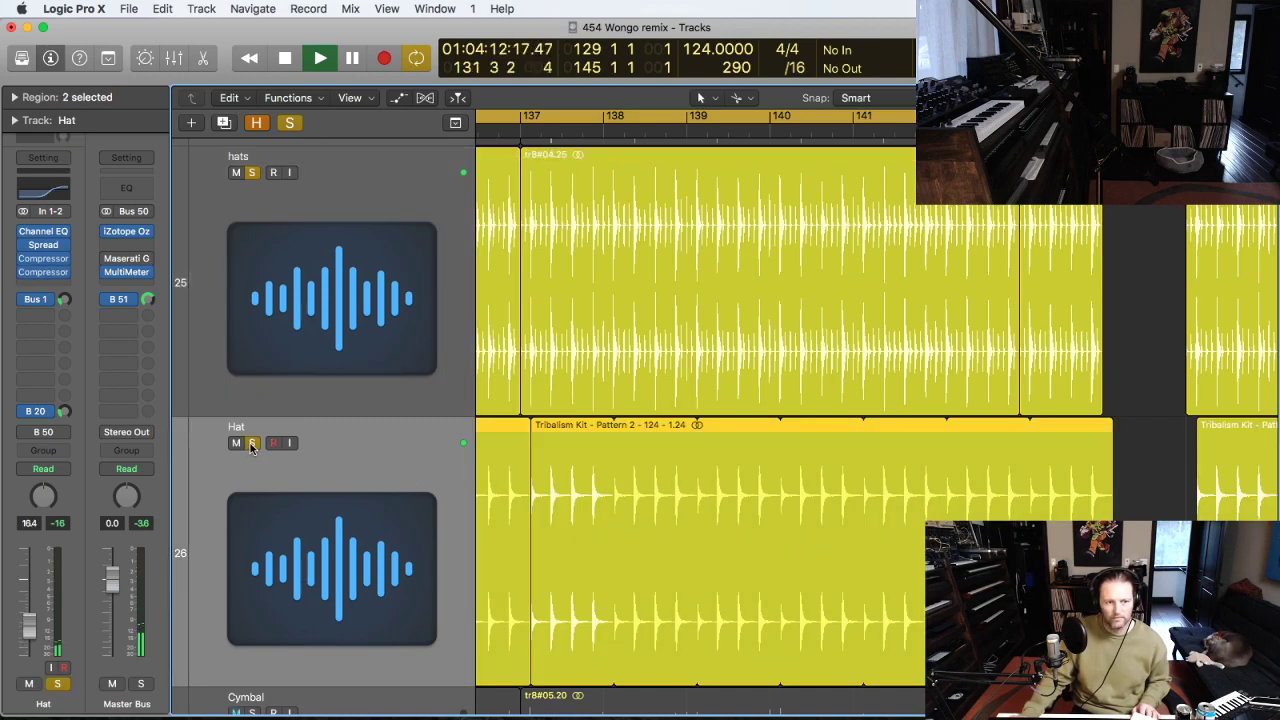
left_click(722, 459, "ctrl+alt")
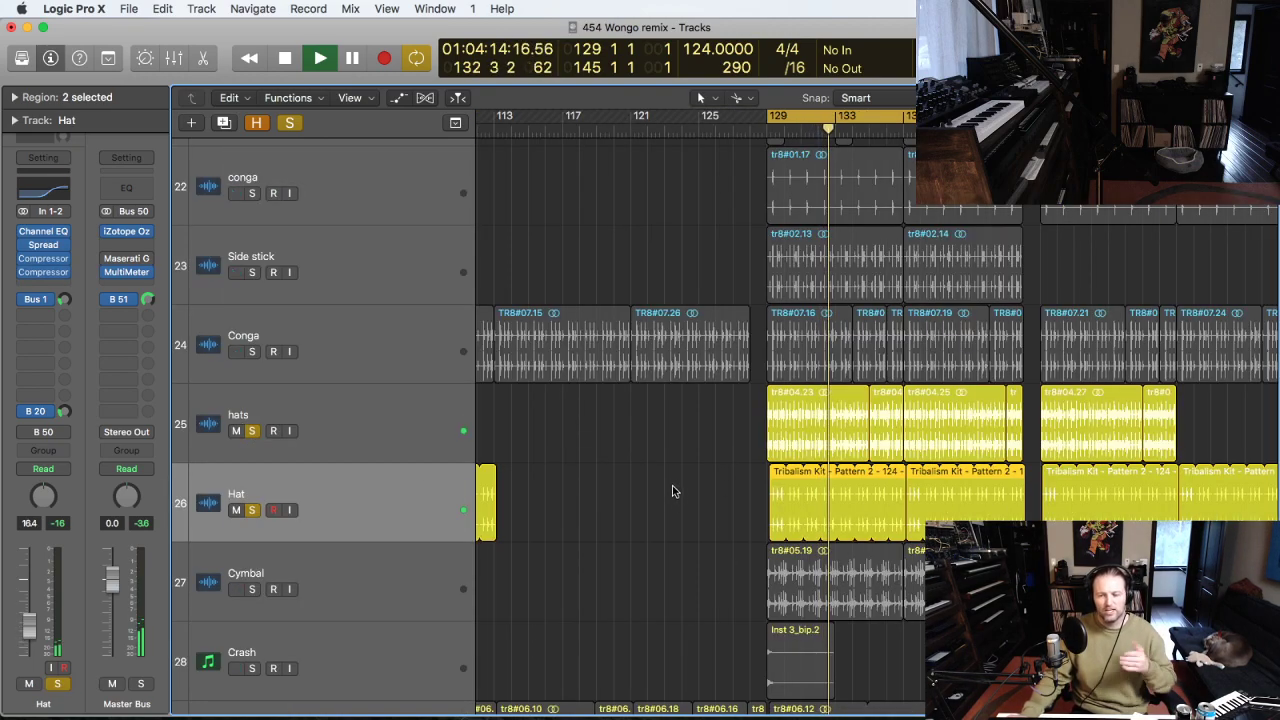
left_click(252, 510)
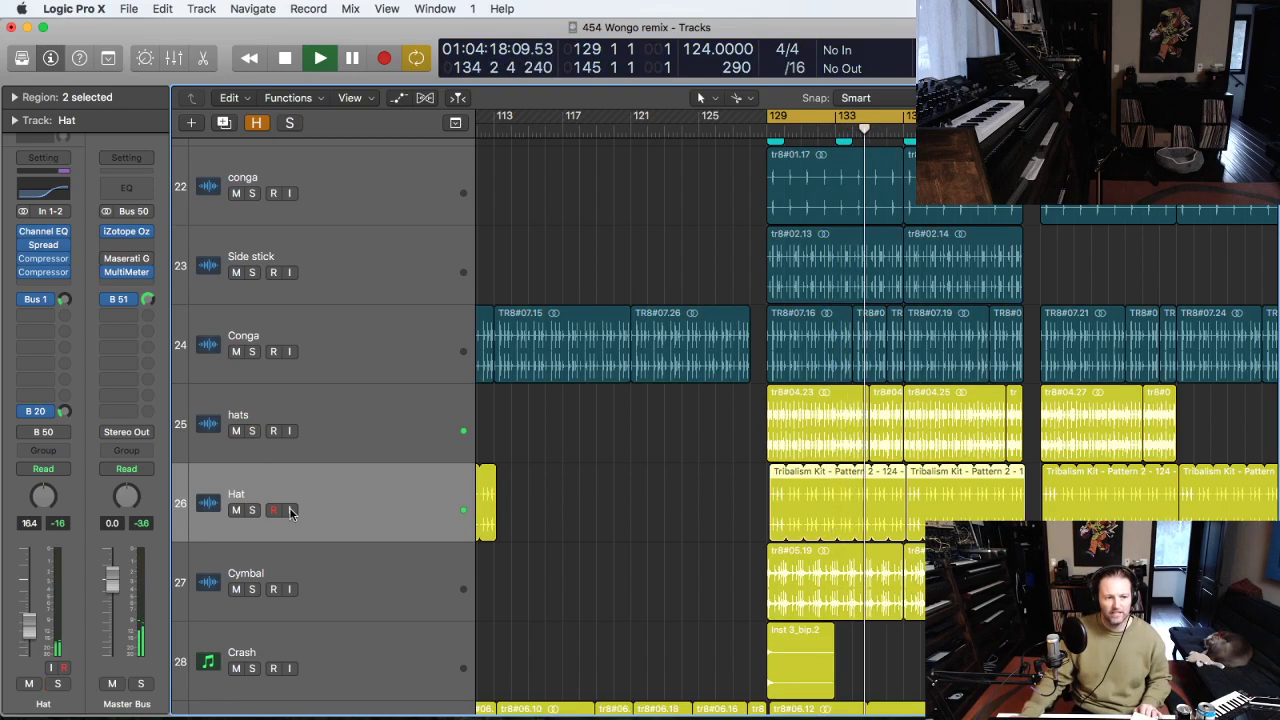
Stop the full mix, solo the Crash track and play it from bar 129.
left_click(643, 484, "ctrl+alt")
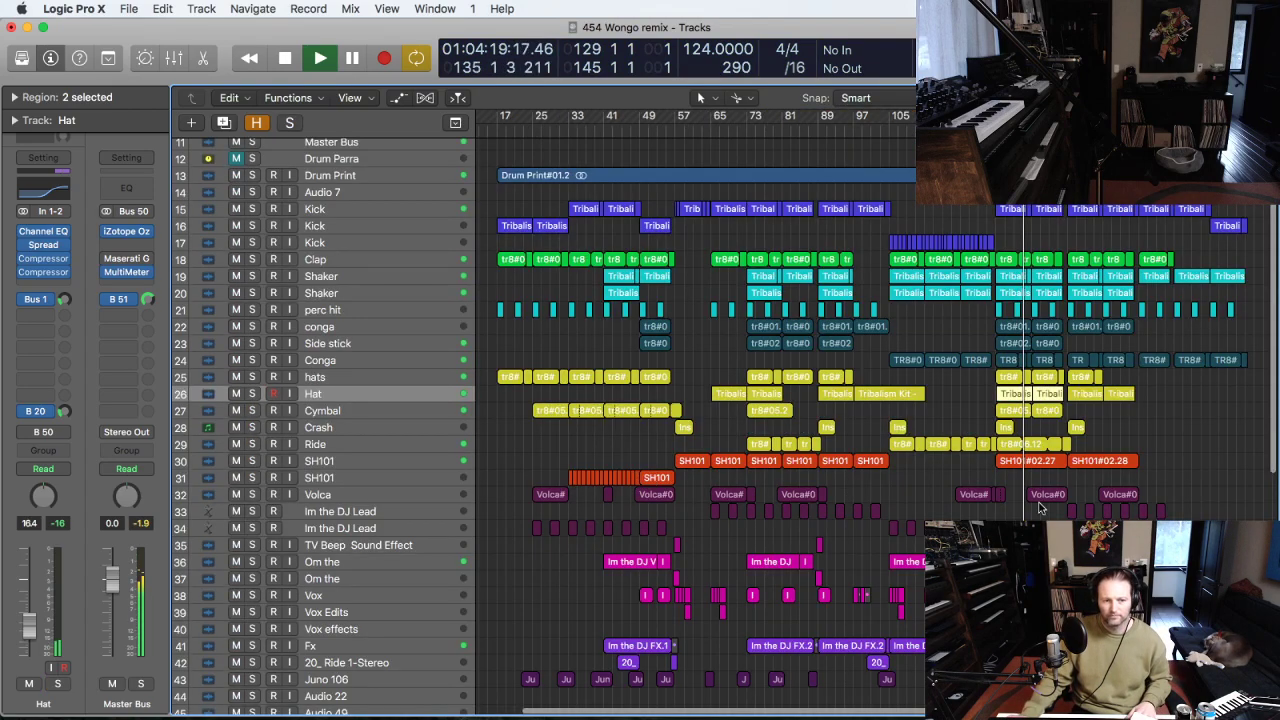
left_click(954, 392, "ctrl+alt")
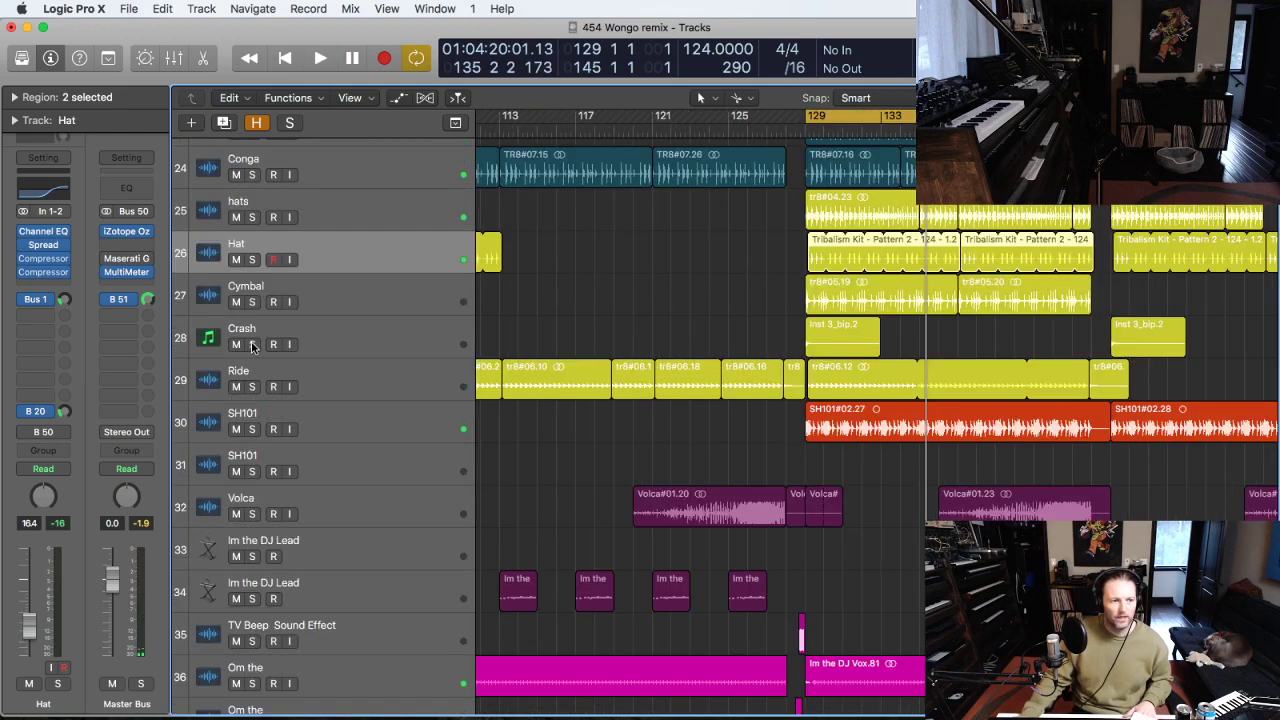
left_click(399, 343)
mouse_move(952, 404)
left_mouse_down()
mouse_move(891, 358)
mouse_move(752, 300)
left_mouse_up()
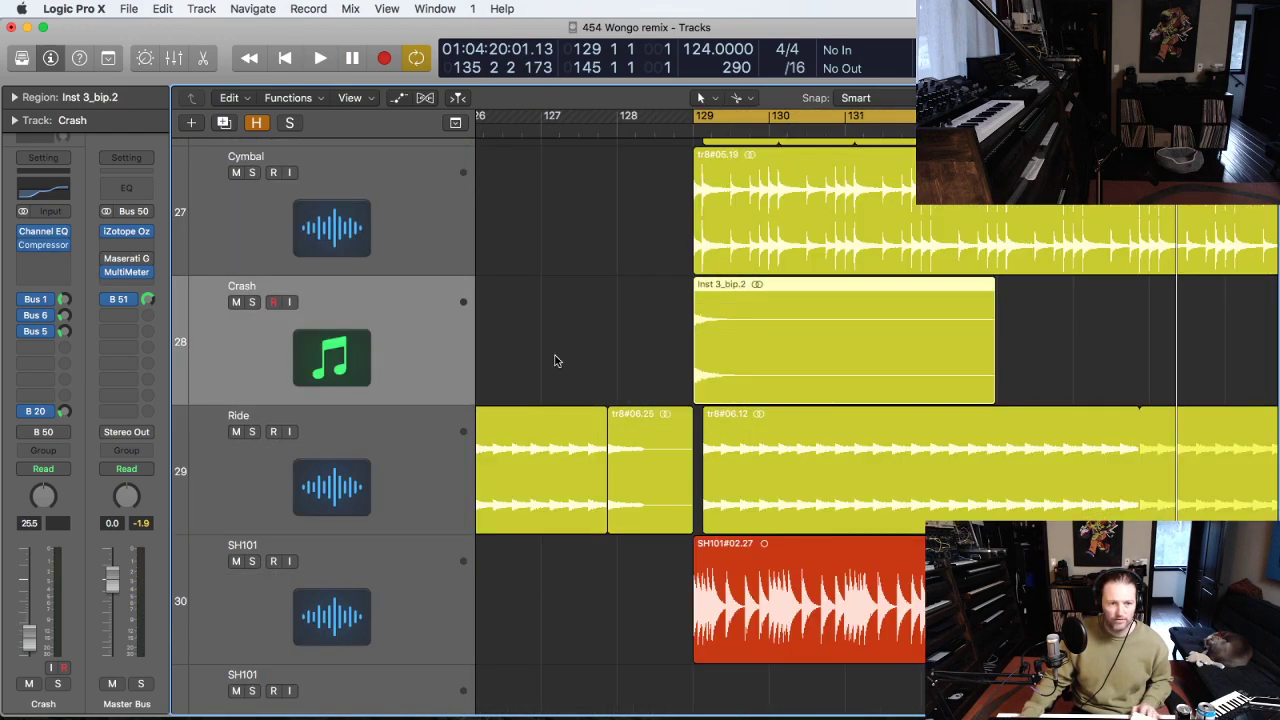
left_click(251, 301)
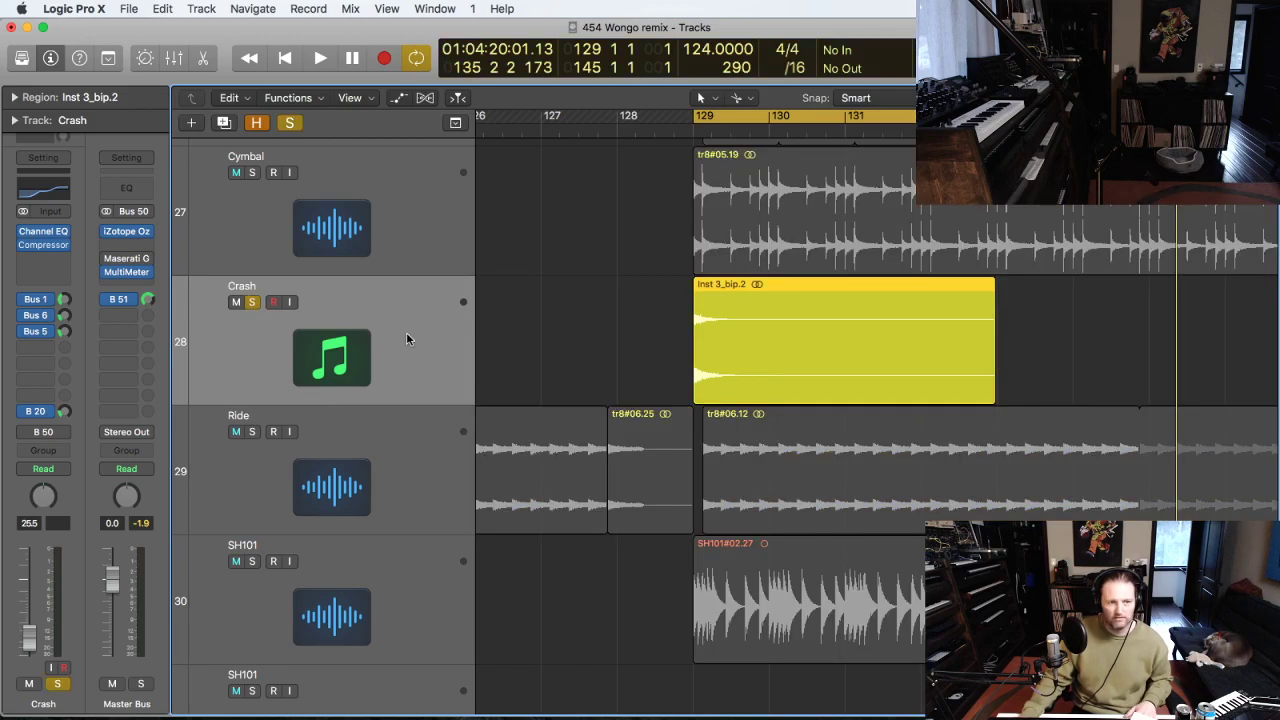
key("space")
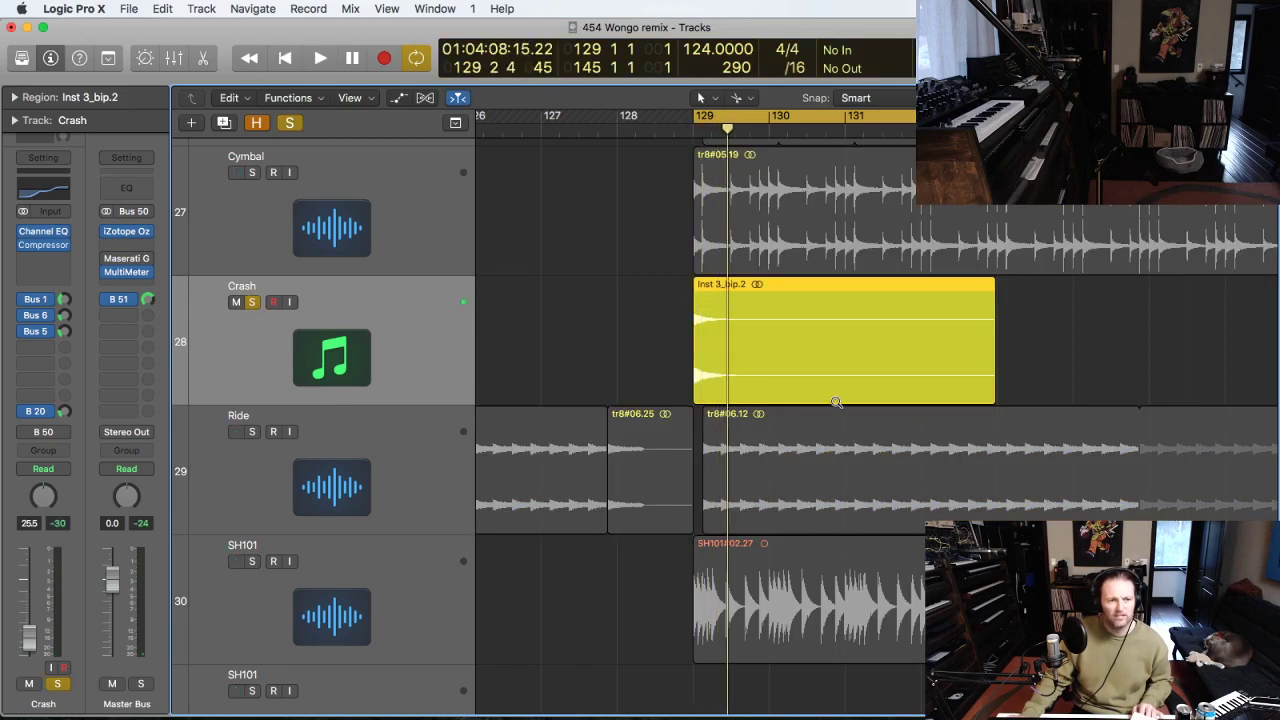
Examine the Crash region's waveform at bar 129, stop playback and clear the Crash solo.
left_click_drag(695, 400, 506, 199)
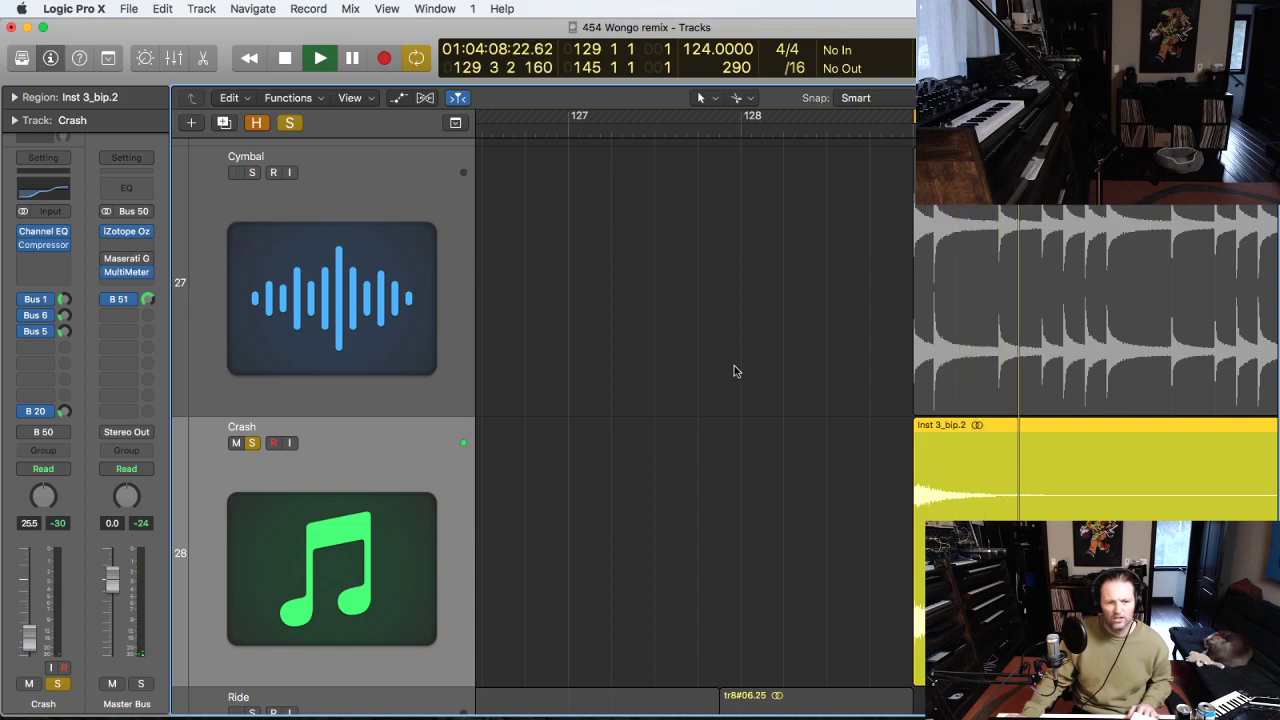
left_click(734, 369, "ctrl+alt")
left_click(731, 367, "ctrl+alt")
key("space")
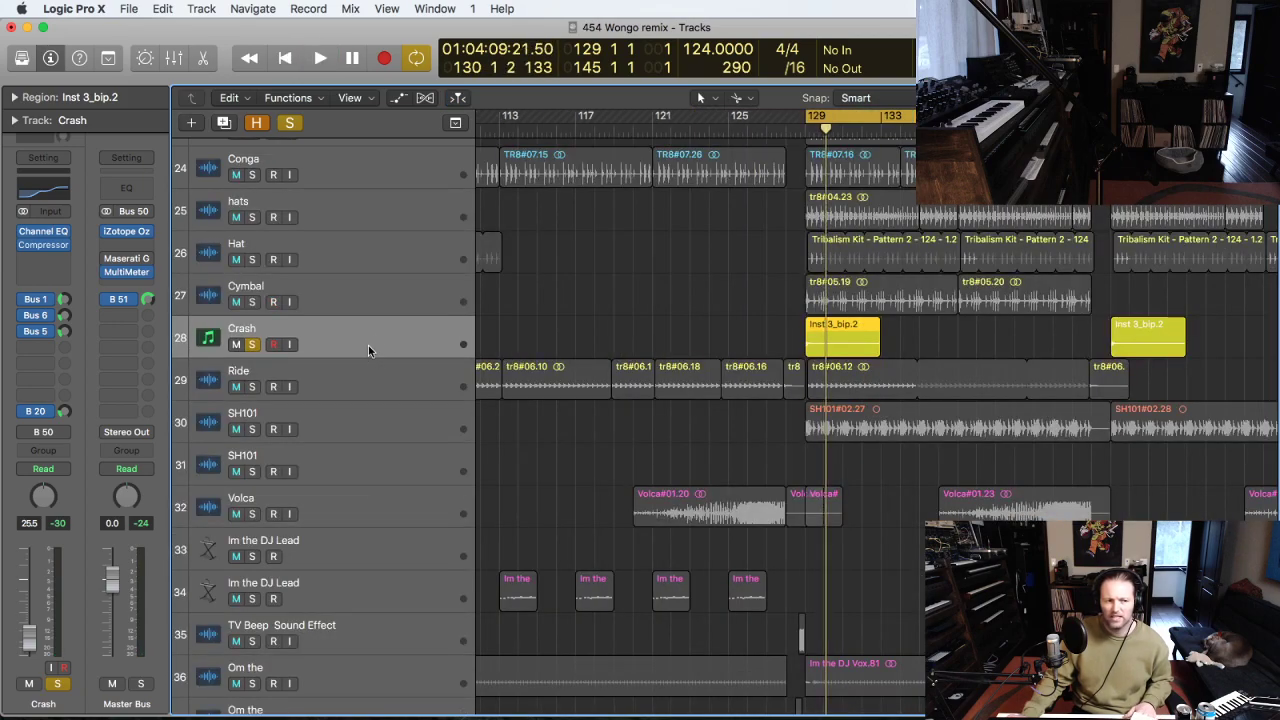
left_click(555, 323, "ctrl+alt")
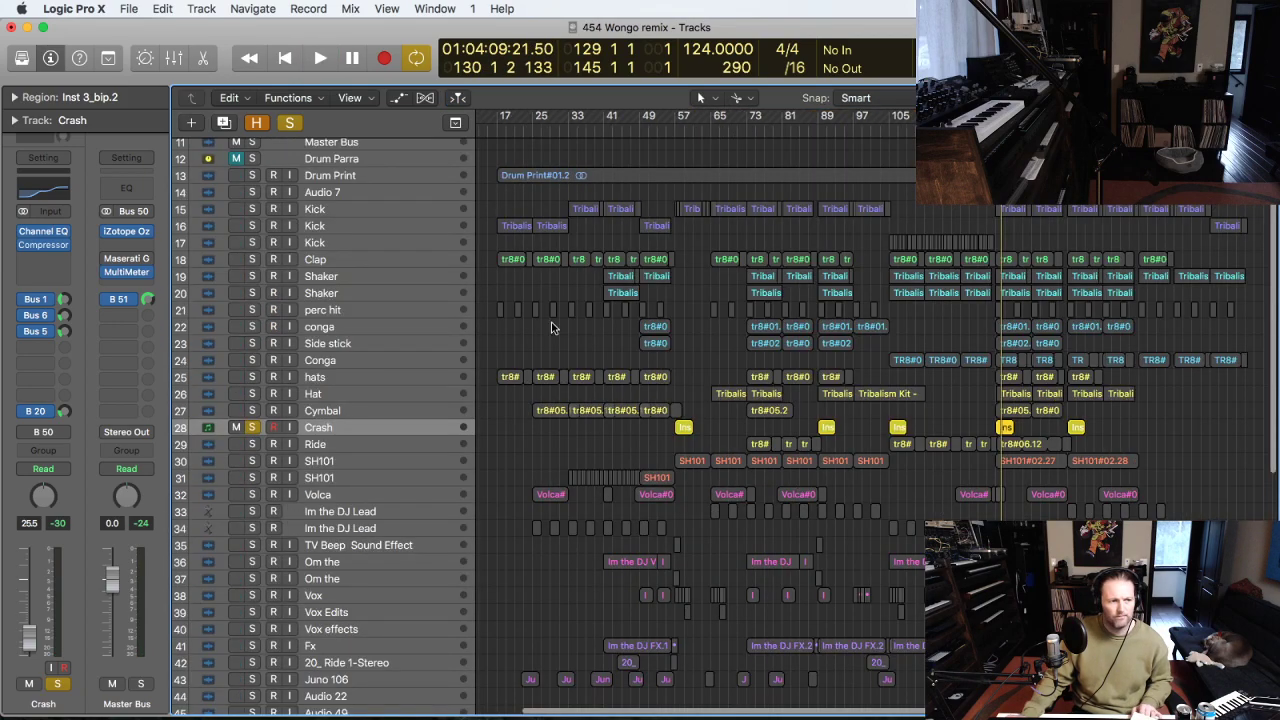
left_click(252, 428)
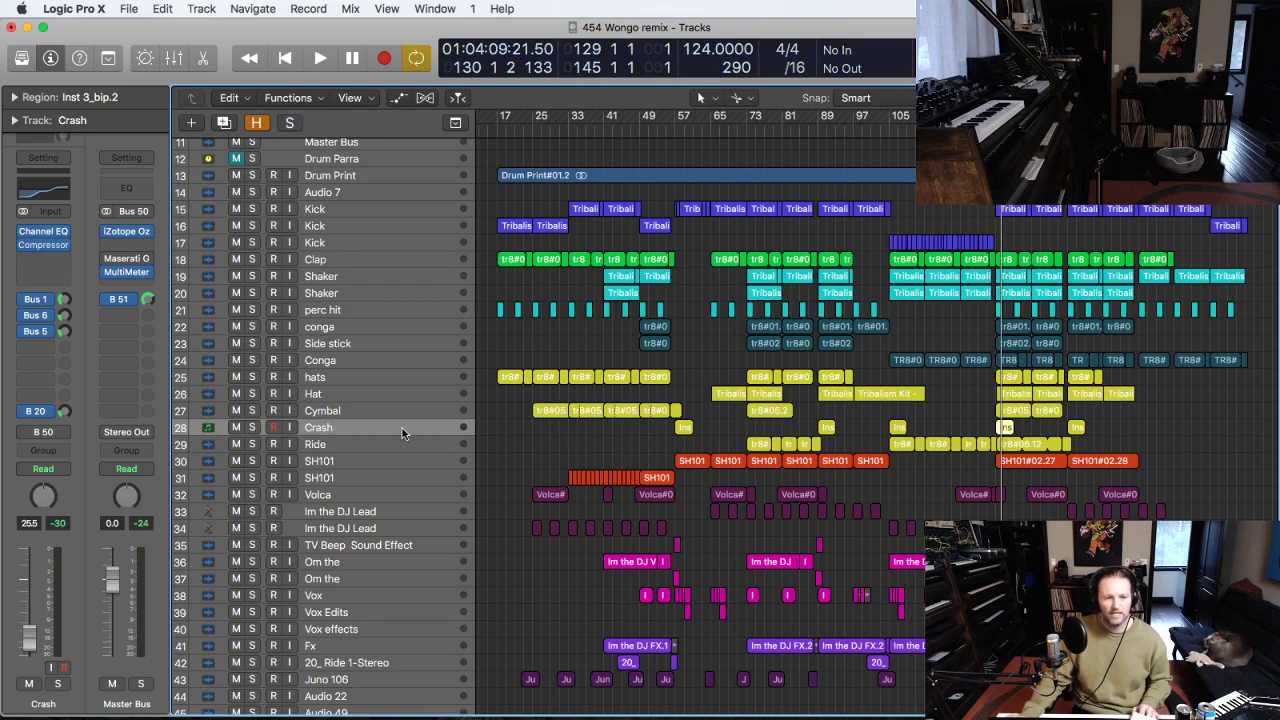
Browse the AU instruments available for the Novation Peak track as far as XLN Audio's Addictive Drums output options, and dismiss the list.
scroll(448, 548, "down", 10)
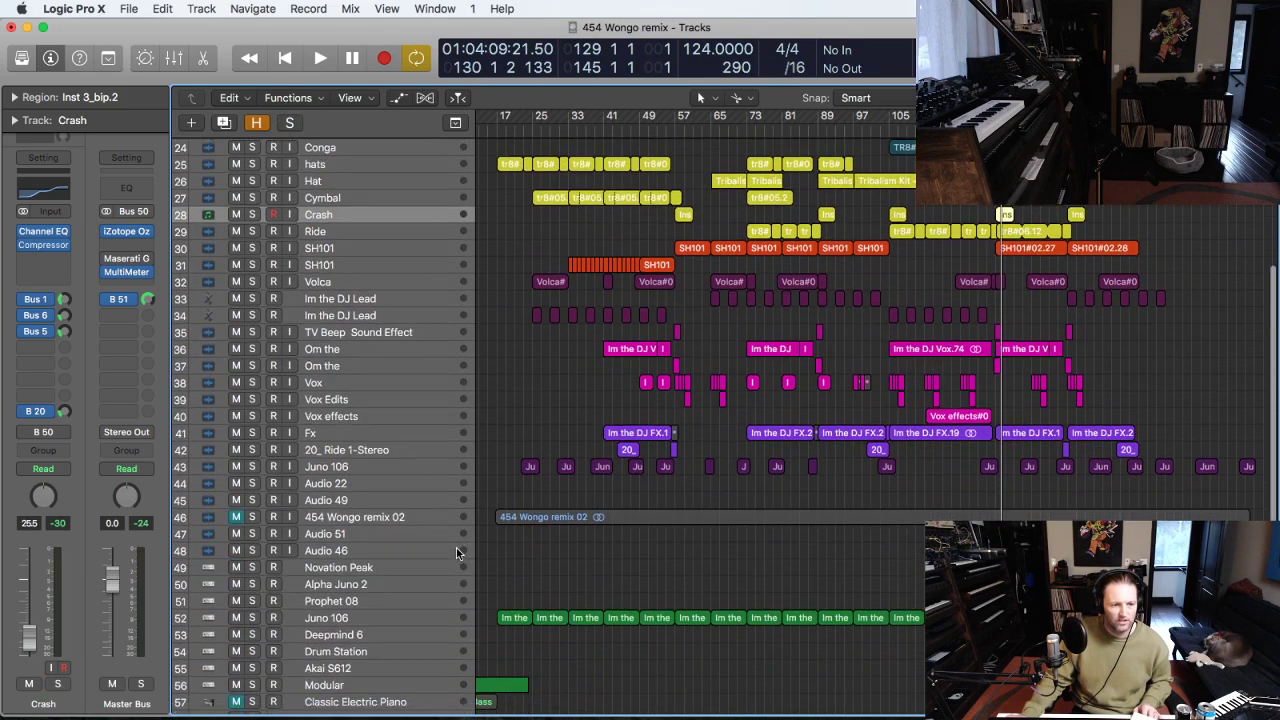
scroll(400, 595, "down", 3)
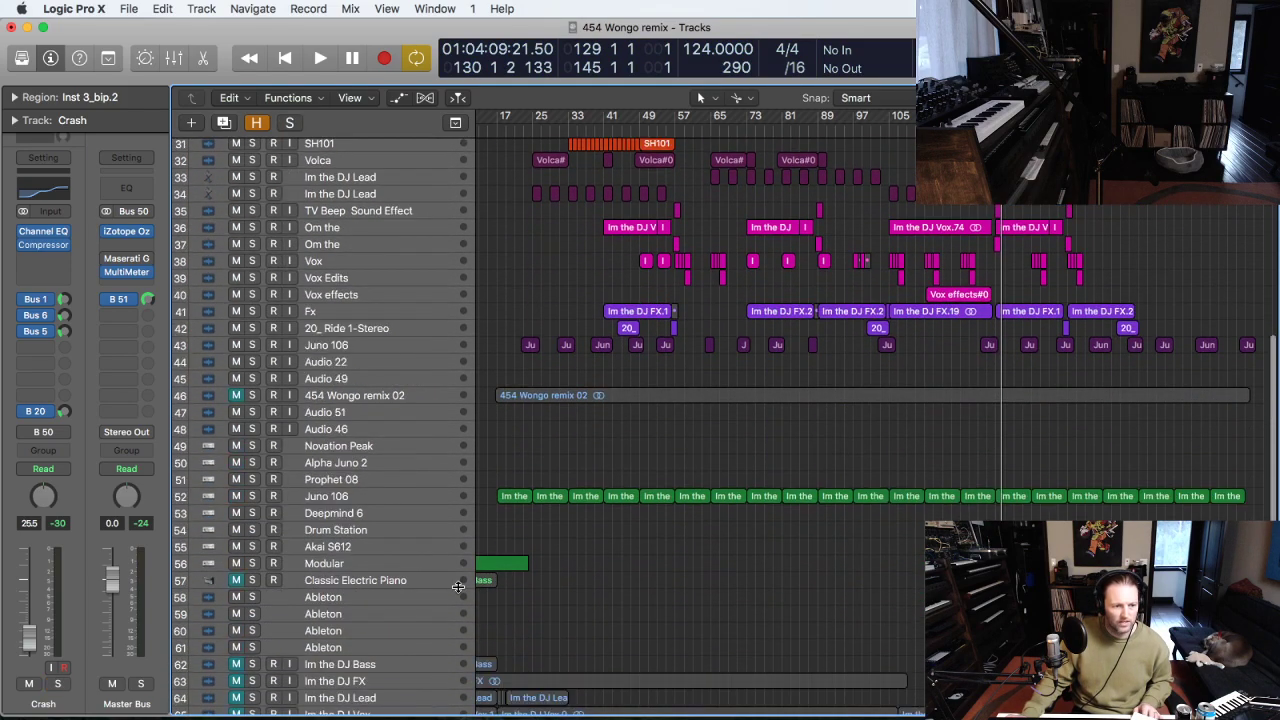
left_click(352, 452)
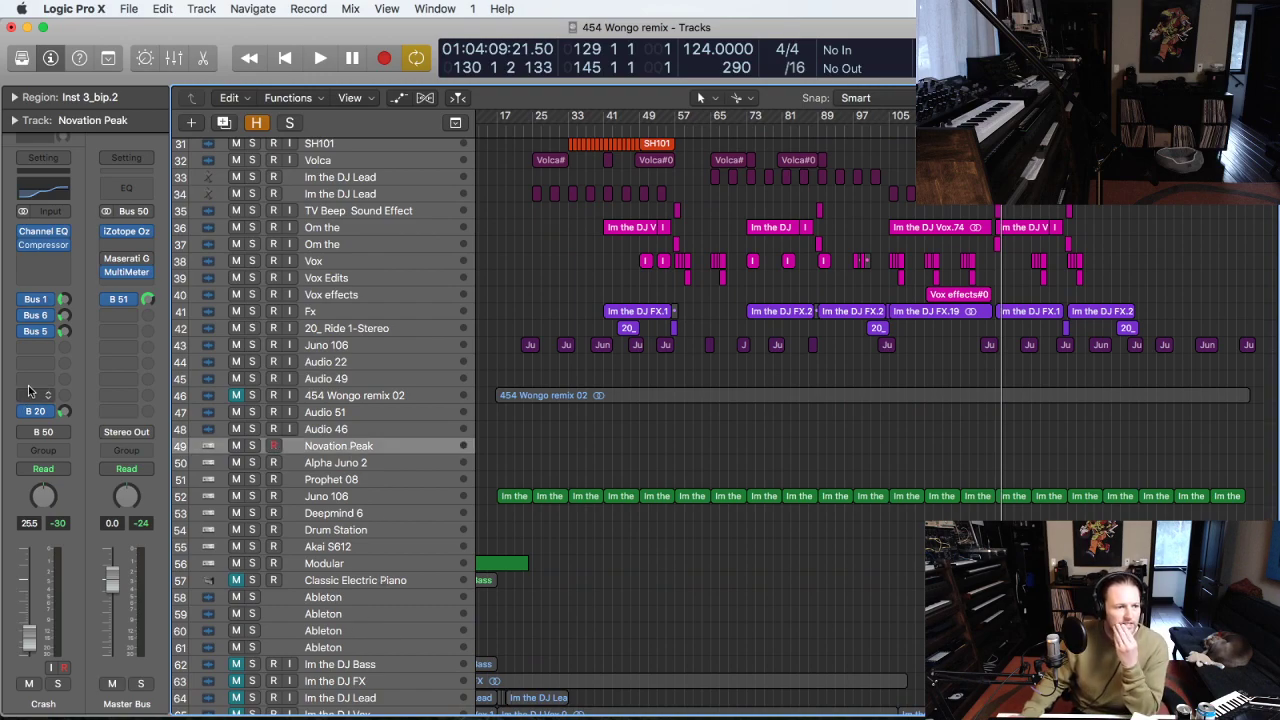
left_click(65, 316)
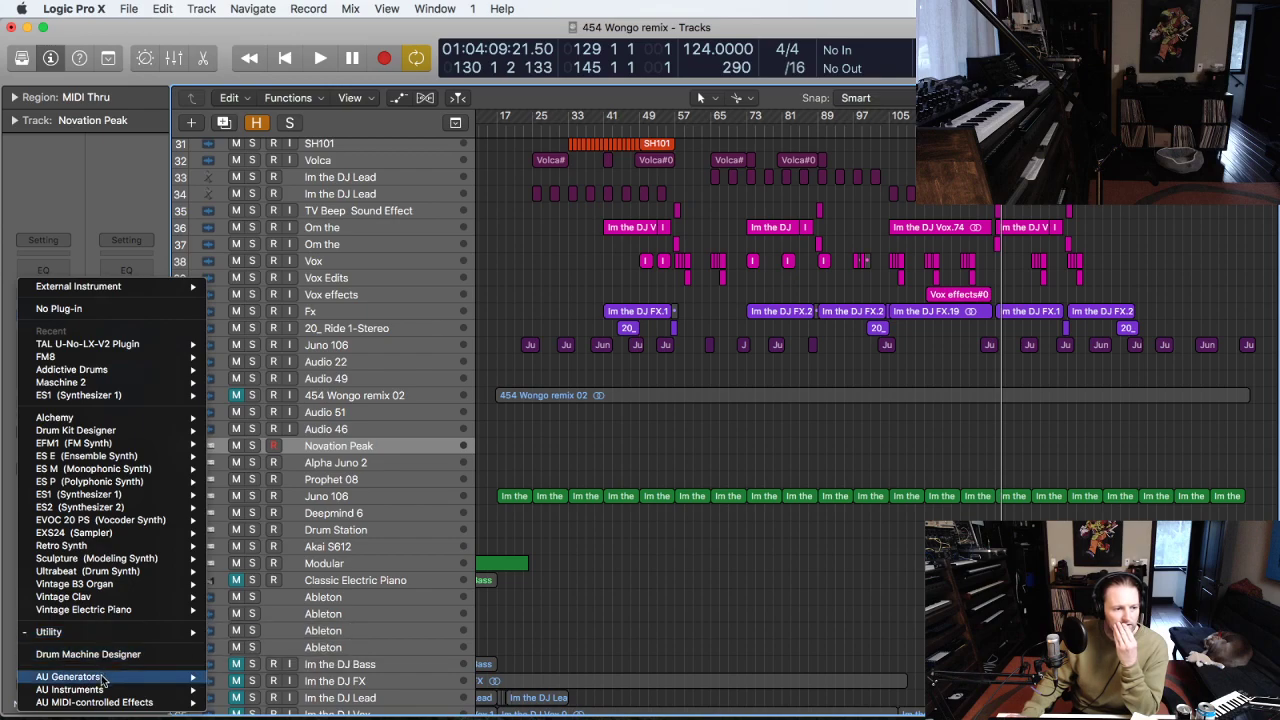
mouse_move(100, 690)
mouse_move(300, 704)
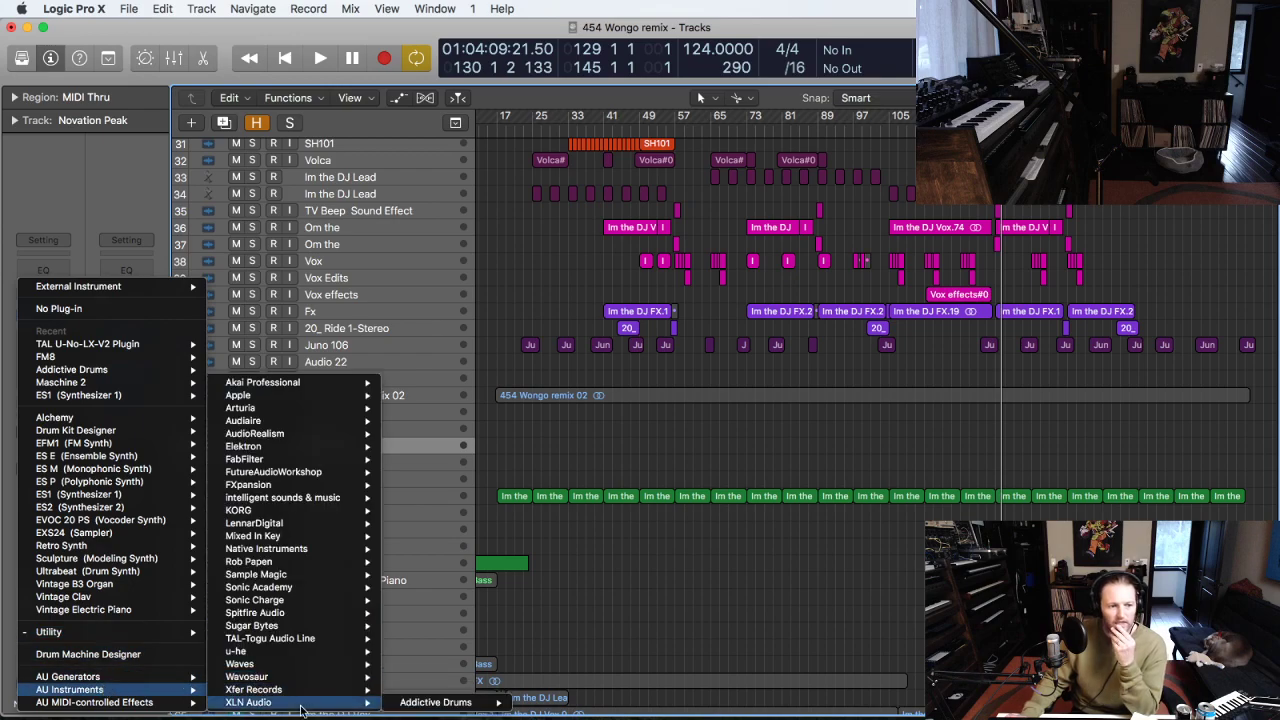
mouse_move(448, 704)
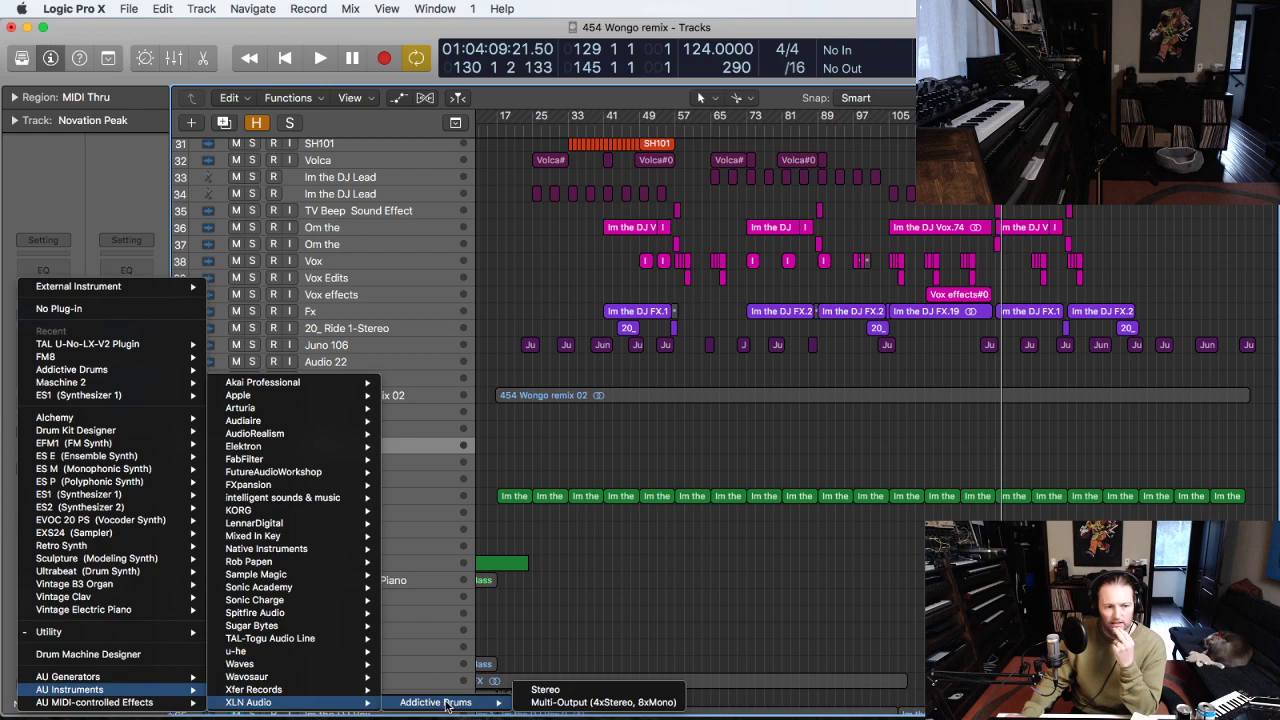
left_click(726, 570)
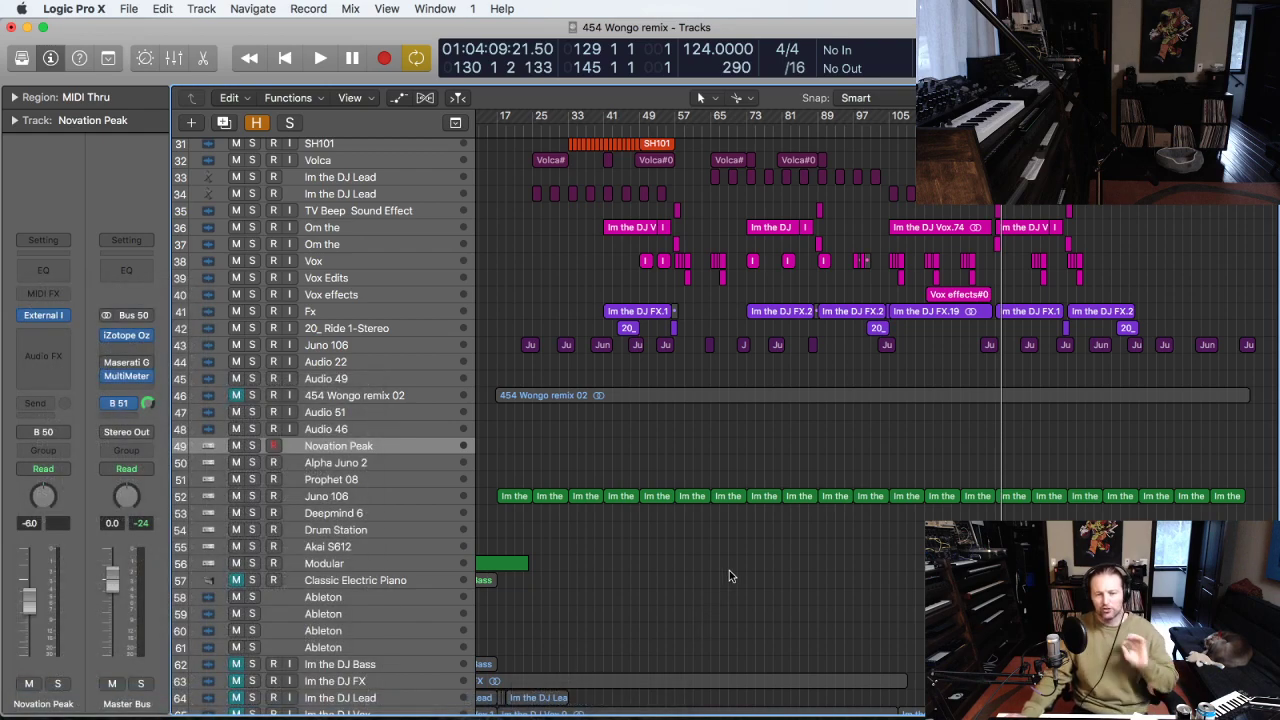
Inspect the channel strip processing of the two Shaker tracks, the perc hit and the track 22 conga in turn.
scroll(729, 572, "up", 10)
scroll(732, 576, "down", 1)
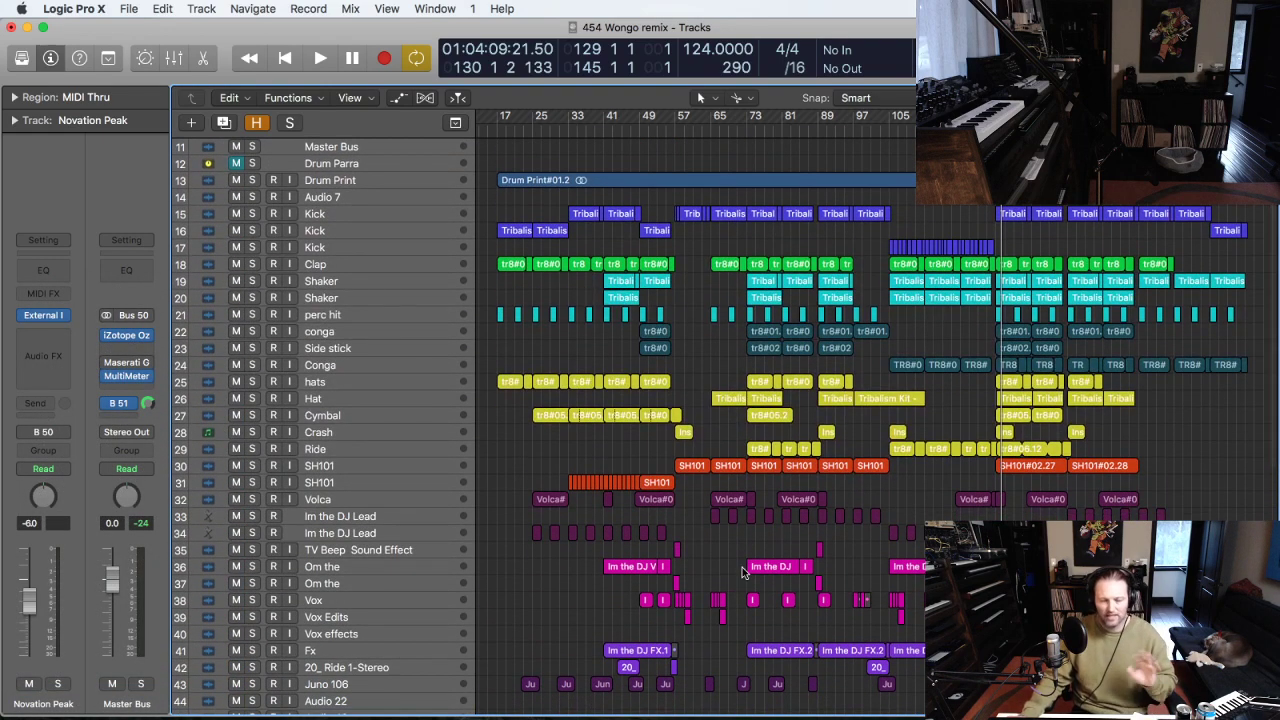
left_click_drag(1122, 620, 861, 205)
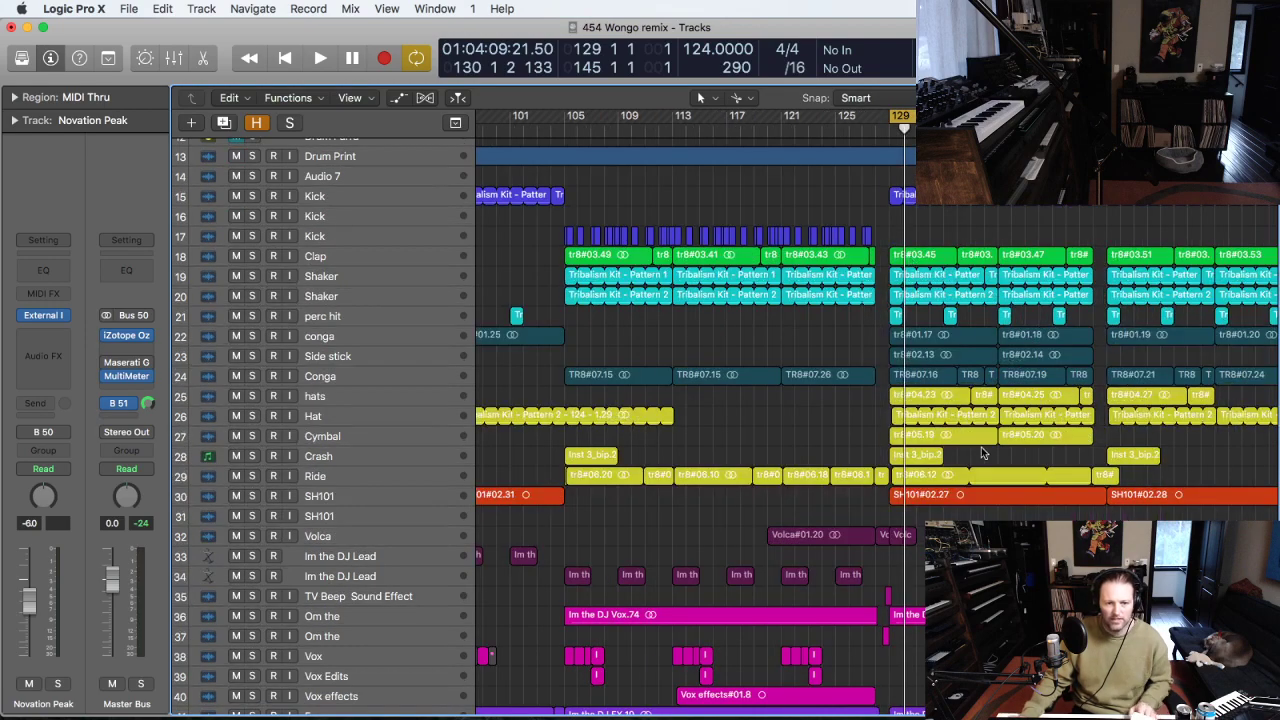
left_click(355, 279)
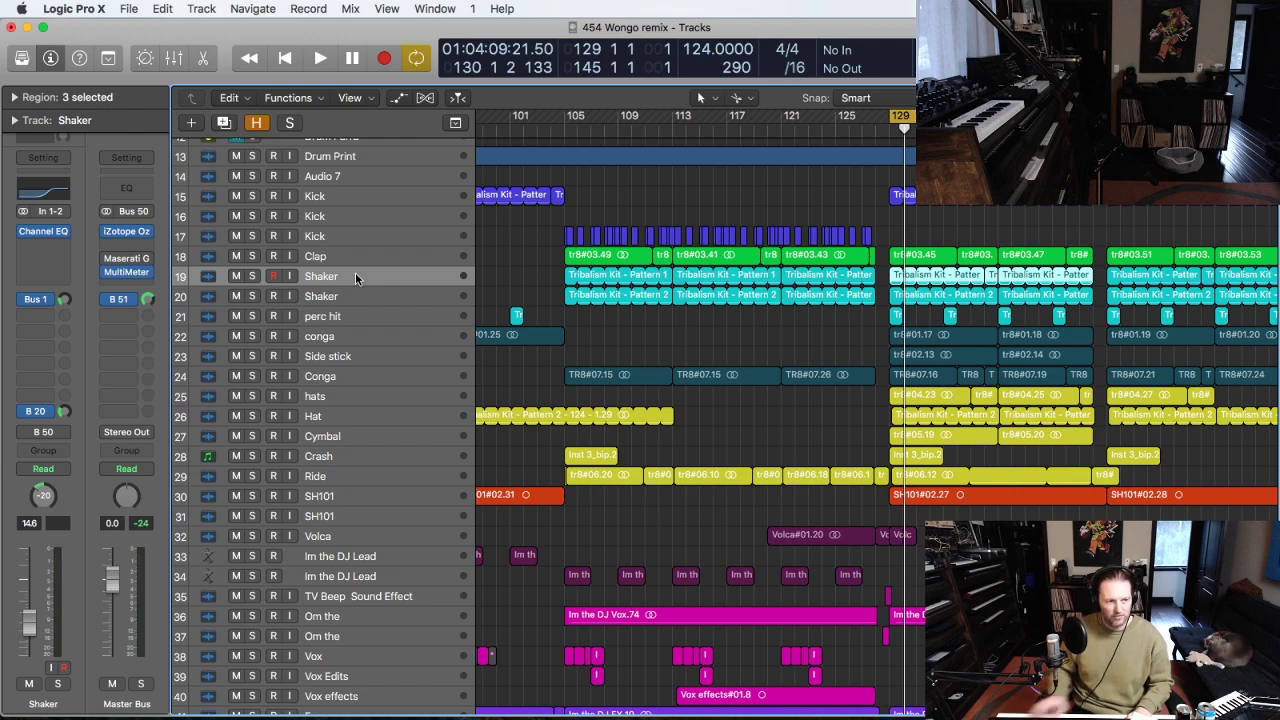
key("Down")
key("Down")
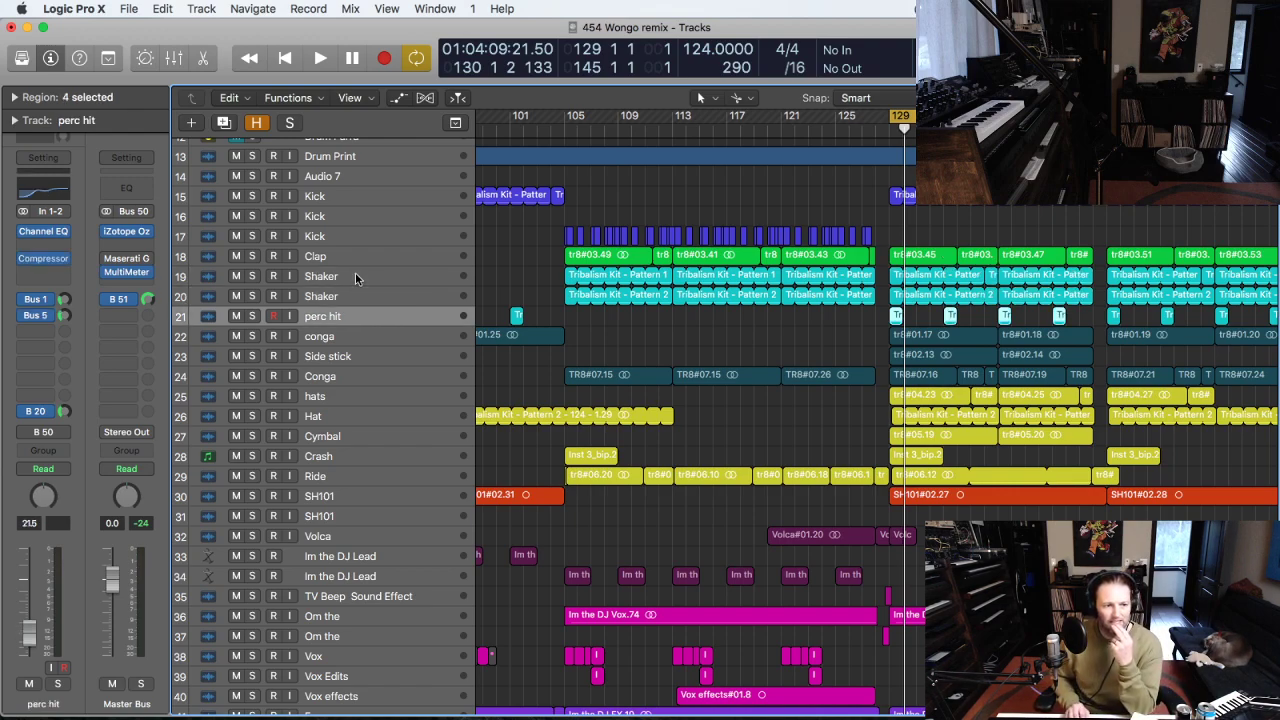
key("Down")
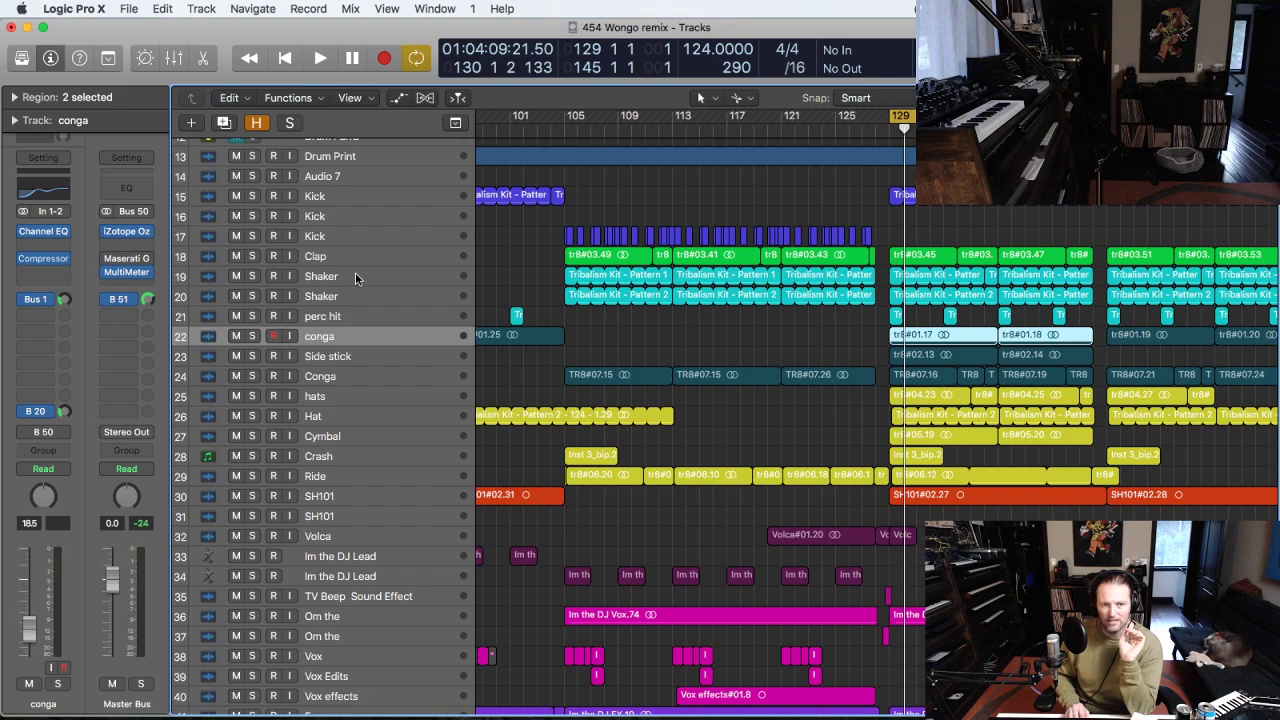
Inspect the channel strip processing of the Side stick and track 24 Conga tracks in turn.
key("Down")
key("Down")
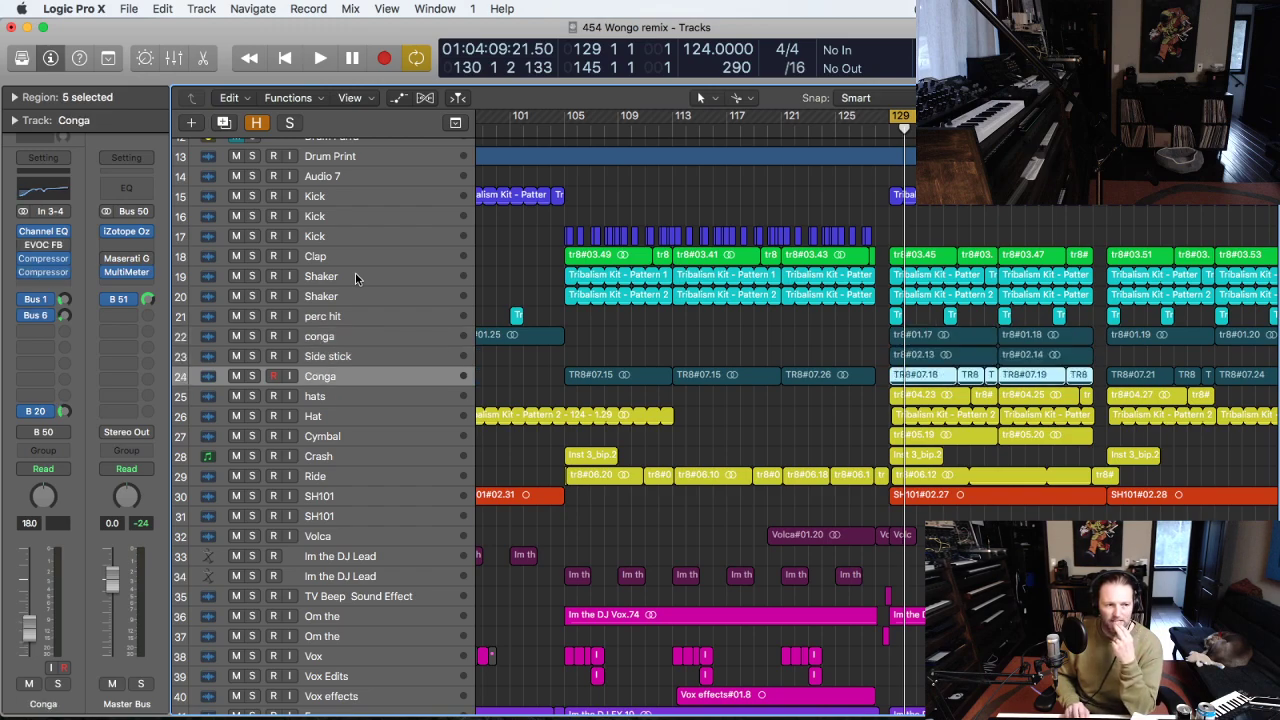
key("Up")
key("Down")
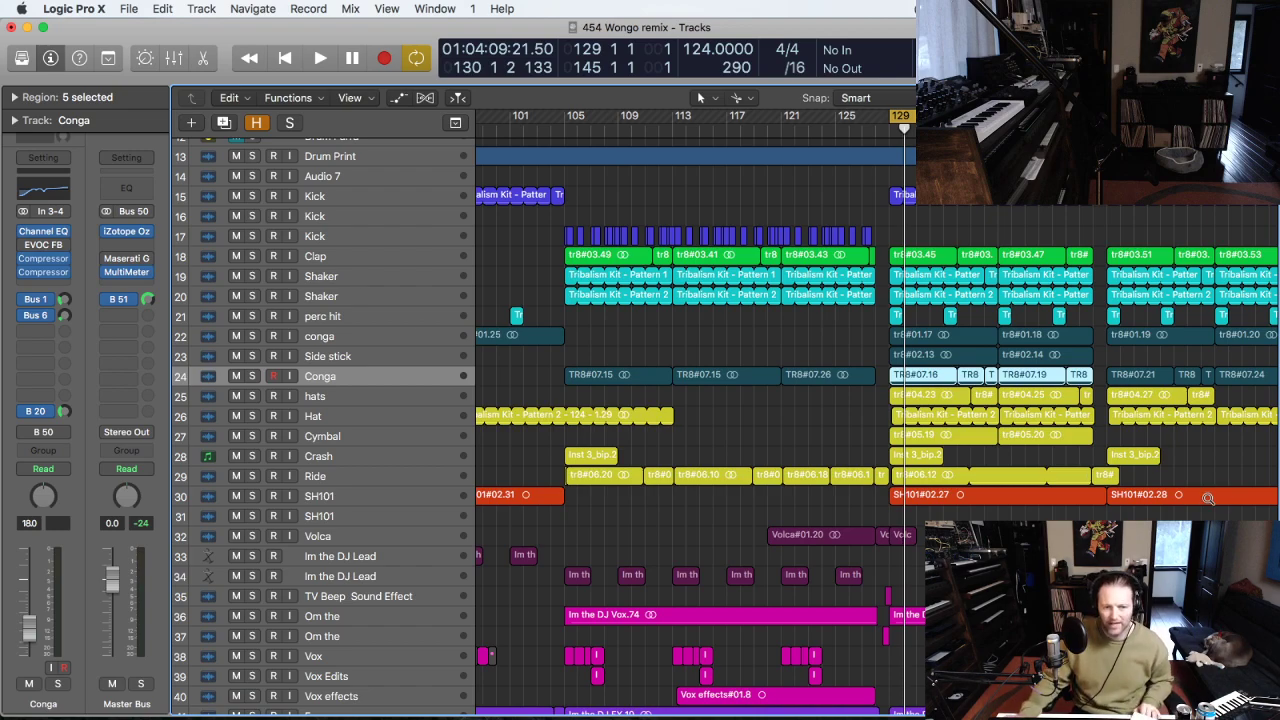
Select the hats track and review its Compressor with the Gold Sidechain preset during playback, then close the plug-in.
key("z")
key("Down")
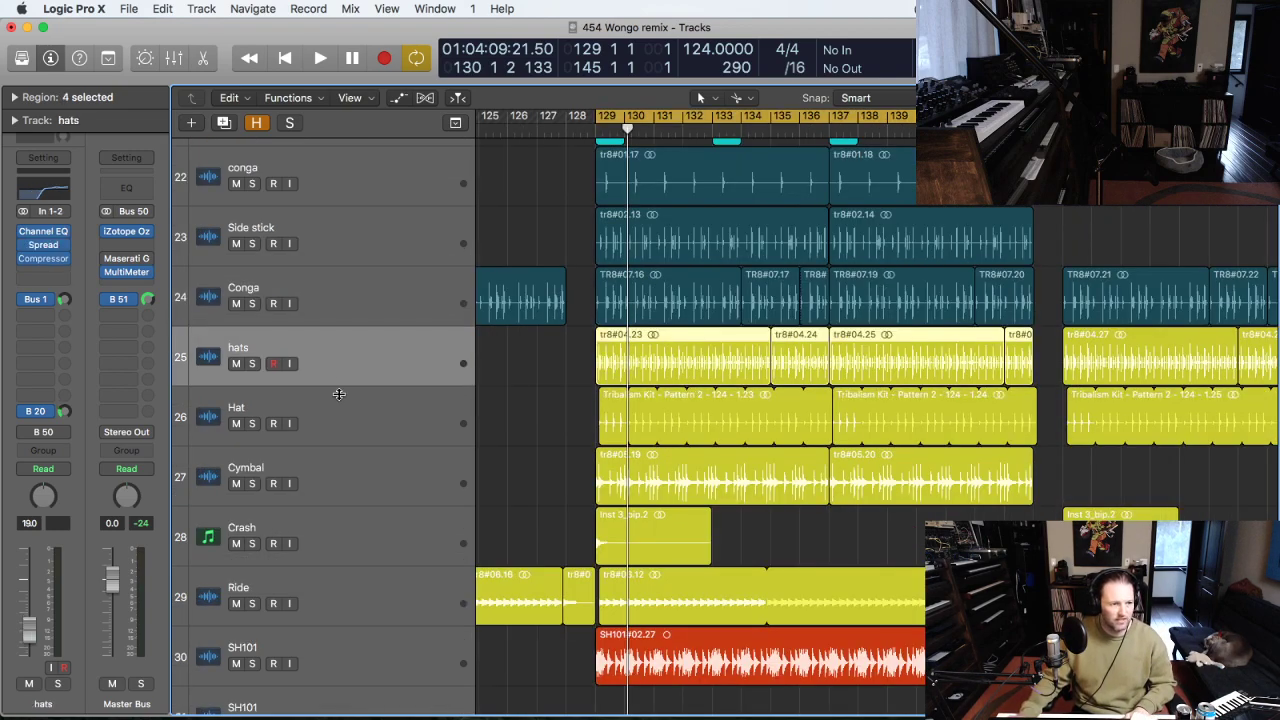
key("v")
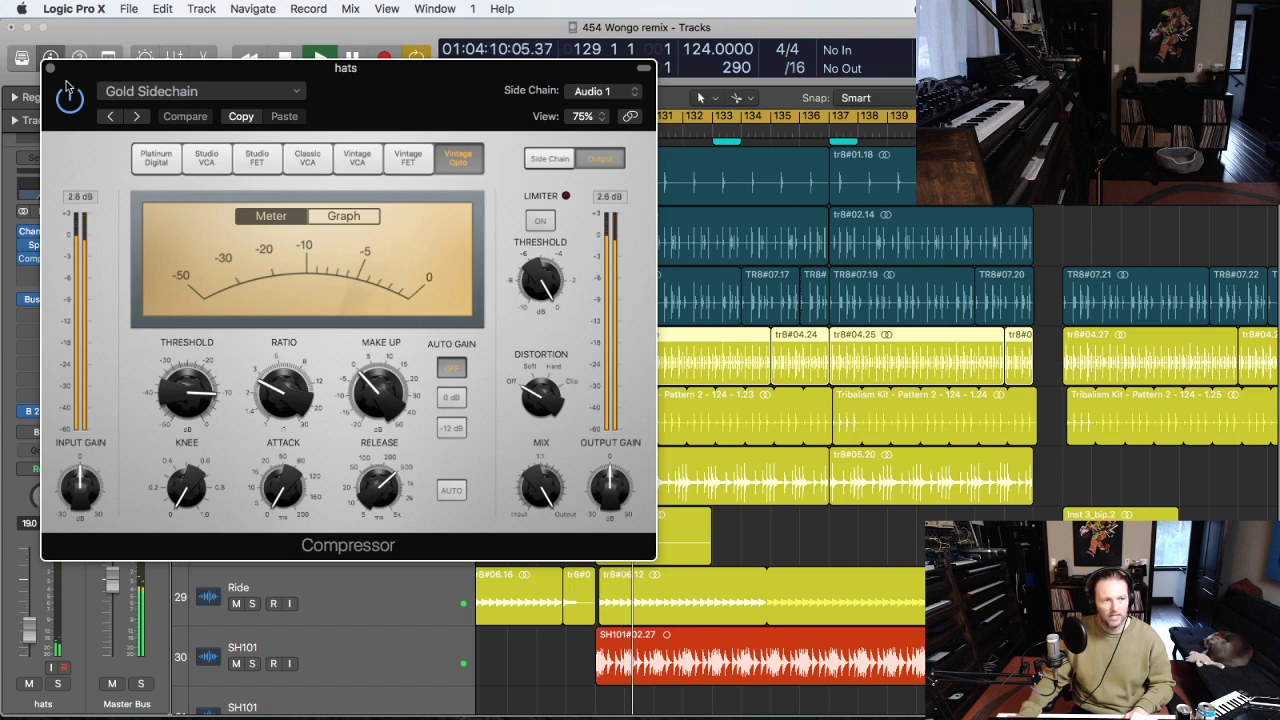
left_click(48, 68)
key("z")
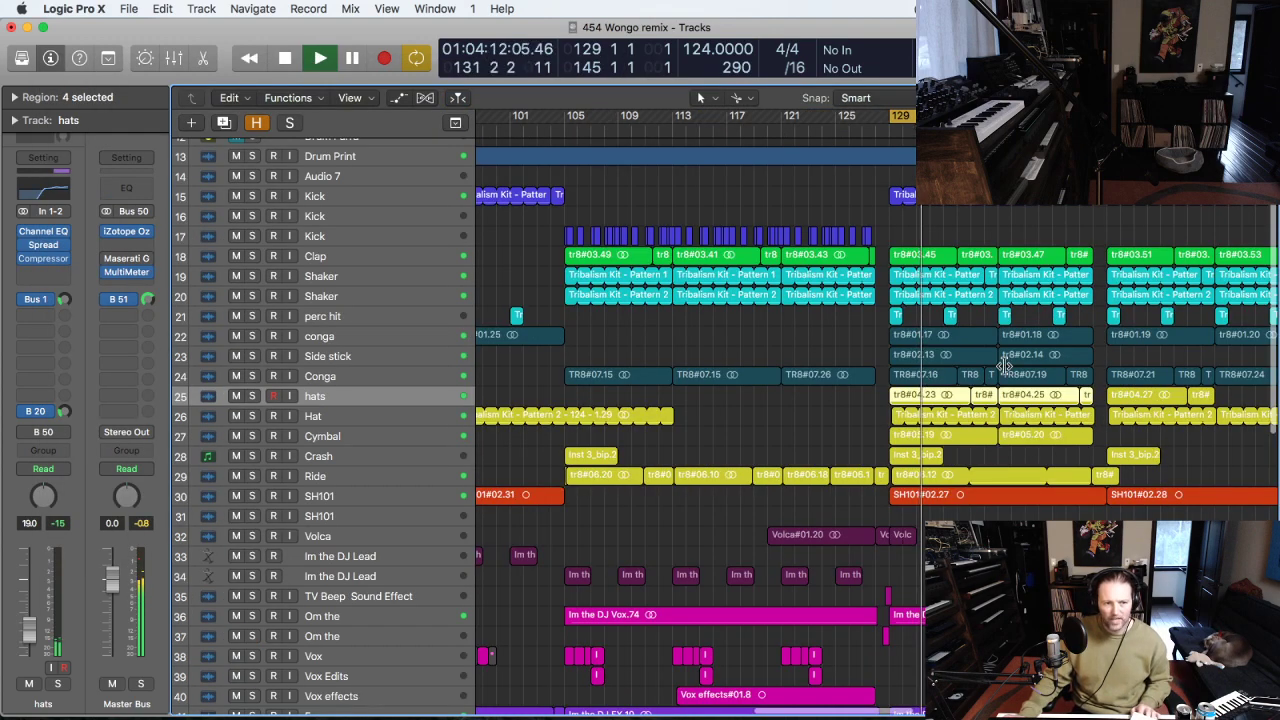
Solo the track 22 conga to hear its regions in the loop, stop playback and clear the solo.
key("z")
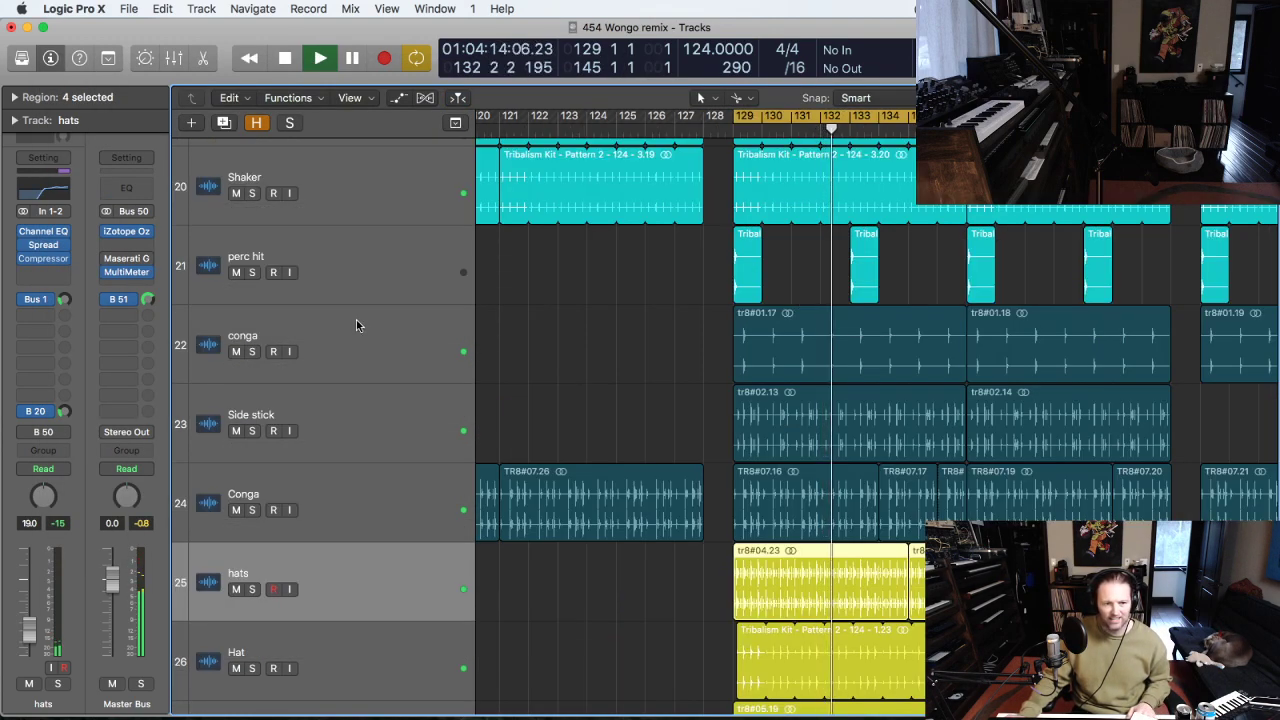
left_click(405, 355)
left_click(251, 351)
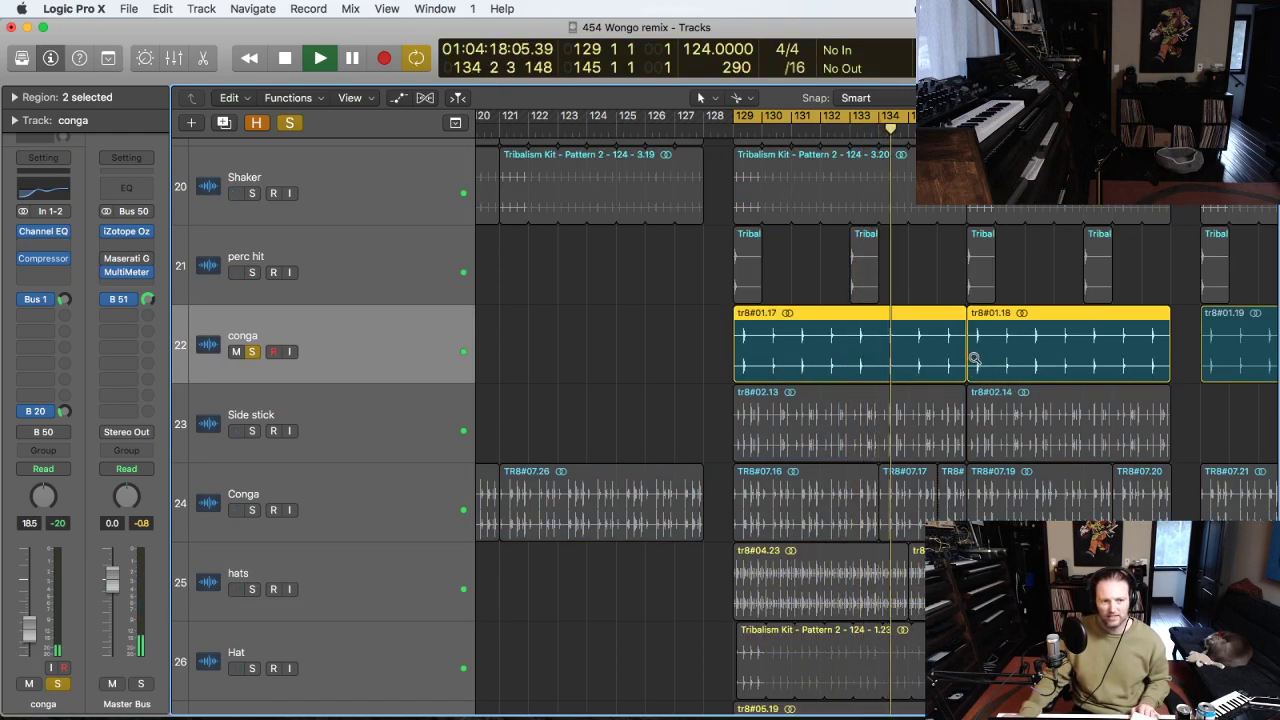
key("z")
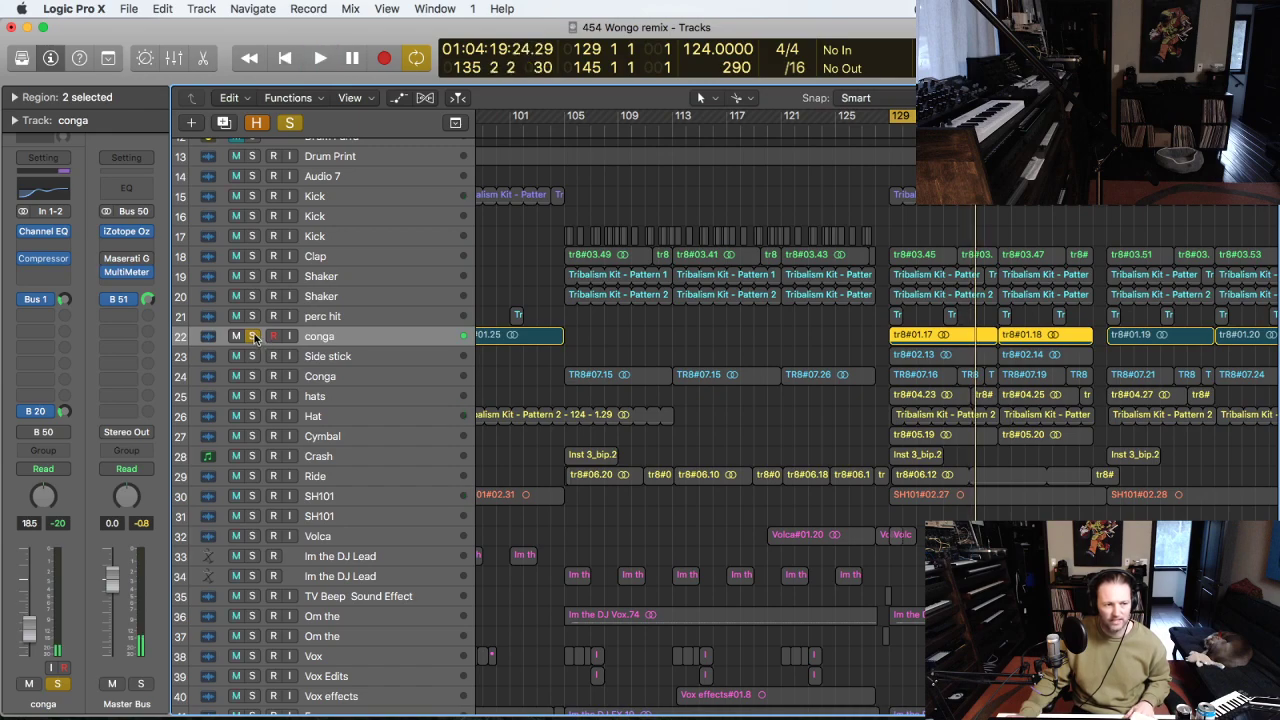
left_click(252, 337)
Solo the SH101 bass on track 30 and play it from bar 129.
scroll(806, 343, "down", 3)
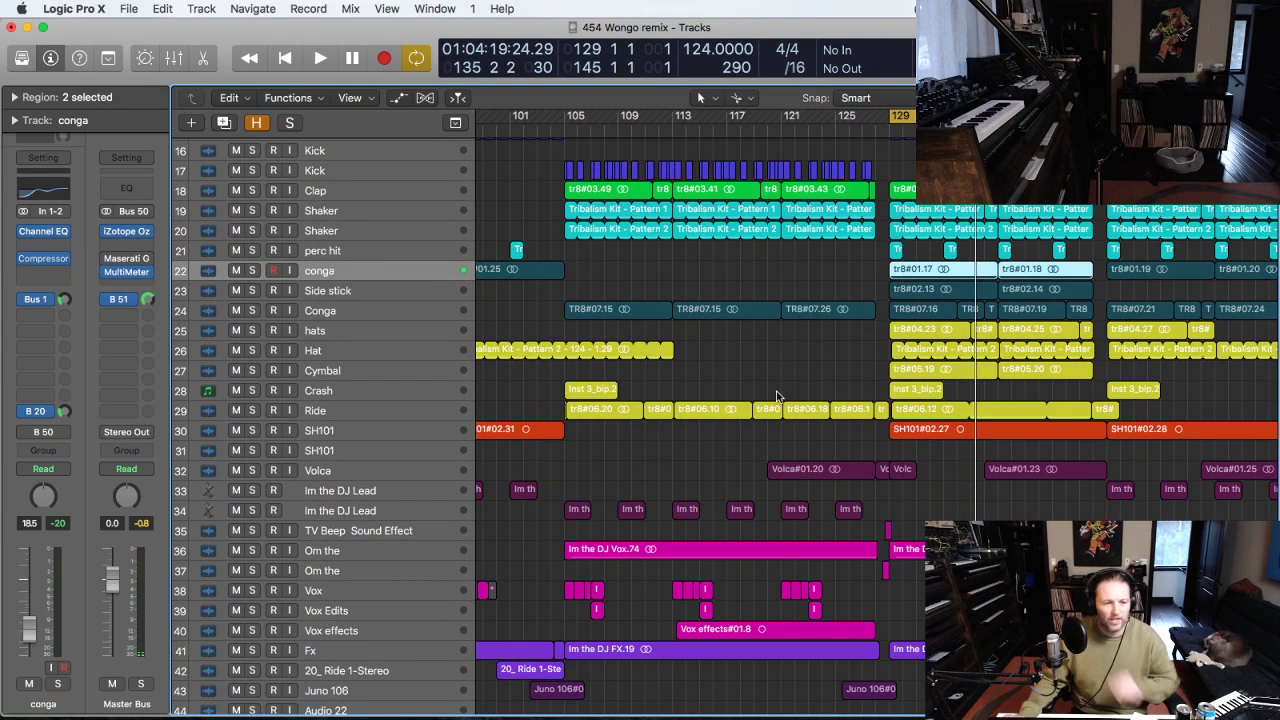
left_click(820, 383, "ctrl+alt")
left_click(1163, 518)
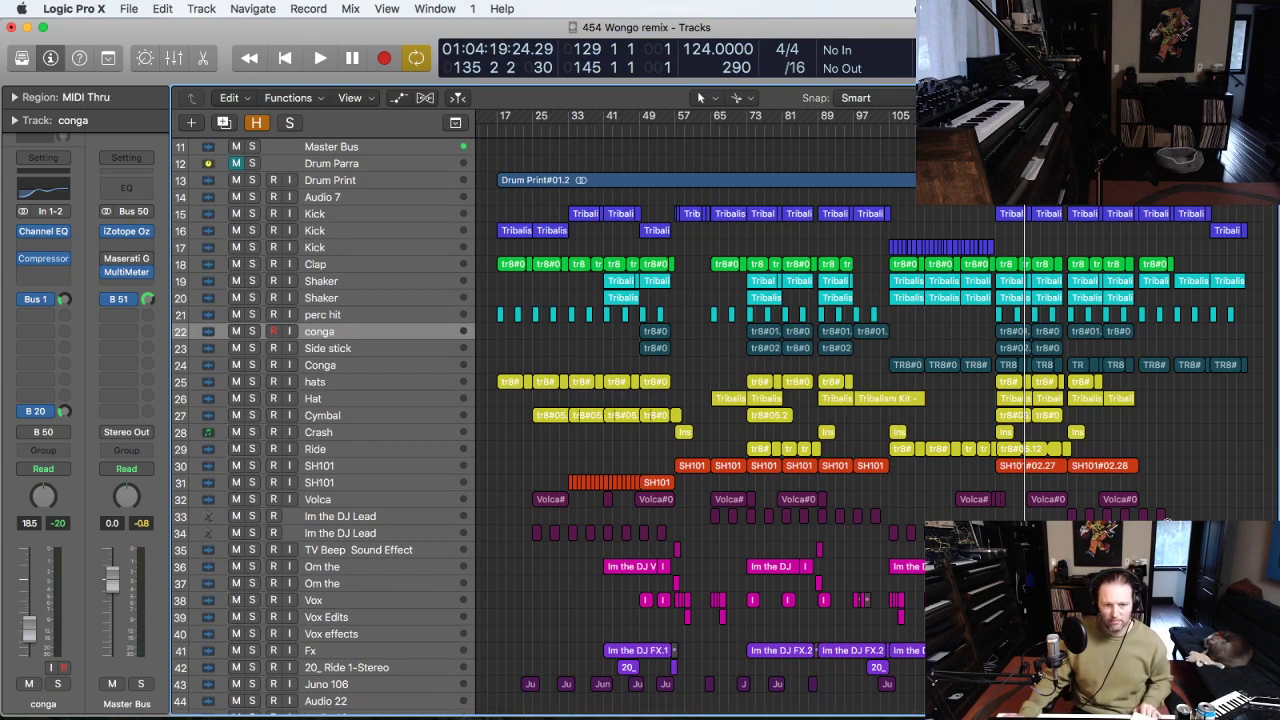
left_click(657, 446, "ctrl+alt")
left_click(231, 372)
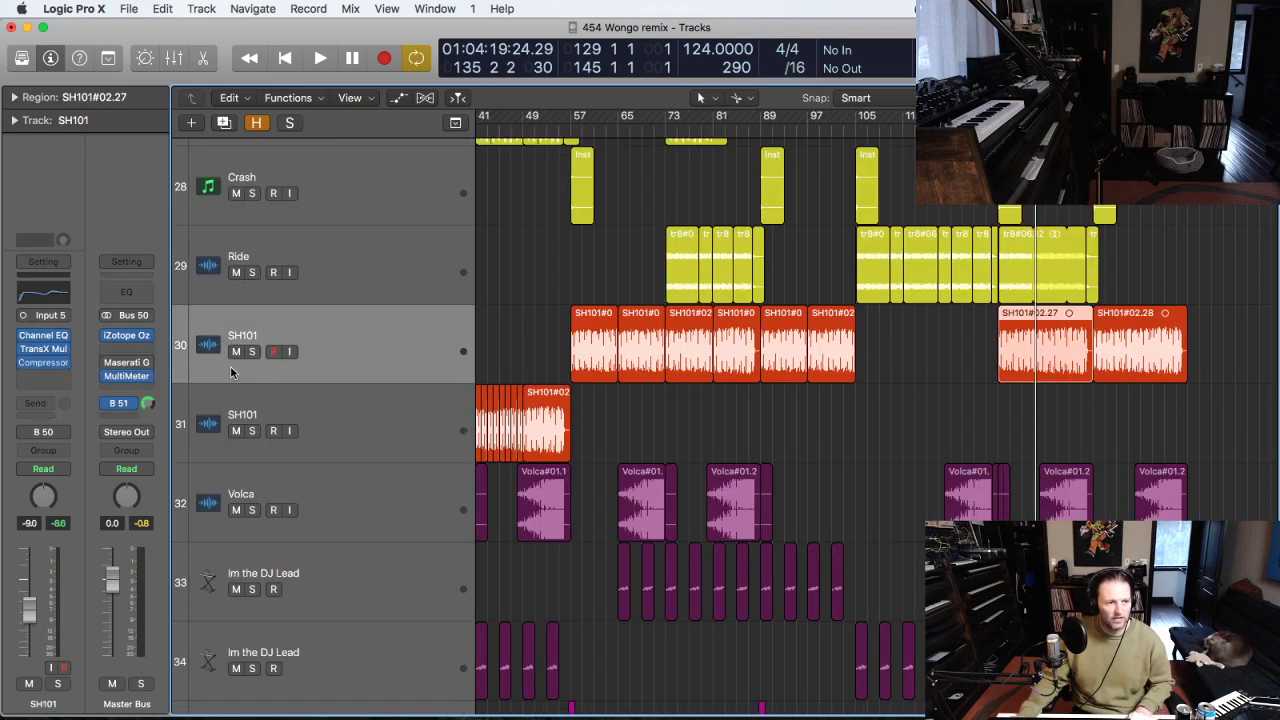
left_click(252, 352)
key("space")
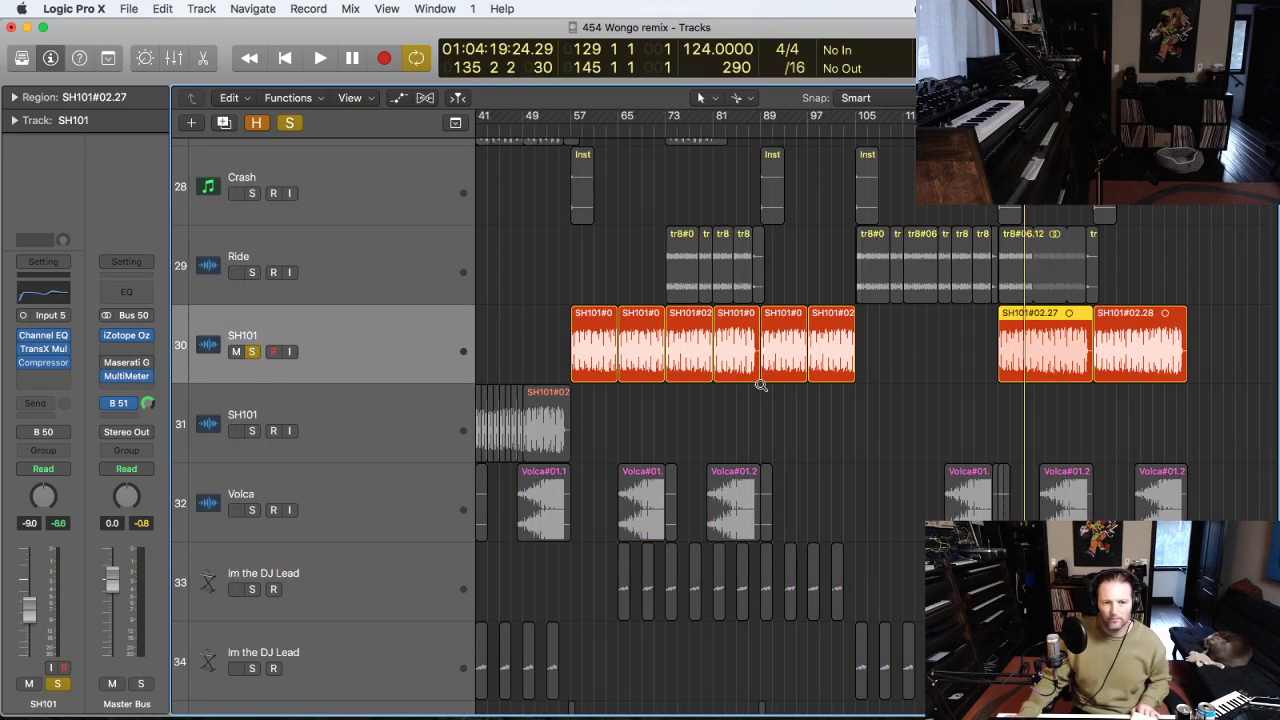
Examine the waveform of the soloed SH101 region starting at bar 129 while it plays.
key("z")
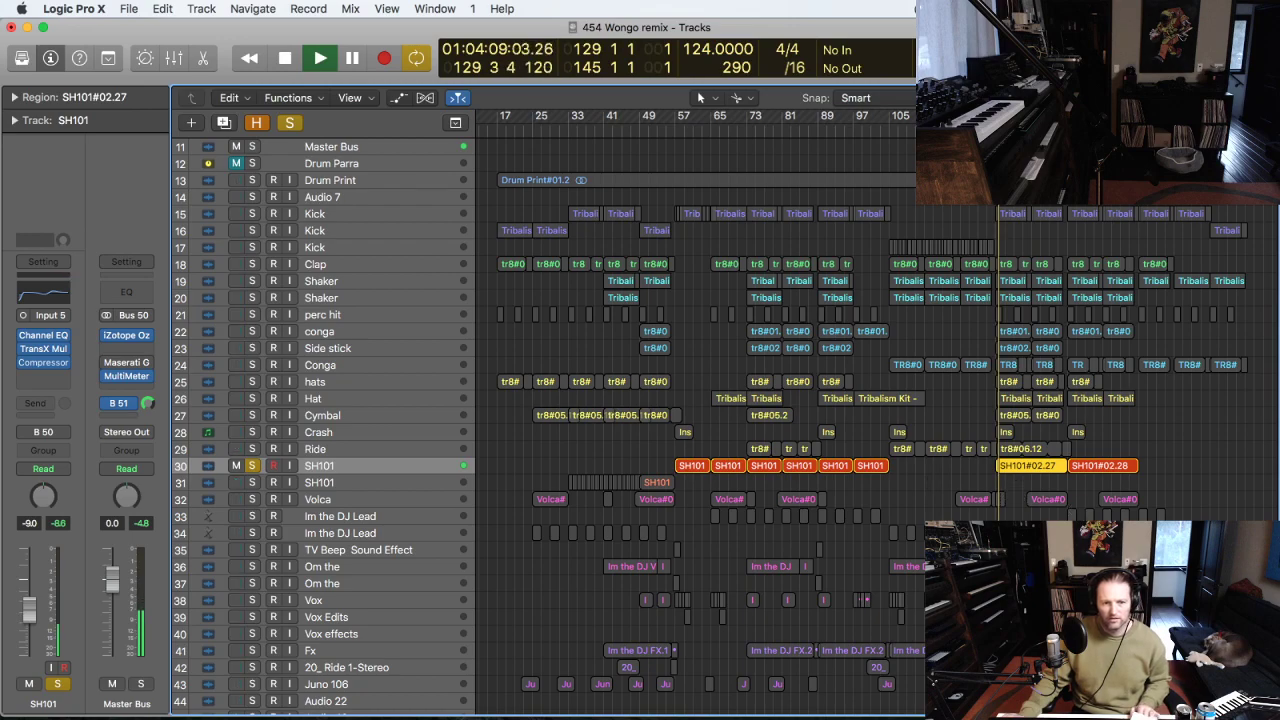
key("z")
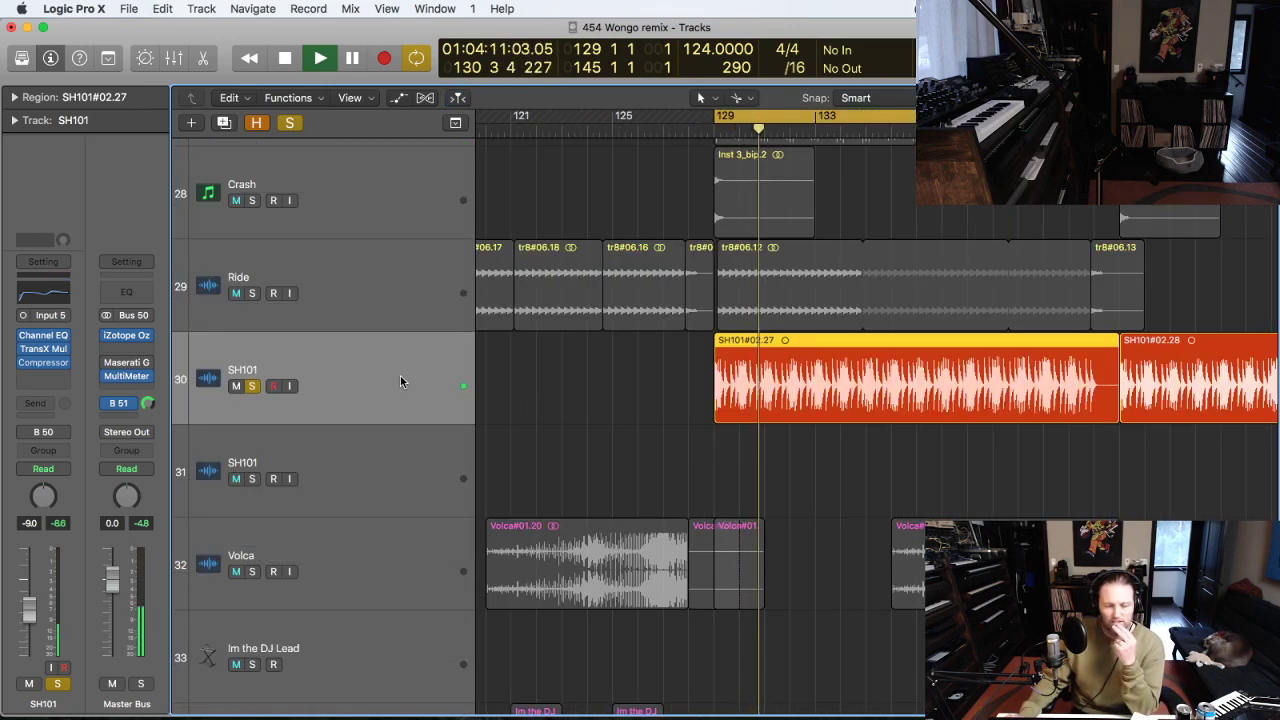
left_click(968, 463)
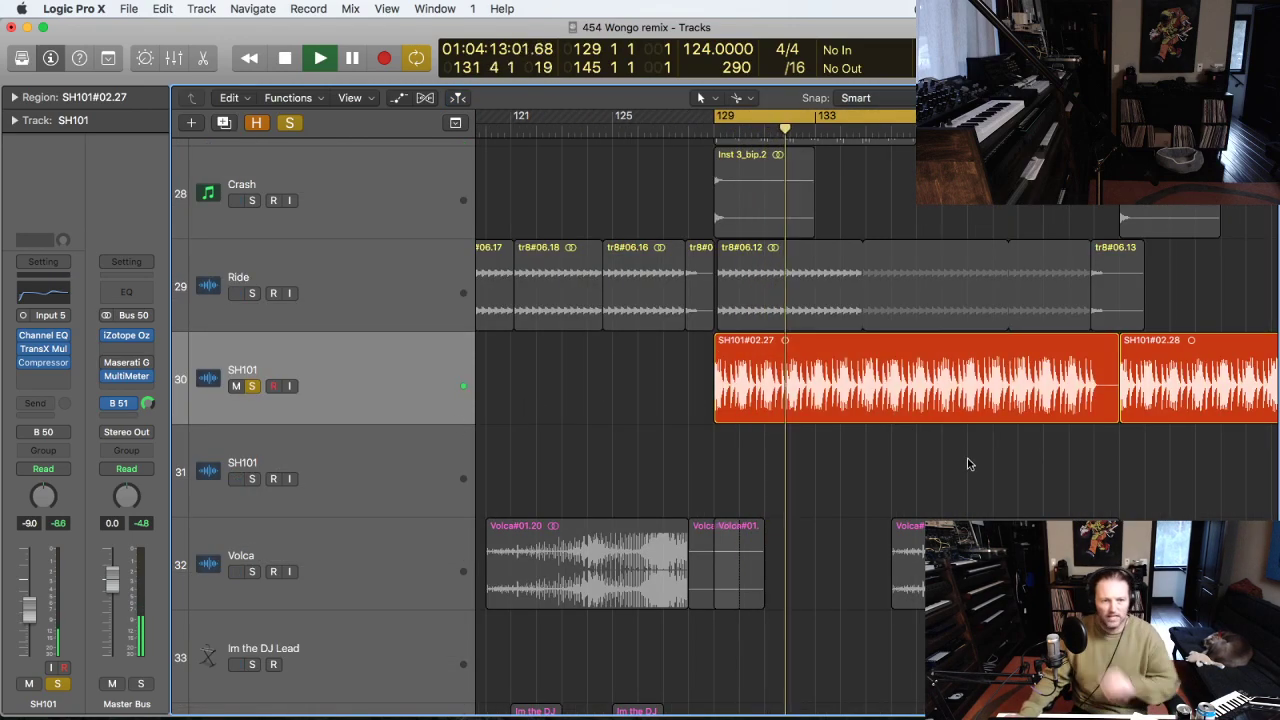
left_click_drag(1010, 524, 628, 316)
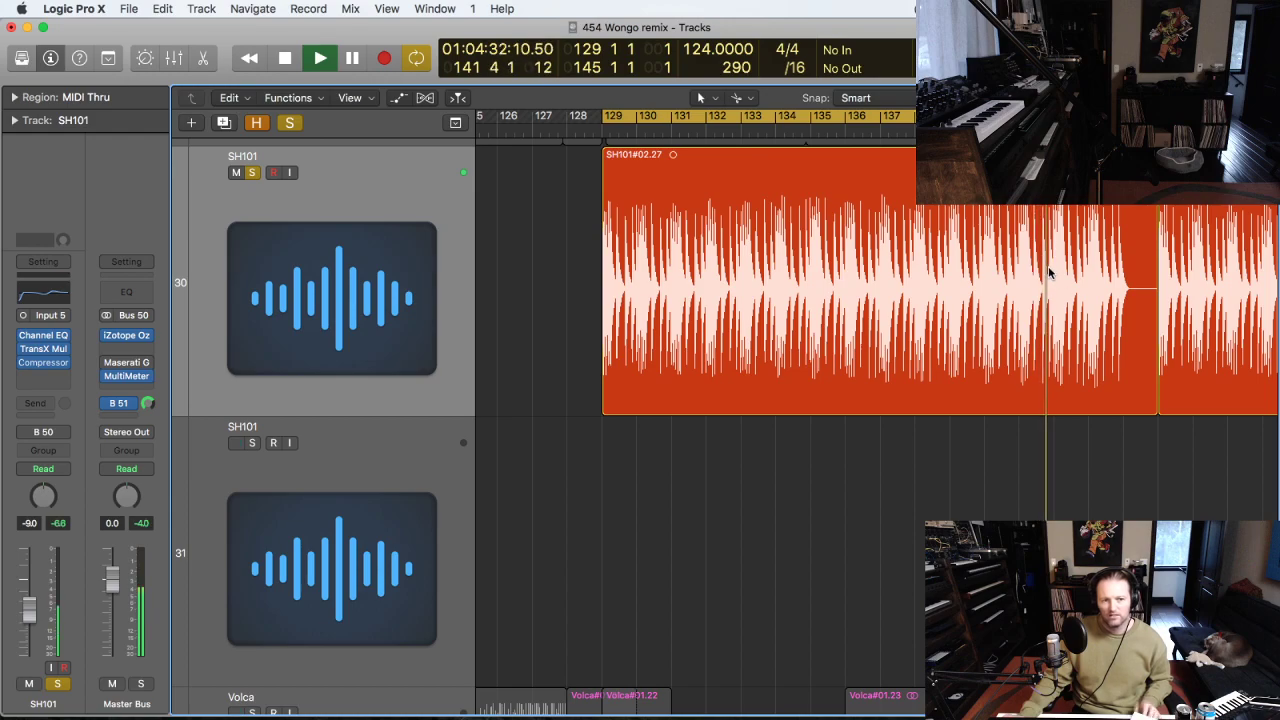
left_click(280, 323)
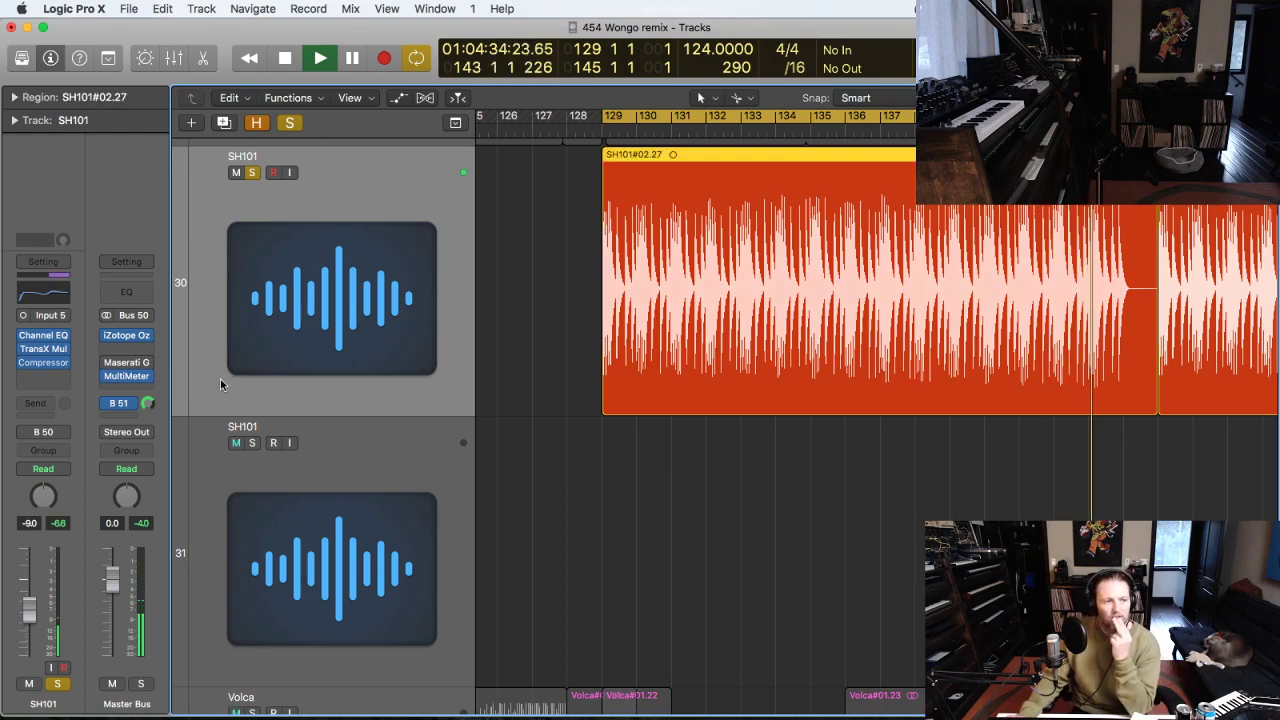
Review the TransX Multi and Compressor plug-ins on the track 30 SH101, closing each one after viewing.
left_click(45, 350)
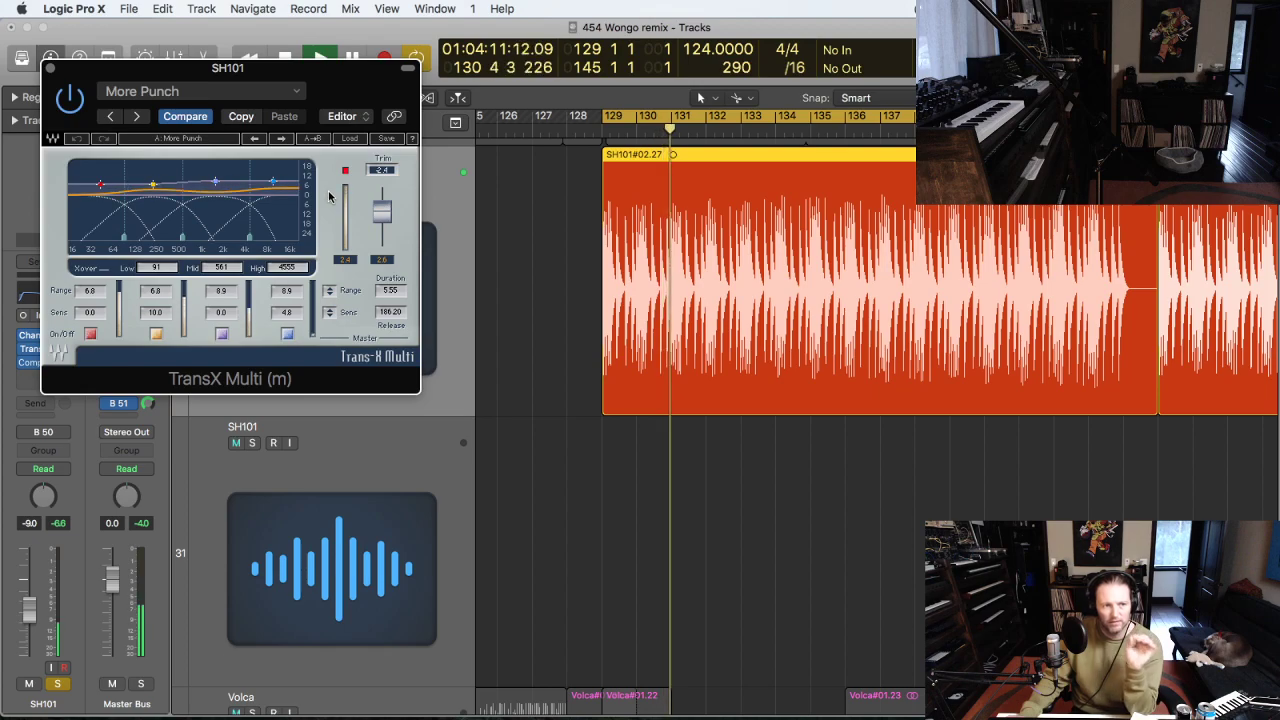
left_click(50, 68)
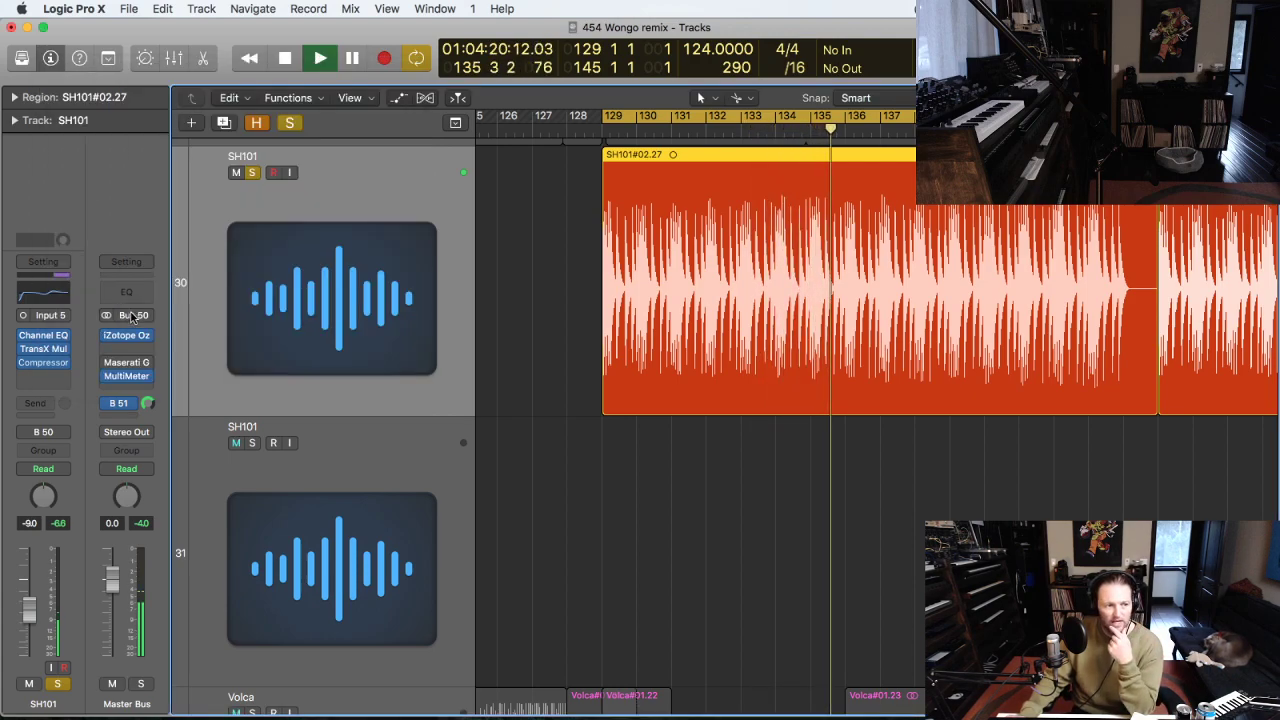
left_click(50, 365)
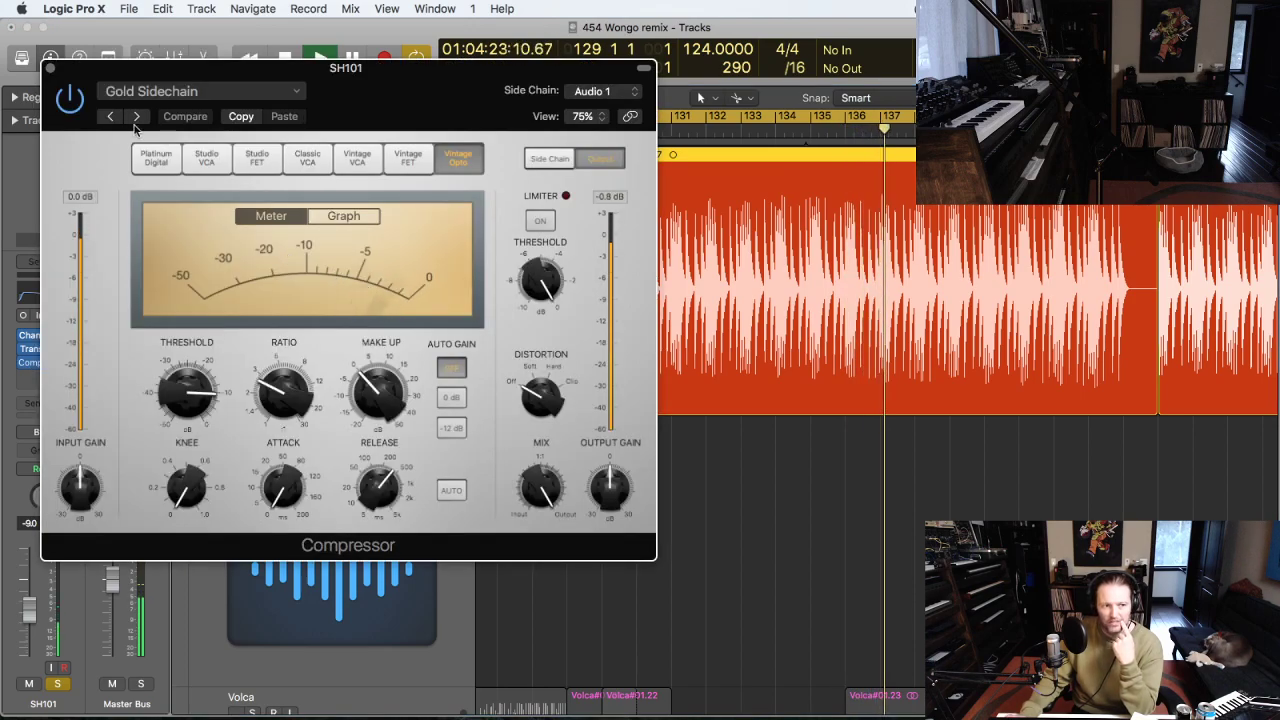
left_click(50, 68)
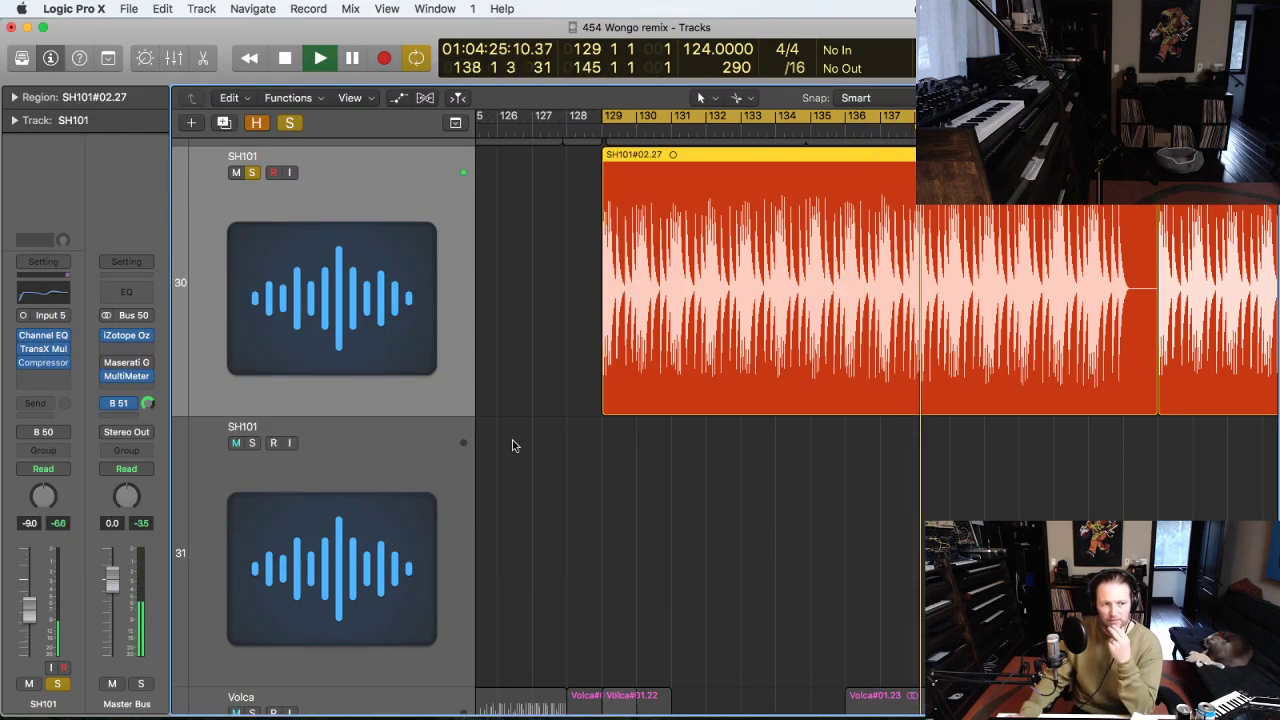
Clear the SH101 solo on track 30 and stop playback.
left_click(513, 445)
left_click(252, 173)
key("z")
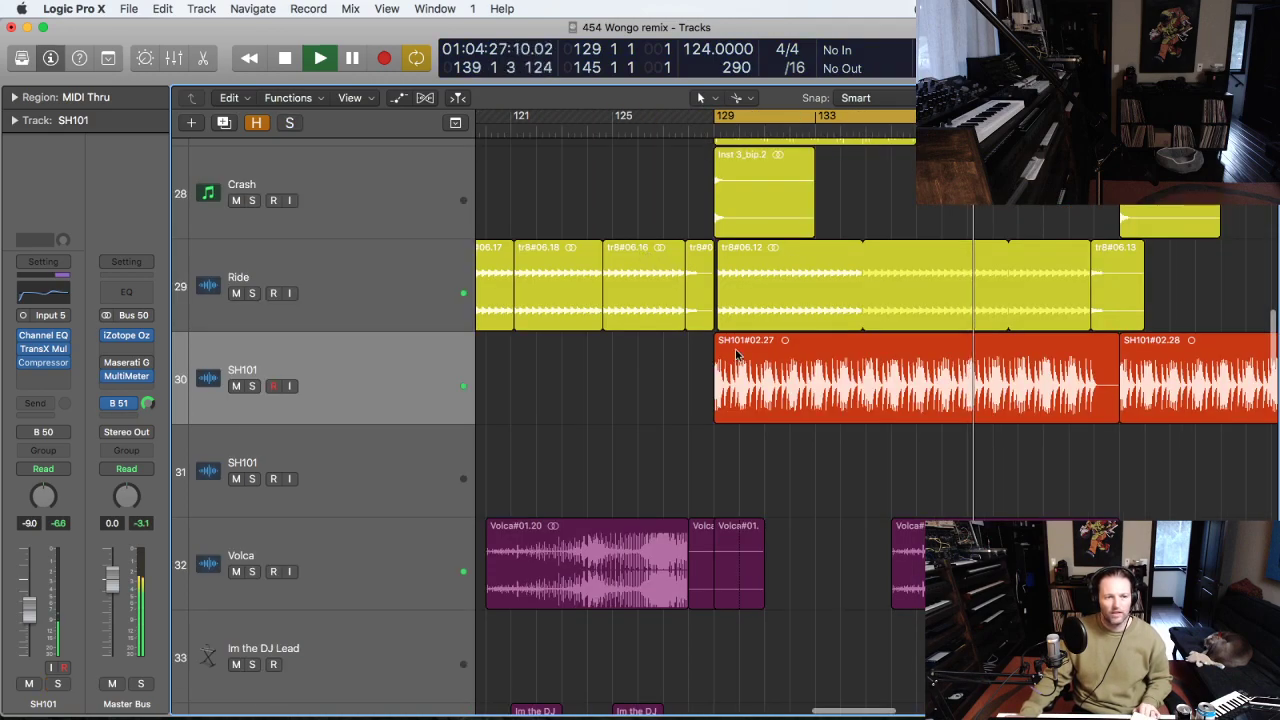
key("space")
key("z")
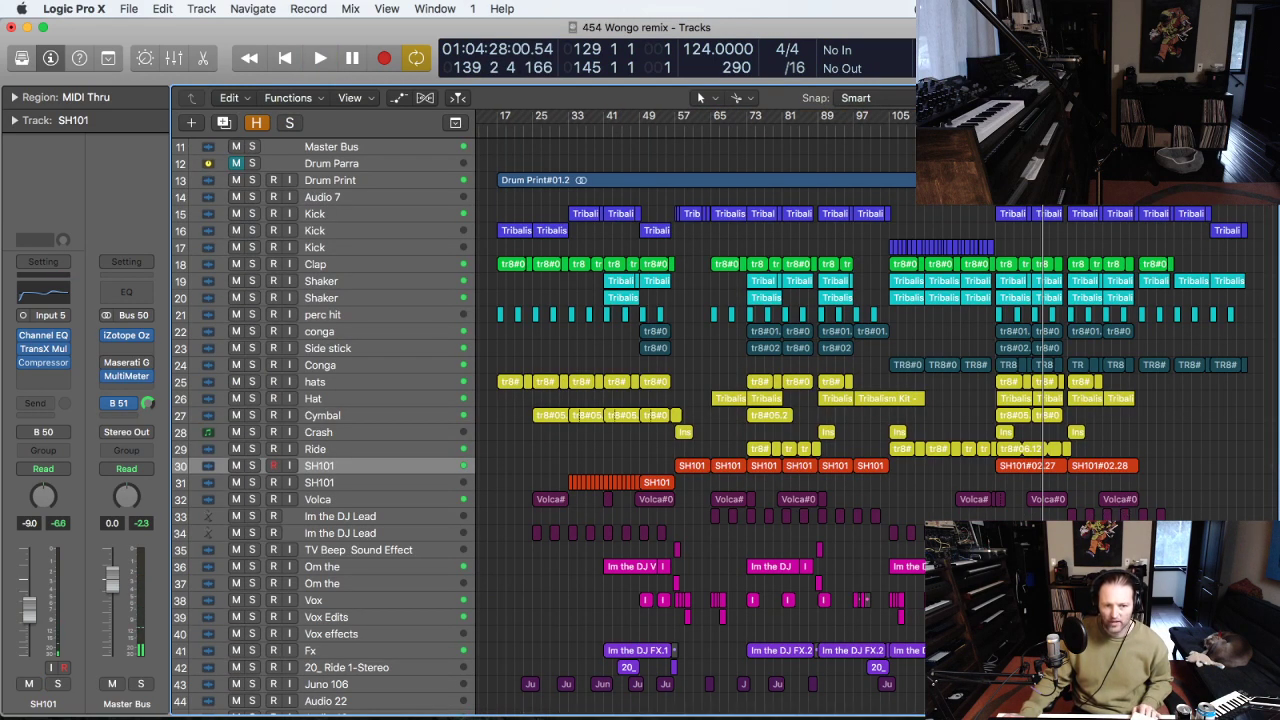
Select the second SH101 track, track 31, and examine the end of its last region before bar 57.
left_click_drag(815, 403, 538, 564)
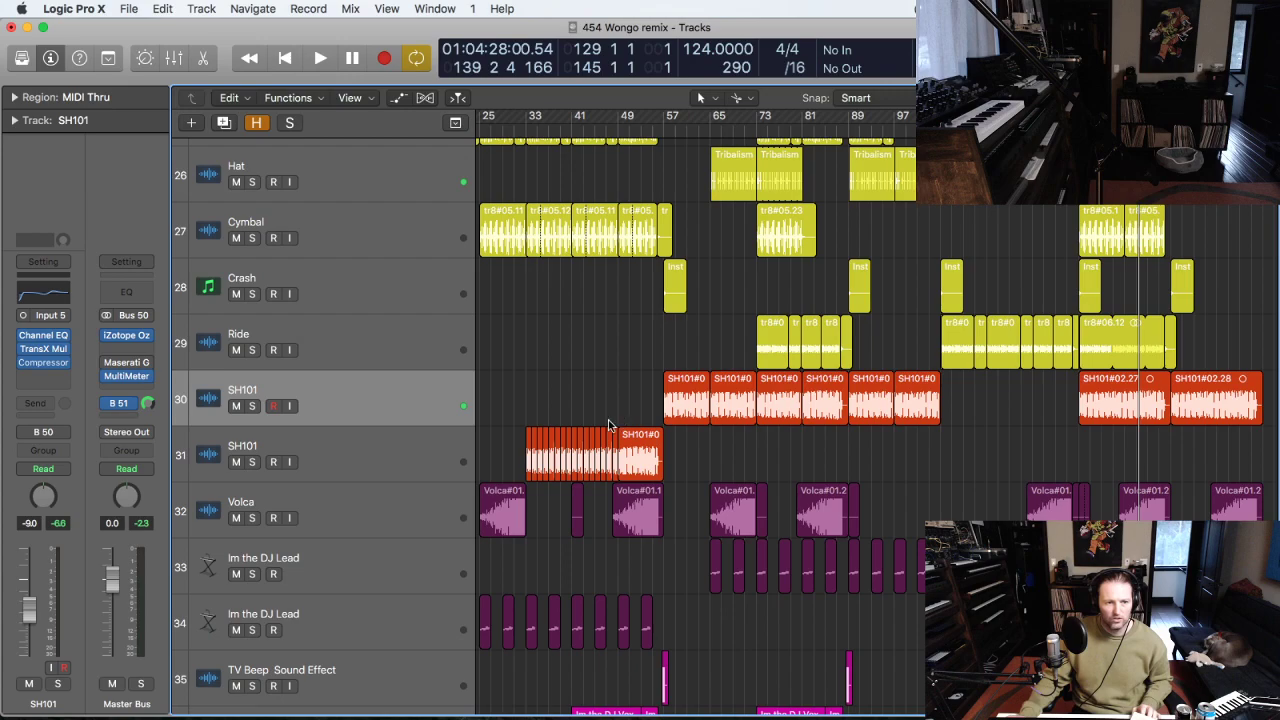
left_click(364, 463)
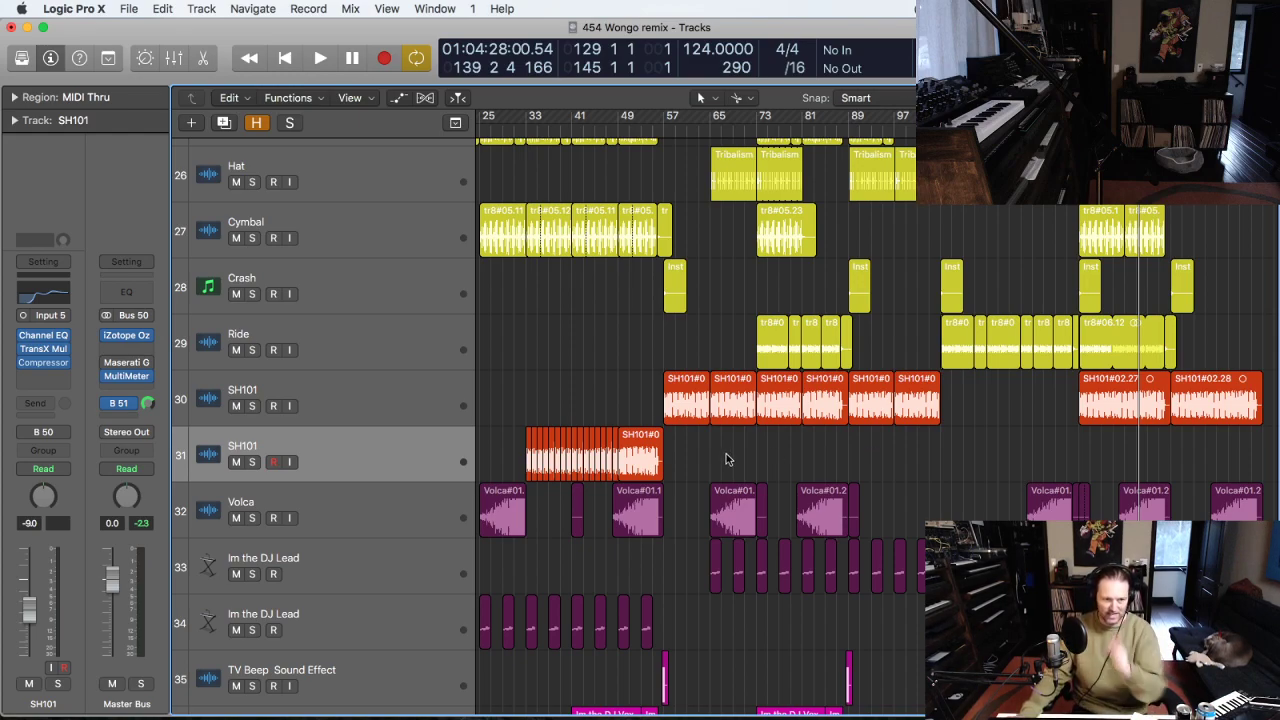
left_click_drag(635, 371, 636, 372)
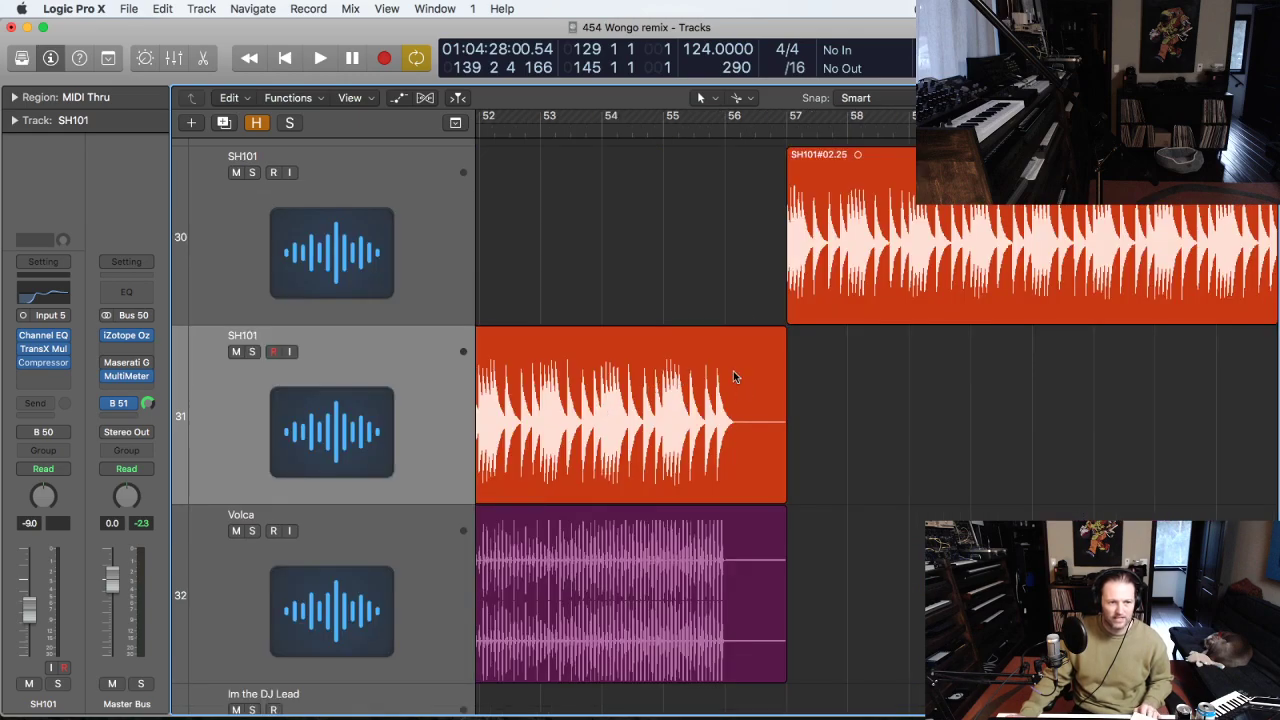
left_click(921, 350, "ctrl+alt")
left_click(906, 373, "ctrl+alt")
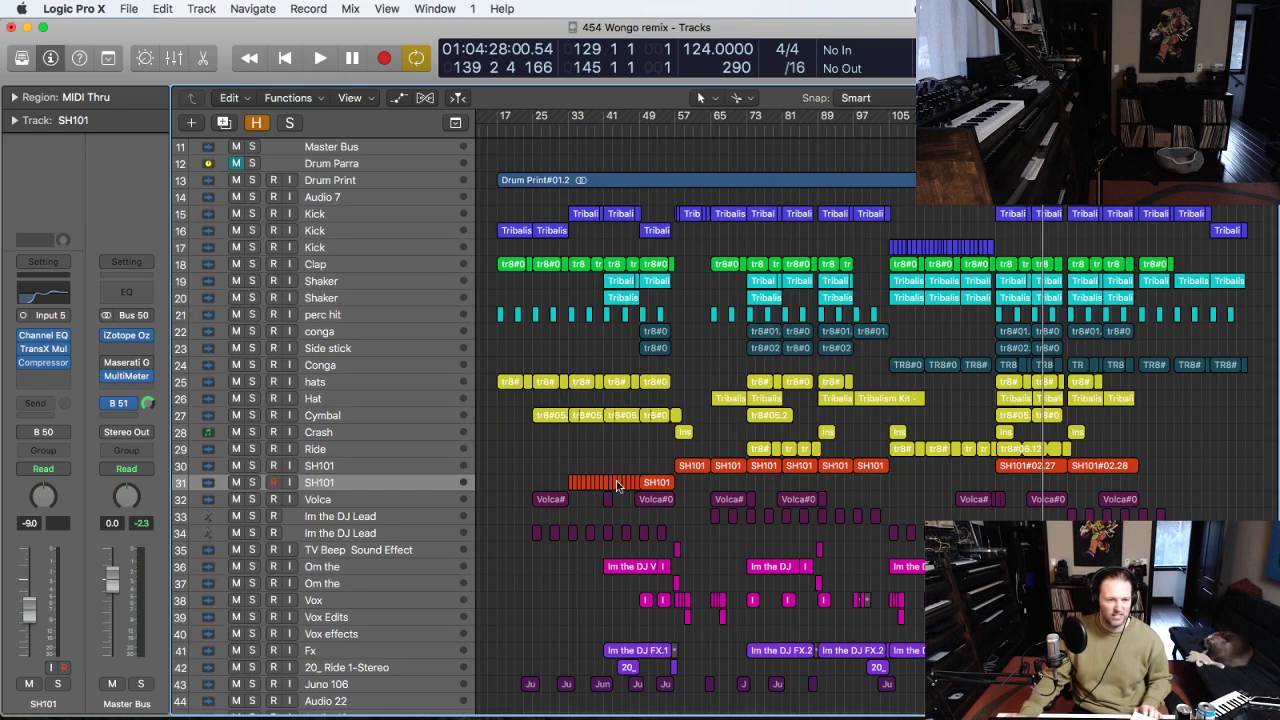
Solo the Volca track and play it from bar 129.
left_click(371, 468)
left_click_drag(1186, 555, 704, 426)
left_click_drag(1150, 582, 851, 291)
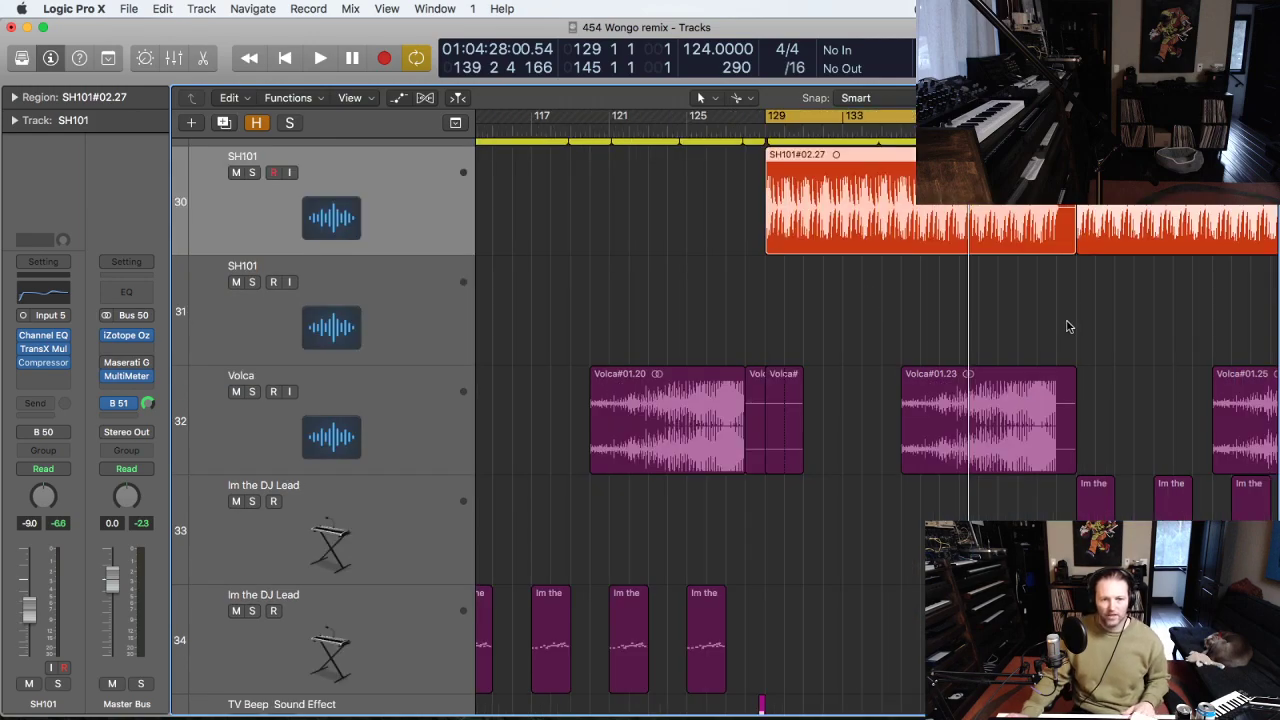
left_click(258, 393)
key("space")
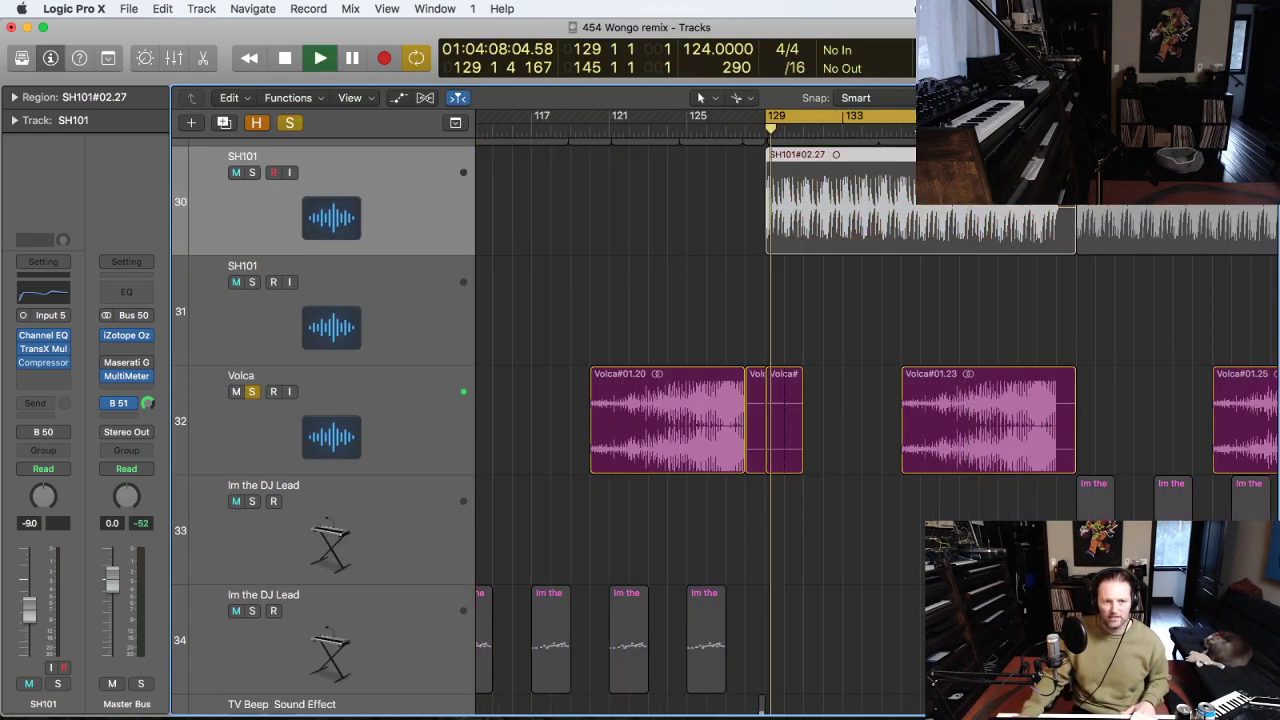
Examine the Volca region starting at bar 136 and inspect the track's channel strip processing while it plays.
left_click_drag(1143, 592, 829, 316)
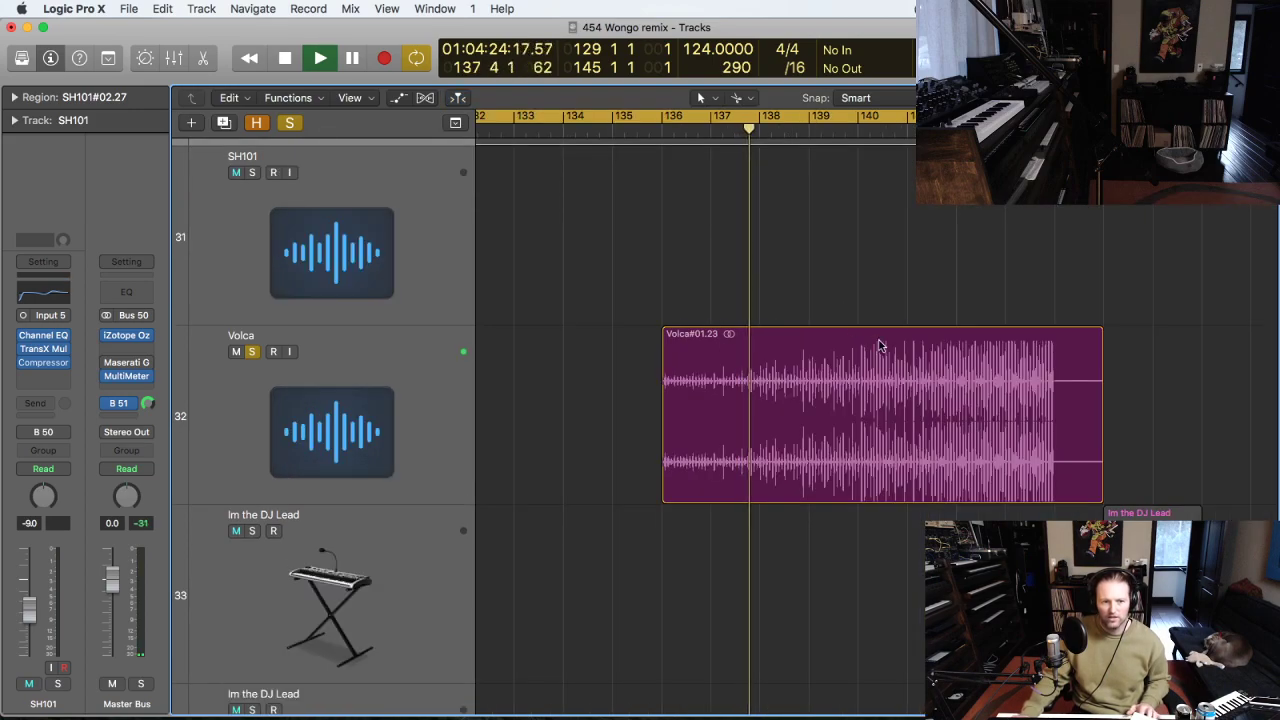
left_click(402, 430)
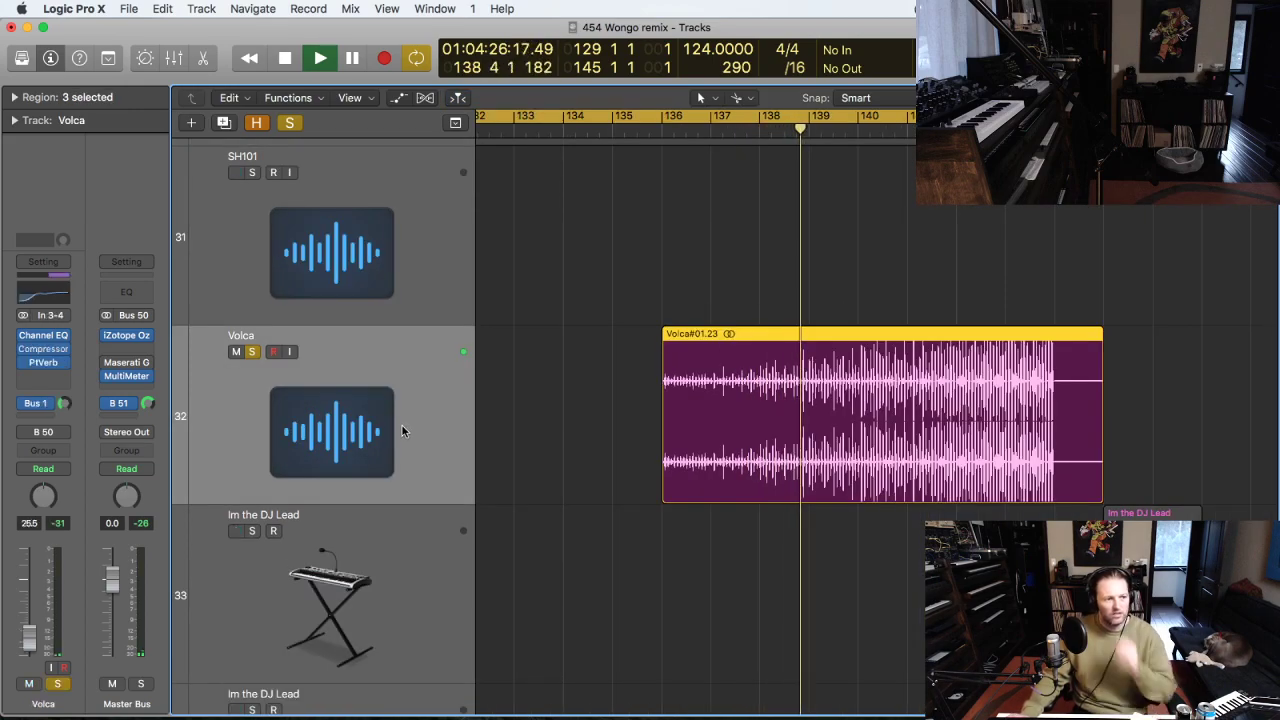
mouse_move(46, 353)
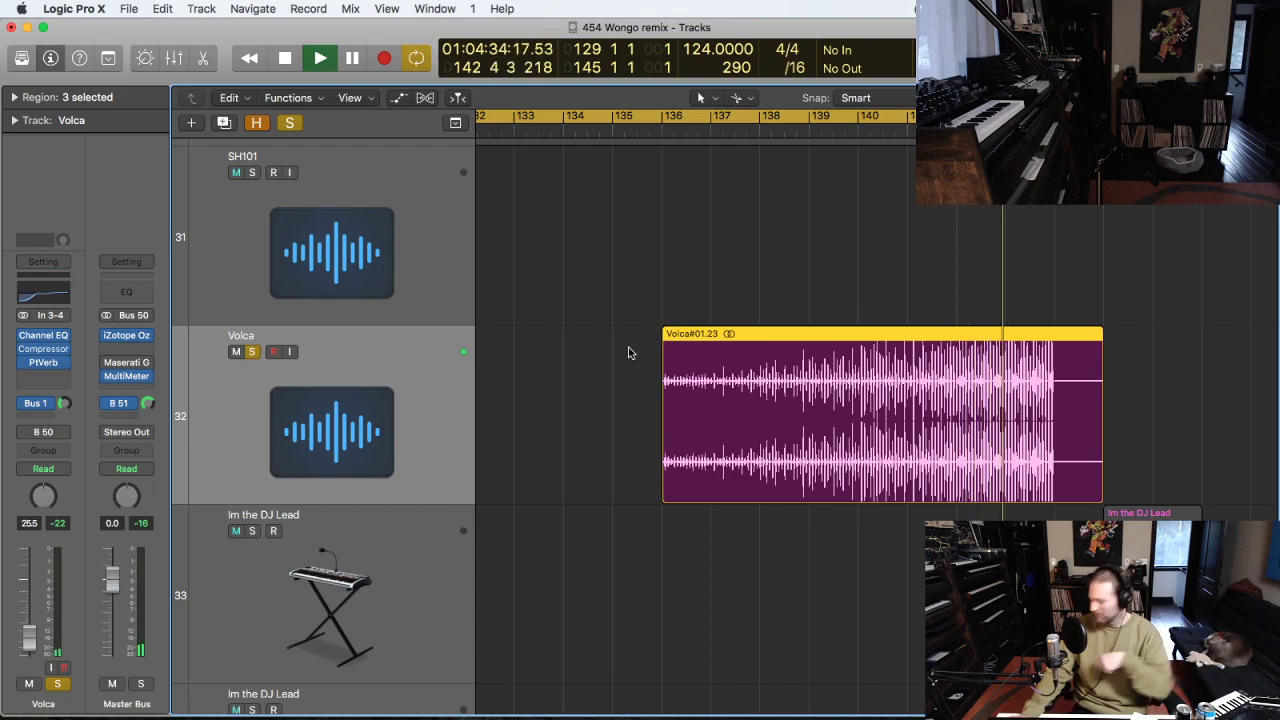
scroll(1058, 431, "down", 4)
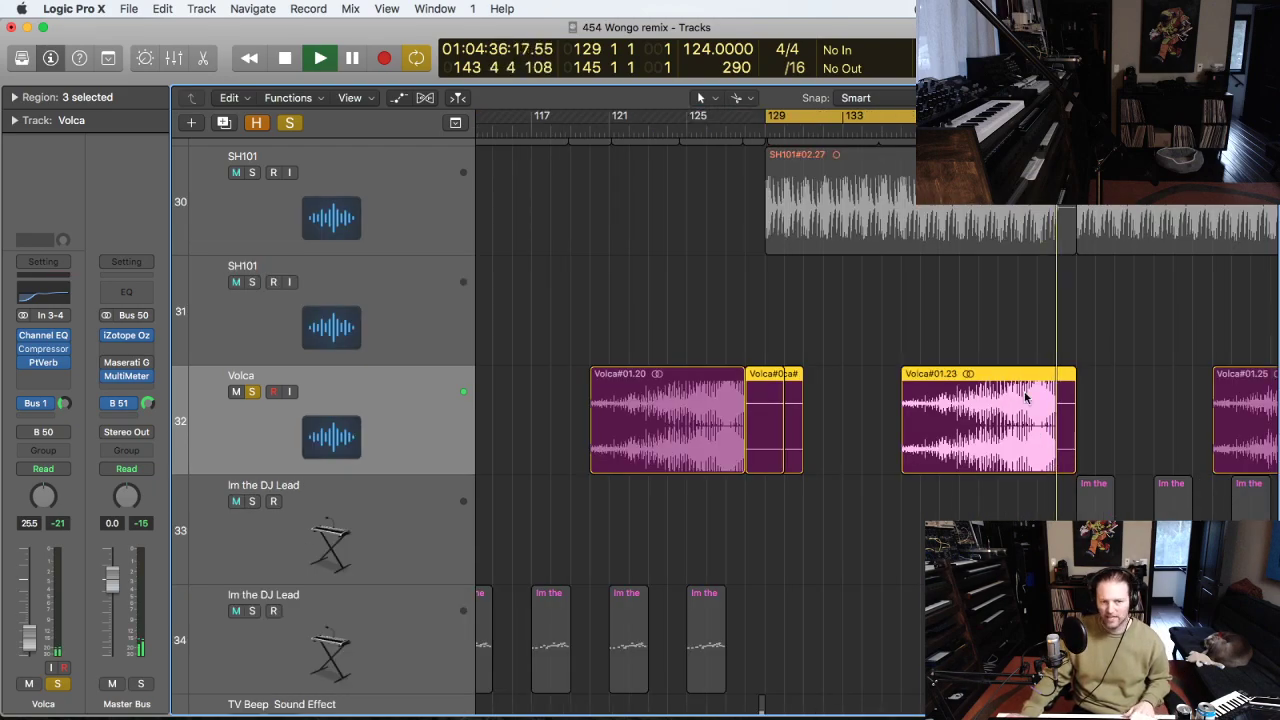
Stop playback and clear the Volca solo.
key("z")
key("space")
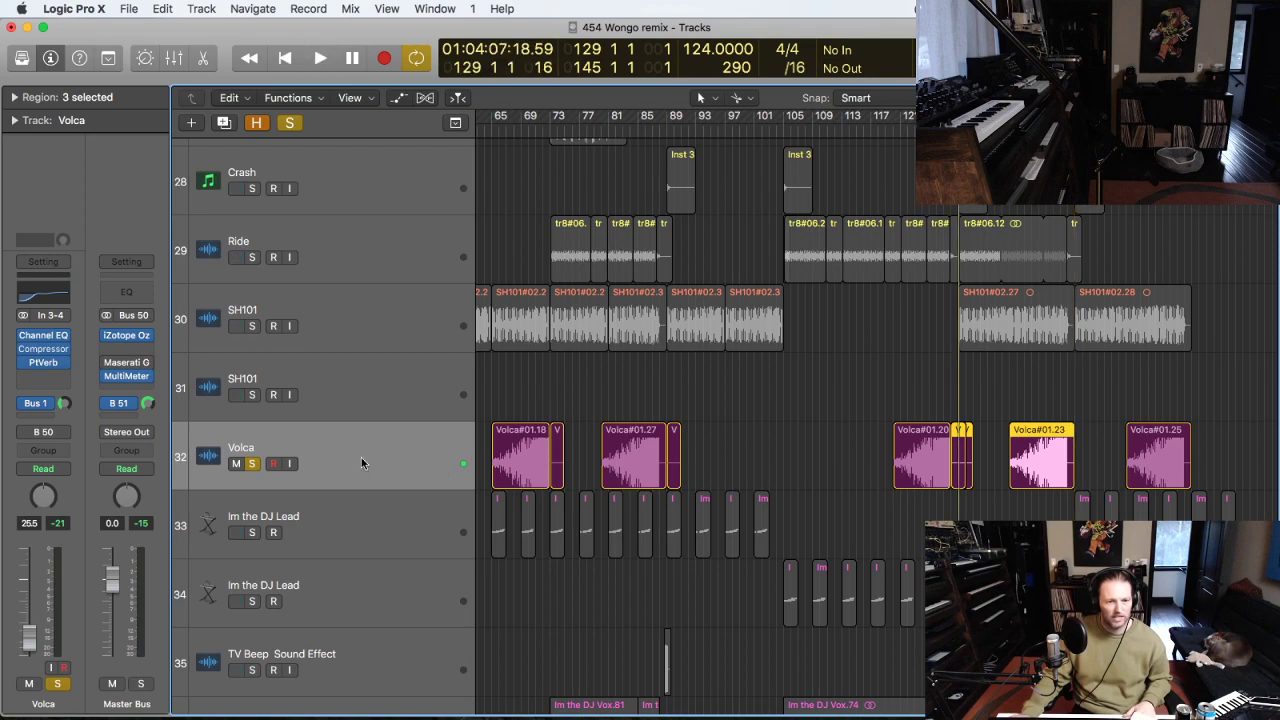
left_click(252, 463)
key("z")
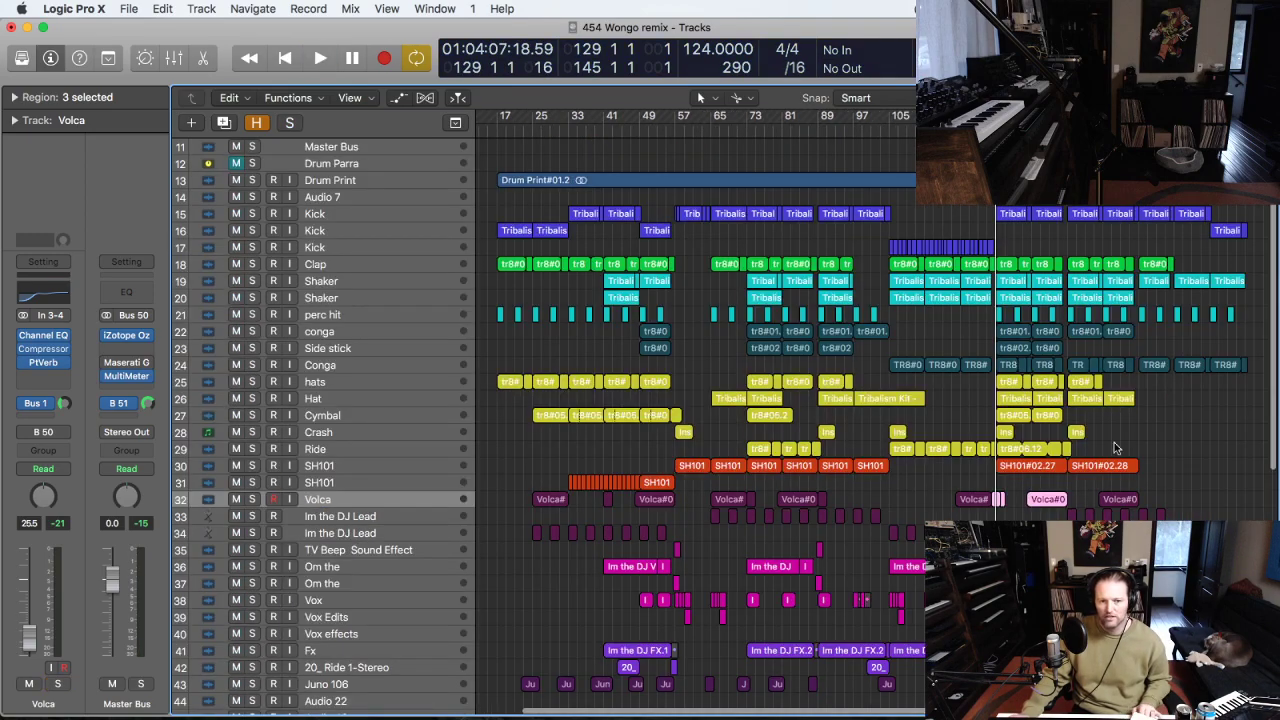
Solo the first Im the DJ Lead track, track 33, and play its region with the cycle set to bars 101 to 103.
left_click(1081, 502)
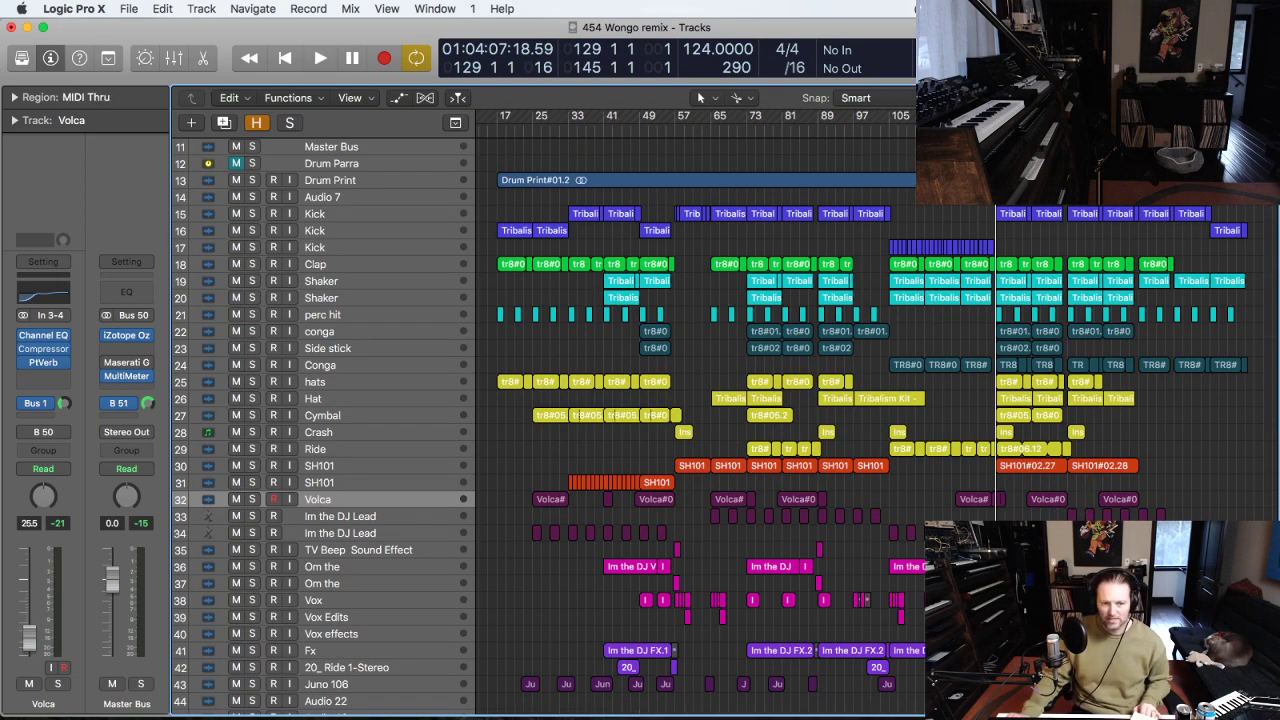
key("z")
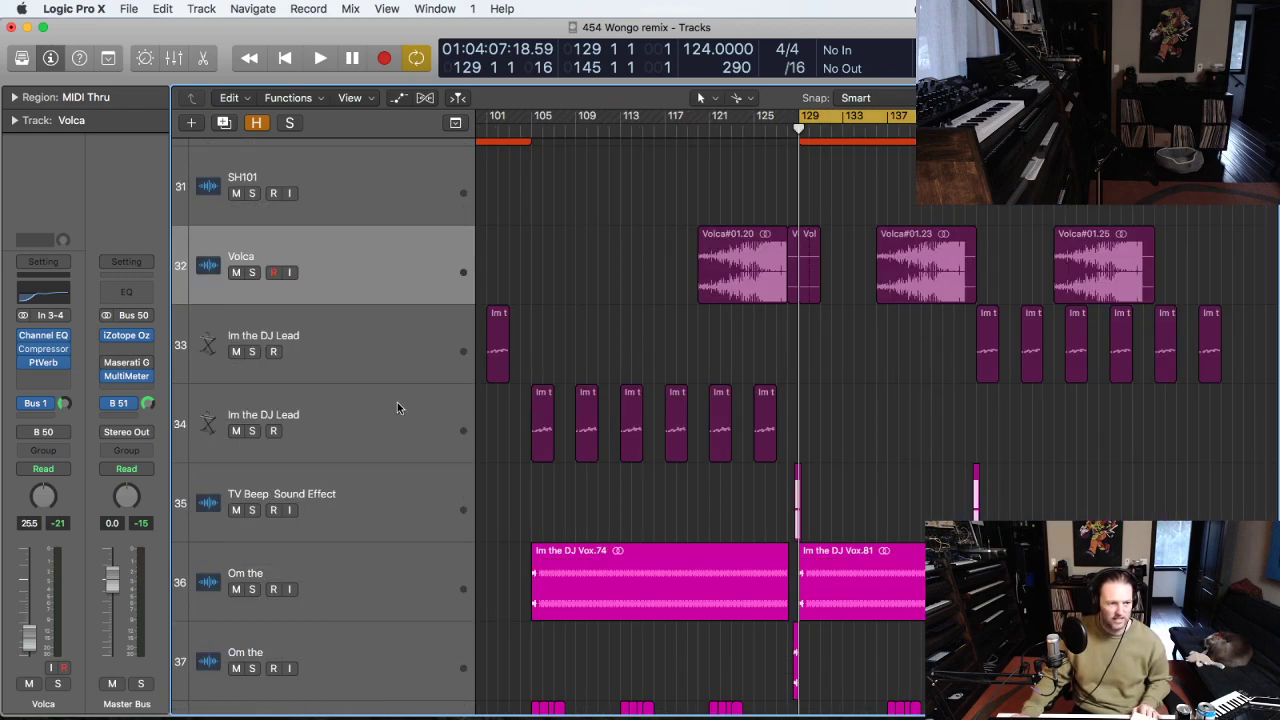
left_click(252, 352)
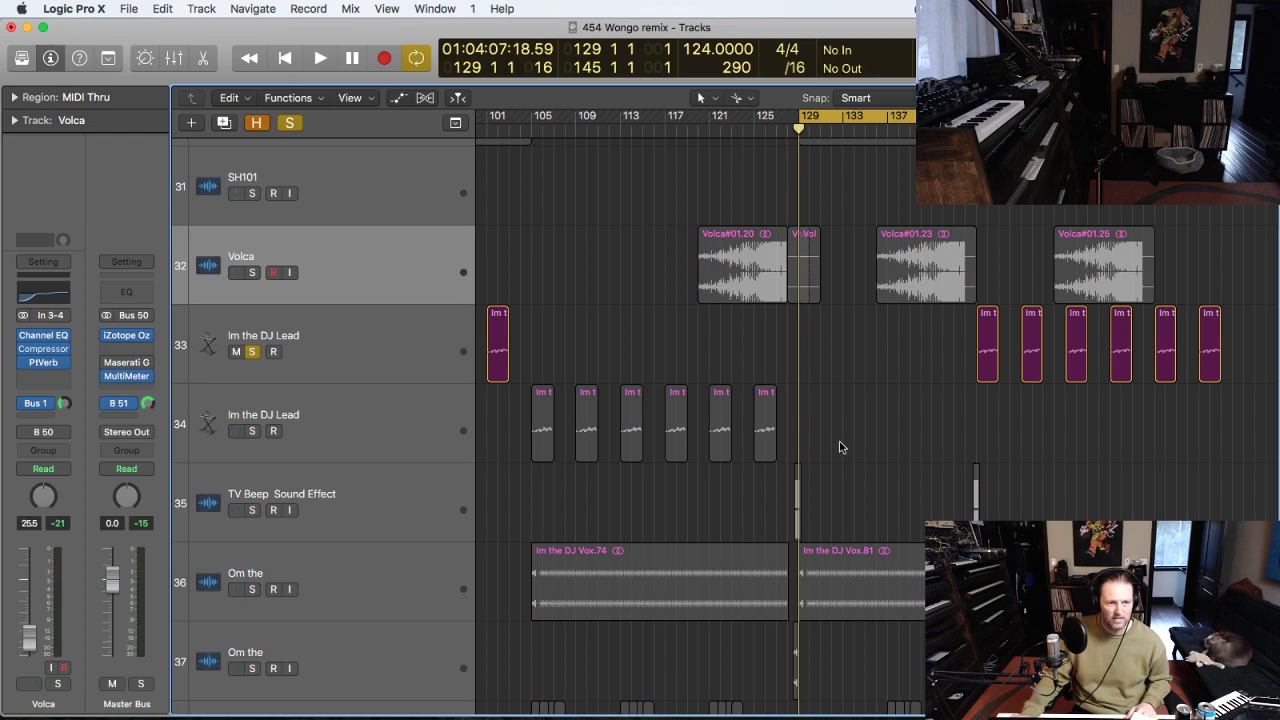
scroll(840, 447, "left", 5)
left_click_drag(598, 256, 746, 467)
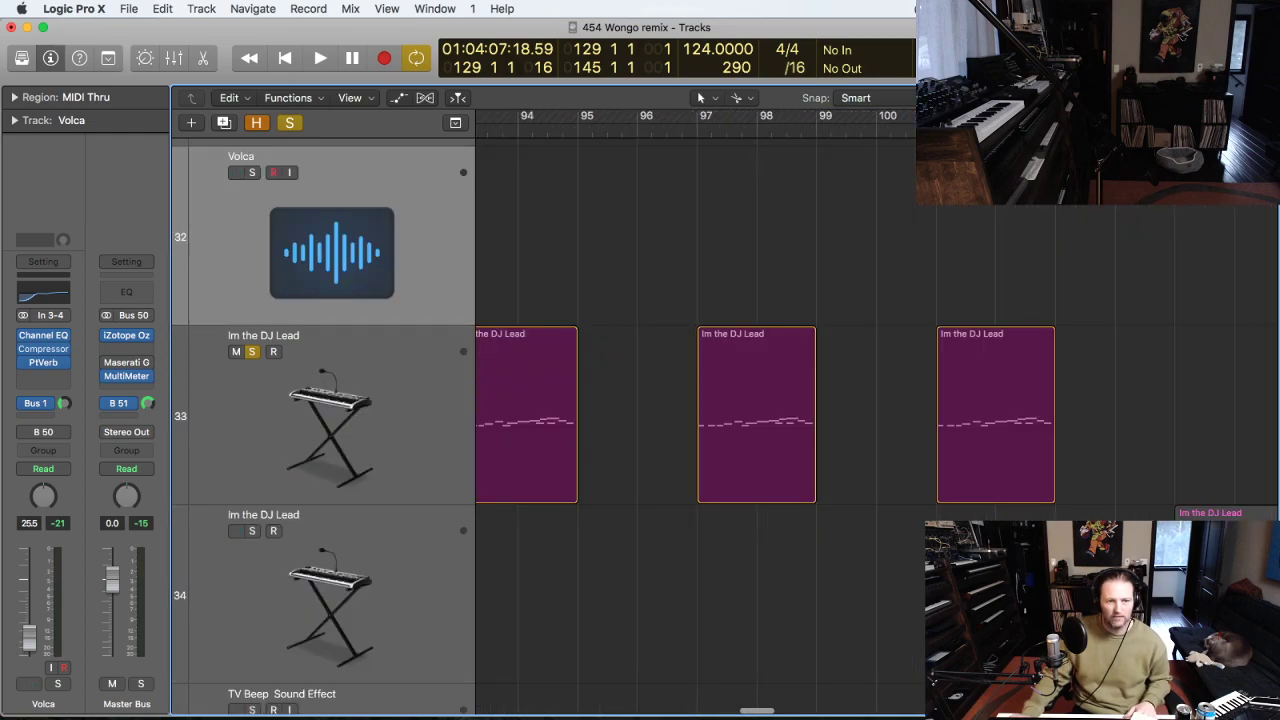
key("super+u")
key("space")
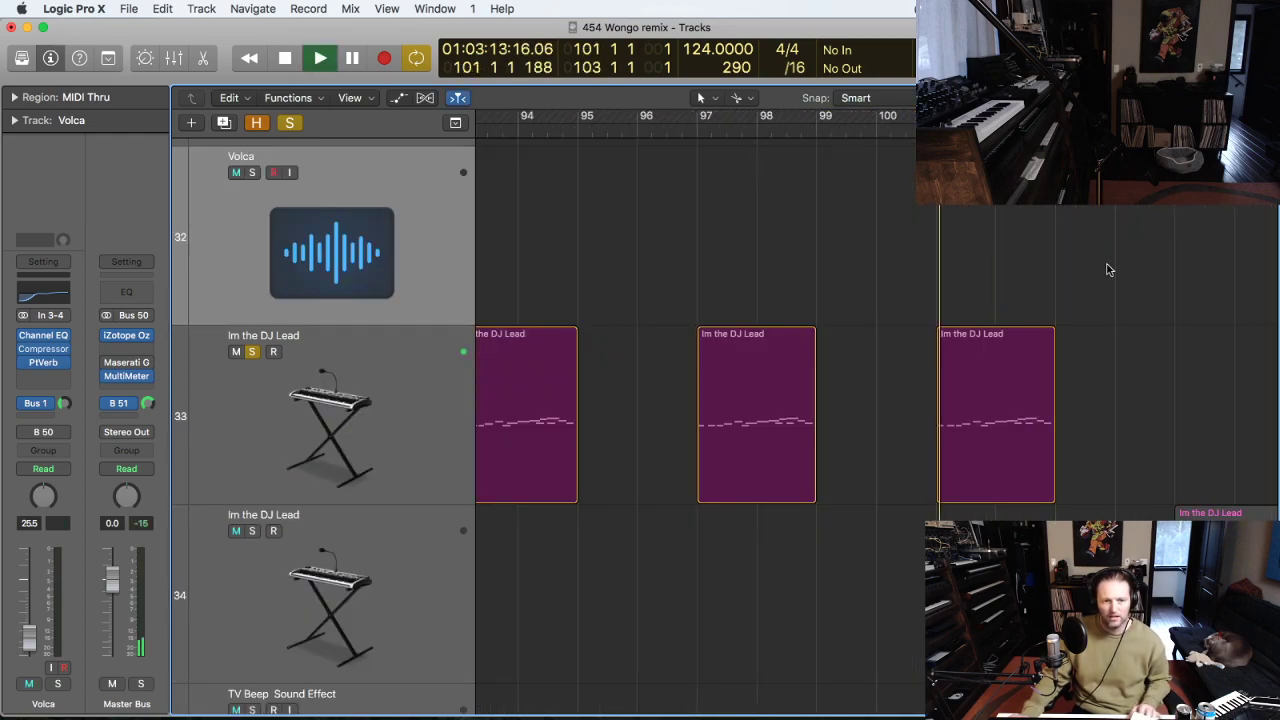
key("z")
left_click(1109, 266, "ctrl+alt")
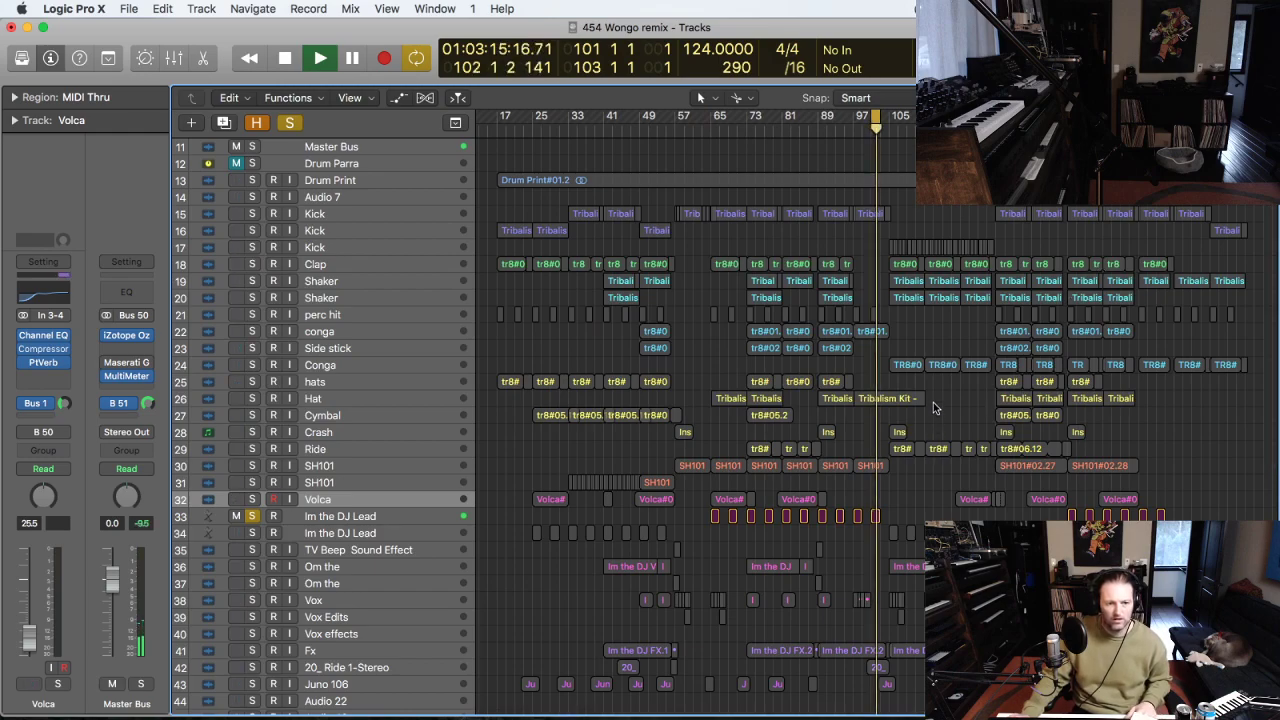
left_click(937, 403, "ctrl+alt")
key("space")
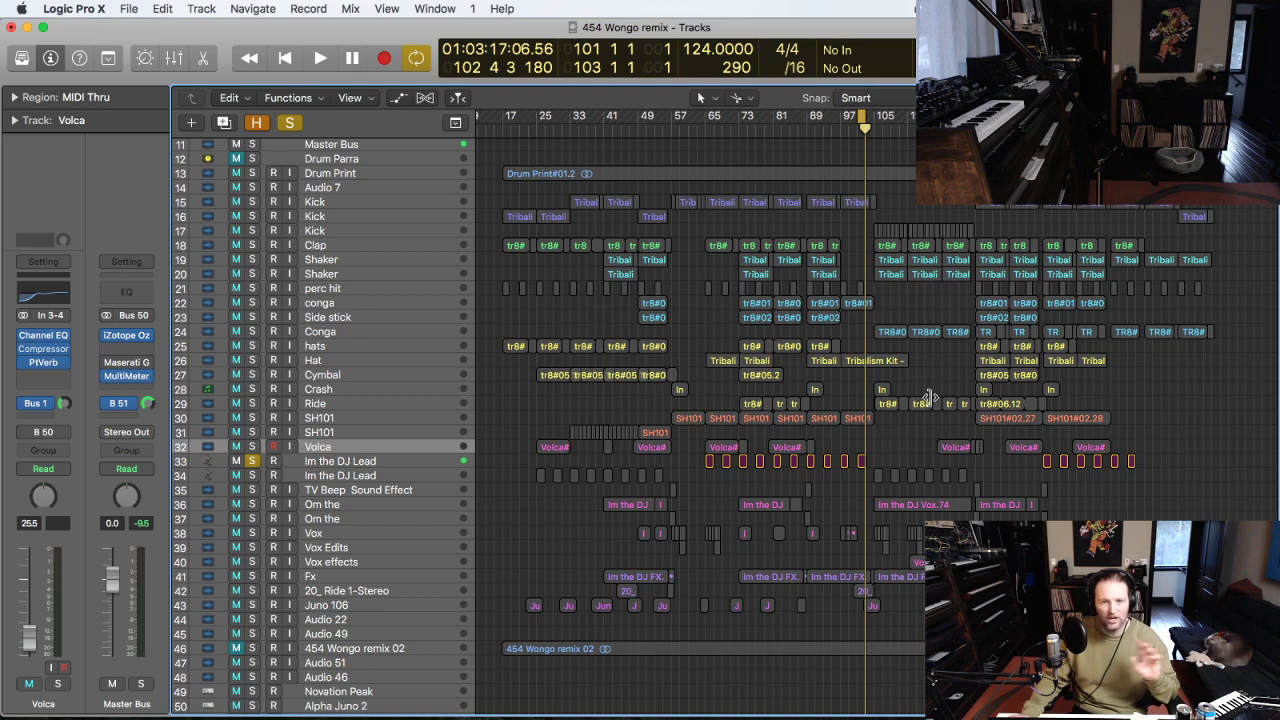
Locate the Im the DJ Lead audio stem on track 64 and solo it.
scroll(674, 520, "down", 5)
scroll(613, 505, "left", 3)
scroll(612, 505, "down", 3)
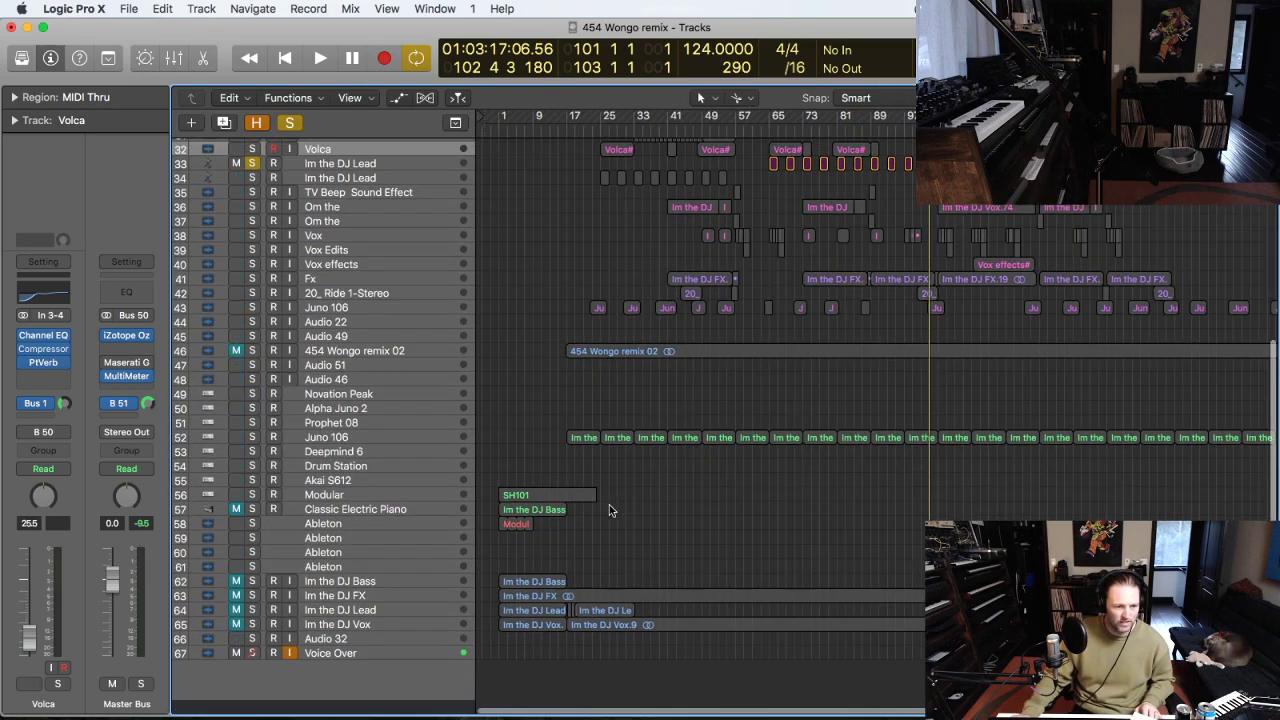
left_click_drag(594, 670, 534, 574)
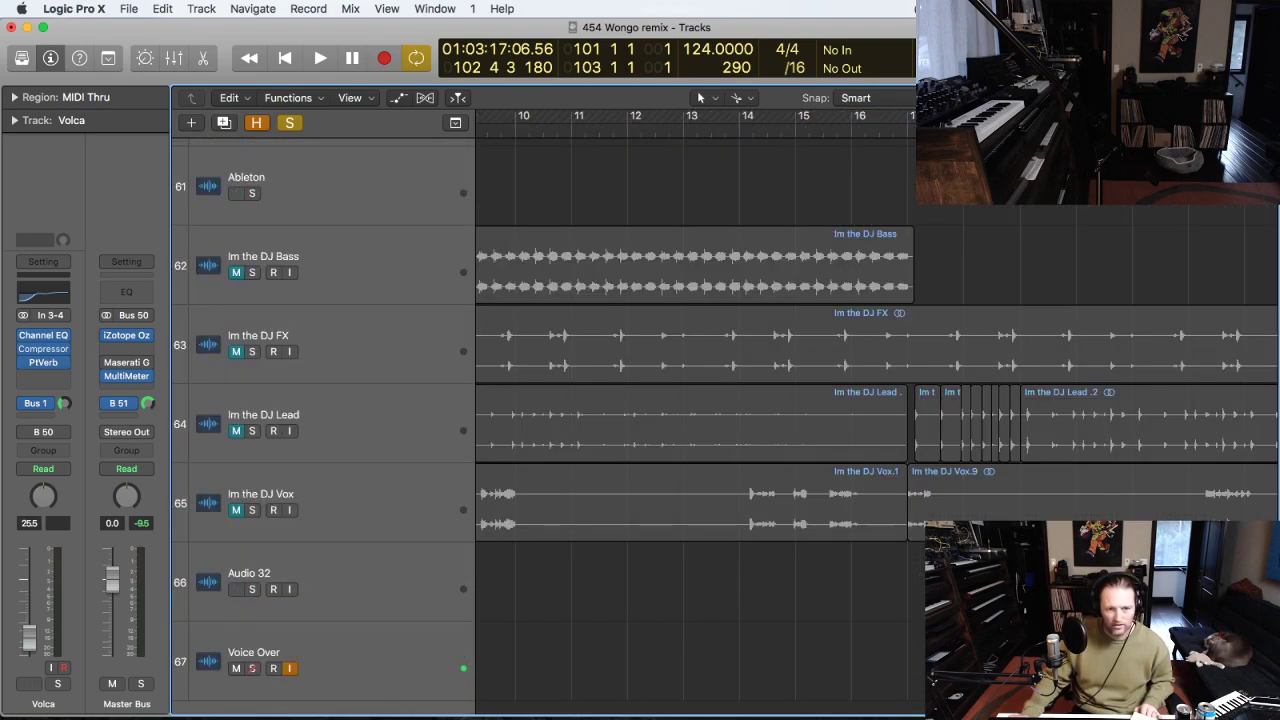
left_click_drag(1220, 550, 800, 308)
scroll(828, 306, "right", 3)
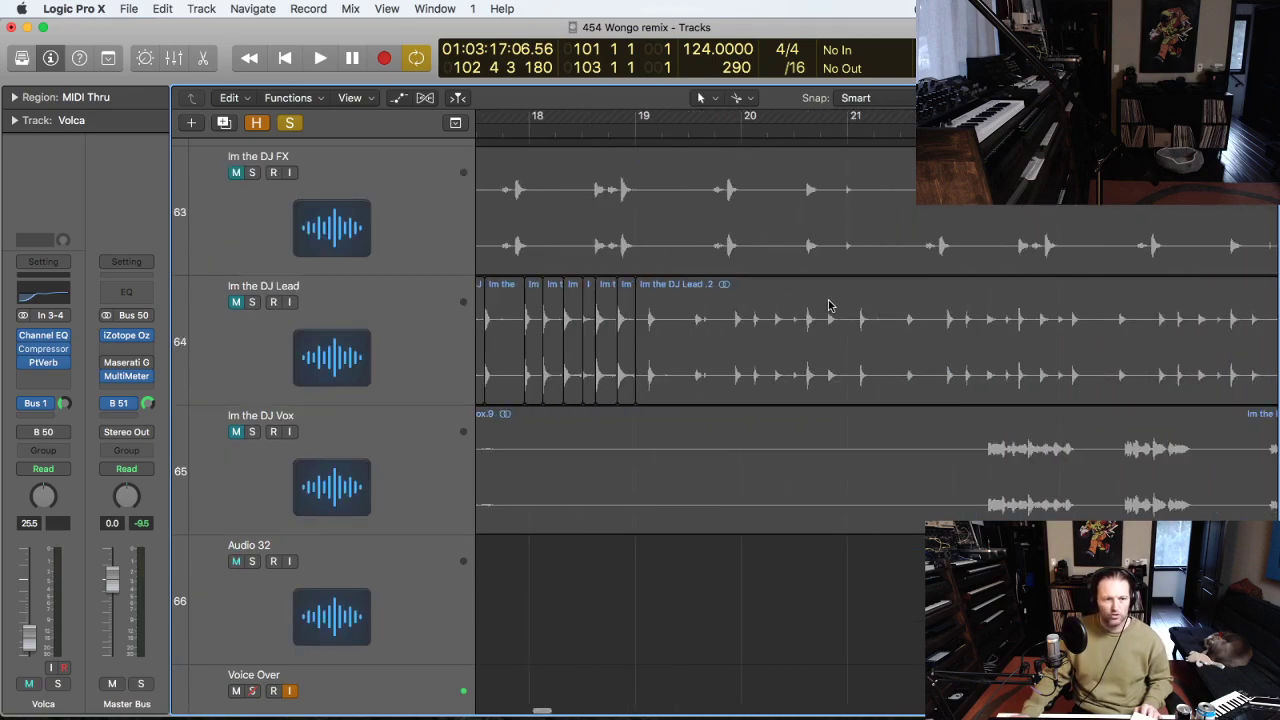
scroll(831, 307, "left", 2)
left_click(253, 304)
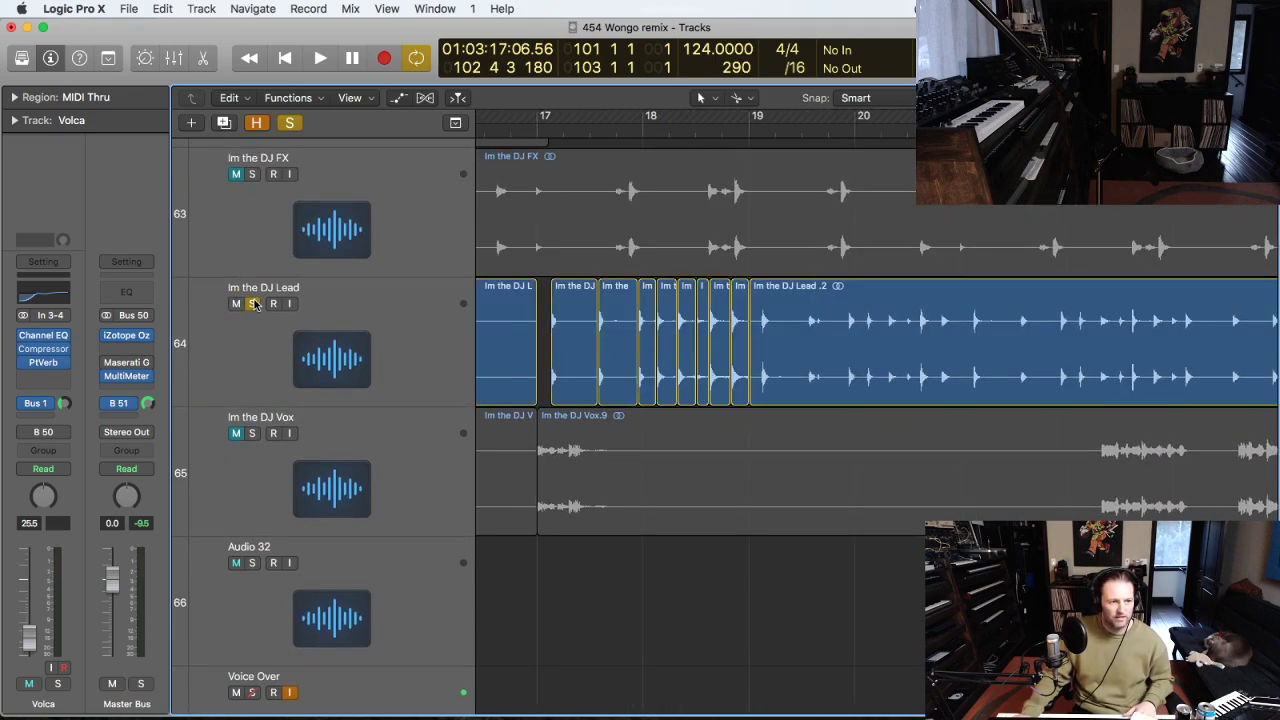
Set the cycle range to bars 17 to 23 and play the soloed Im the DJ Lead audio stem.
left_click_drag(538, 120, 1183, 116)
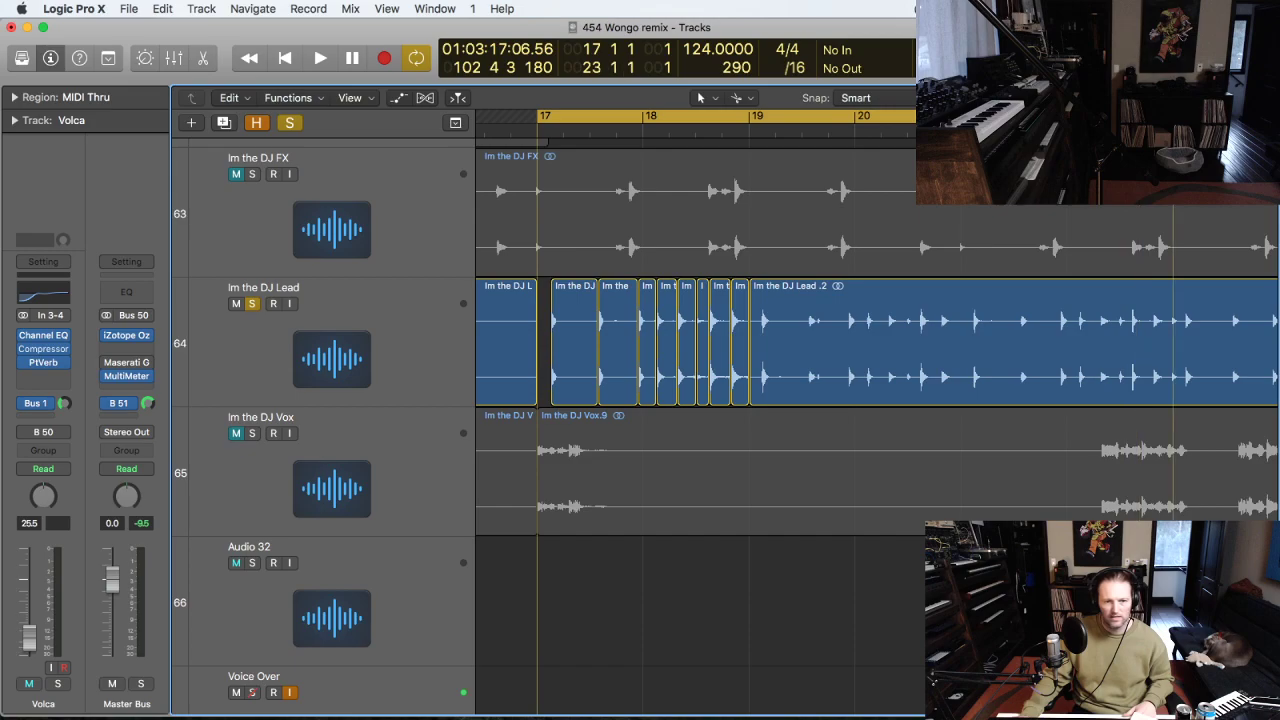
scroll(705, 317, "up", 1)
left_click(268, 318)
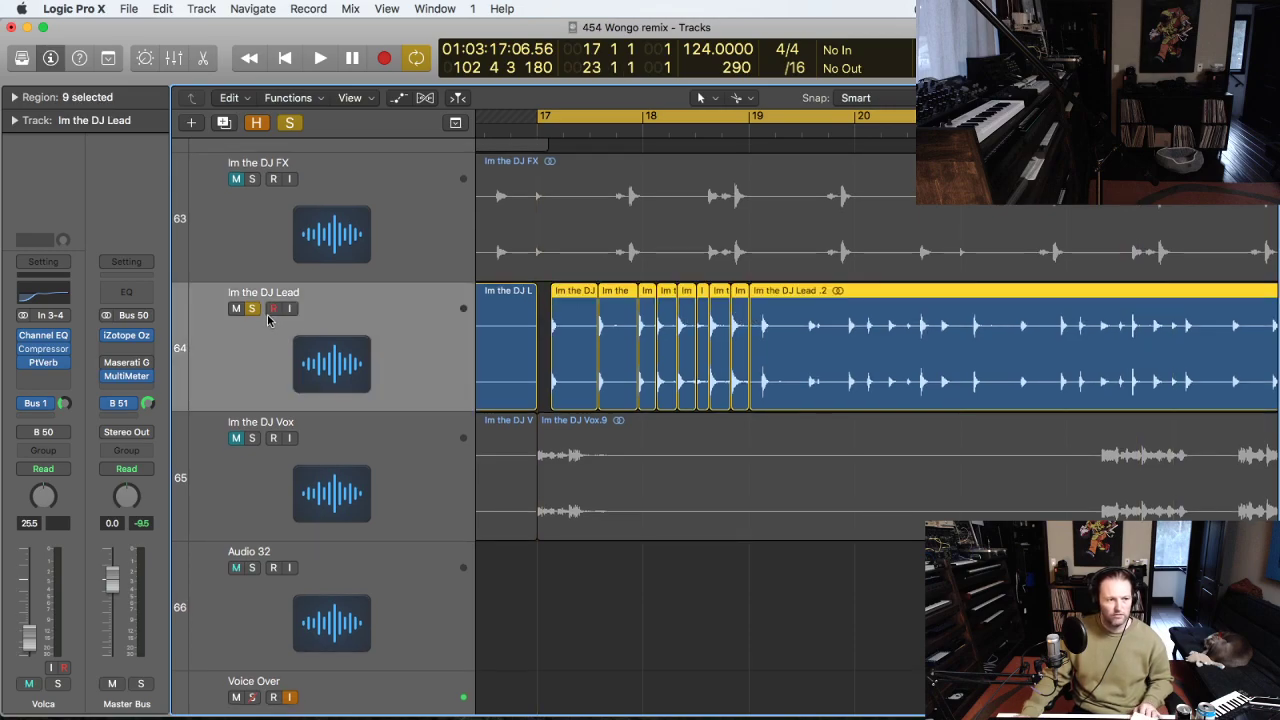
left_click(253, 309)
key("space")
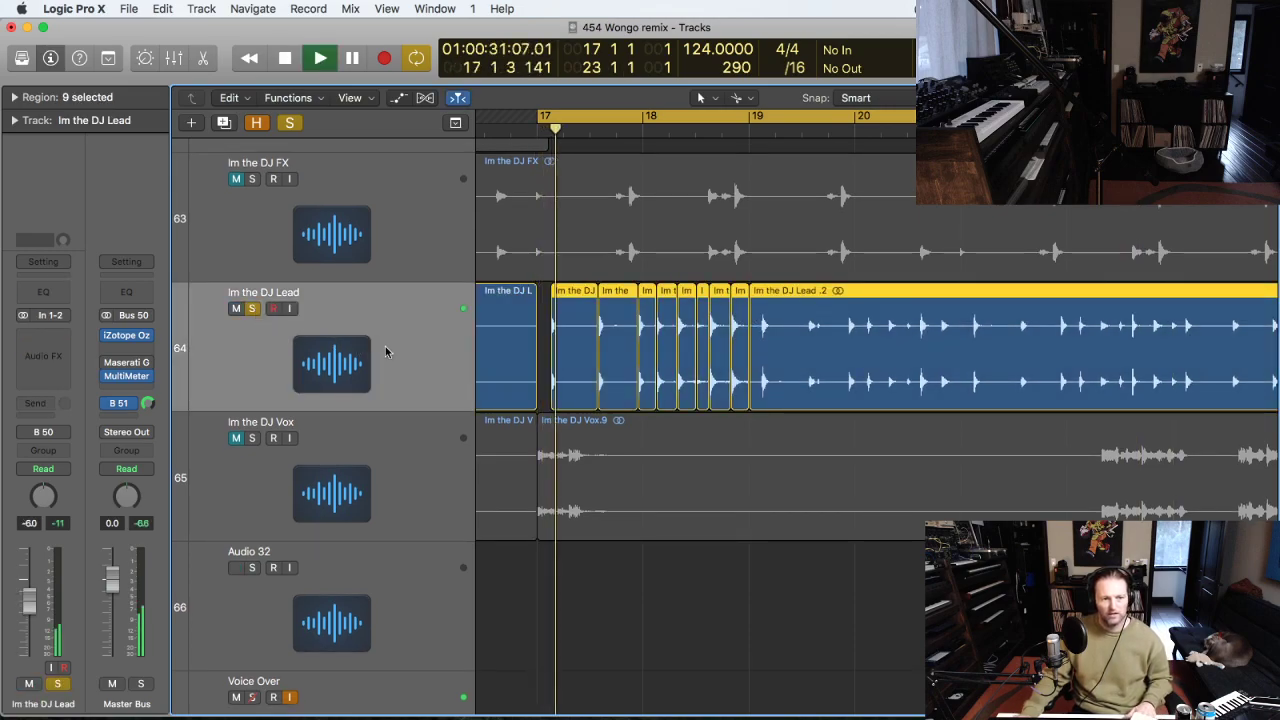
left_click(876, 378, "ctrl+alt")
left_click(992, 454, "ctrl+alt")
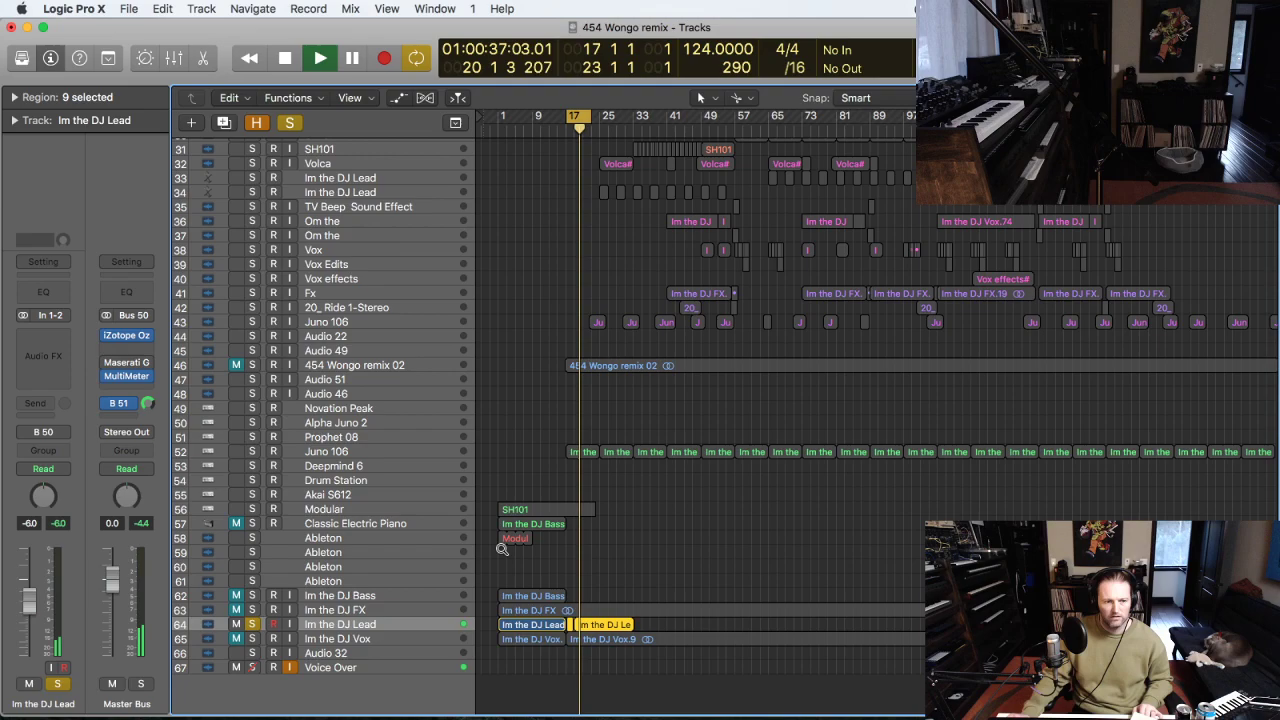
Stop playback and switch the Im the DJ Lead audio stem on track 64 from solo to mute.
key("z")
key("space")
left_click(236, 484)
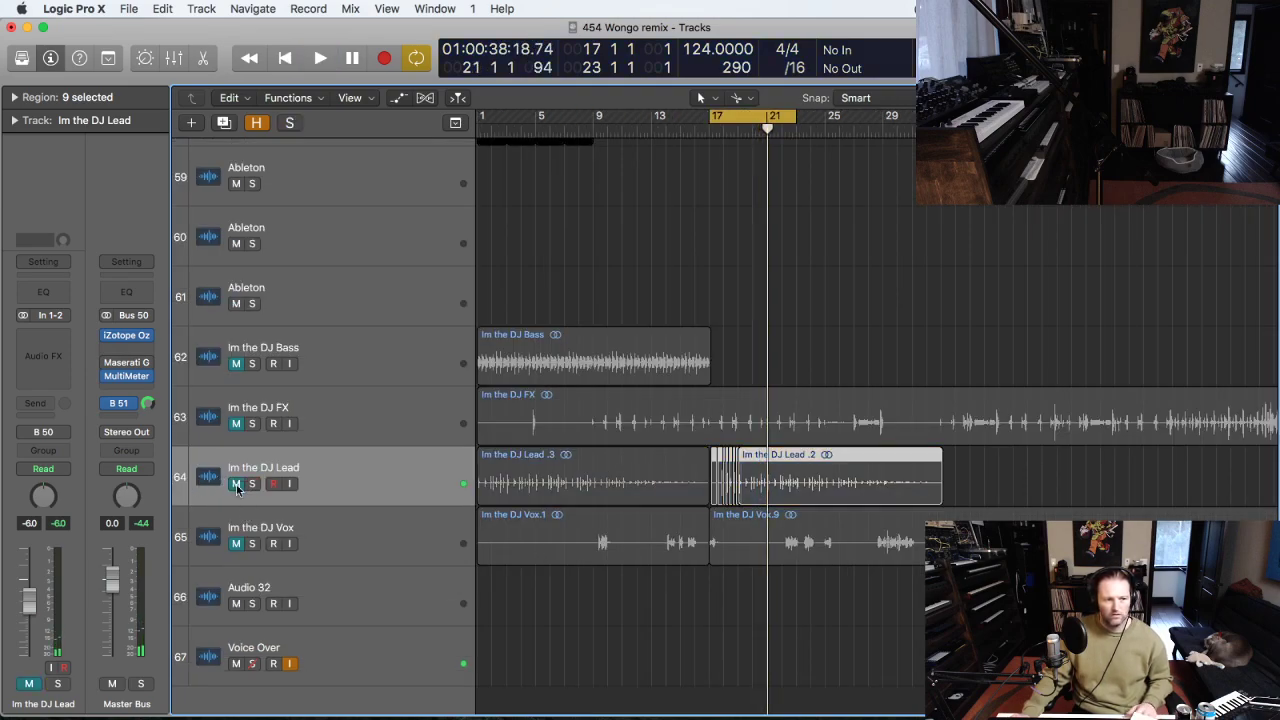
Cycle bars 101 to 103 around the Im the DJ Lead MIDI region and select track 33.
key("z")
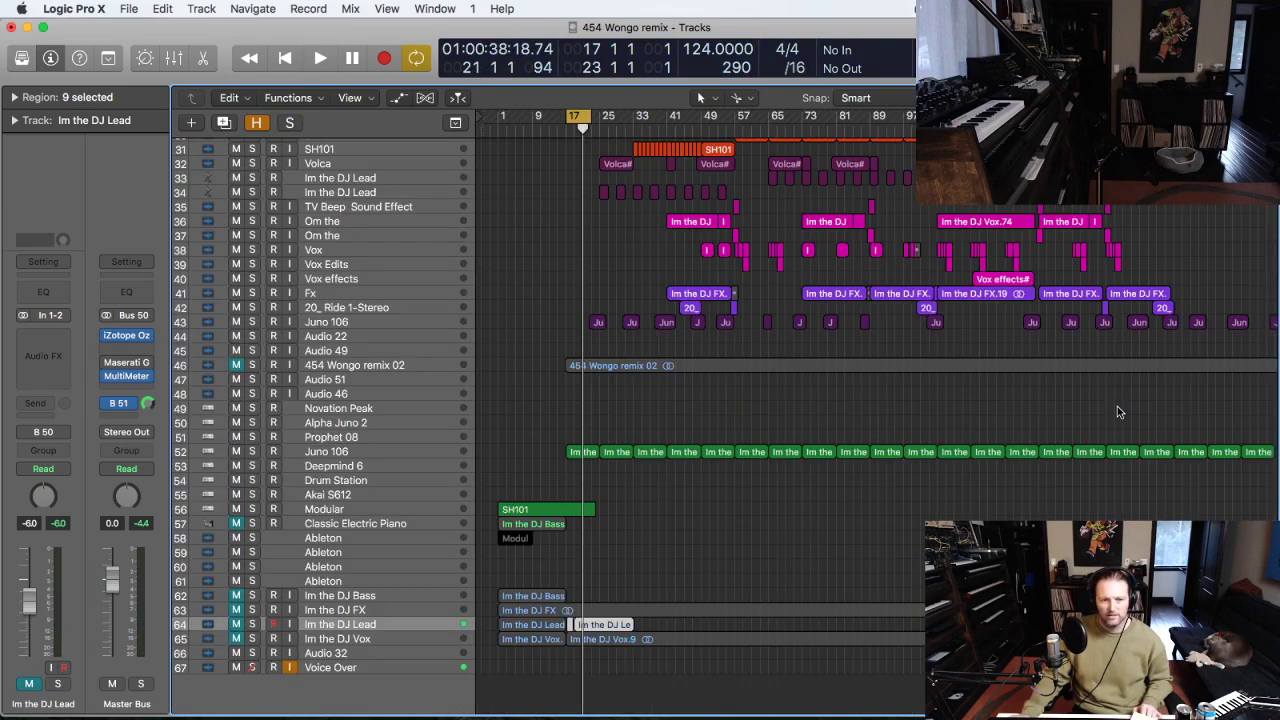
scroll(956, 341, "up", 4)
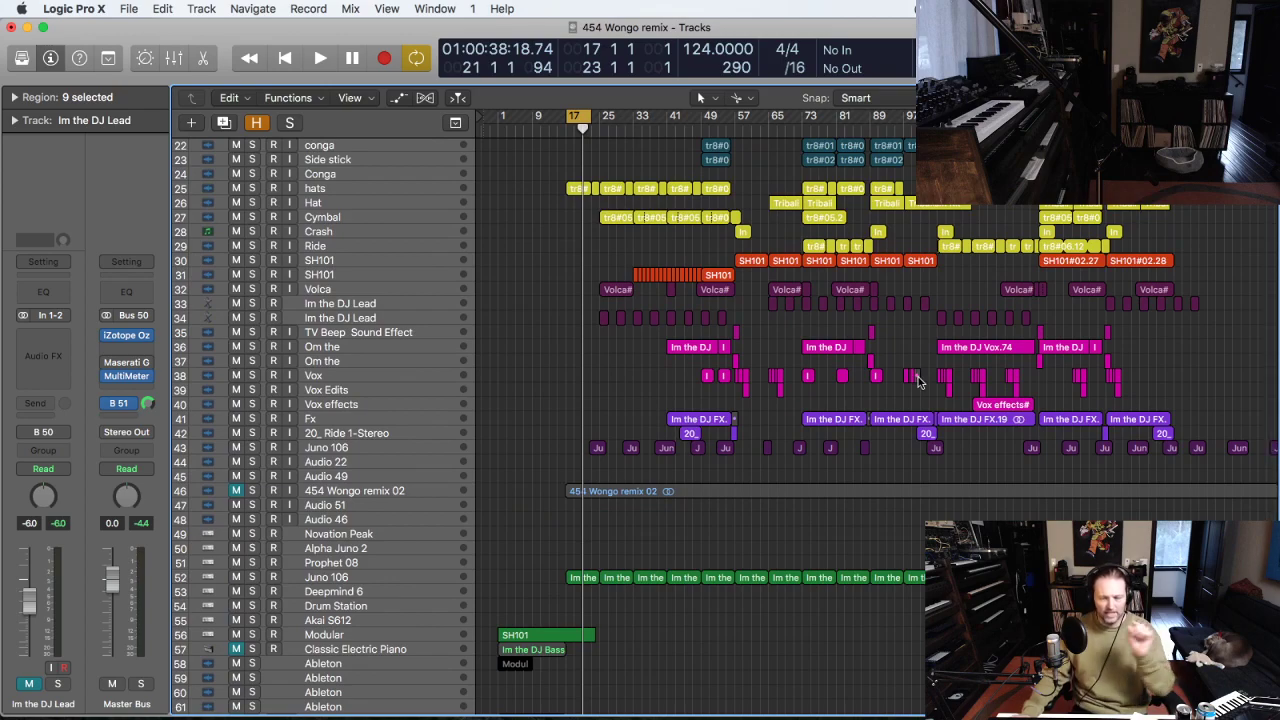
left_click_drag(968, 347, 872, 264)
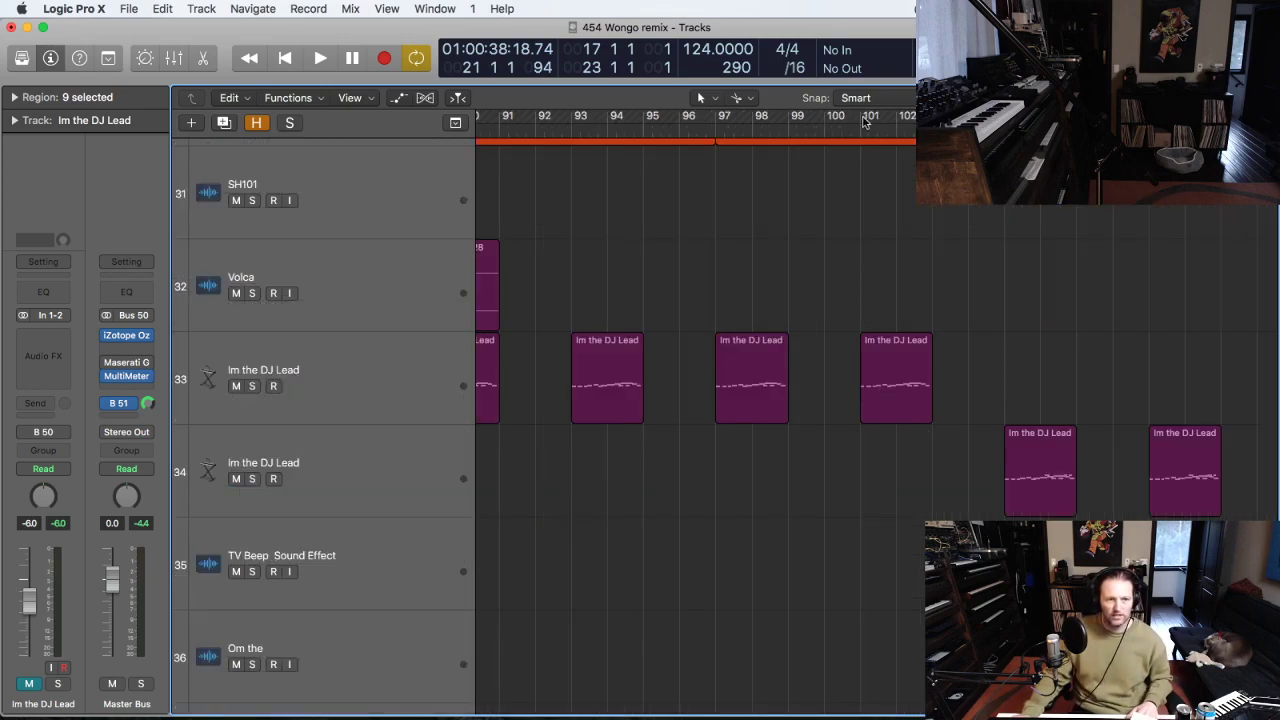
left_click_drag(866, 121, 925, 121)
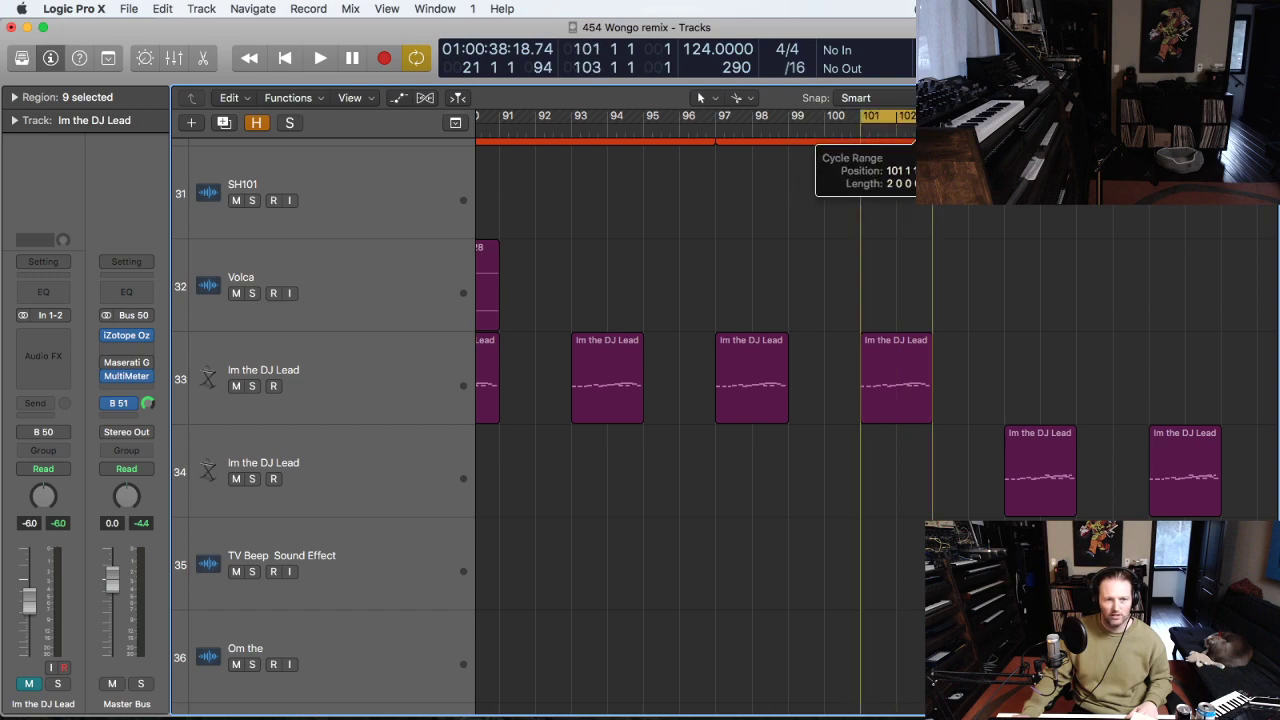
left_click(397, 385)
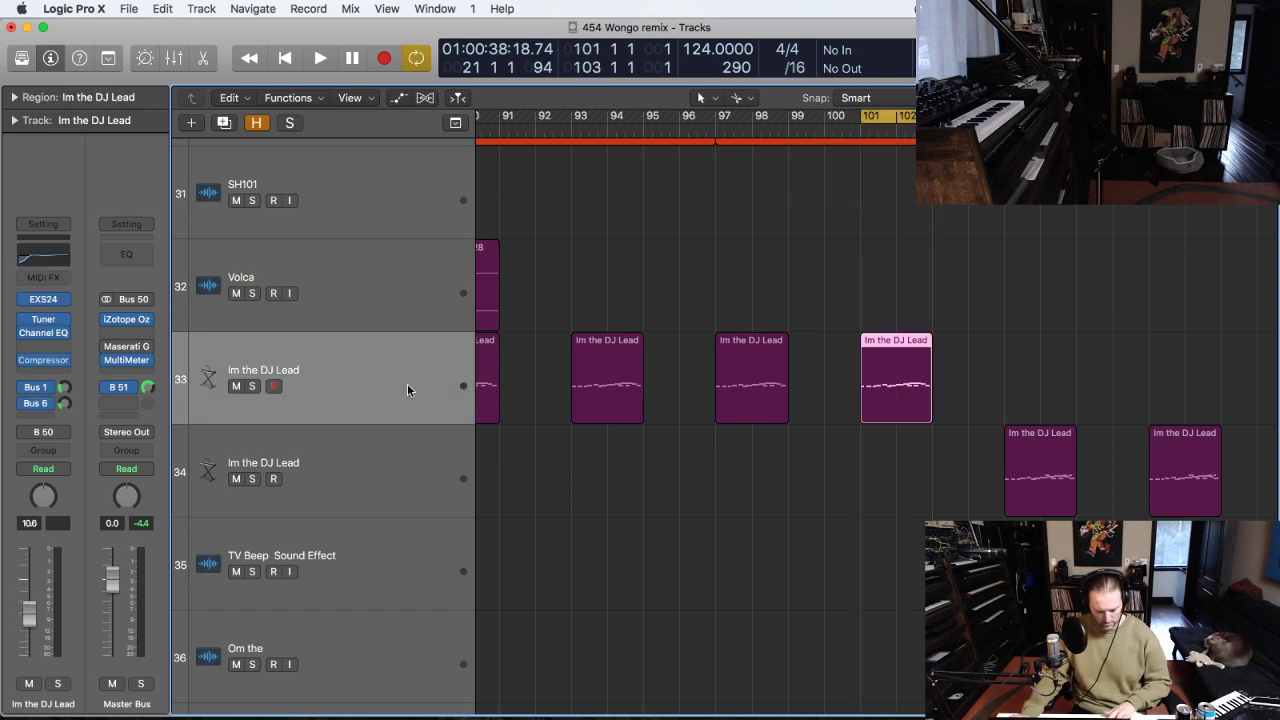
Open Musical Typing for track 33 and audition the sampled lead in octaves from C-2 up to C4.
key("super+k")
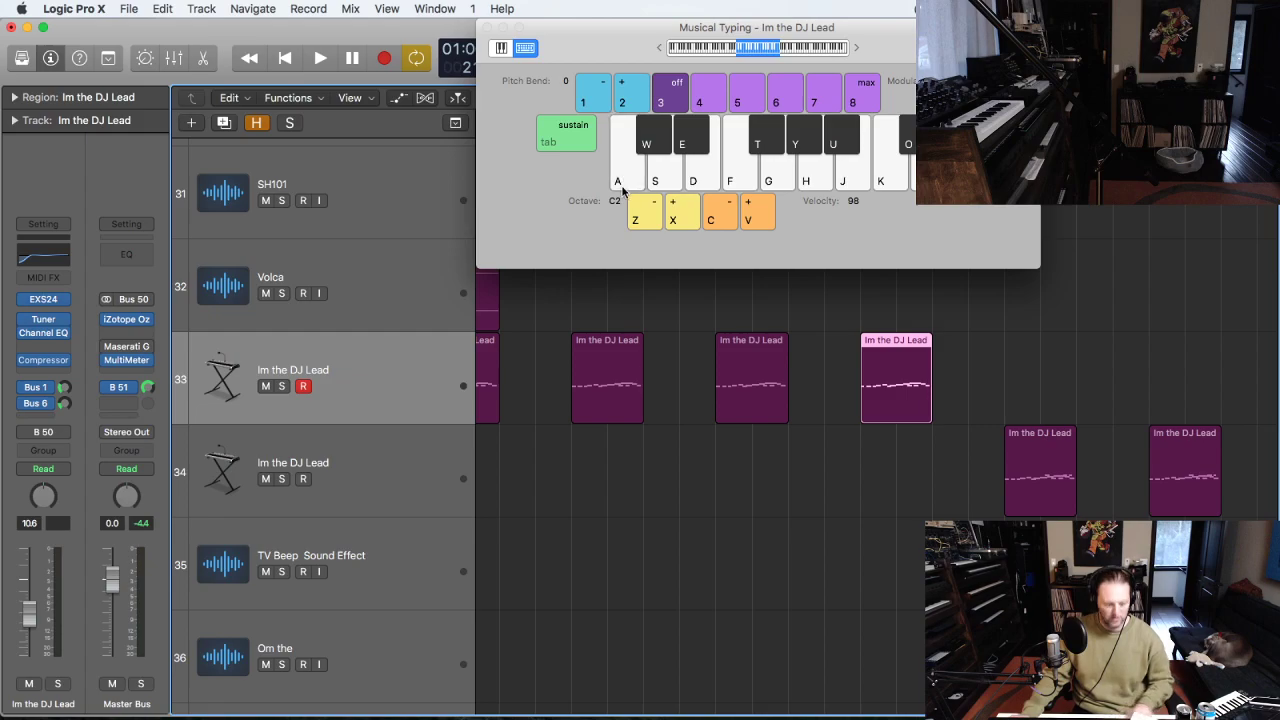
key("z")
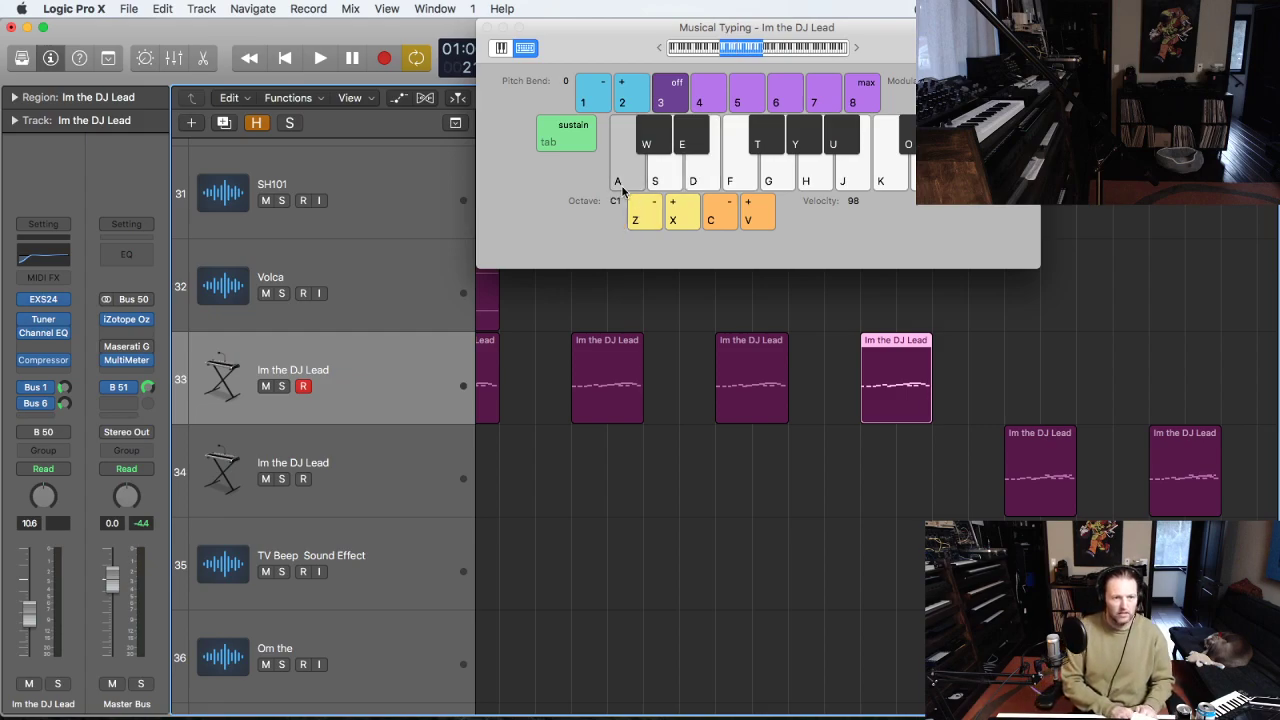
key("z")
key("d")
key("s")
key("a")
key("z")
key("d")
key("s")
key("a")
key("d")
key("s")
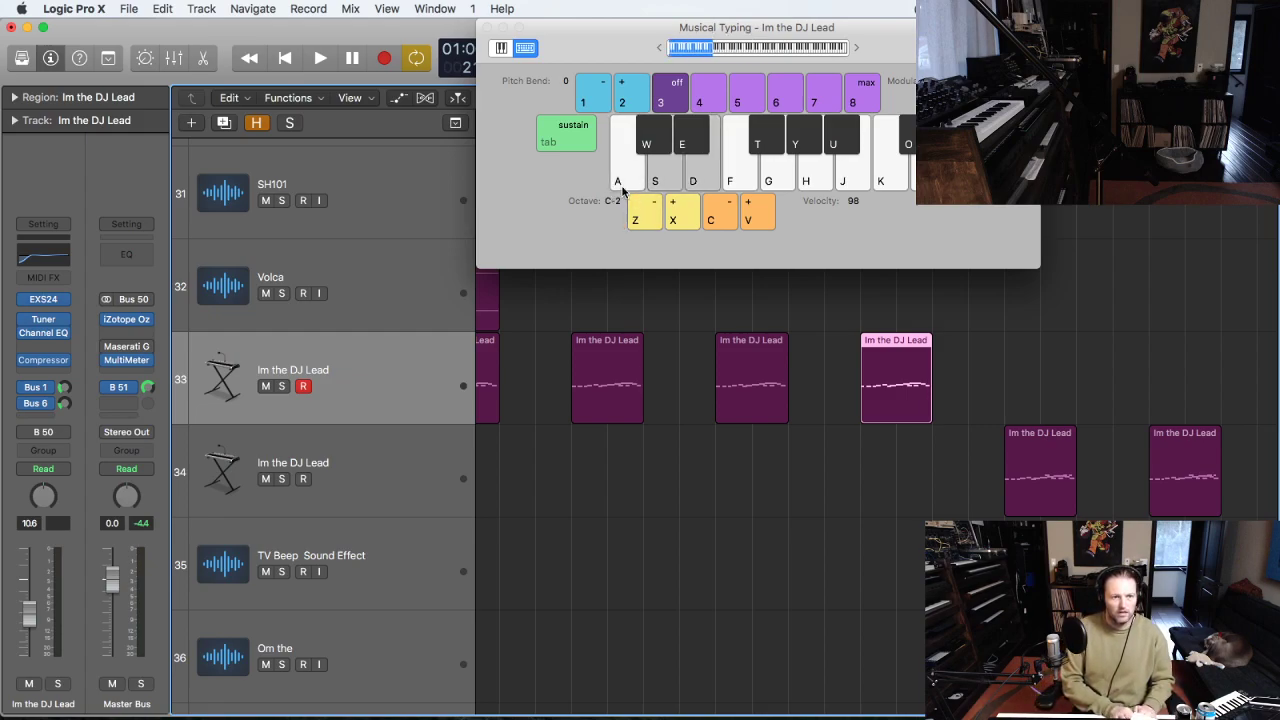
key("a")
key("x")
key("x")
key("d")
key("x")
key("s")
key("a")
key("x")
key("x")
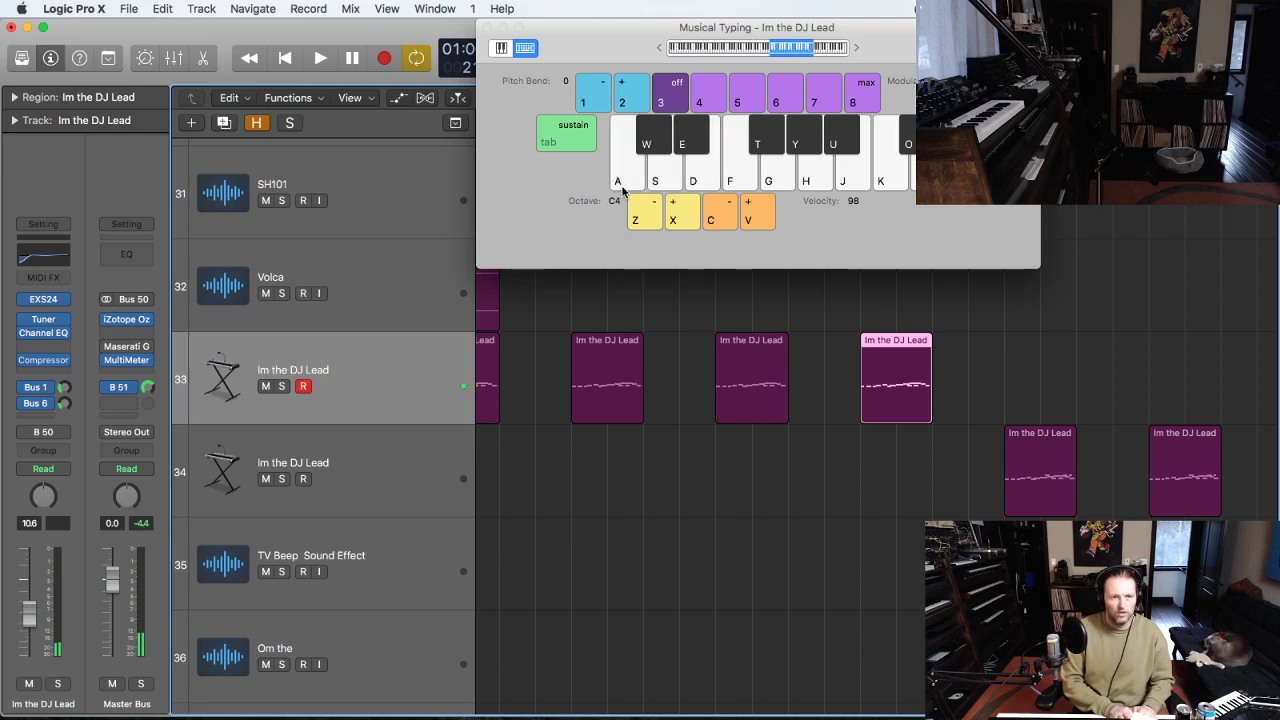
Play ascending notes of the sampled lead in octave C3 and close Musical Typing.
key("z")
key("a")
key("d")
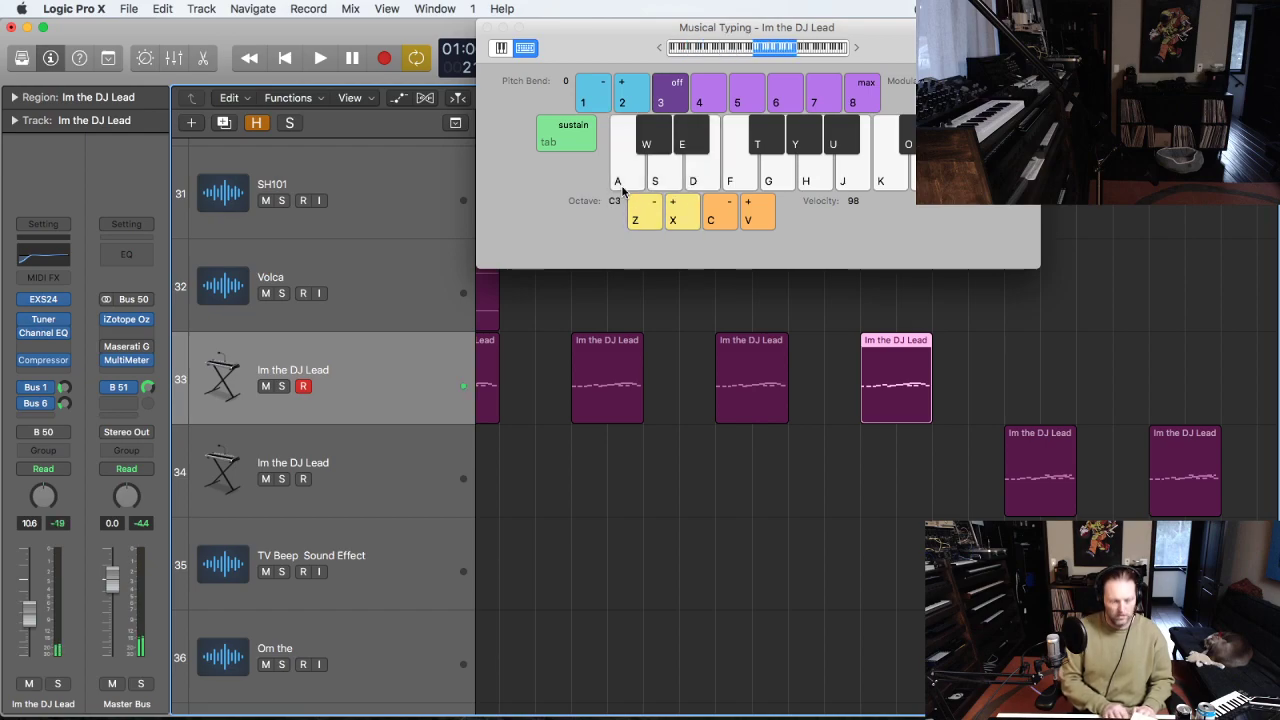
key("a")
key("s")
key("d")
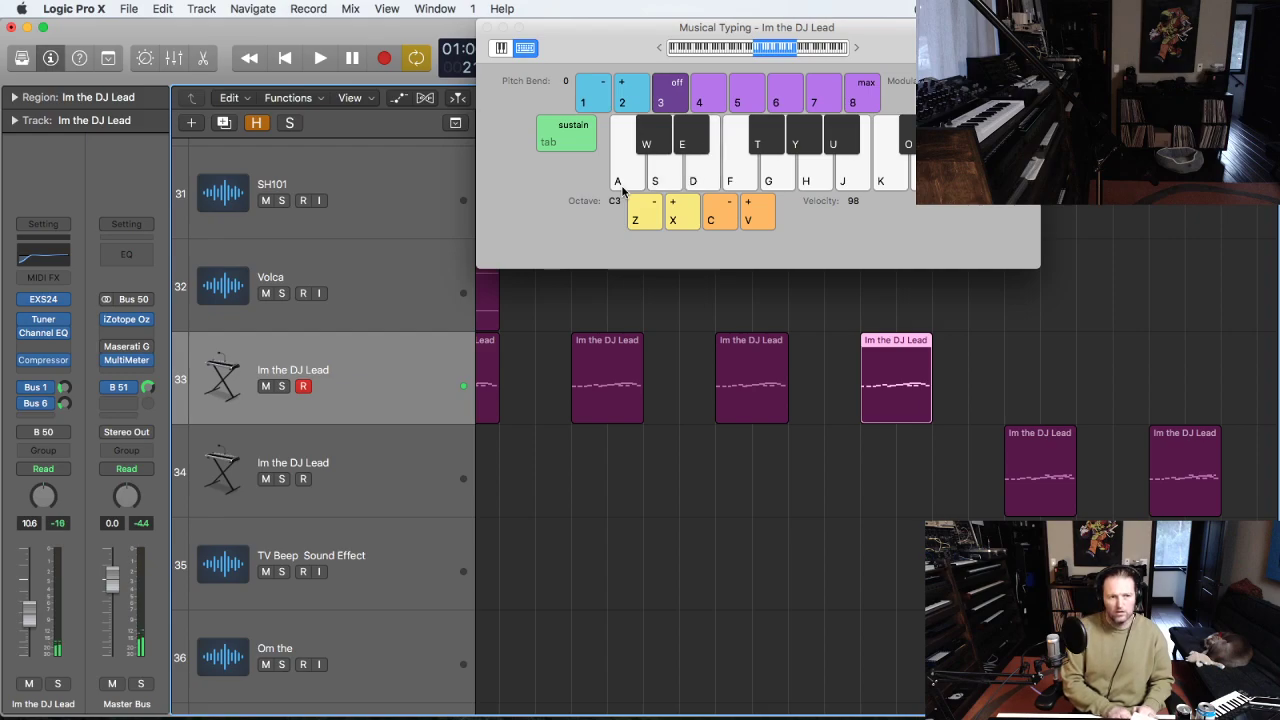
key("f")
key("g")
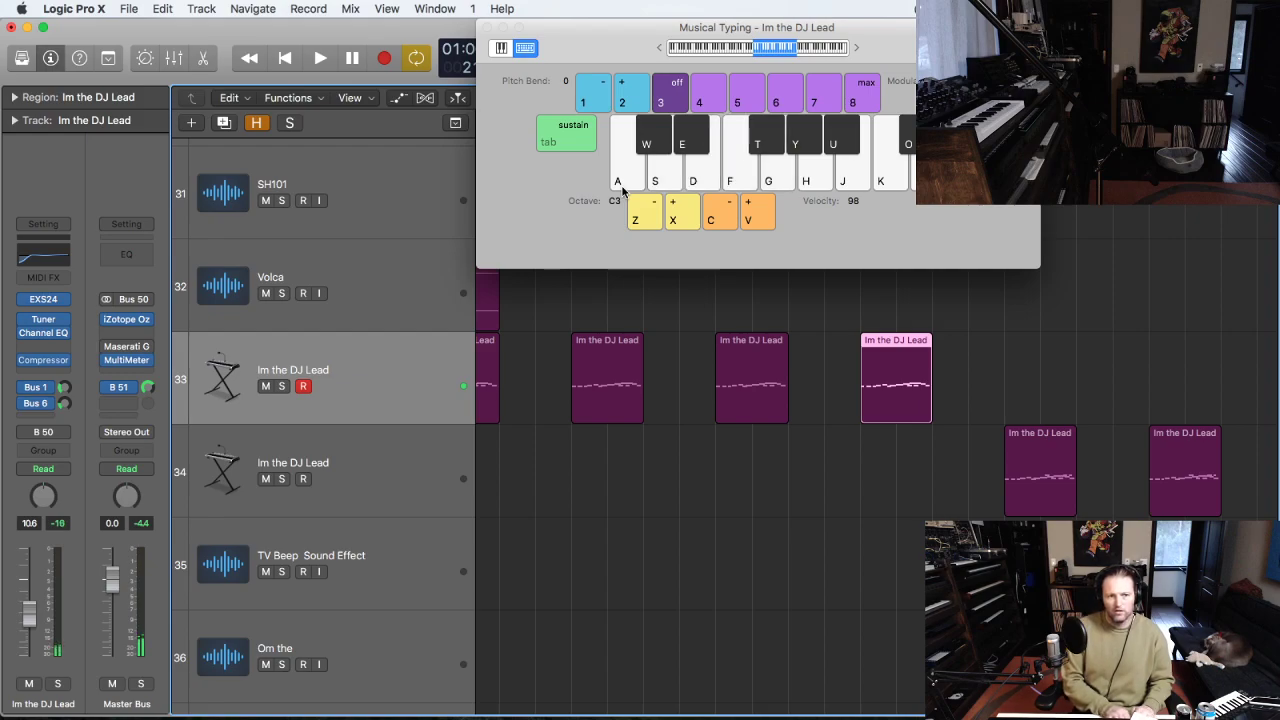
key("t")
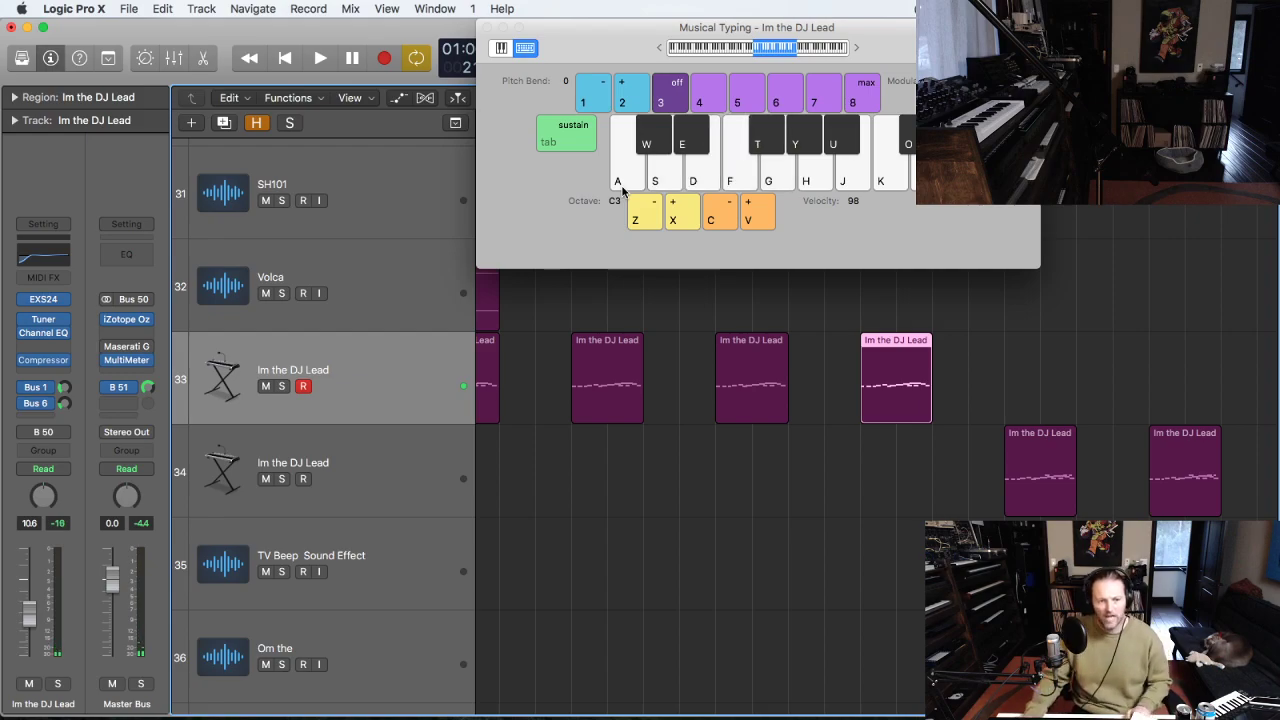
left_click(487, 28)
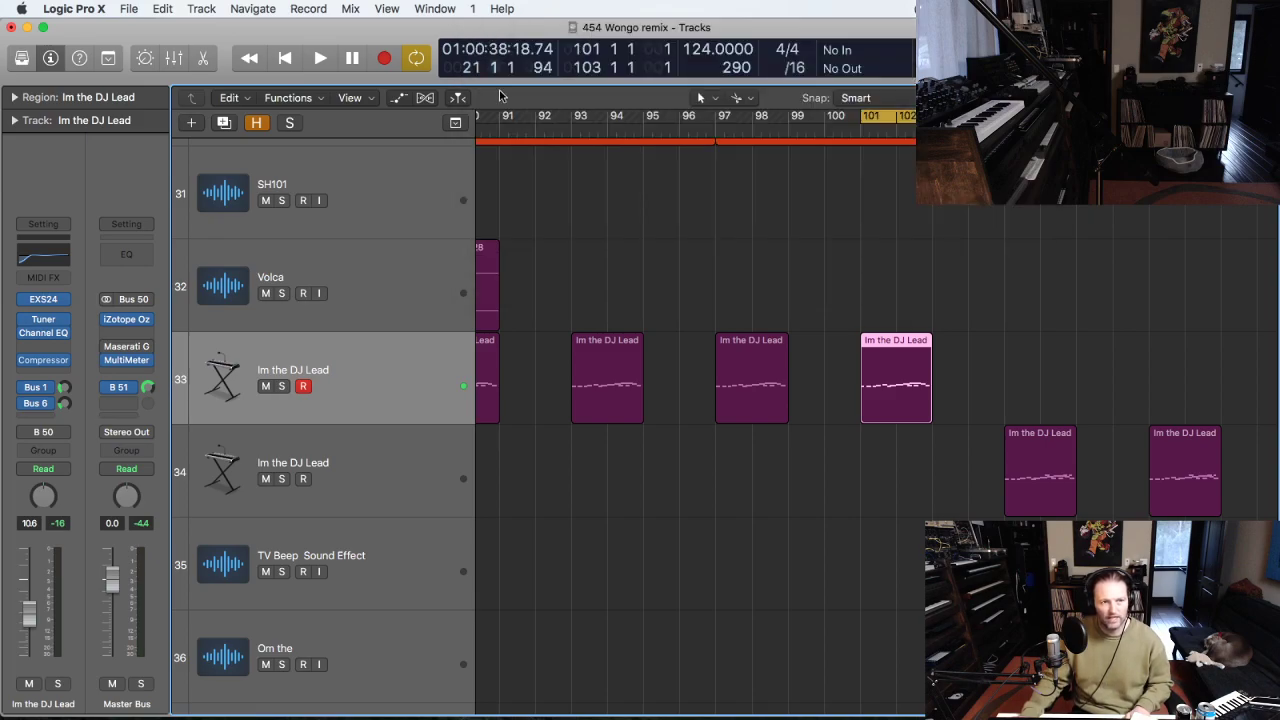
Solo the Im the DJ Lead MIDI track, track 33.
left_click(893, 266)
left_click(338, 394)
left_click(281, 386)
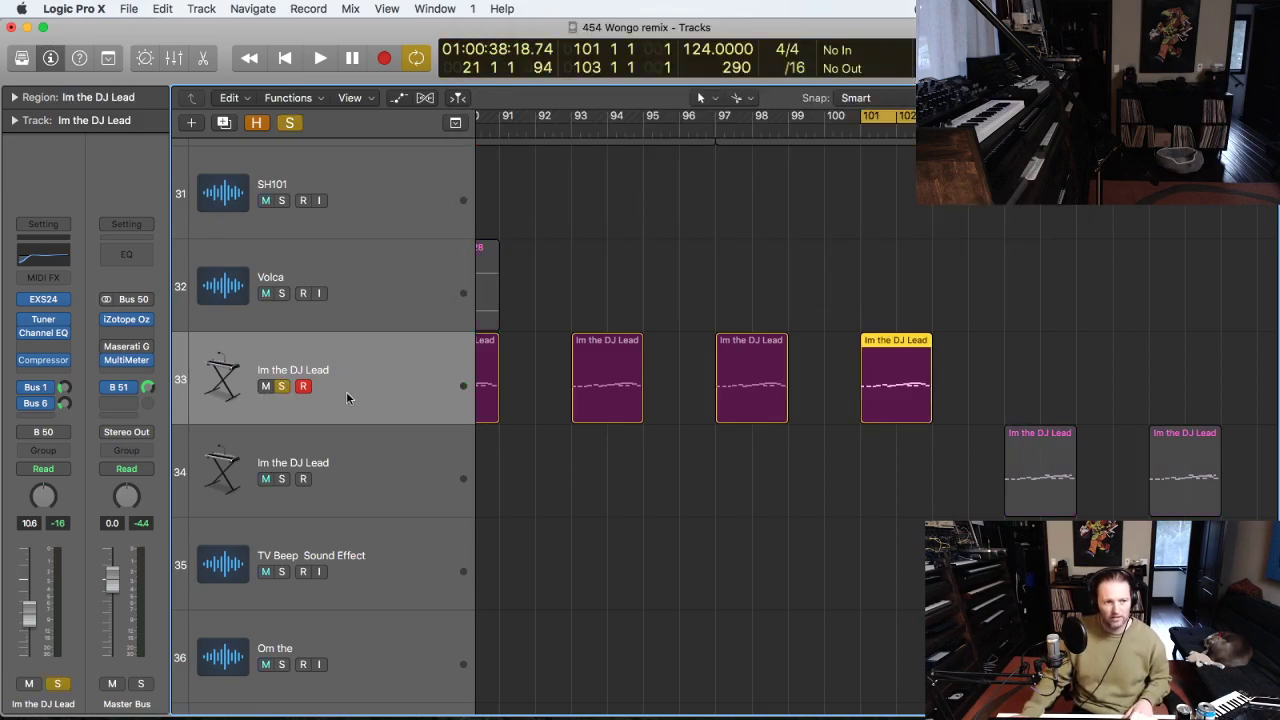
Examine the bar 101 Im the DJ Lead region's notes in the Piano Roll during playback, and close the editor.
key("super+4")
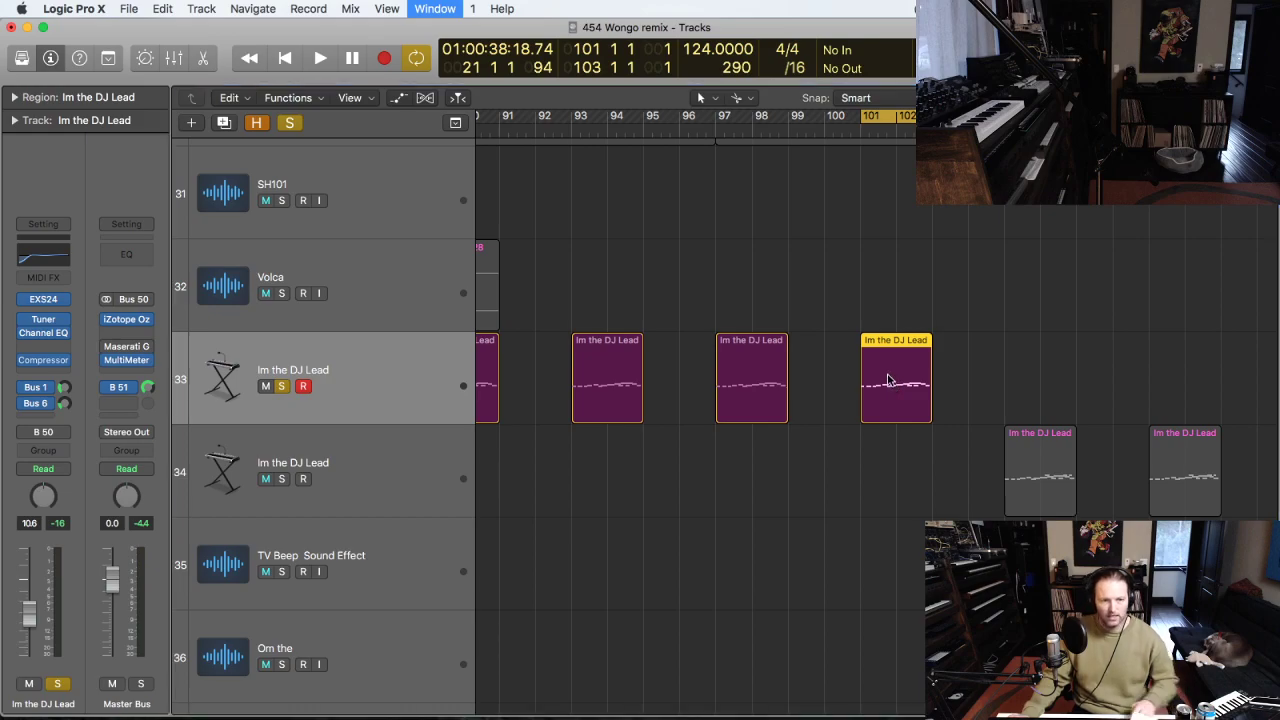
scroll(531, 352, "left", 15)
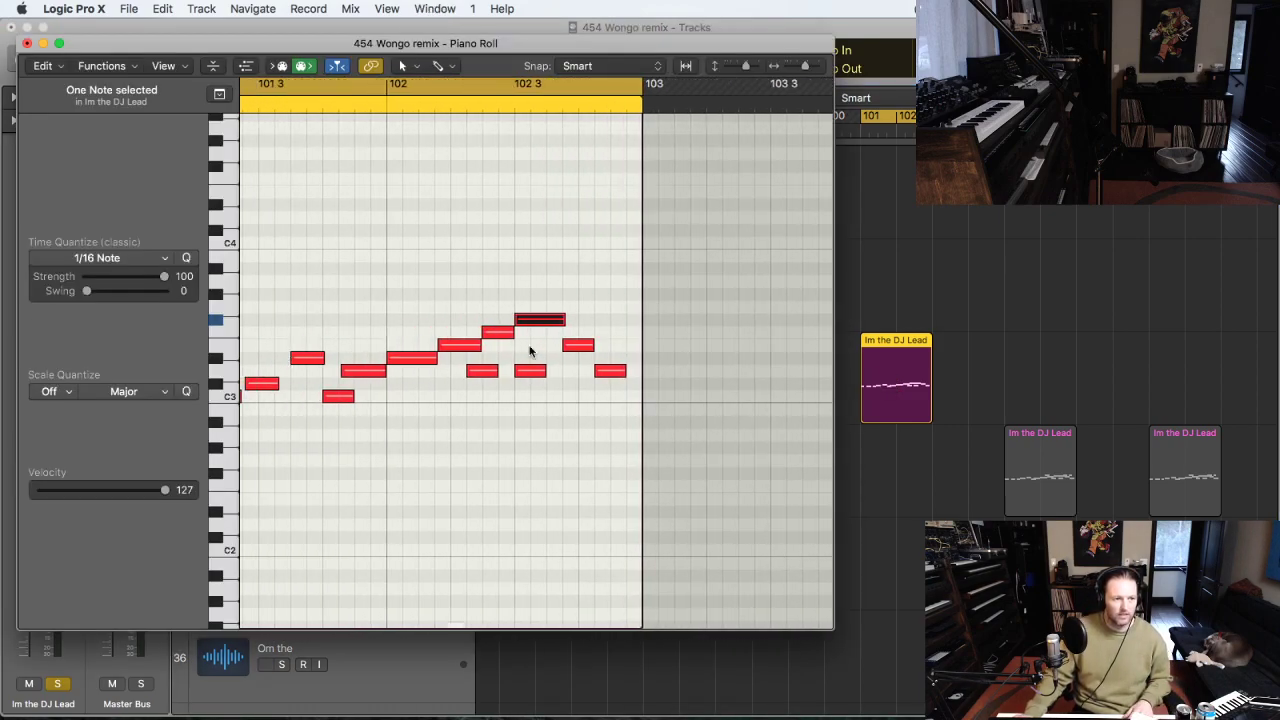
scroll(531, 354, "right", 2)
key("space")
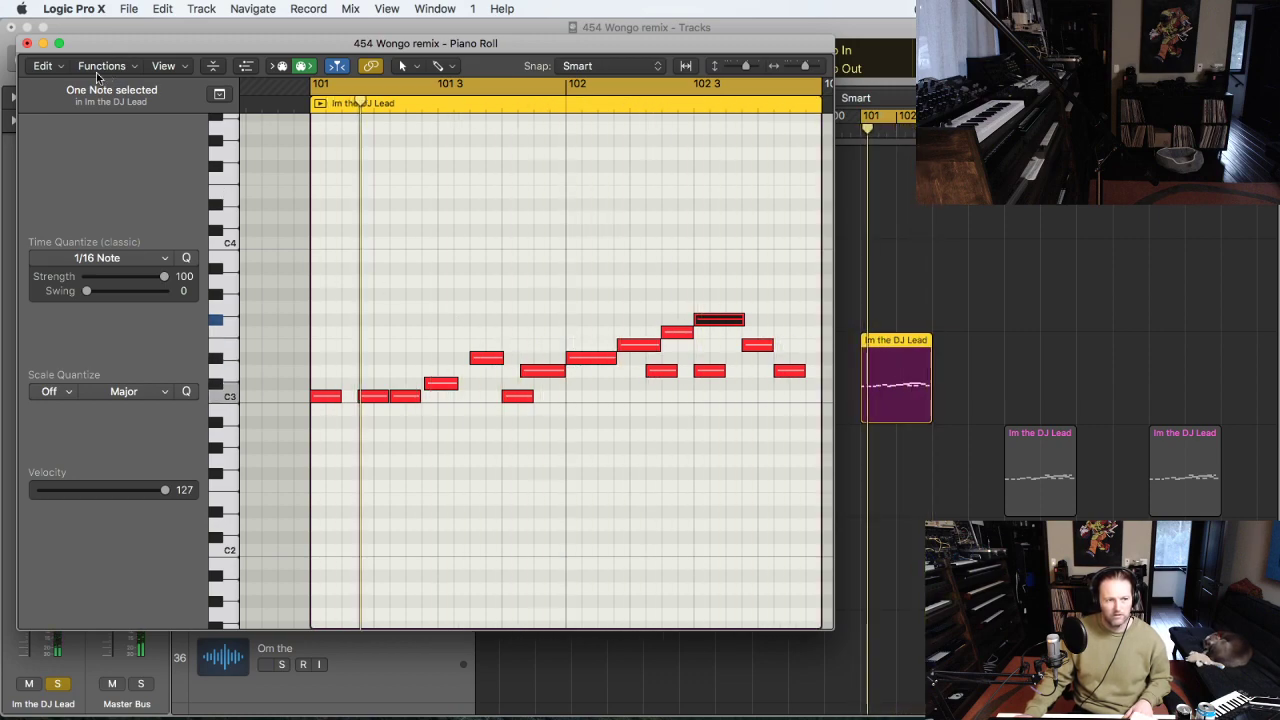
key("super+w")
key("z")
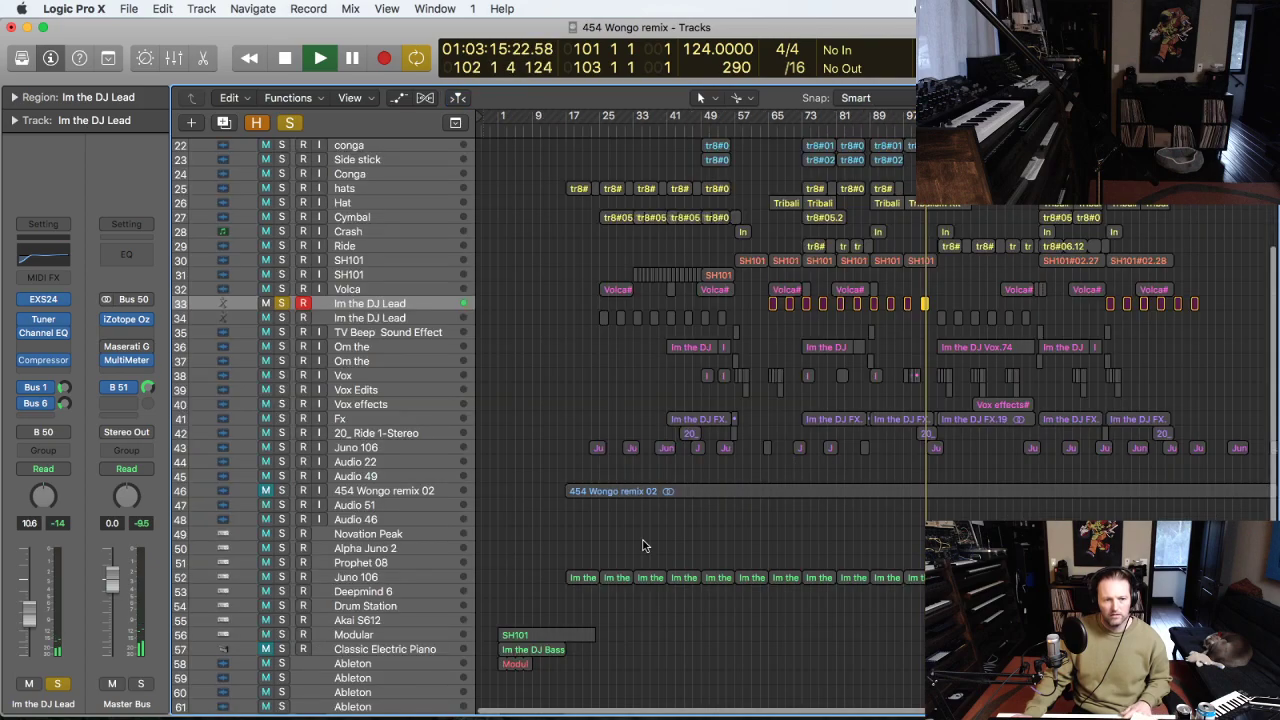
Turn off solo on the Im the DJ Lead track 33 and play the full mix from around bar 101.
left_click(281, 304)
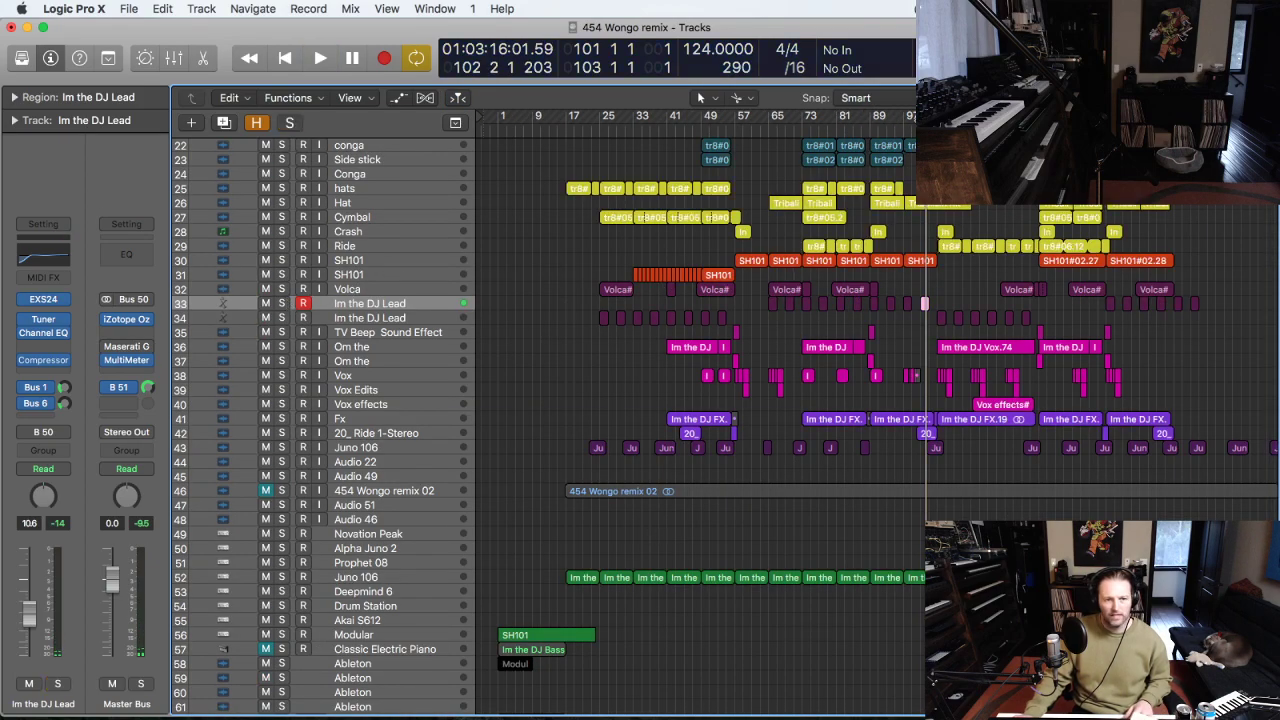
key("z")
key("space")
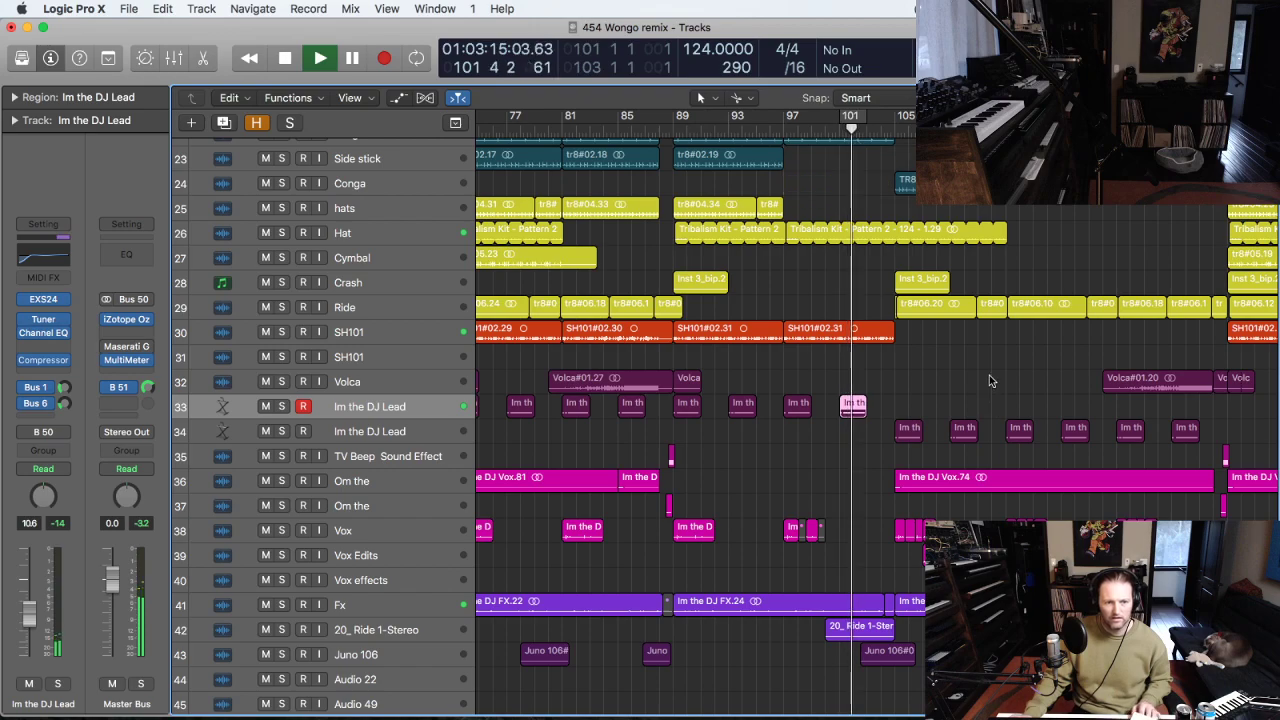
left_click(972, 384)
key("z")
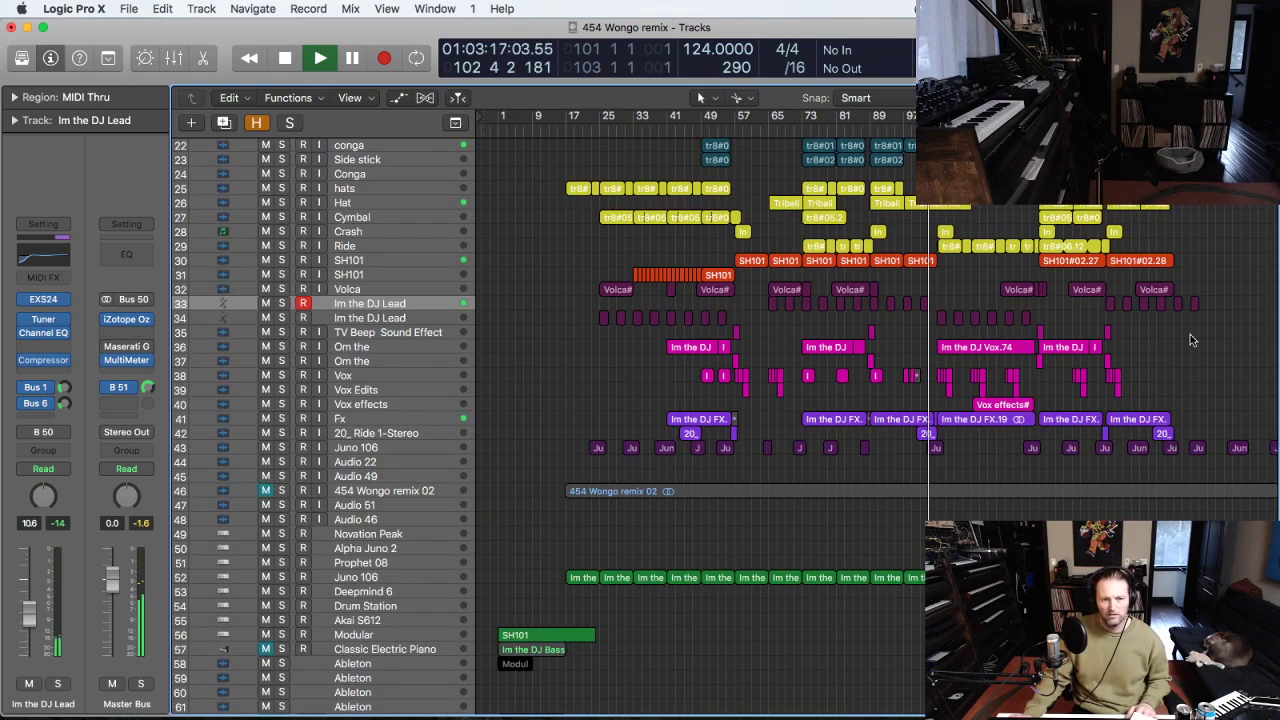
scroll(1190, 334, "up", 3)
key("space")
Compare the channel strips of the two Im the DJ Lead tracks, 33 and 34.
scroll(1206, 370, "up", 3)
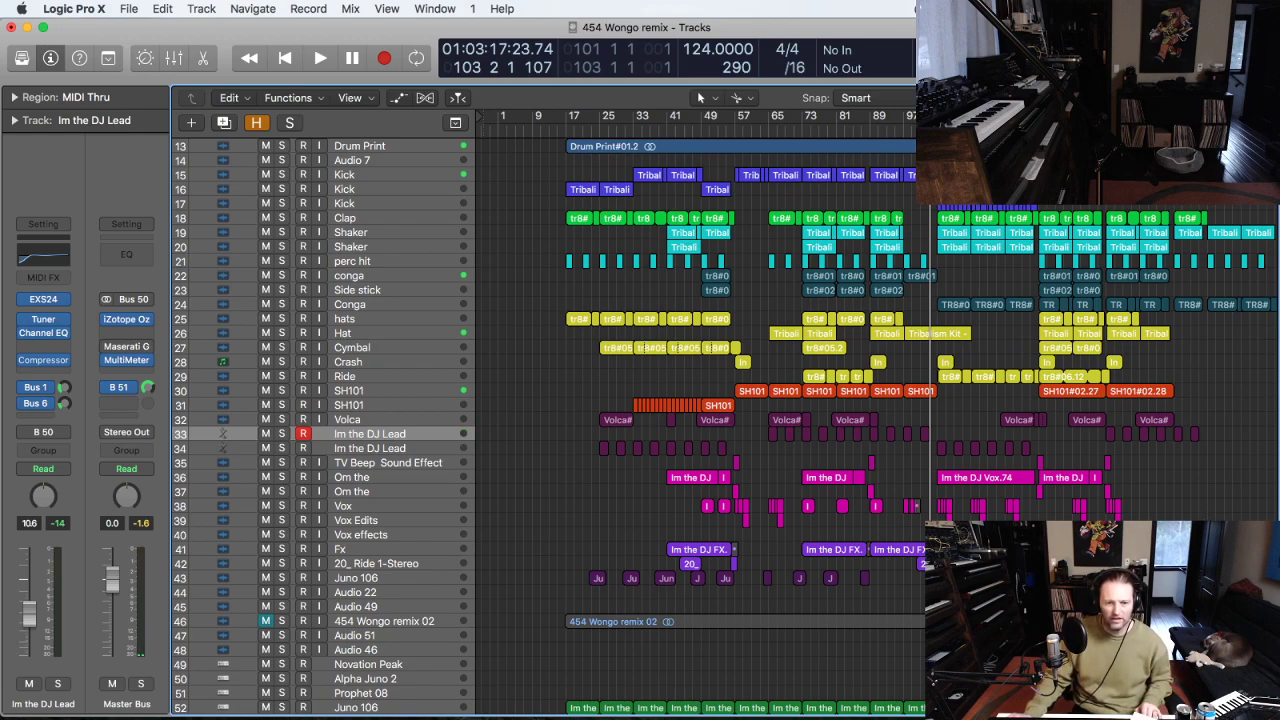
scroll(805, 190, "up", 2)
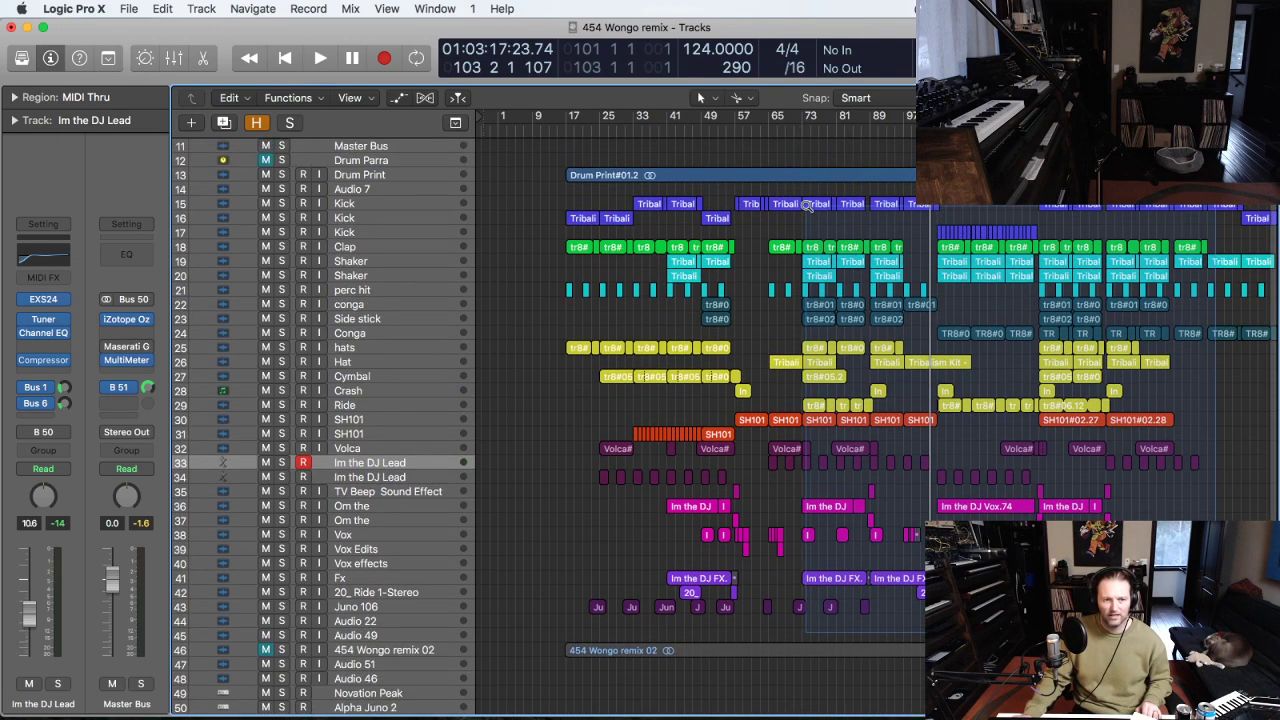
left_click_drag(807, 205, 804, 199)
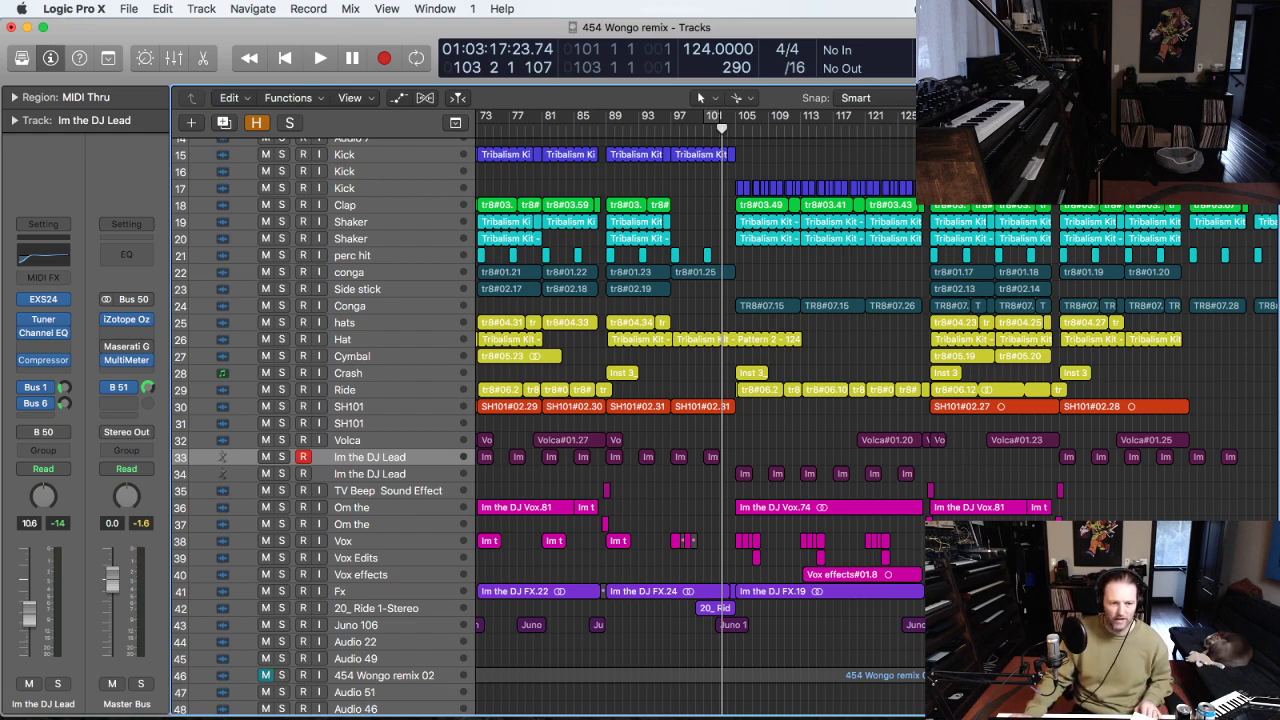
left_click_drag(1195, 553, 600, 385)
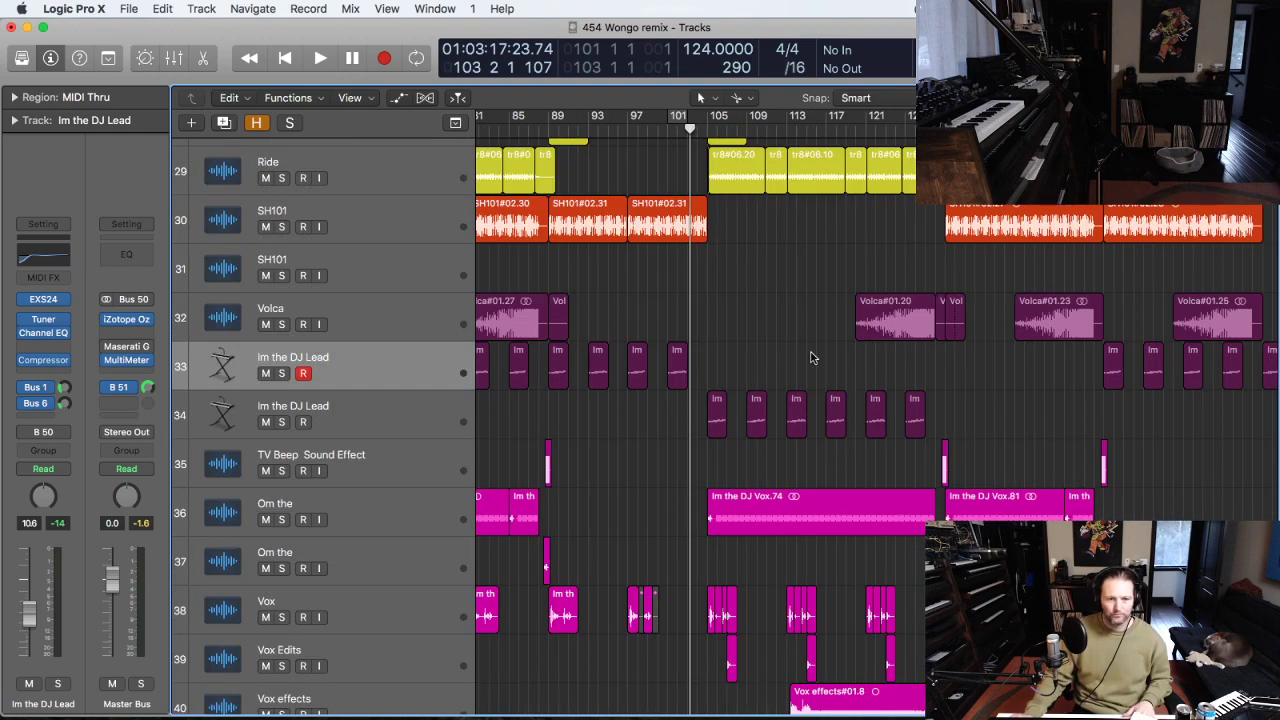
scroll(799, 327, "down", 2)
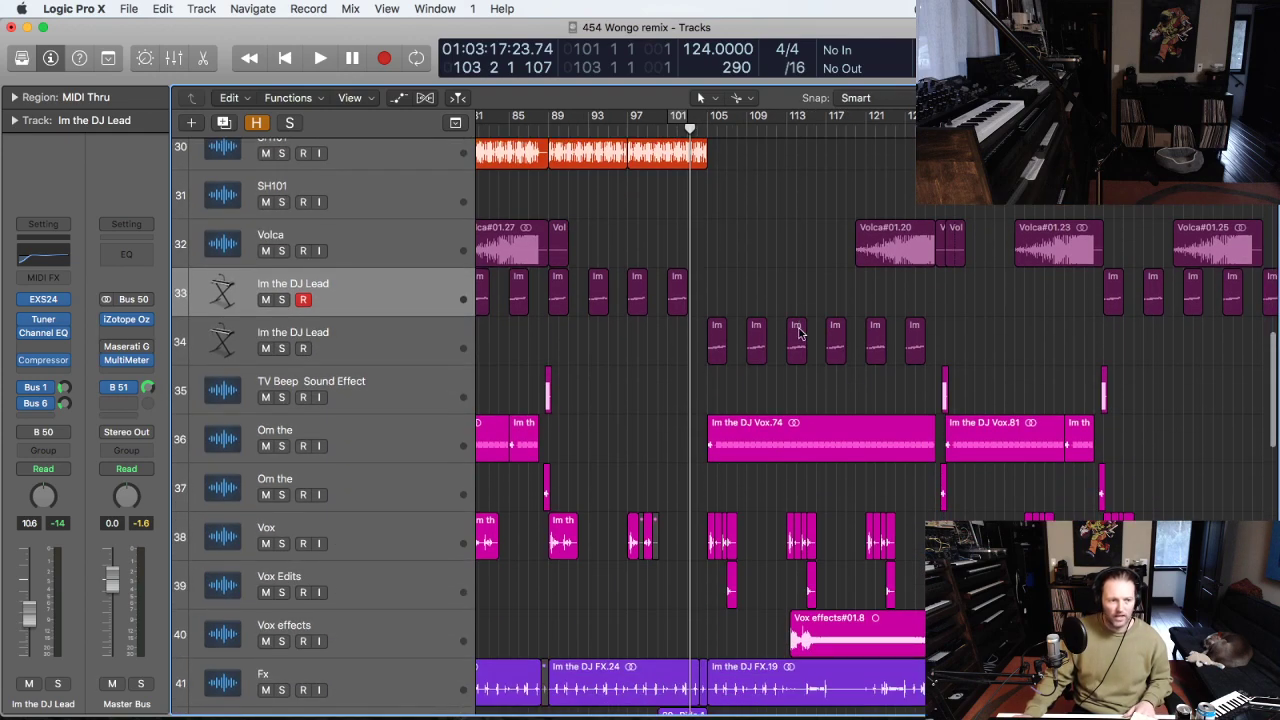
left_click(357, 286)
left_click(366, 338)
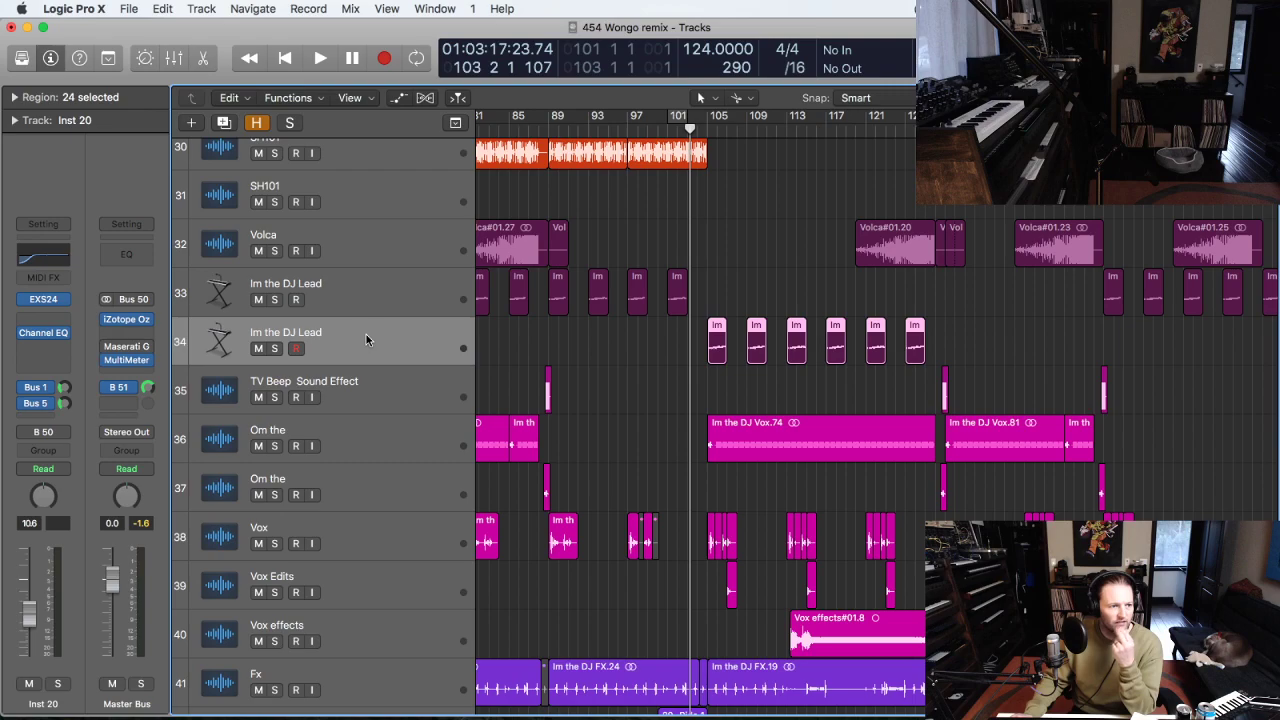
left_click(367, 295)
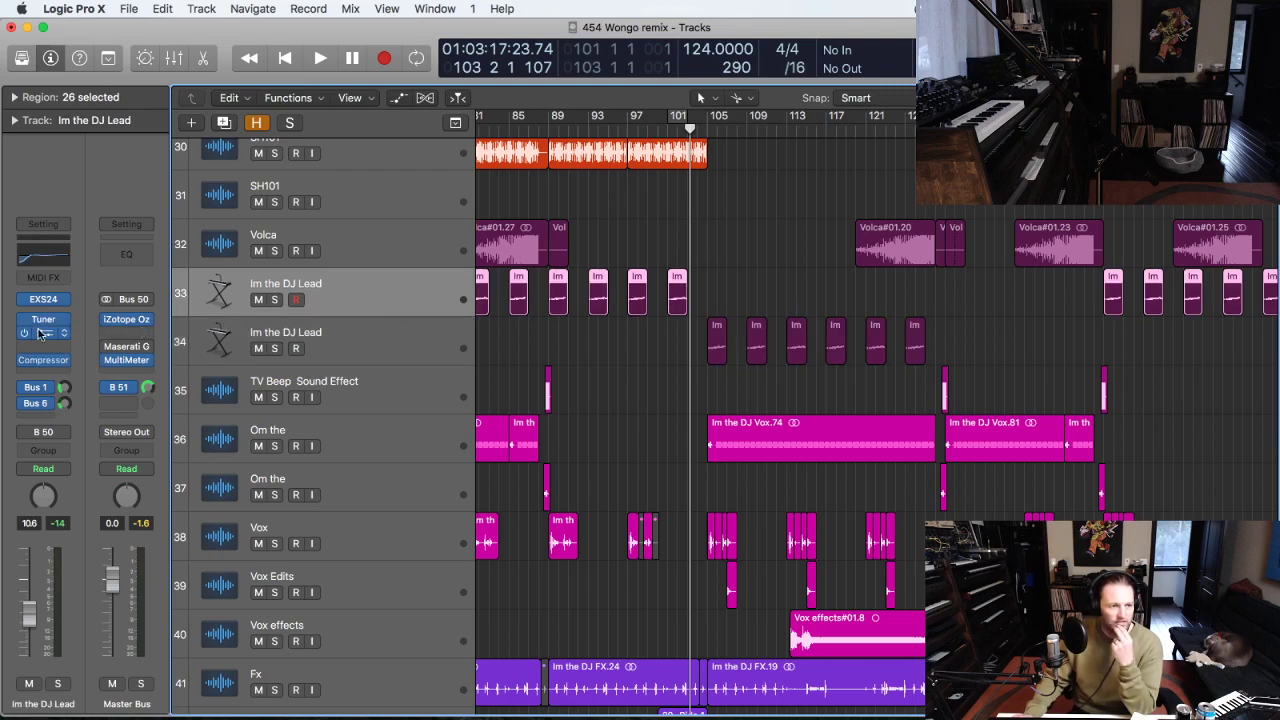
left_click(370, 340)
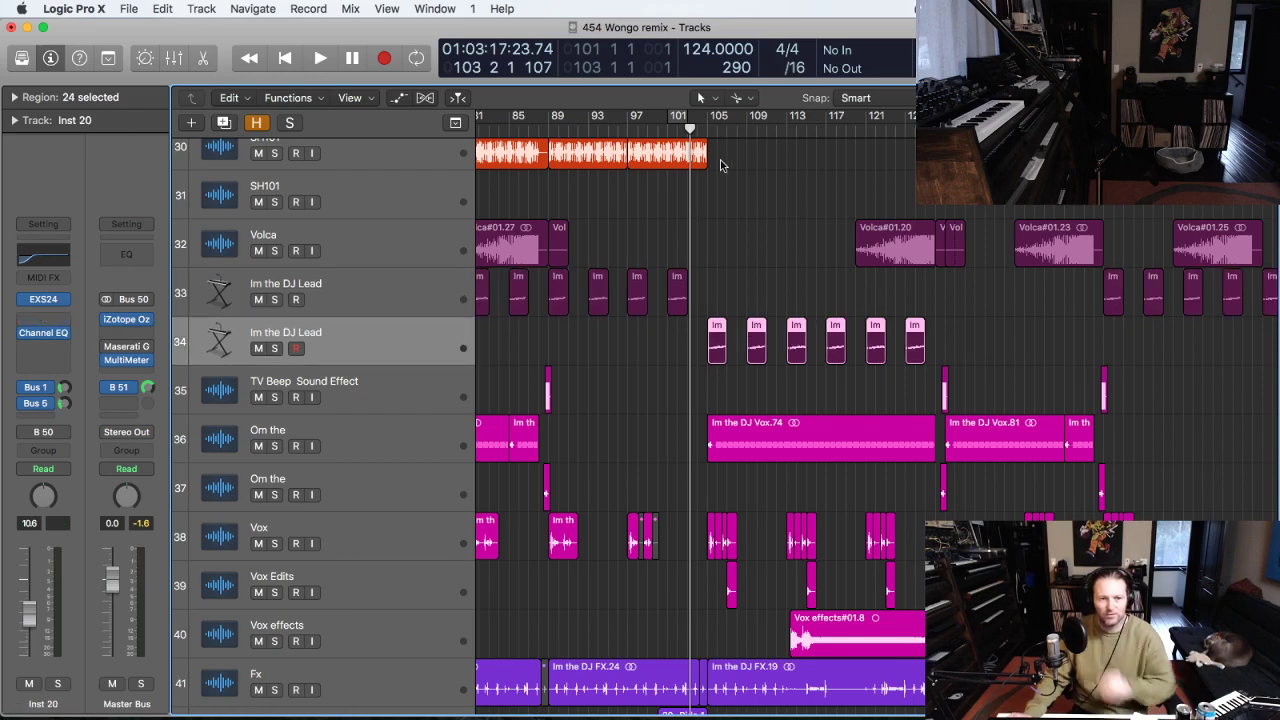
Inspect the channels fed by track 34's Bus 1 and Bus 5 sends, and clear the region selection.
left_click(37, 389)
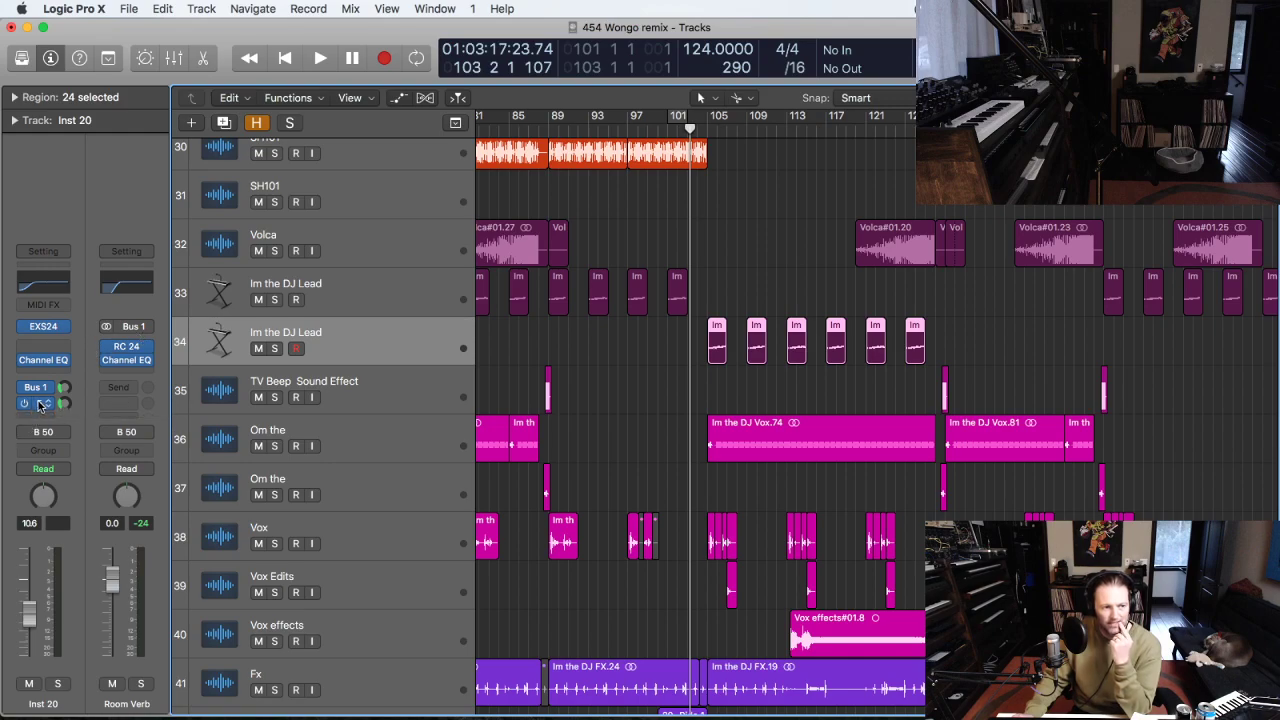
left_click(40, 403)
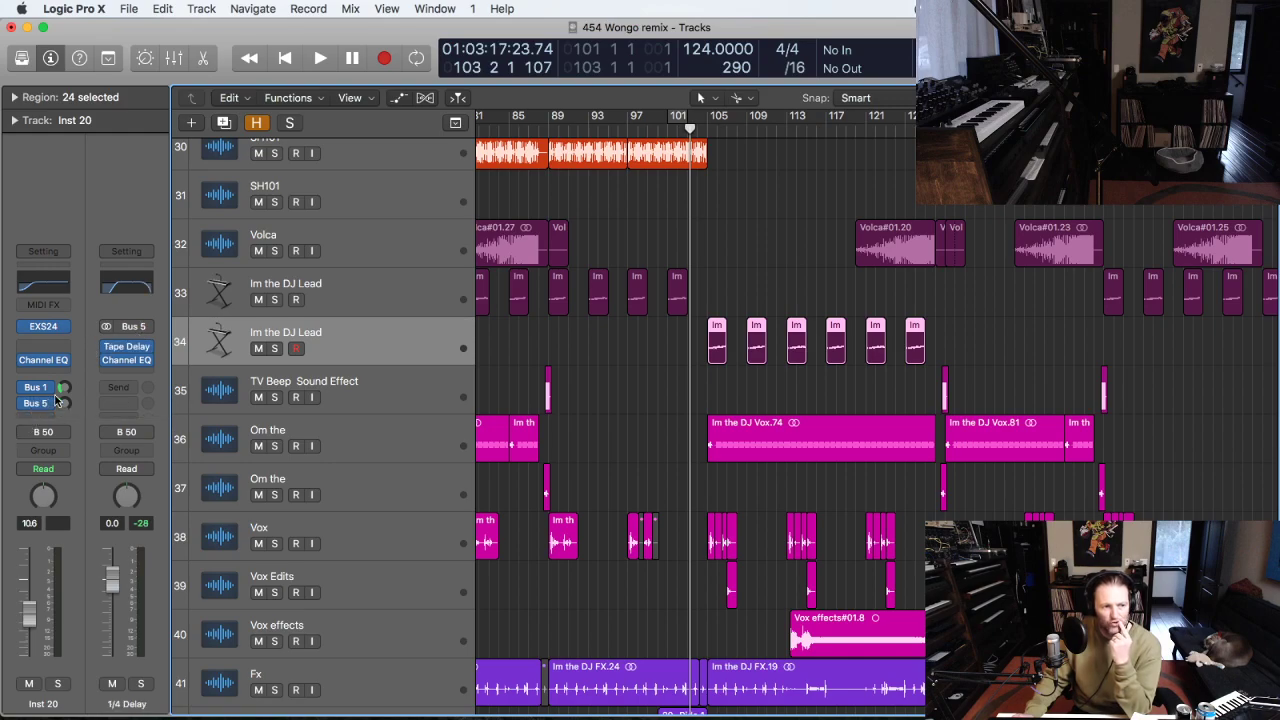
left_click(651, 352)
Select tracks 35 to 40, from TV Beep Sound Effect through Vox effects, and solo them together.
key("z")
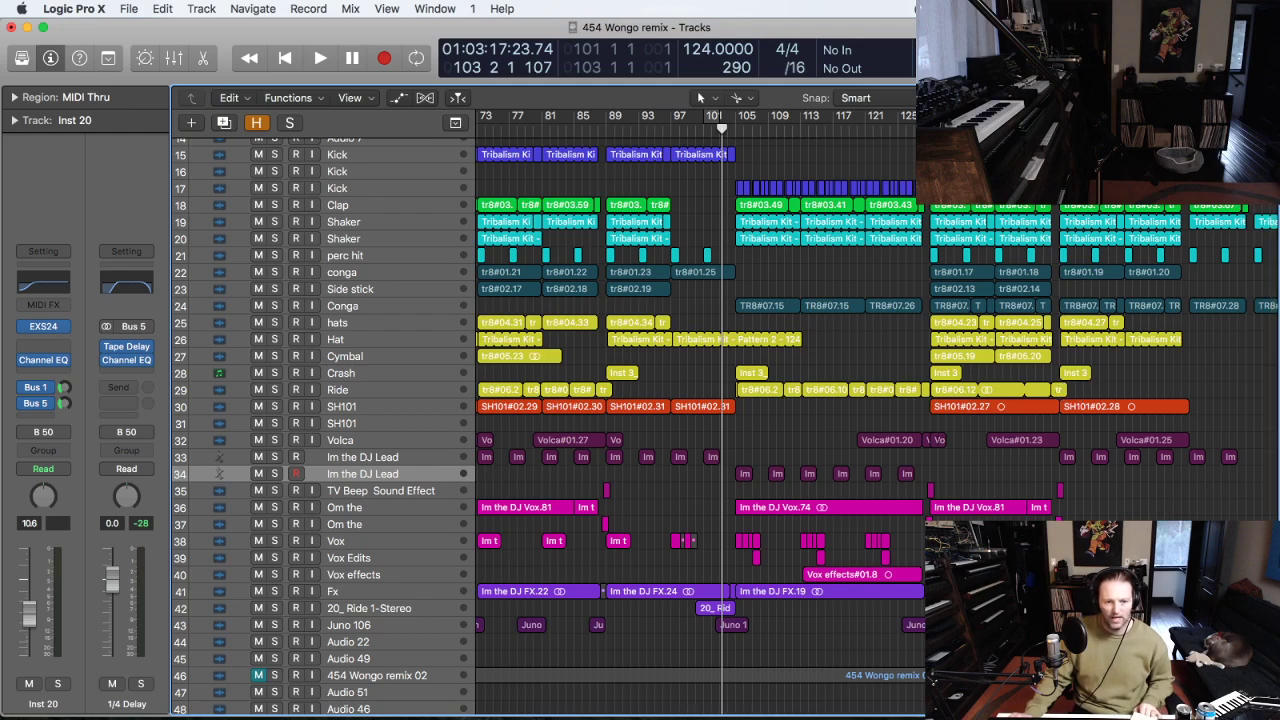
key("z")
scroll(1057, 429, "right", 3)
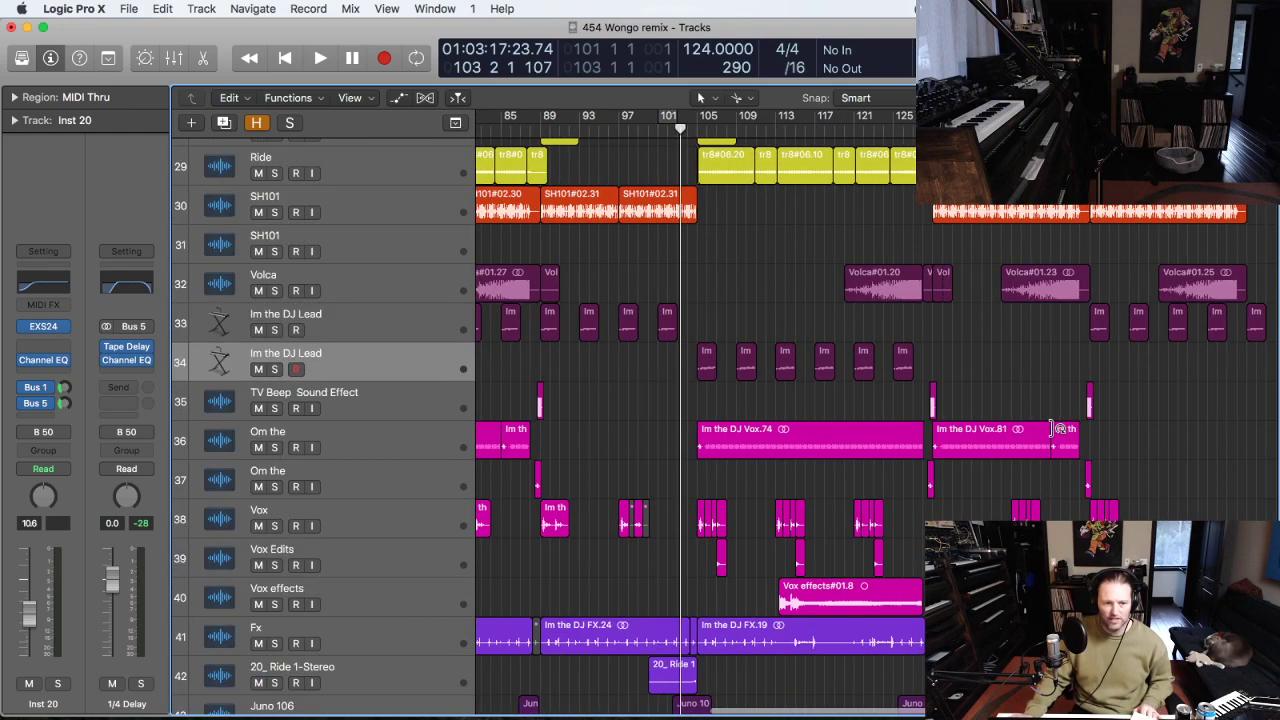
left_click(385, 405)
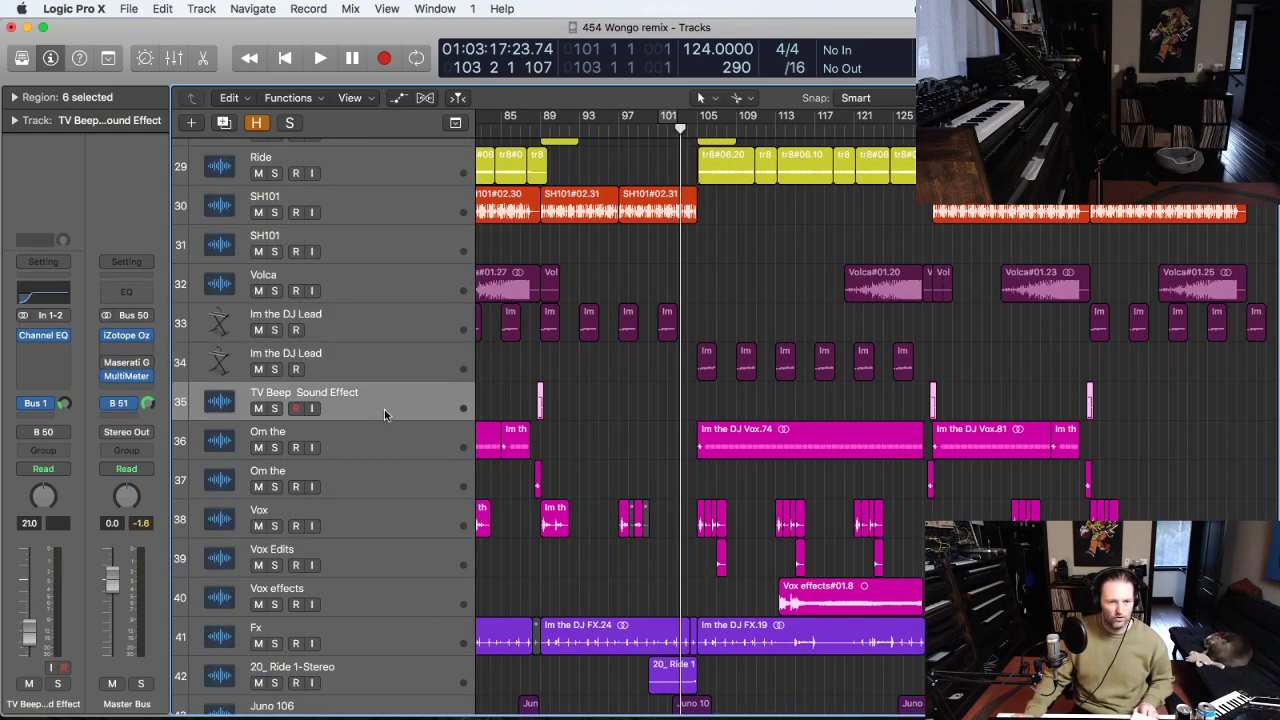
left_click(414, 598, "shift")
left_click(266, 605)
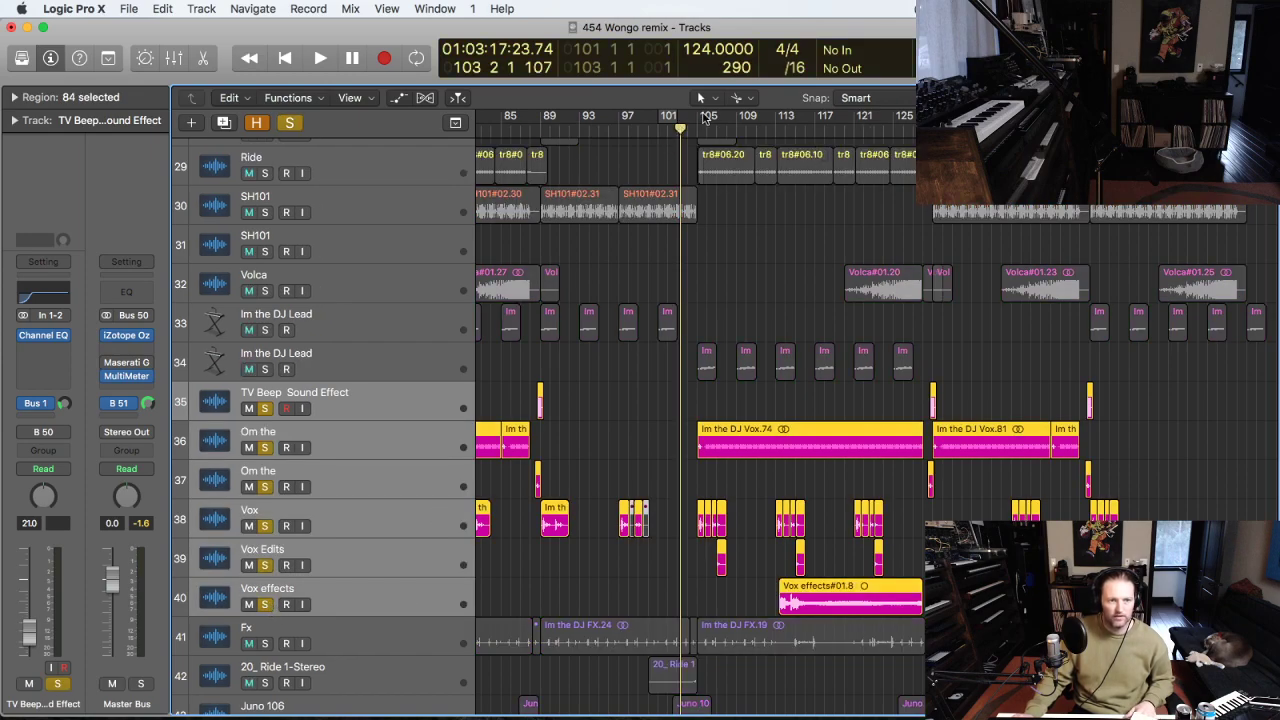
Set the cycle range to bars 105 through 129 and play the soloed vocal tracks, viewing the Vox and Vox Edits regions up close.
left_click_drag(698, 120, 932, 120)
left_click_drag(982, 682, 656, 311)
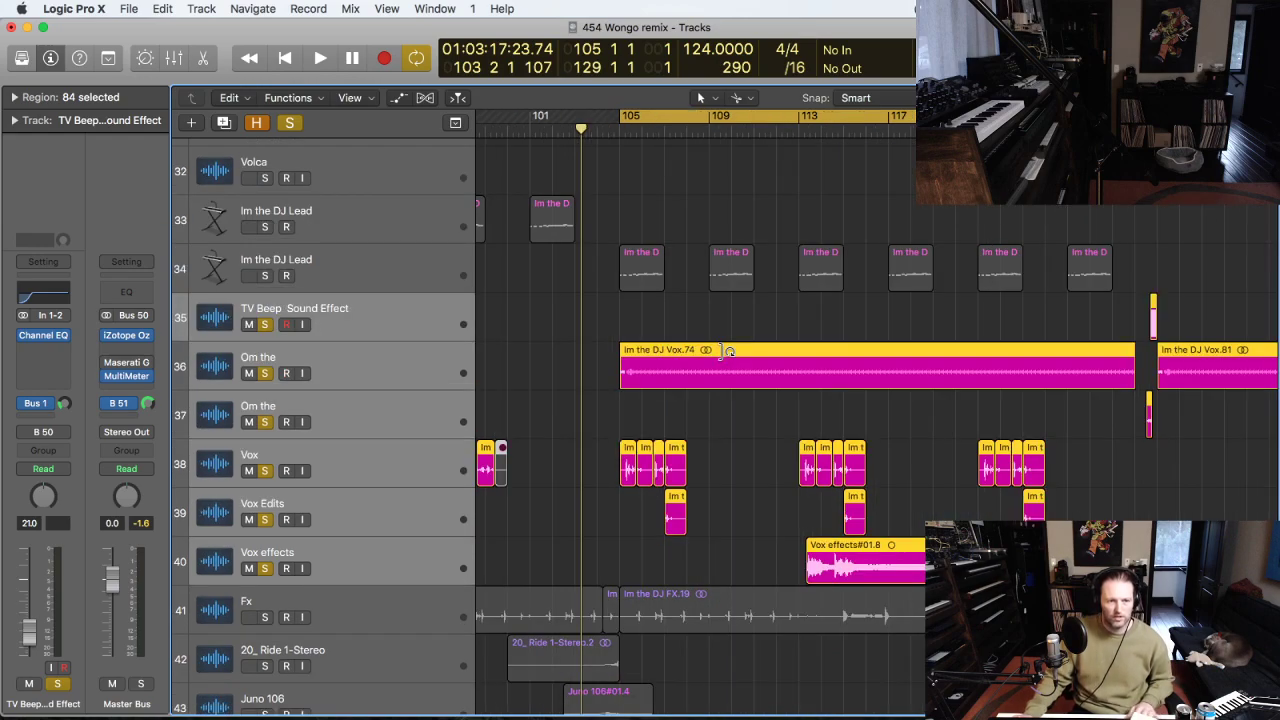
key("space")
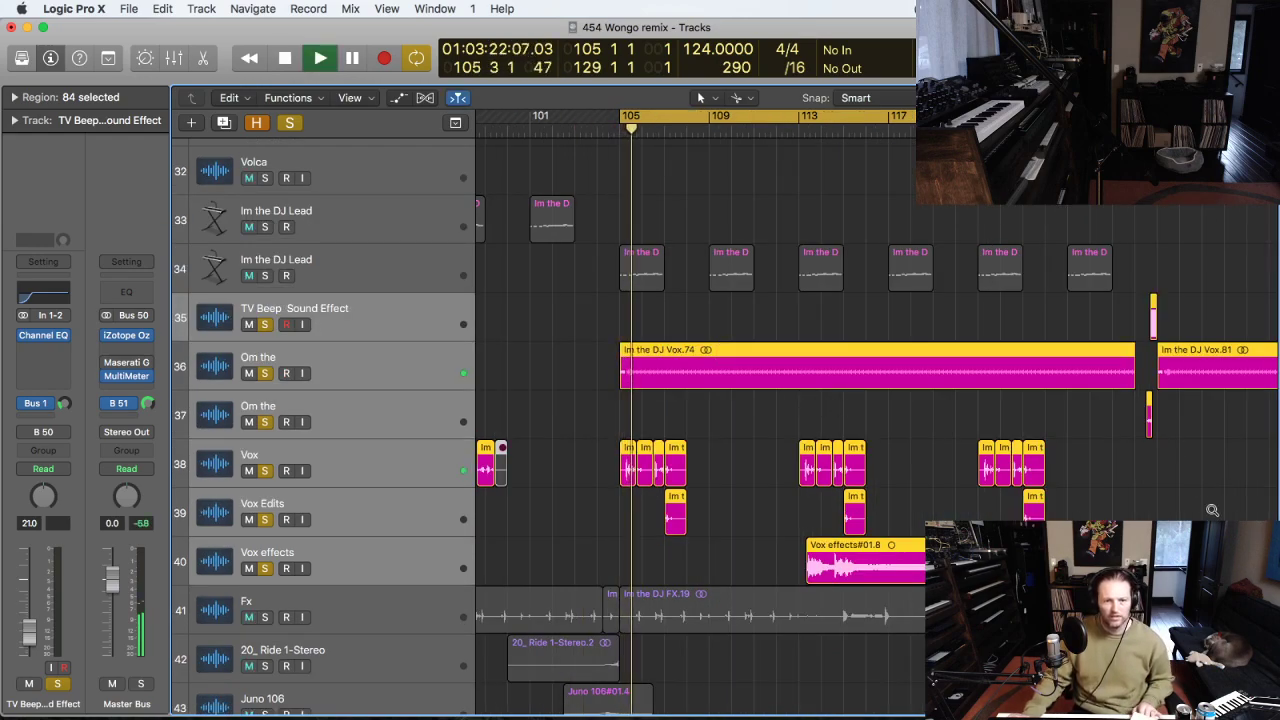
left_click_drag(1200, 505, 509, 317)
scroll(916, 397, "down", 6)
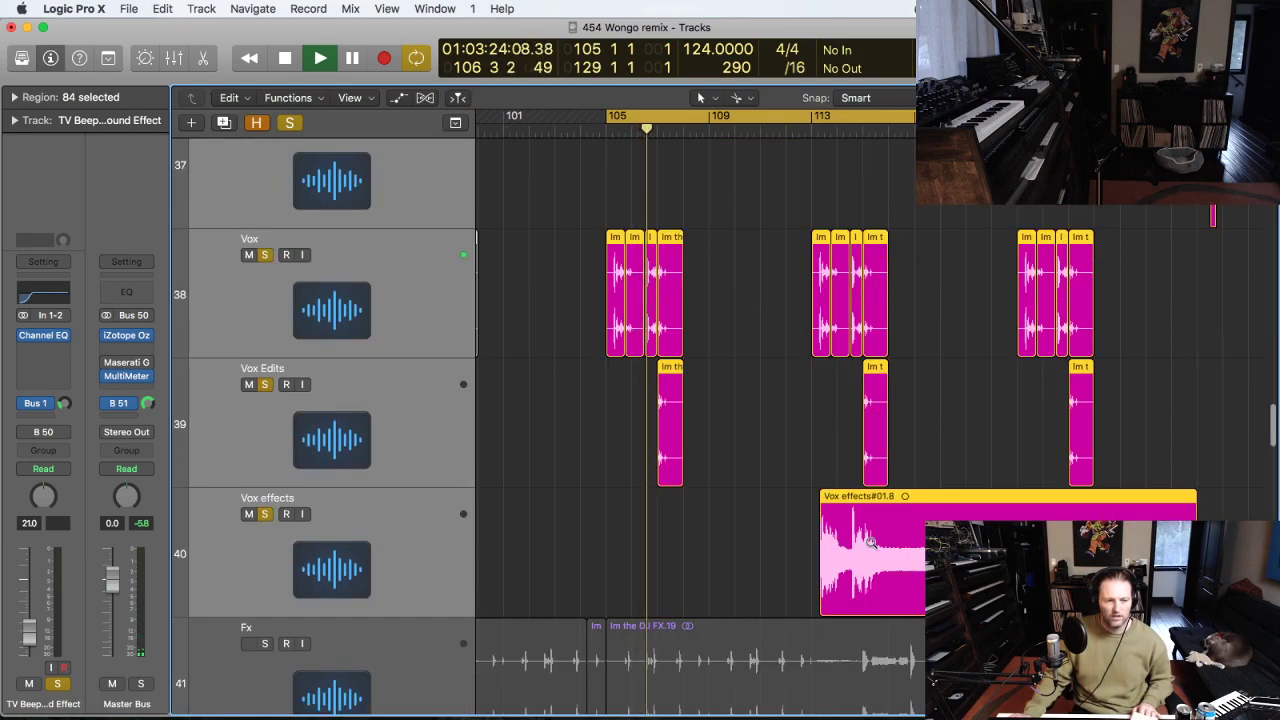
left_click_drag(873, 542, 492, 165)
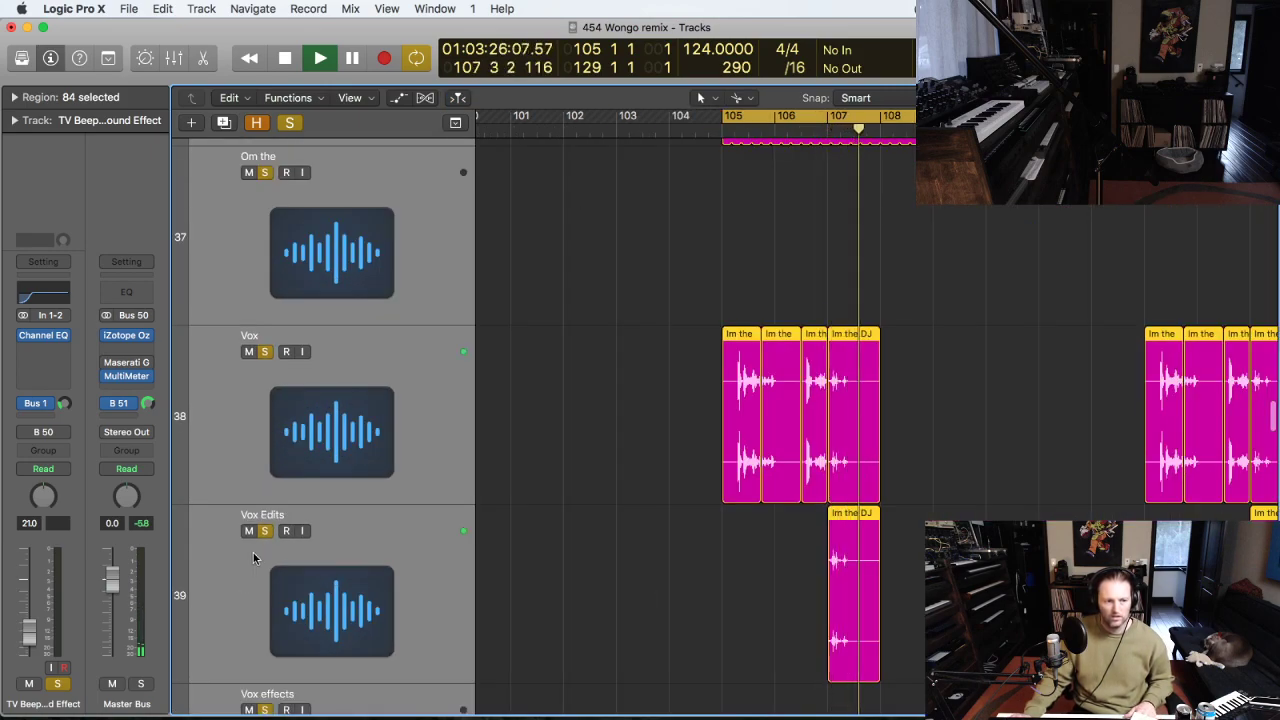
Stop playback, select the Vox Edits track and examine its Delay Designer settings and bar 107 region, closing the plug-in afterward.
left_click(354, 572)
key("space")
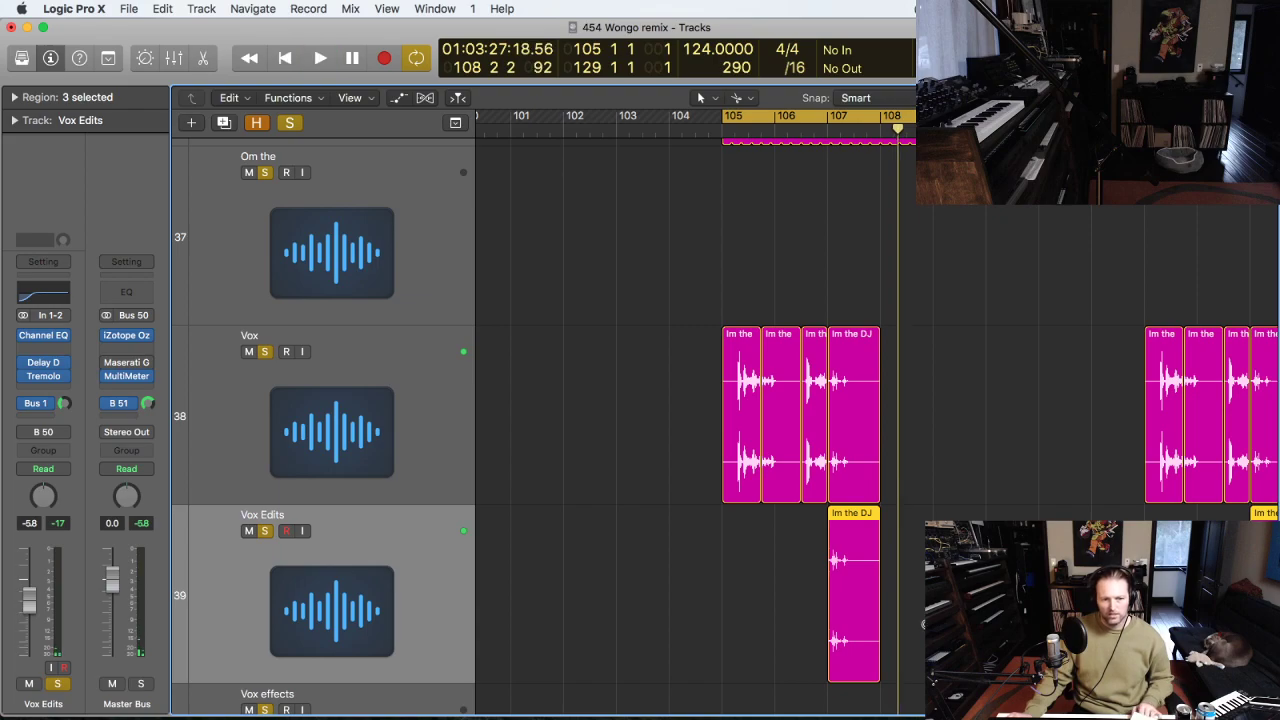
left_click_drag(923, 624, 751, 303)
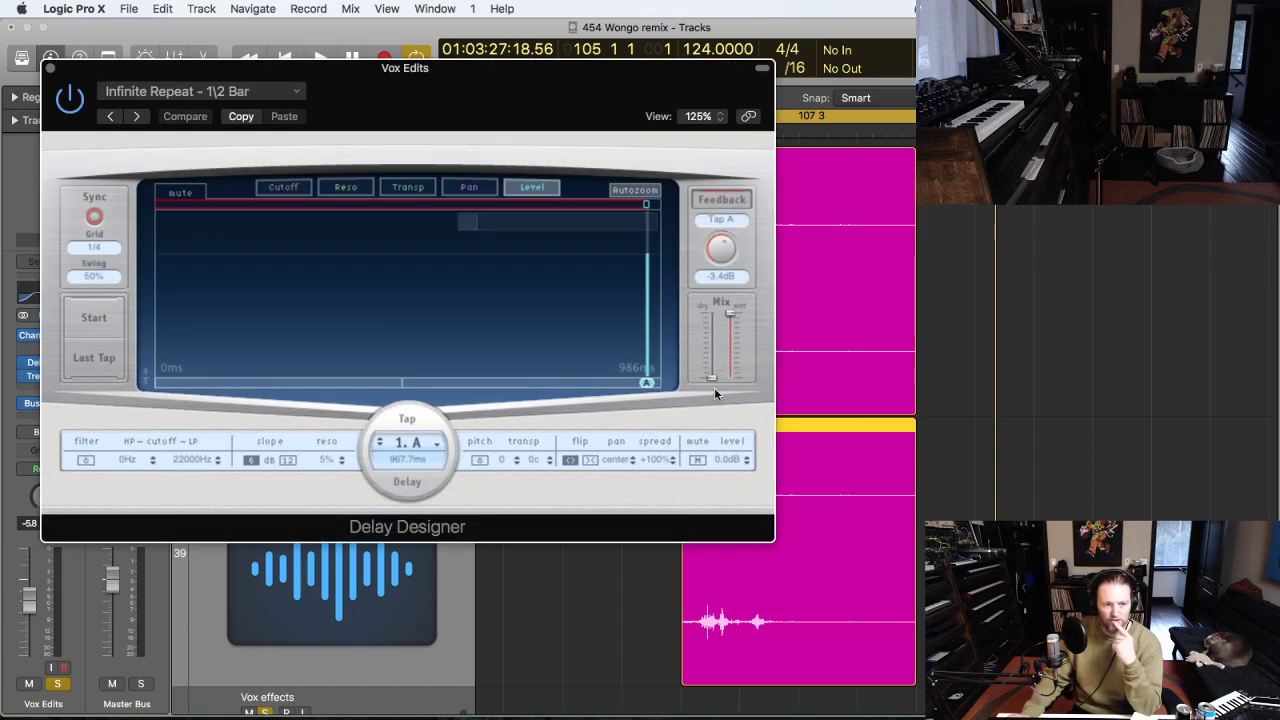
left_click(842, 267)
left_click(845, 547)
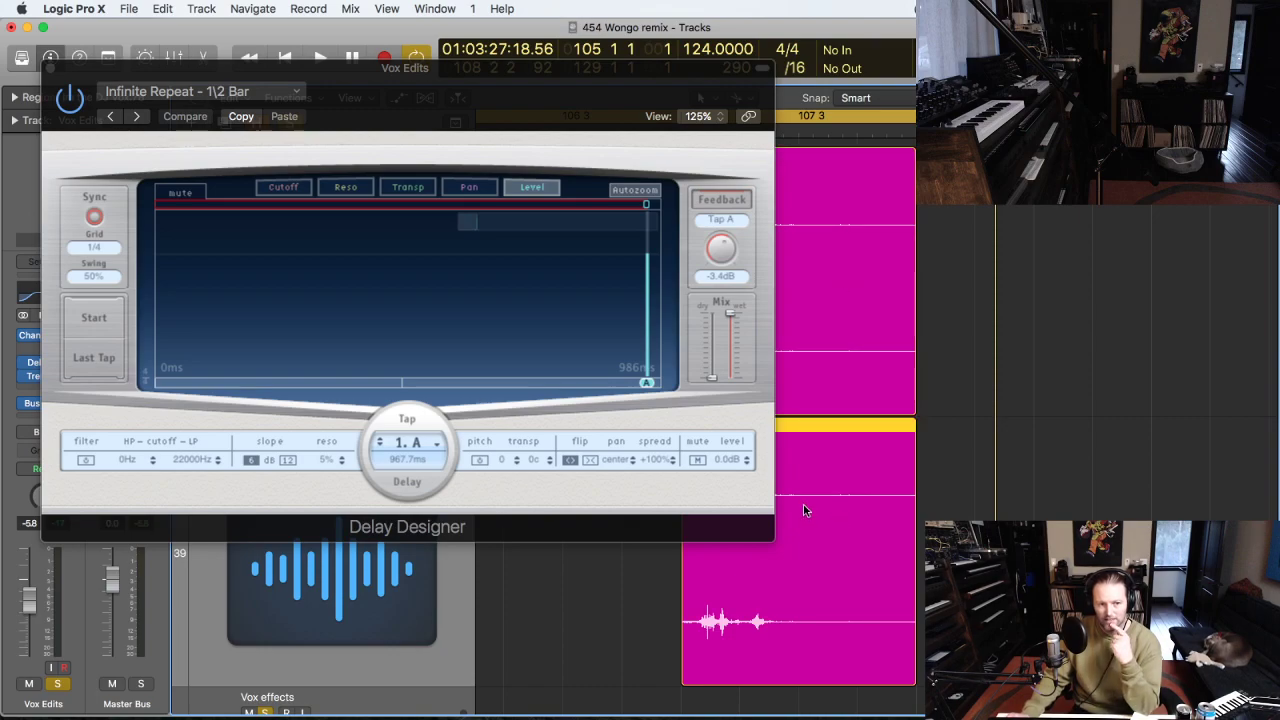
left_click_drag(515, 76, 757, 50)
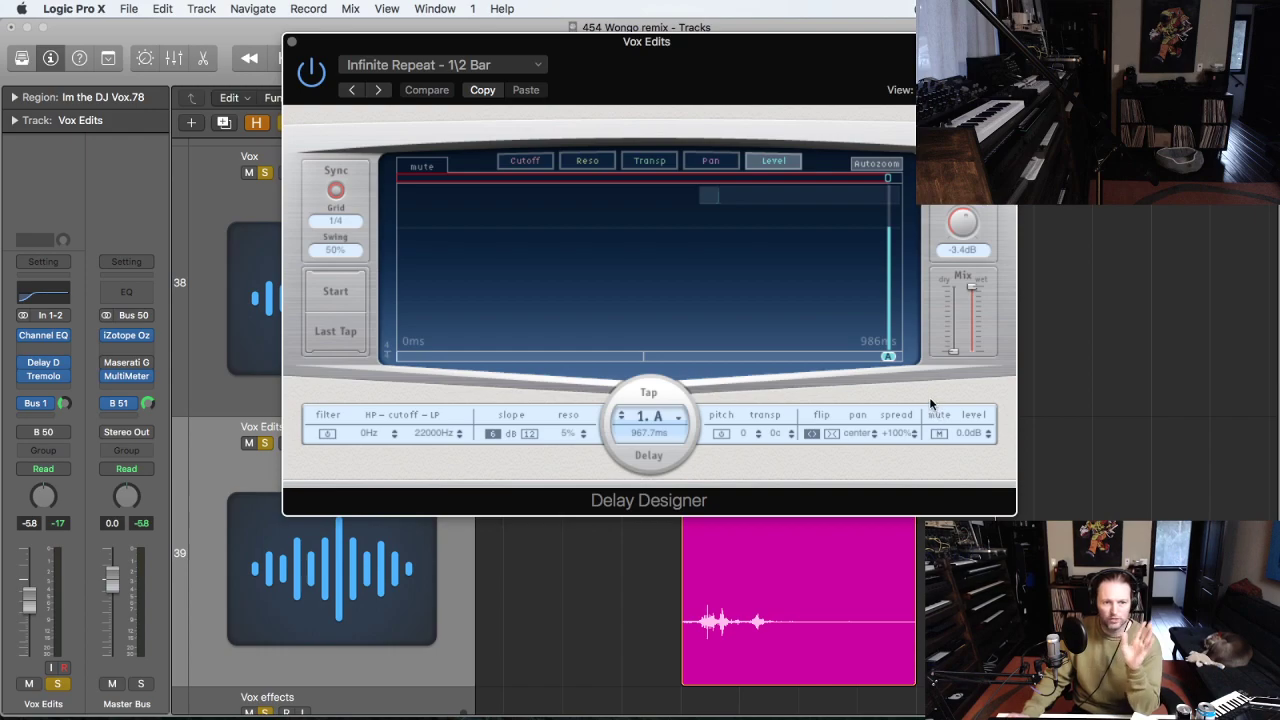
left_click(291, 44)
Solo only the Vox Edits track, play its delayed vocal in the cycle range, and turn the solo off.
left_click(265, 443)
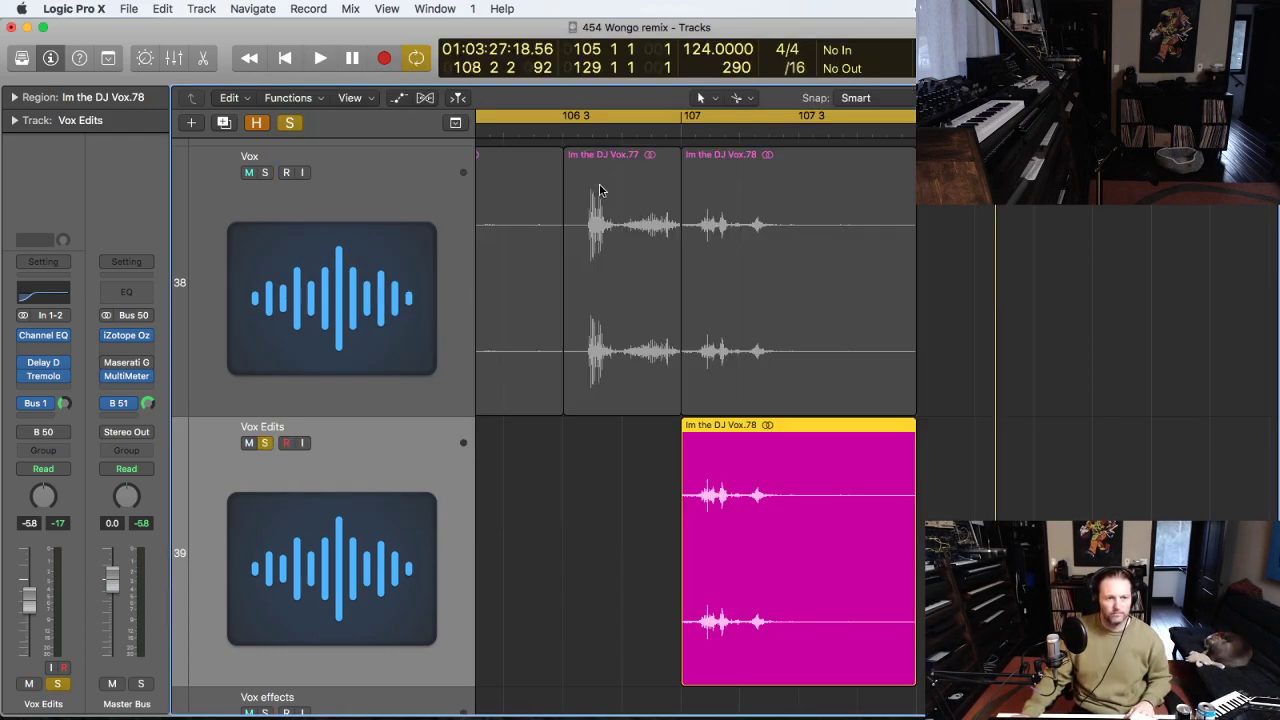
left_click(594, 130)
key("space")
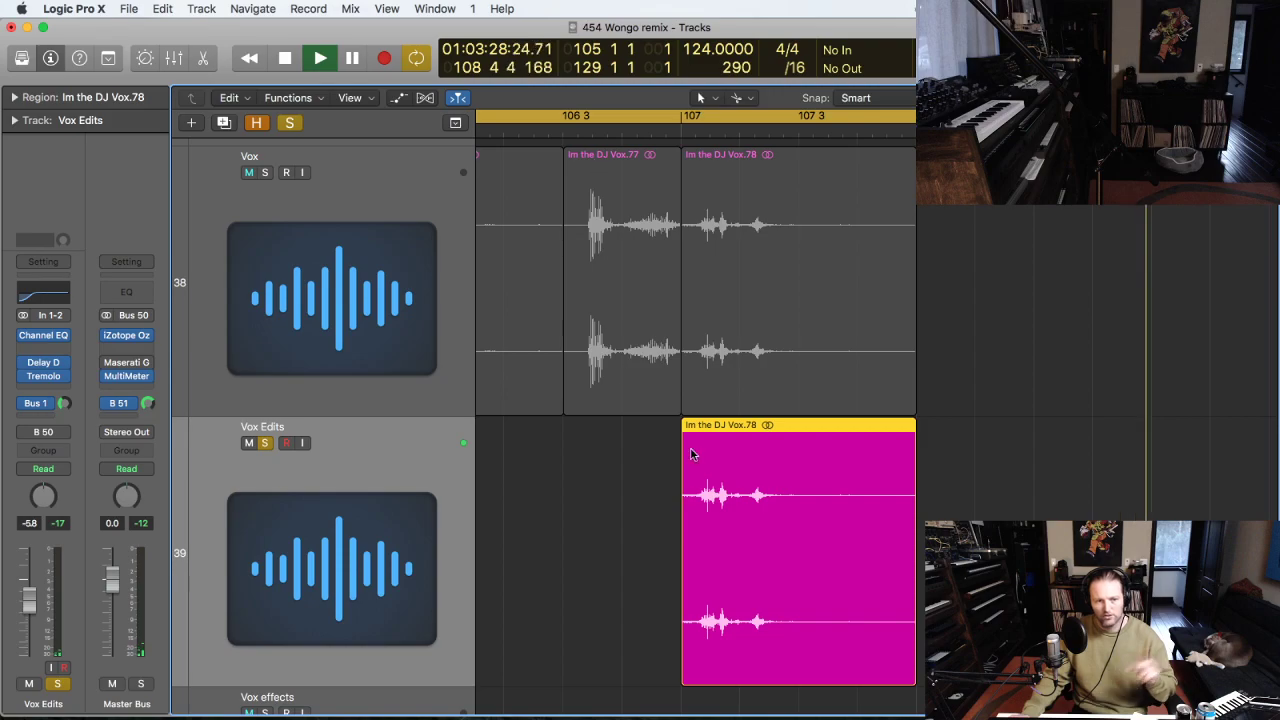
left_click(513, 504, "ctrl+alt")
key("space")
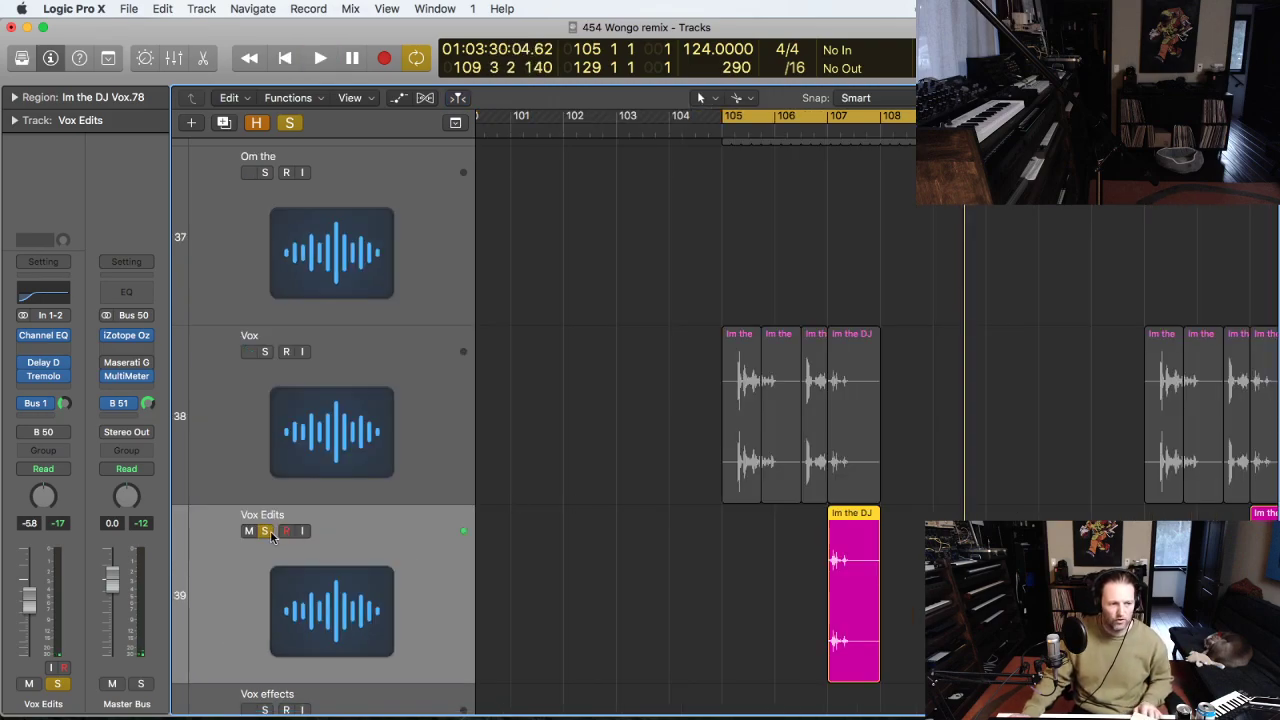
left_click(265, 531)
Solo the Om the track, track 36, and play its Im the DJ Vox.74 region.
left_click(752, 516, "ctrl+alt")
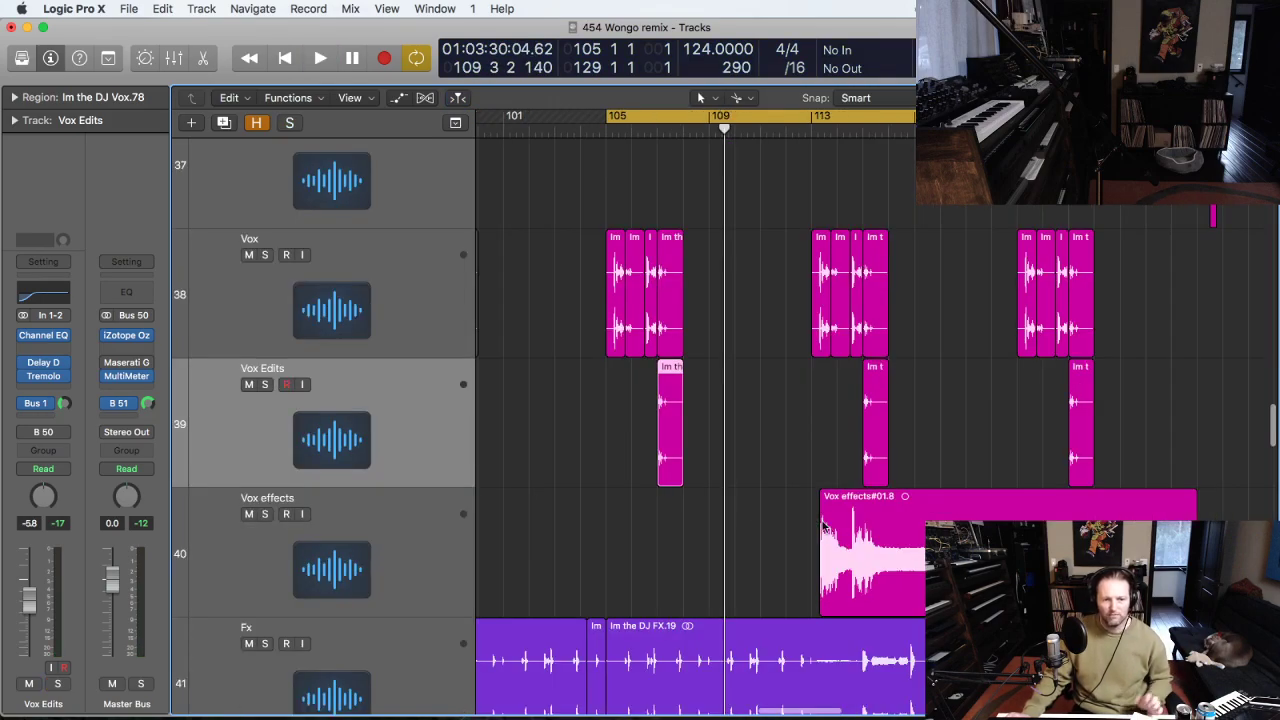
left_click(785, 434)
left_click(785, 430, "ctrl+alt")
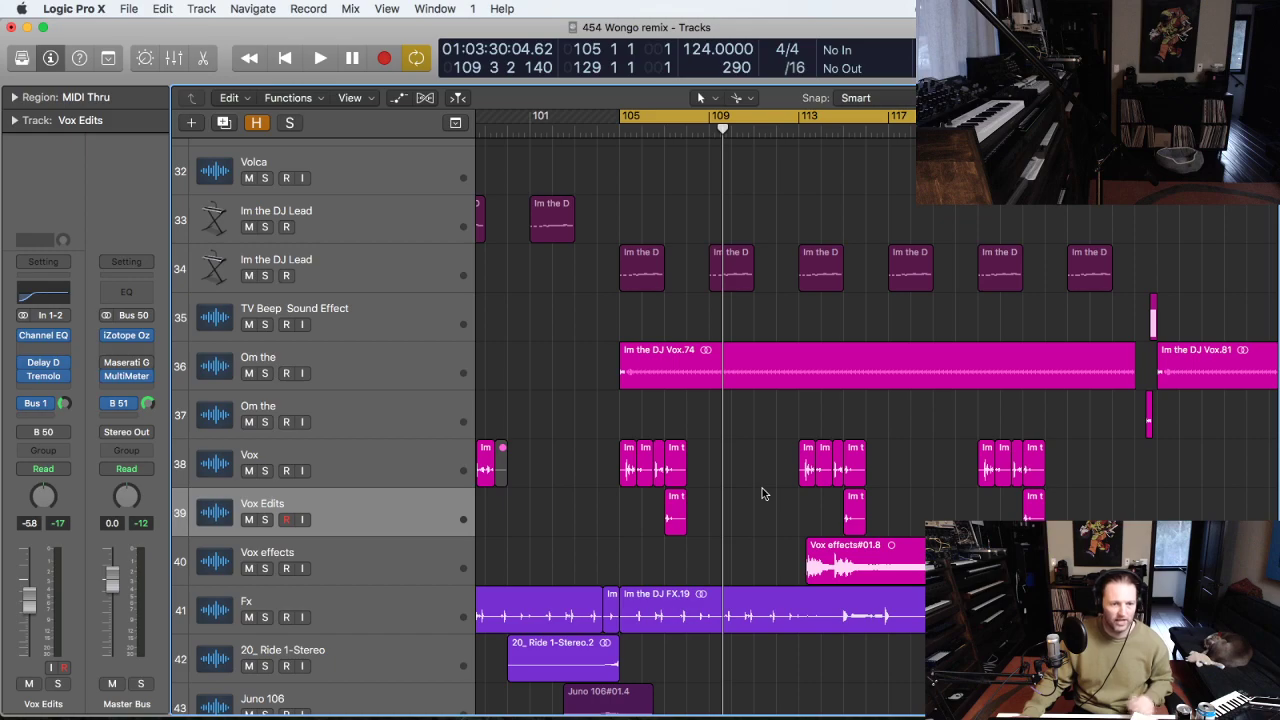
left_click(366, 371)
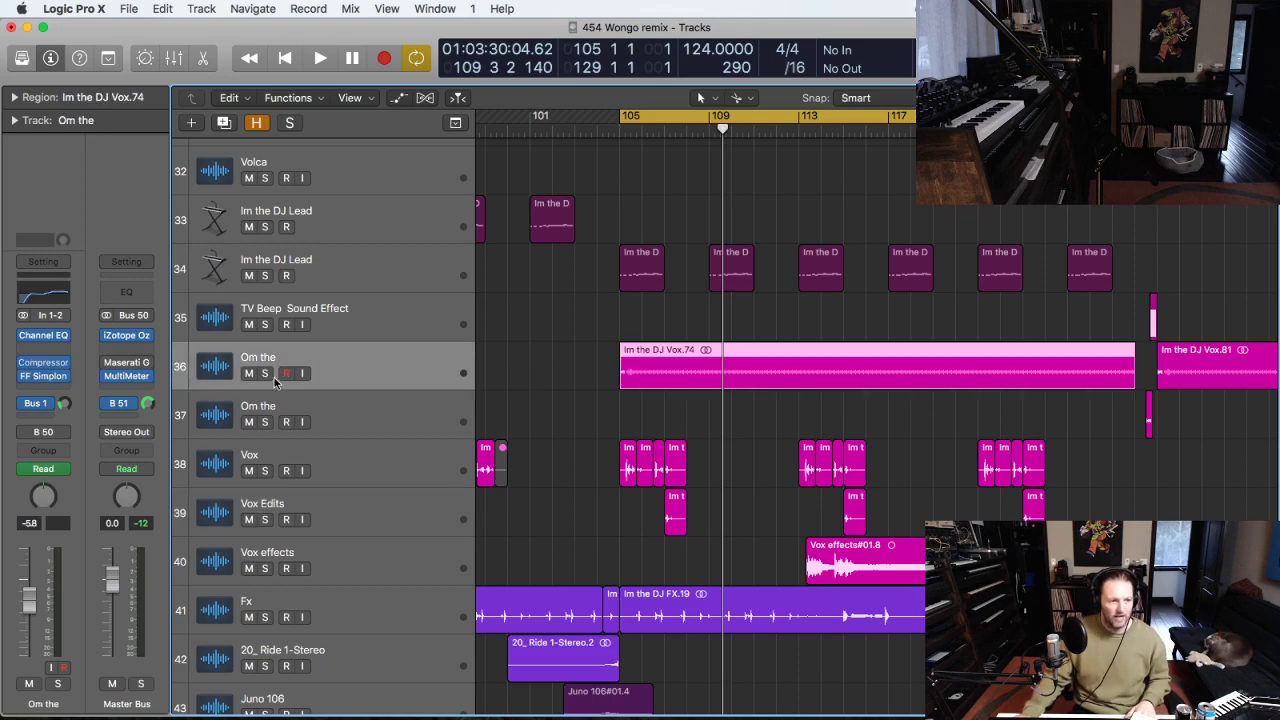
left_click(265, 373)
key("space")
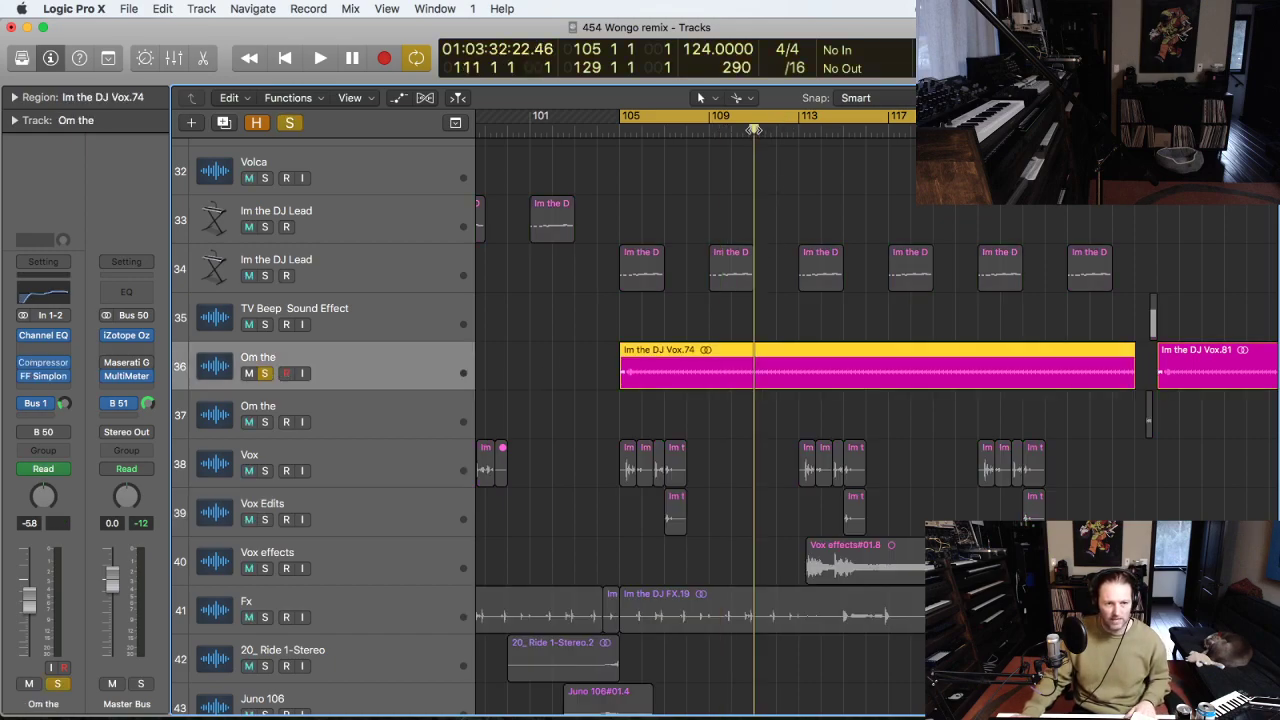
Show track 36's FF Simplon filter frequency automation during playback, hide it again, and turn off the track's solo.
key("a")
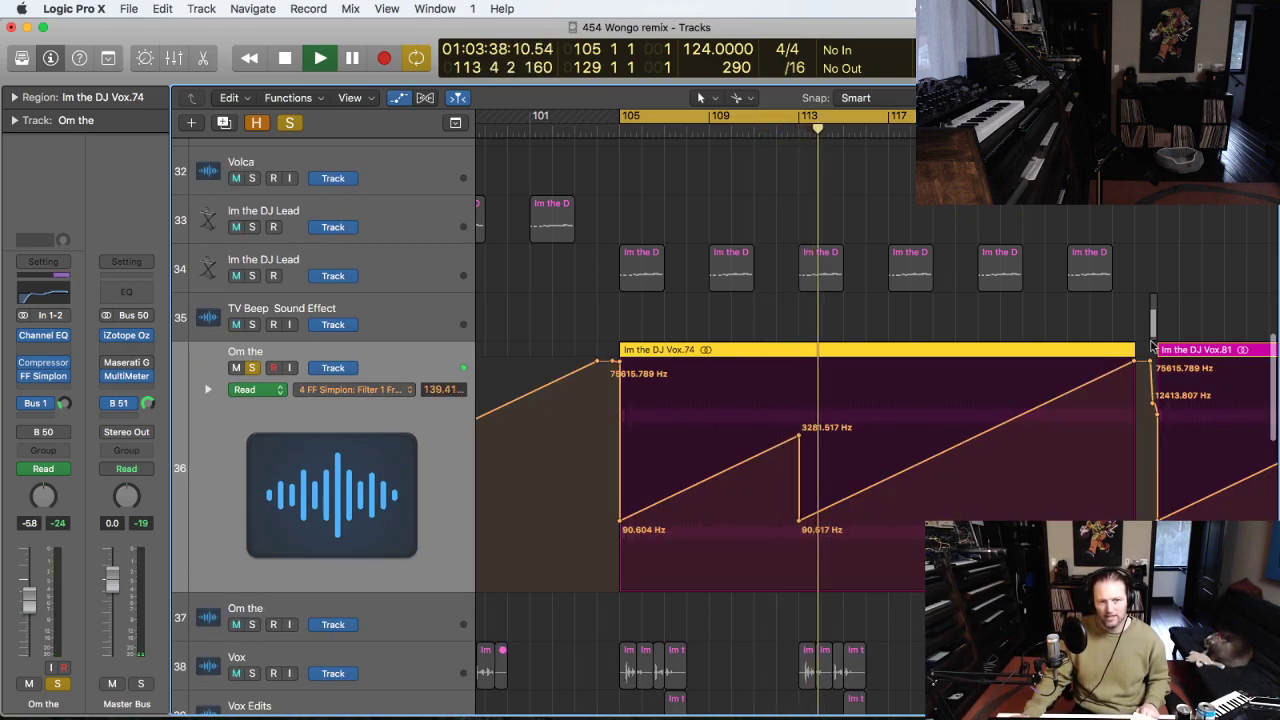
key("a")
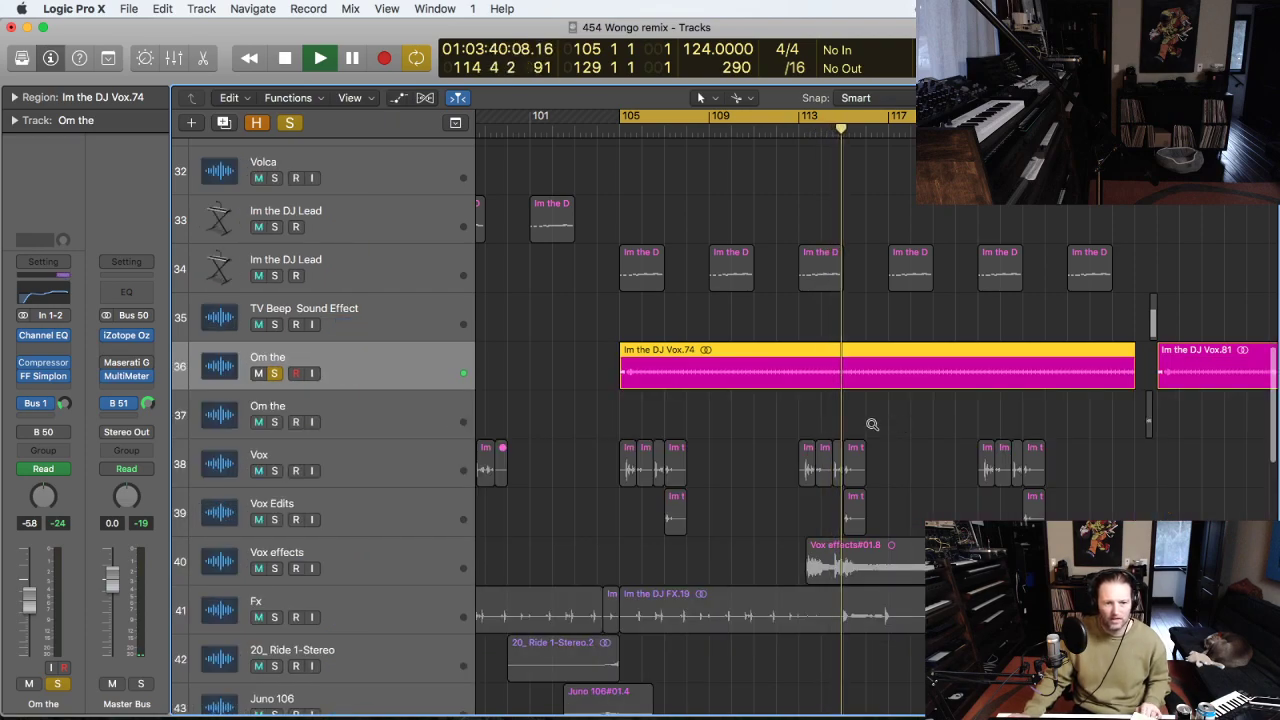
left_click(871, 423, "ctrl+alt")
left_click(278, 448)
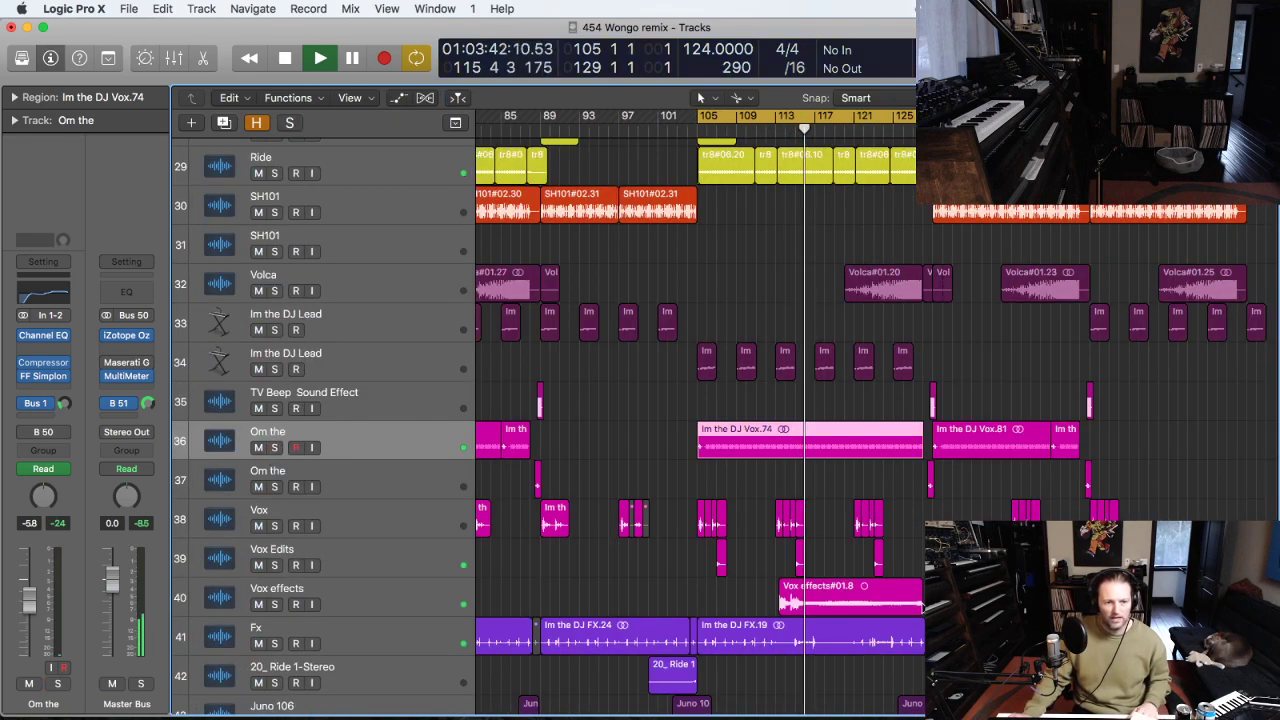
Stop playback, select the Vox effects track and solo it.
left_click_drag(580, 424, 1076, 620)
key("space")
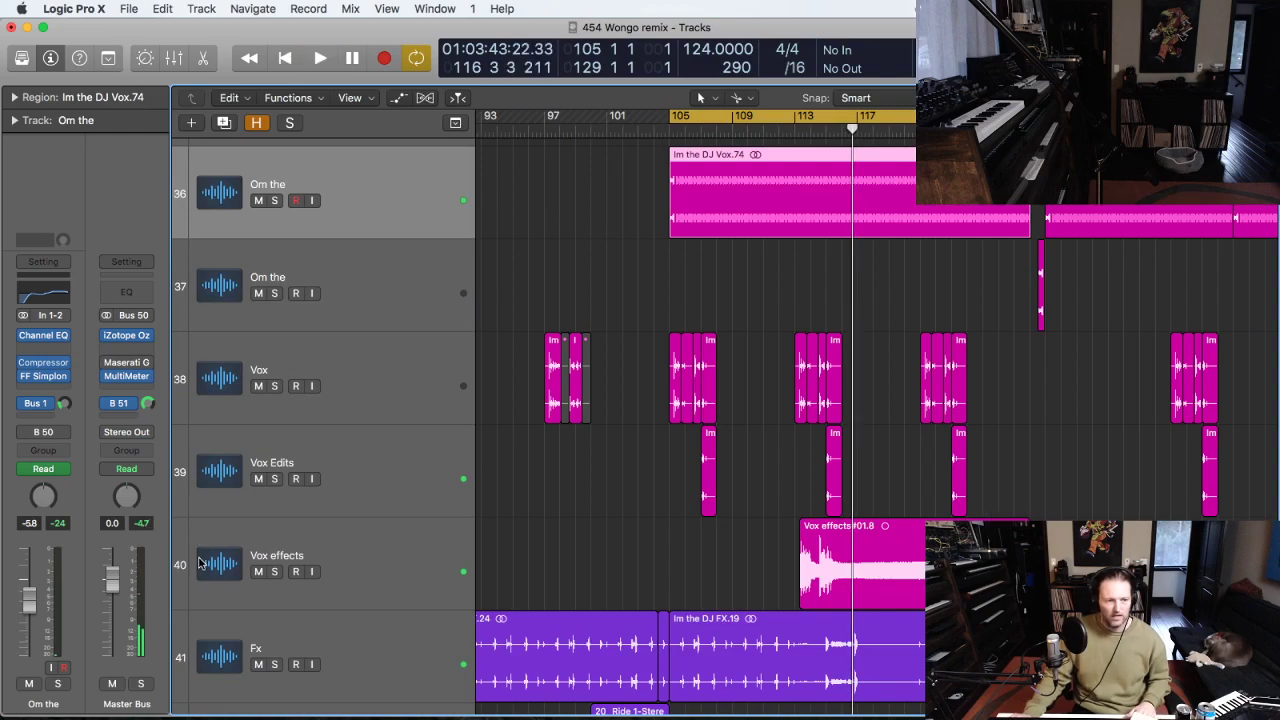
left_click(372, 553)
left_click(274, 572)
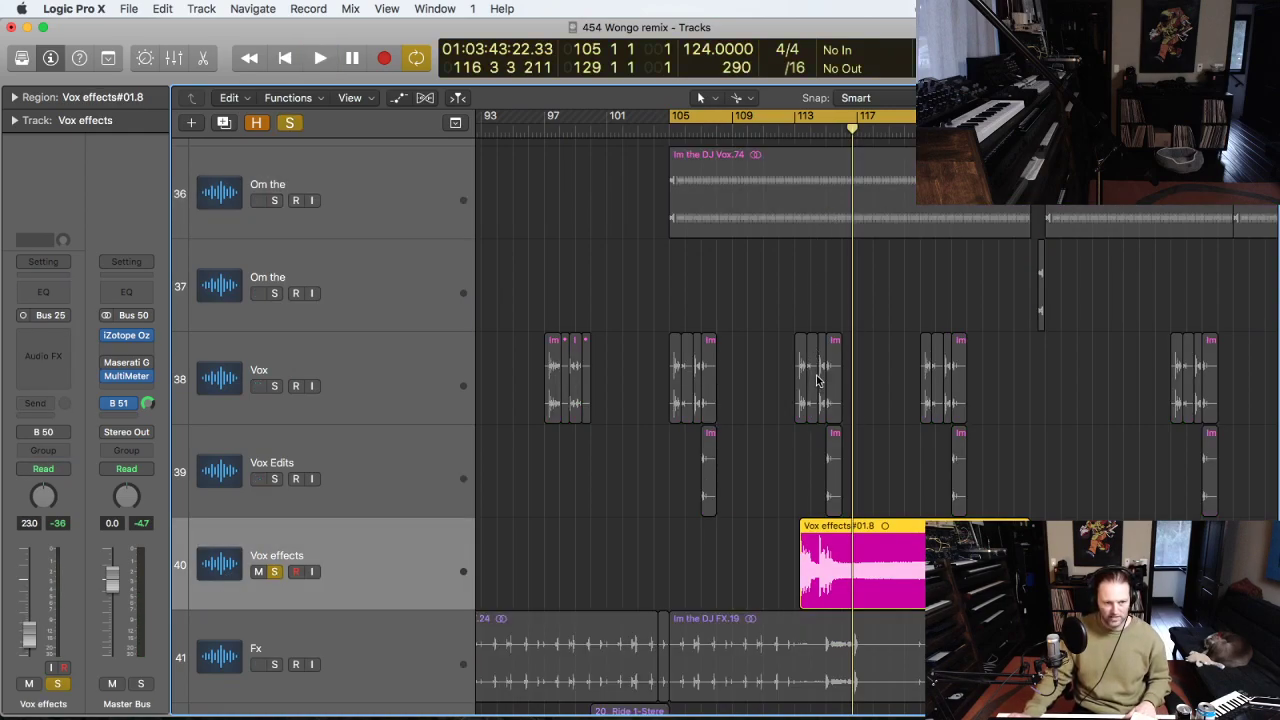
Solo the Vox track alongside Vox effects and play both from bar 113.
left_click_drag(948, 664, 661, 533)
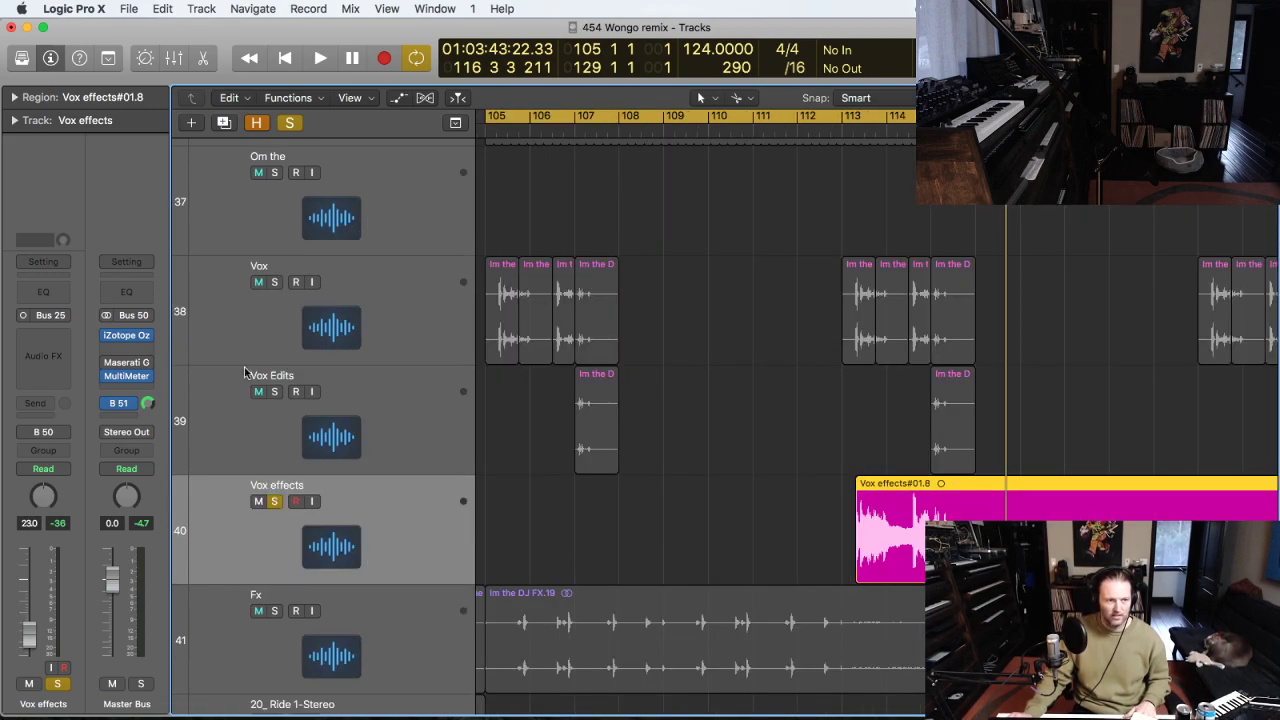
left_click(275, 283)
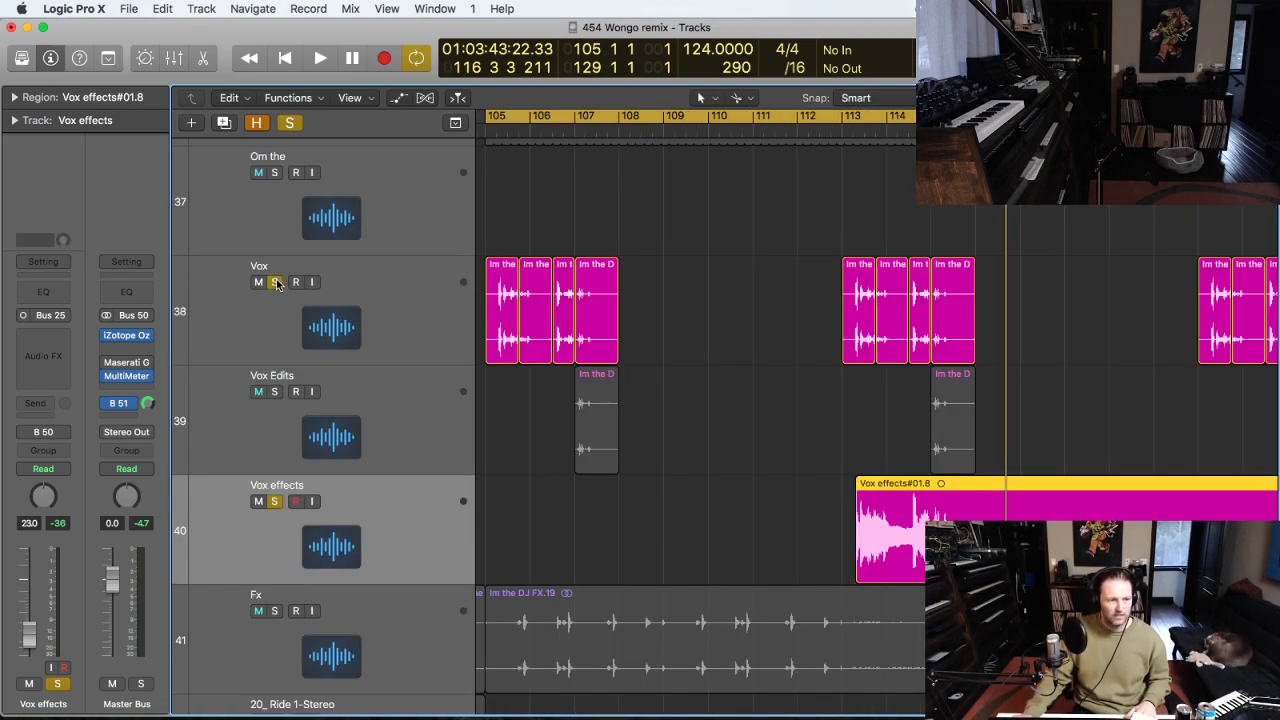
double_click(840, 131)
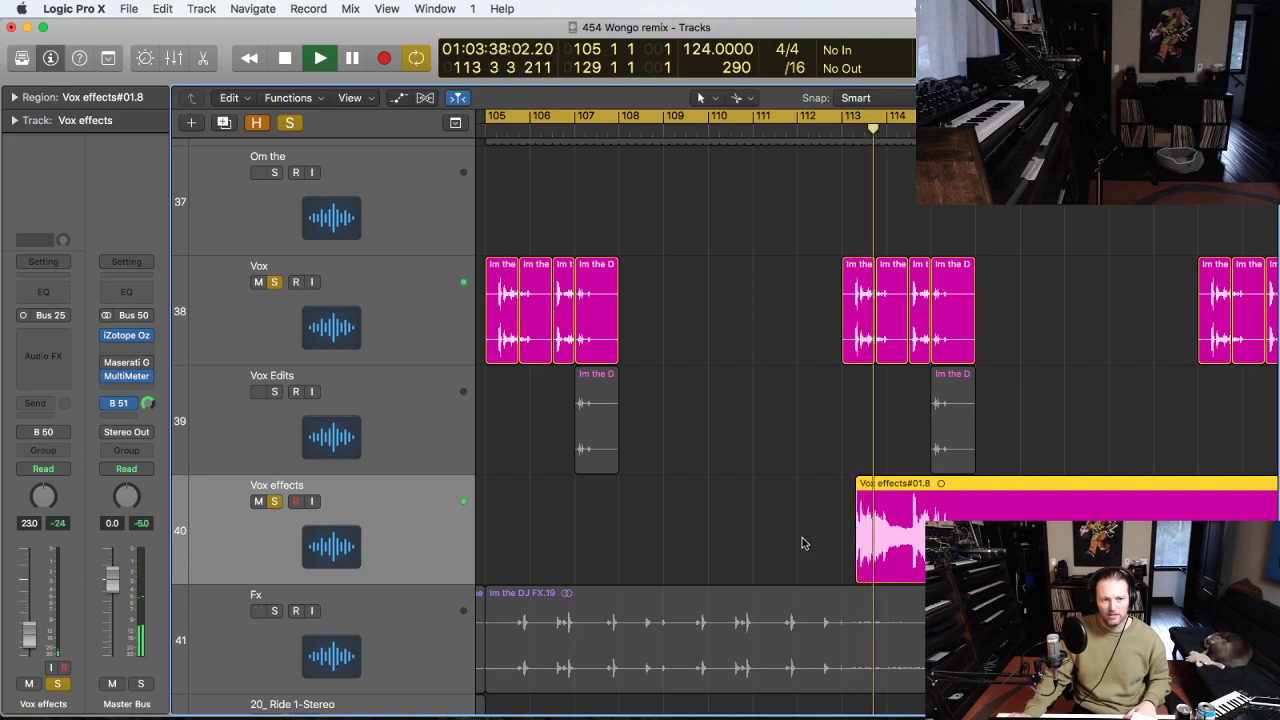
scroll(729, 451, "right", 5)
left_click(758, 425)
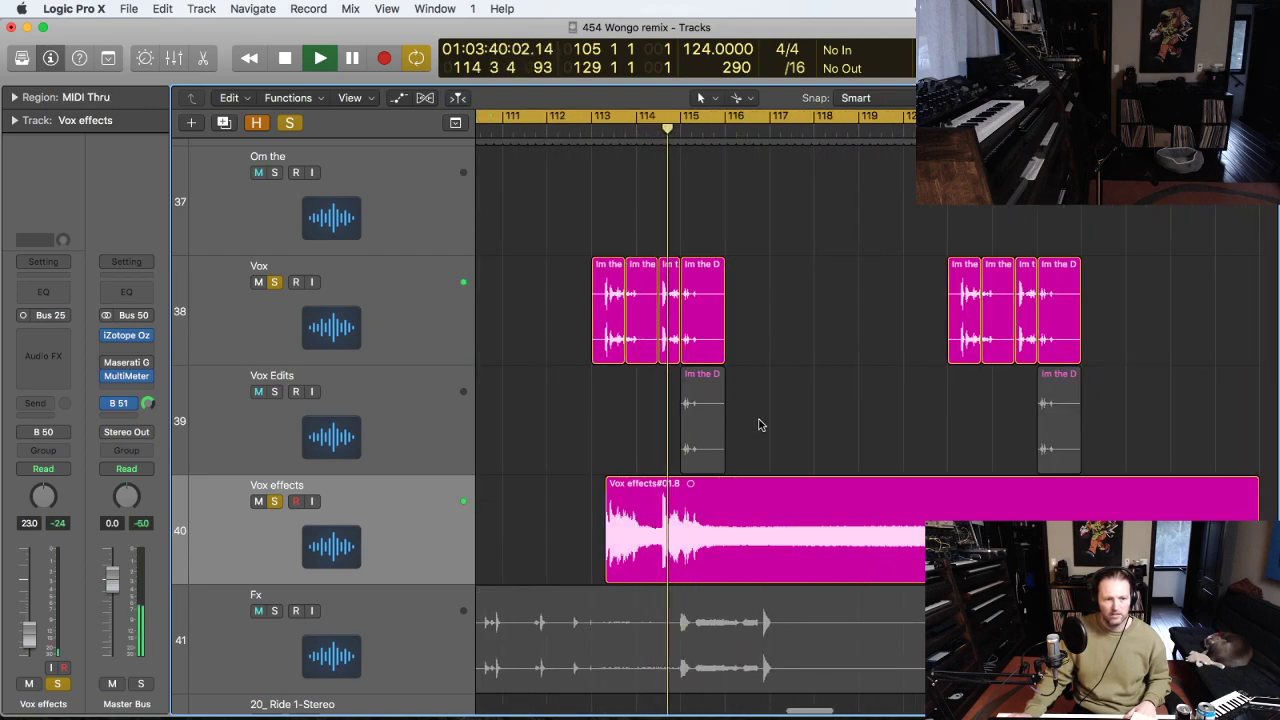
Turn off the Vox track's solo to hear Vox effects alone, stop playback and clear the Vox effects solo.
left_click(274, 282)
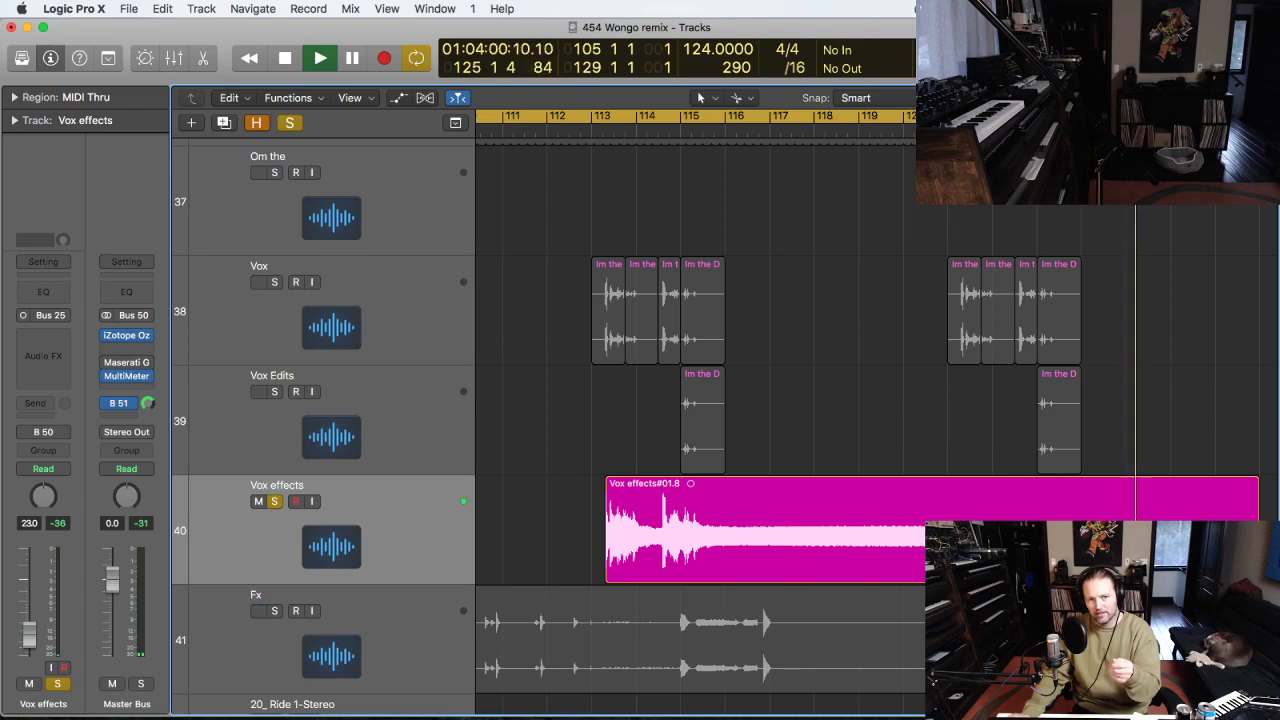
key("space")
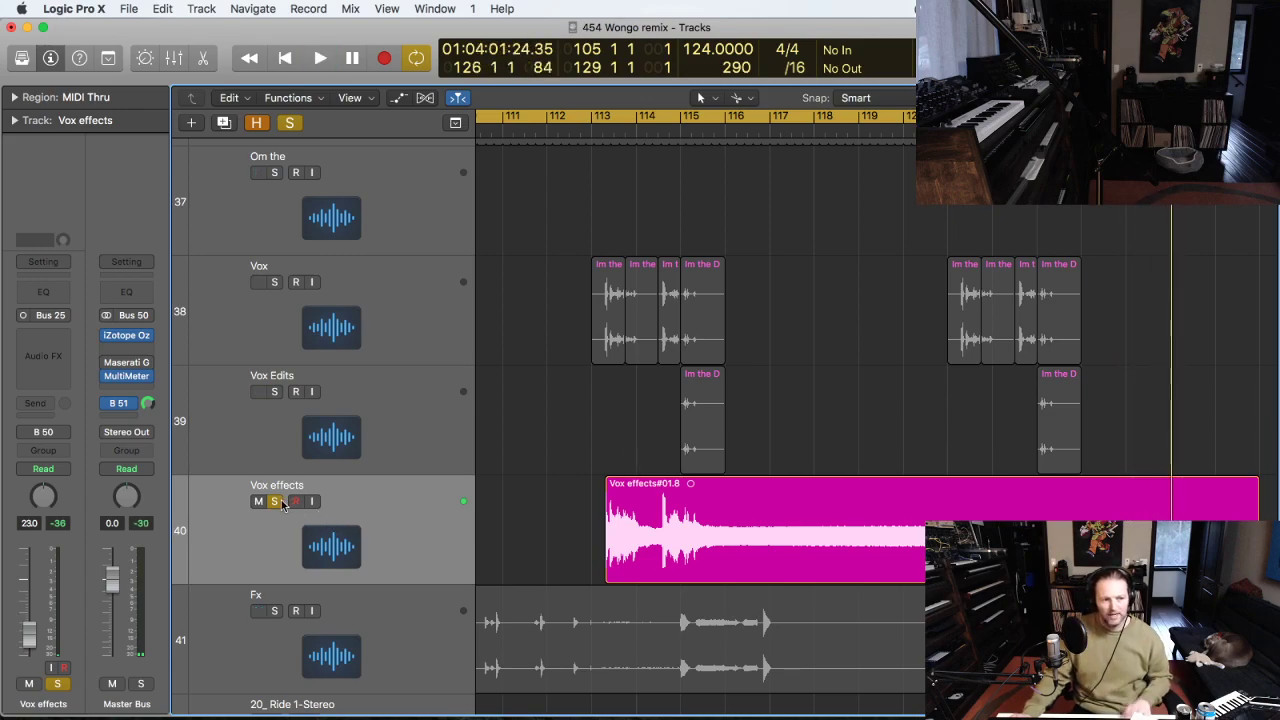
left_click(276, 502)
key("z")
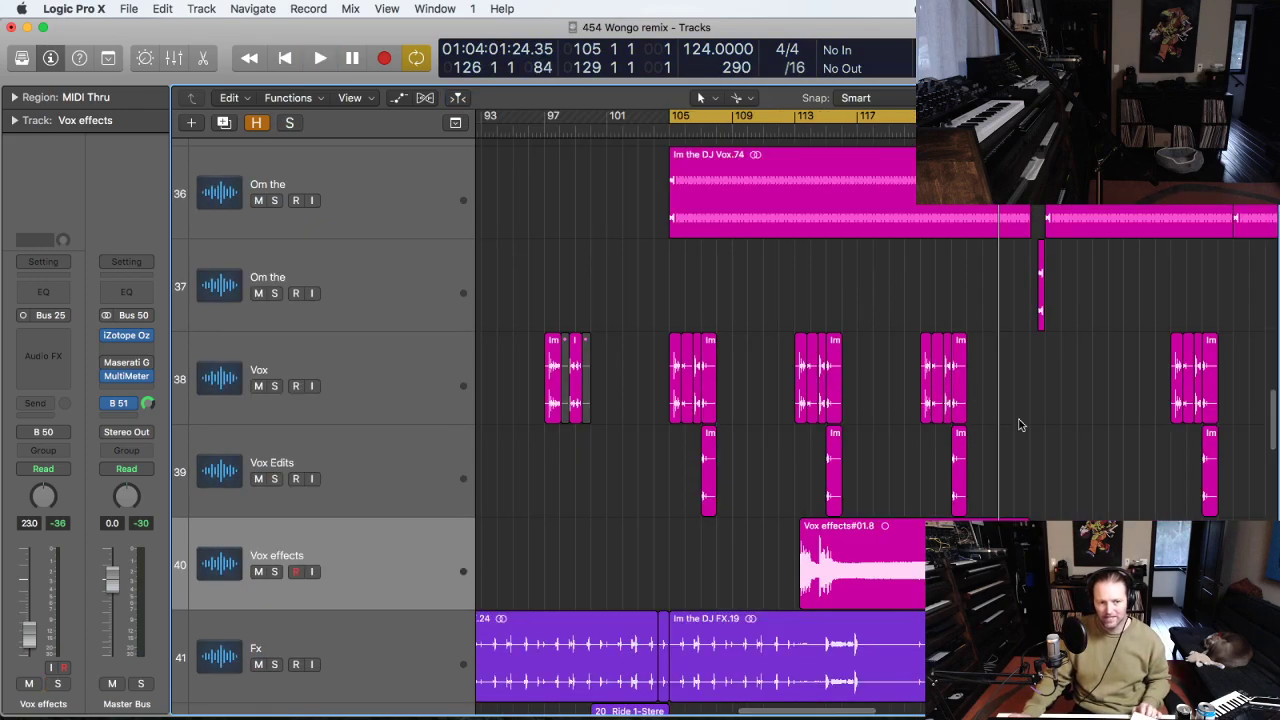
left_click(1104, 417, "ctrl+alt")
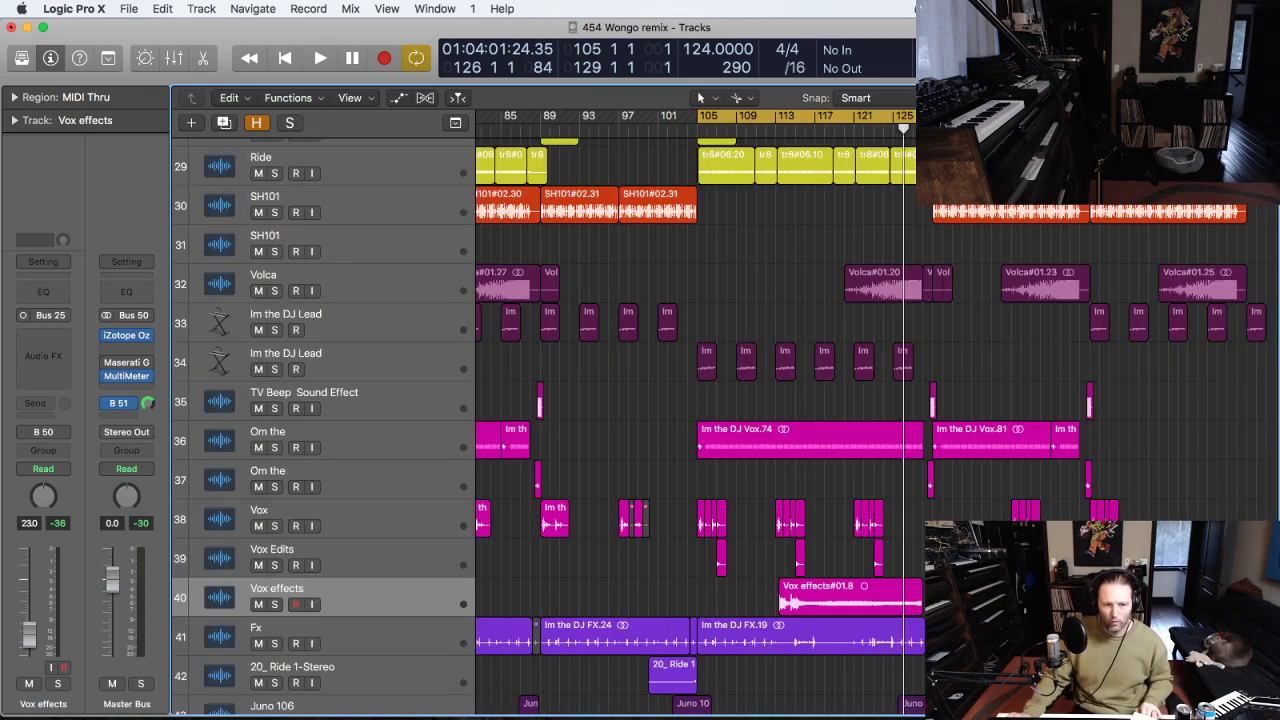
Turn off cycle mode and play the full mix from bar 126 through track 37's vocal cut and the TV Beep region into bar 129.
left_click_drag(1013, 640, 749, 328)
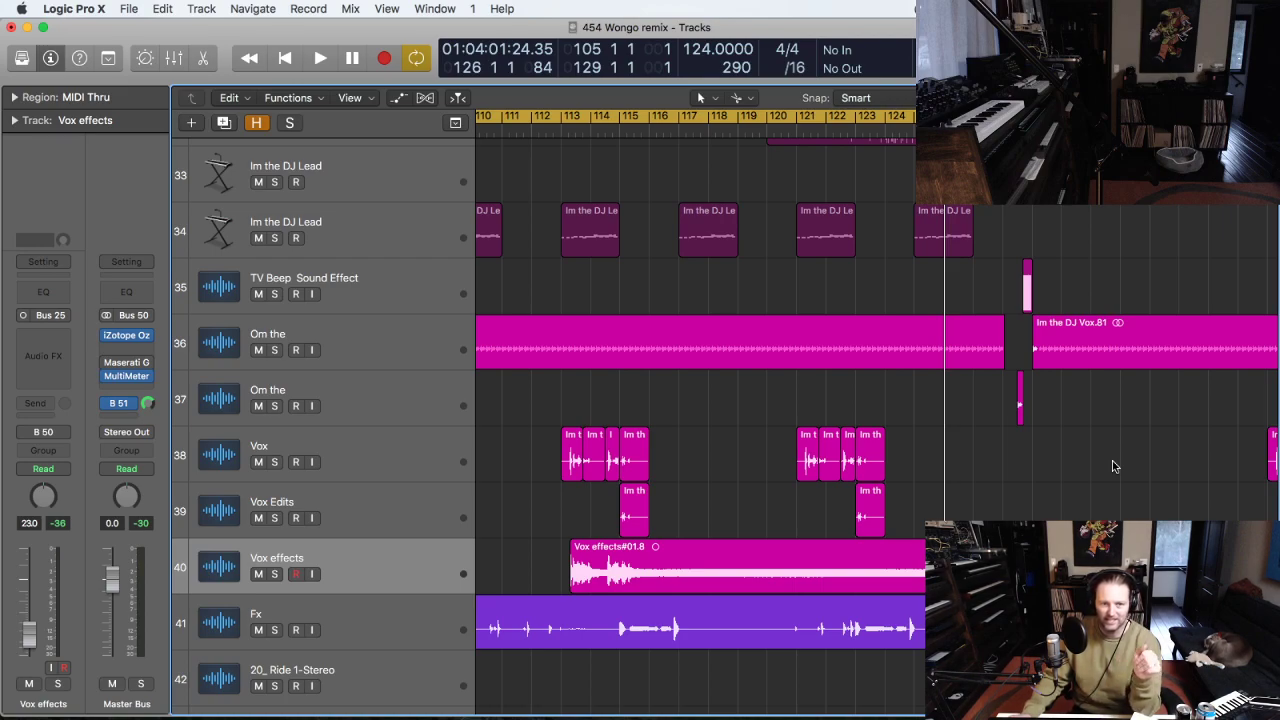
key("c")
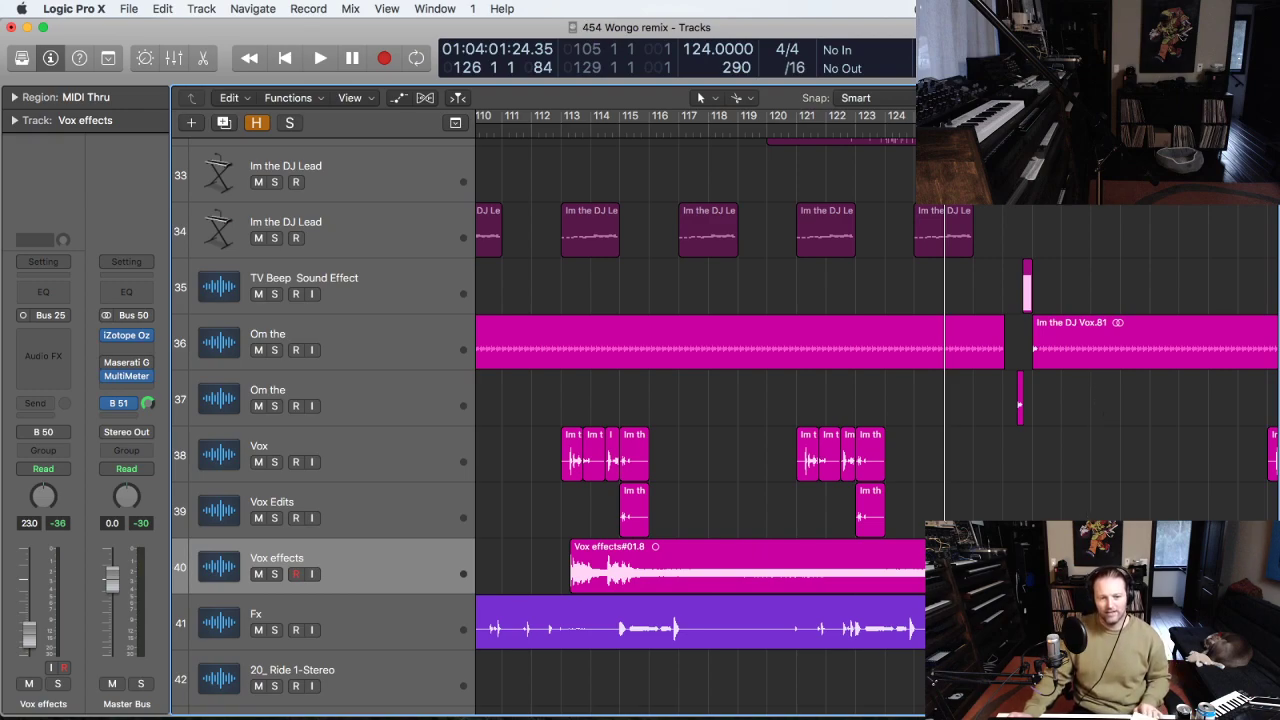
left_click_drag(938, 279, 889, 210)
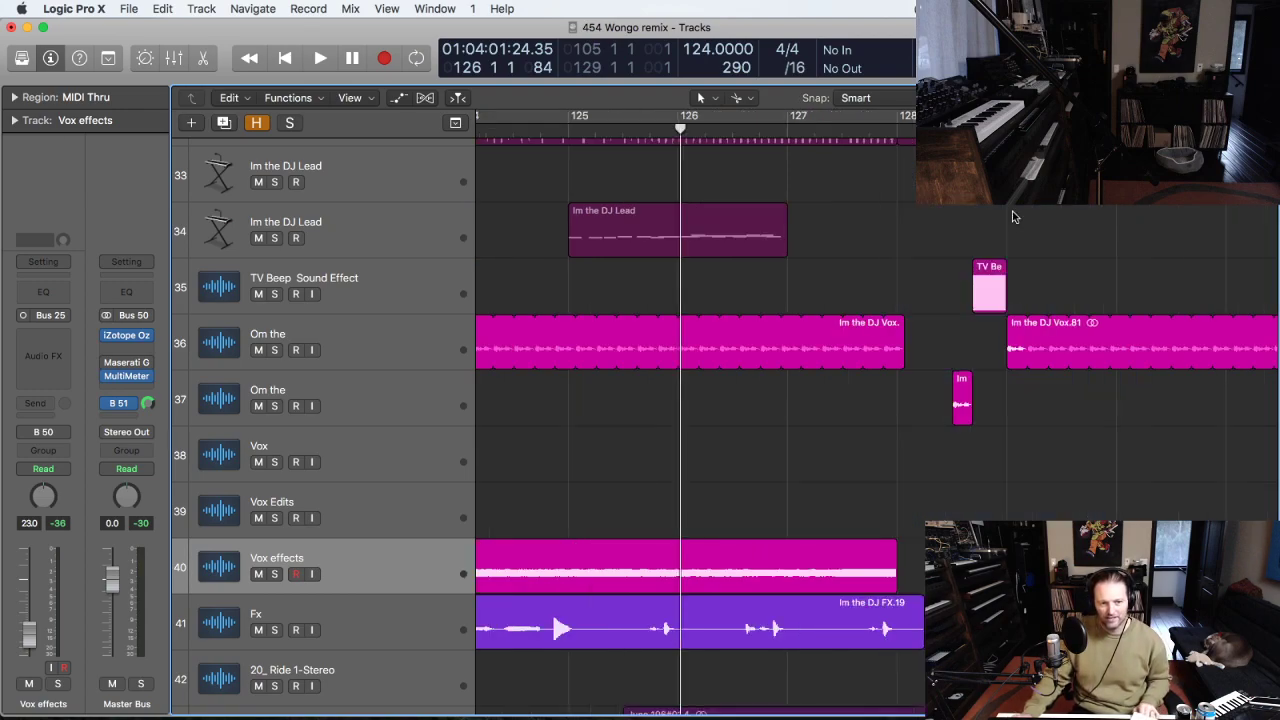
left_click(991, 289)
left_click(1110, 289)
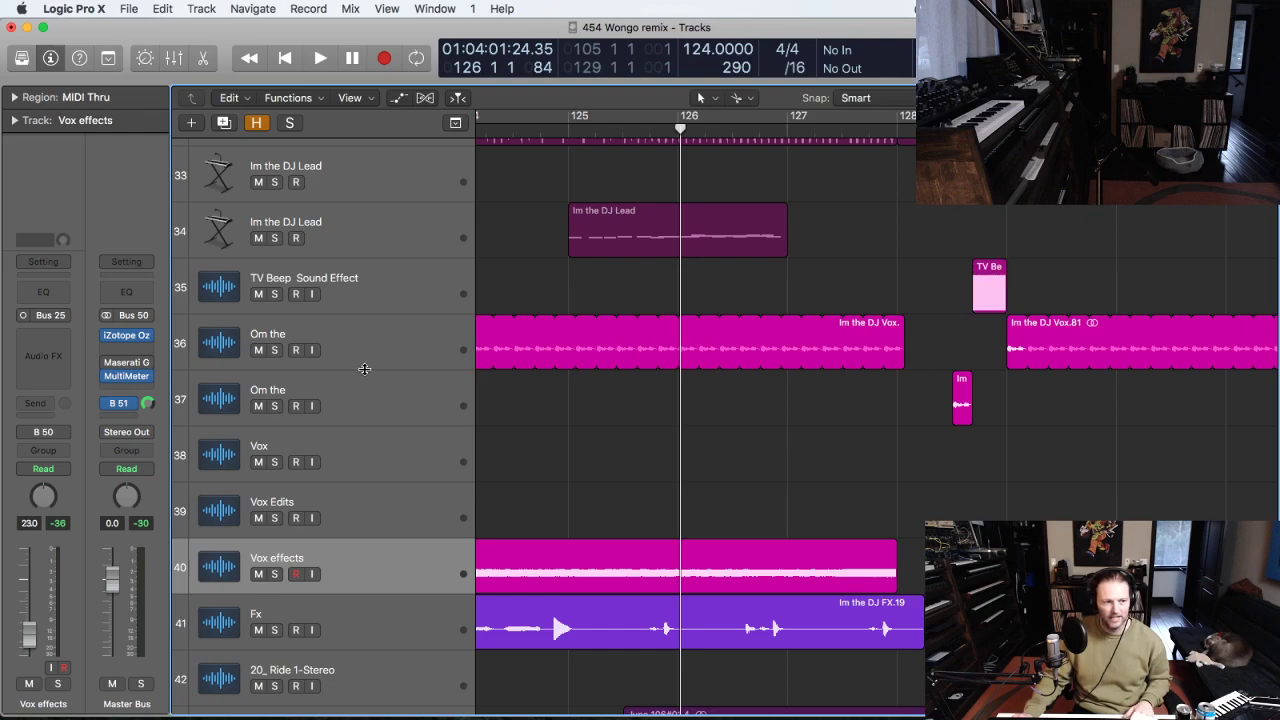
key("space")
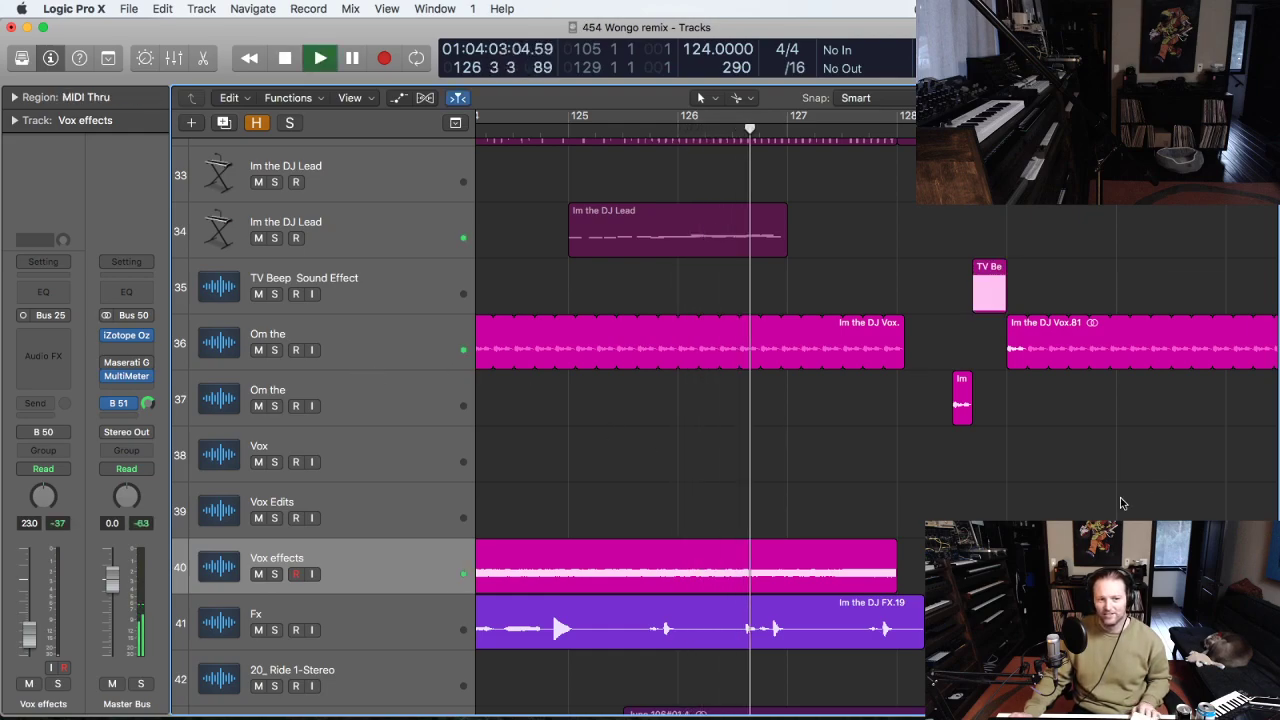
left_click_drag(857, 186, 966, 480)
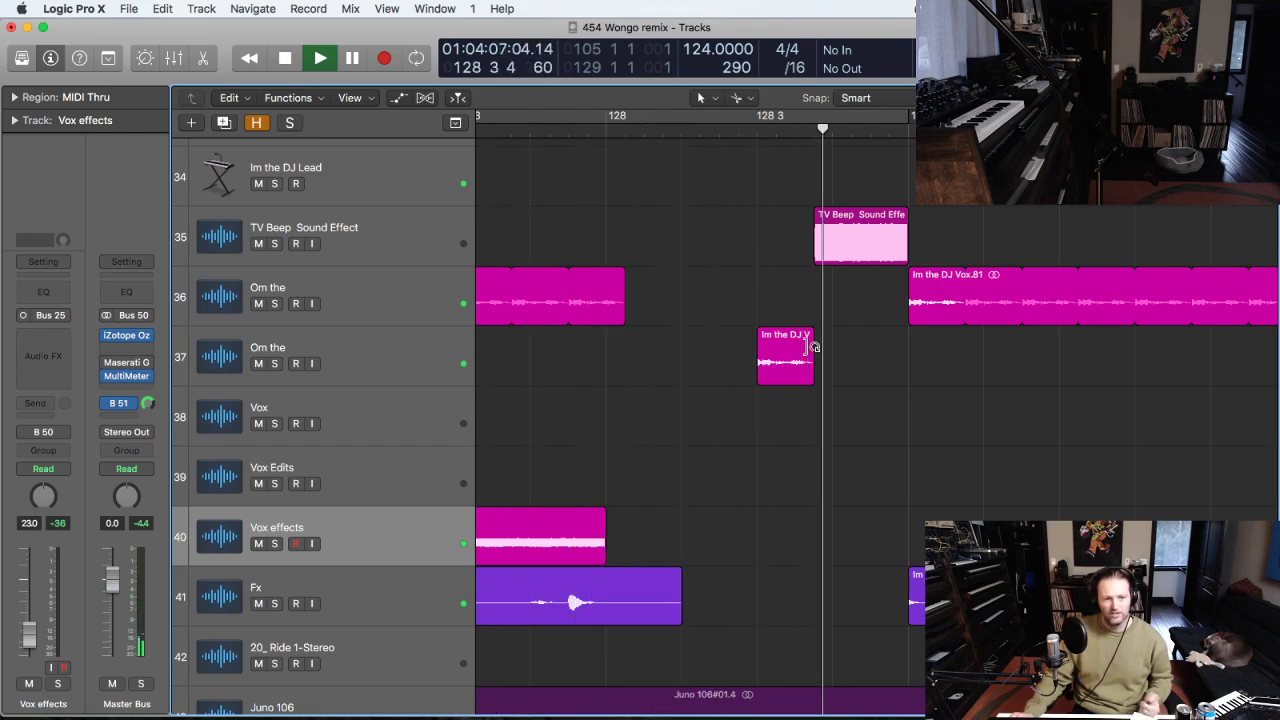
left_click(830, 372, "ctrl+alt")
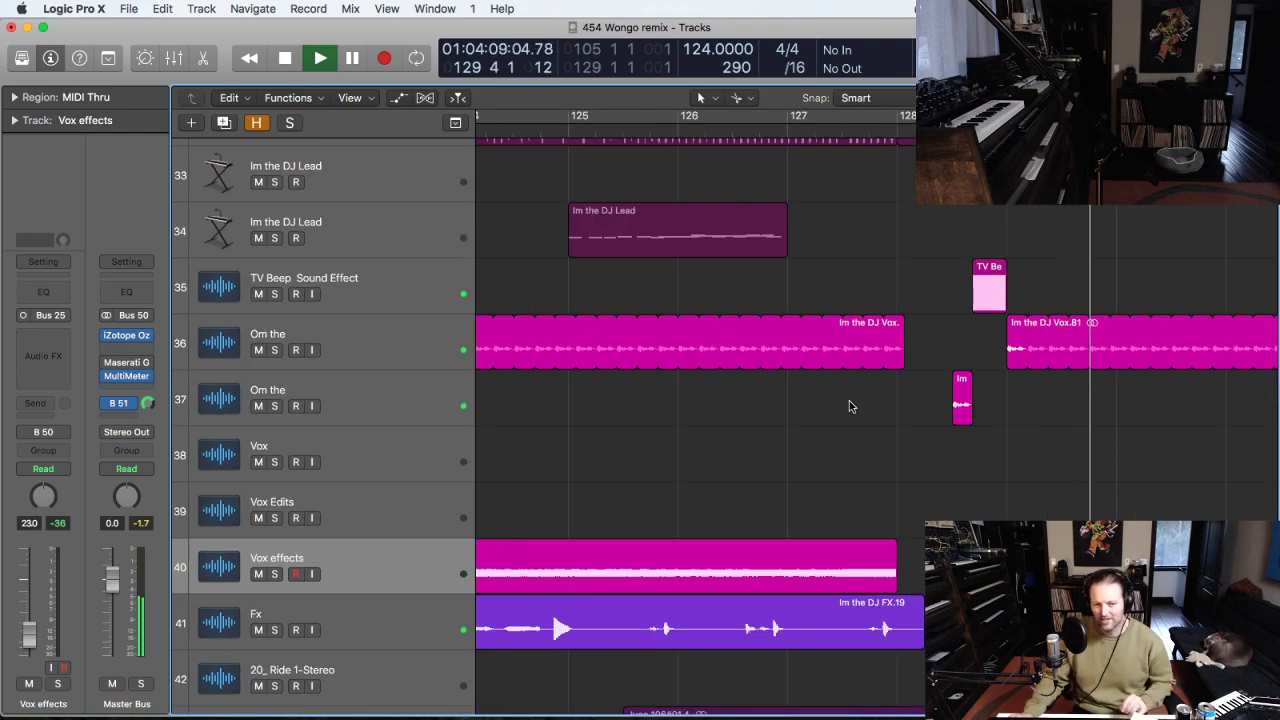
left_click(920, 418, "ctrl+alt")
left_click(978, 383, "ctrl+alt")
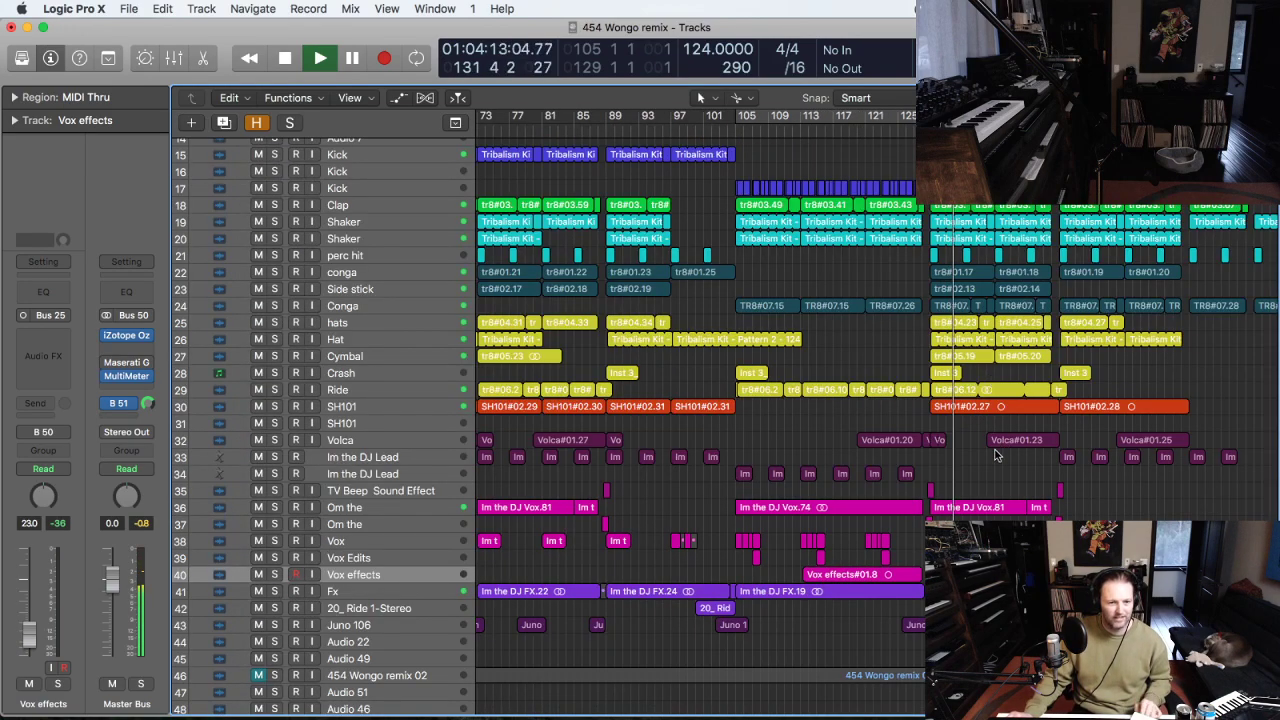
left_click(990, 462, "ctrl+alt")
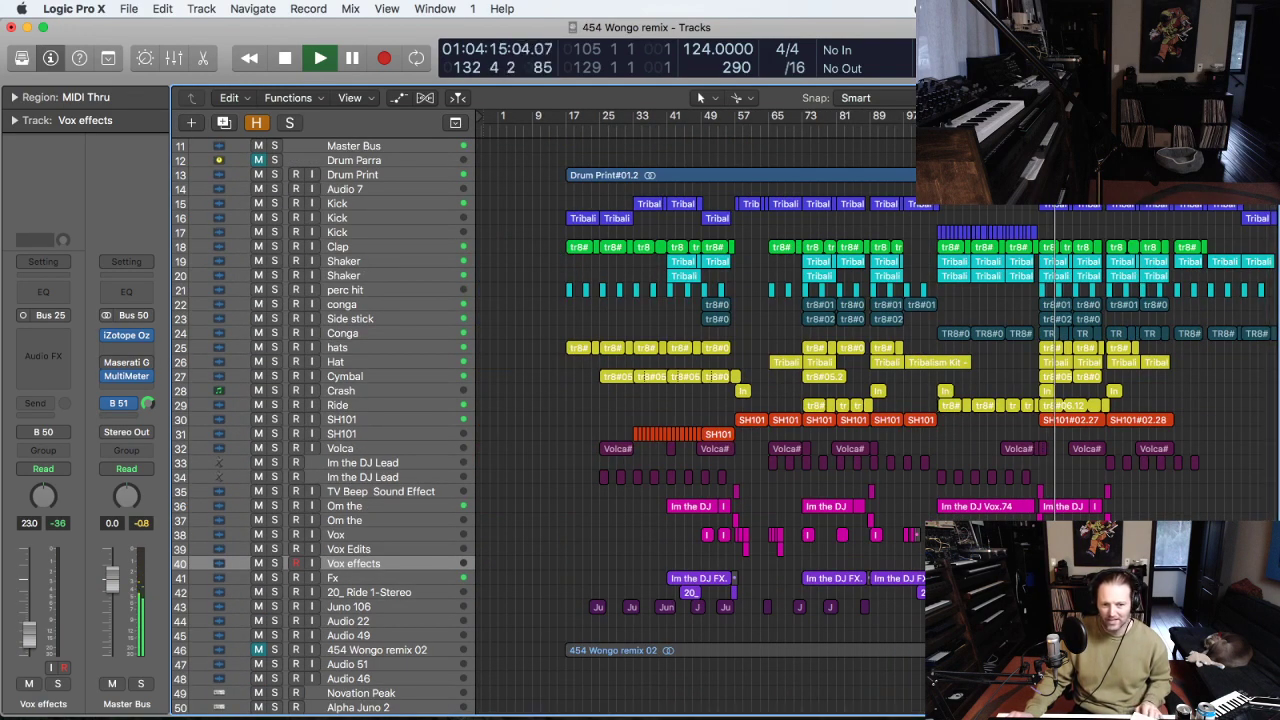
Solo the Fx track during playback, listen to its Im the DJ FX regions, stop playback and turn the solo off.
mouse_move(1248, 638)
left_mouse_down()
mouse_move(609, 503)
mouse_move(540, 503)
left_mouse_up()
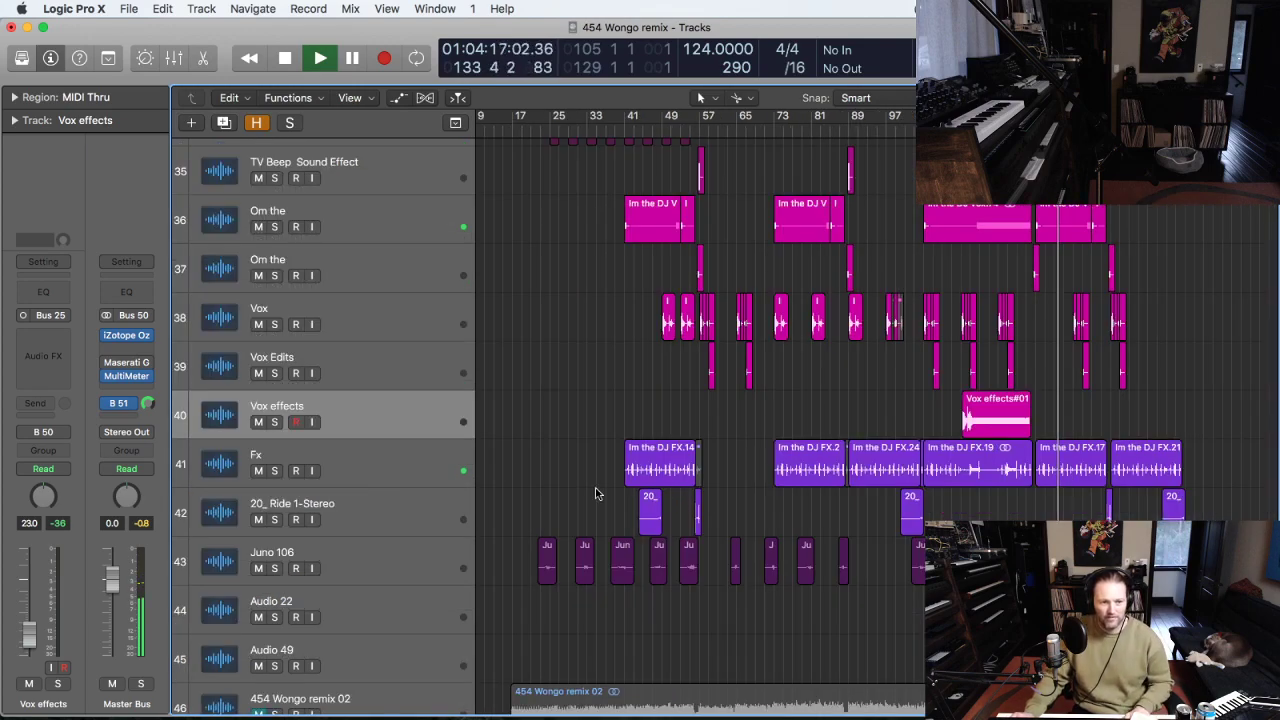
left_click(276, 471)
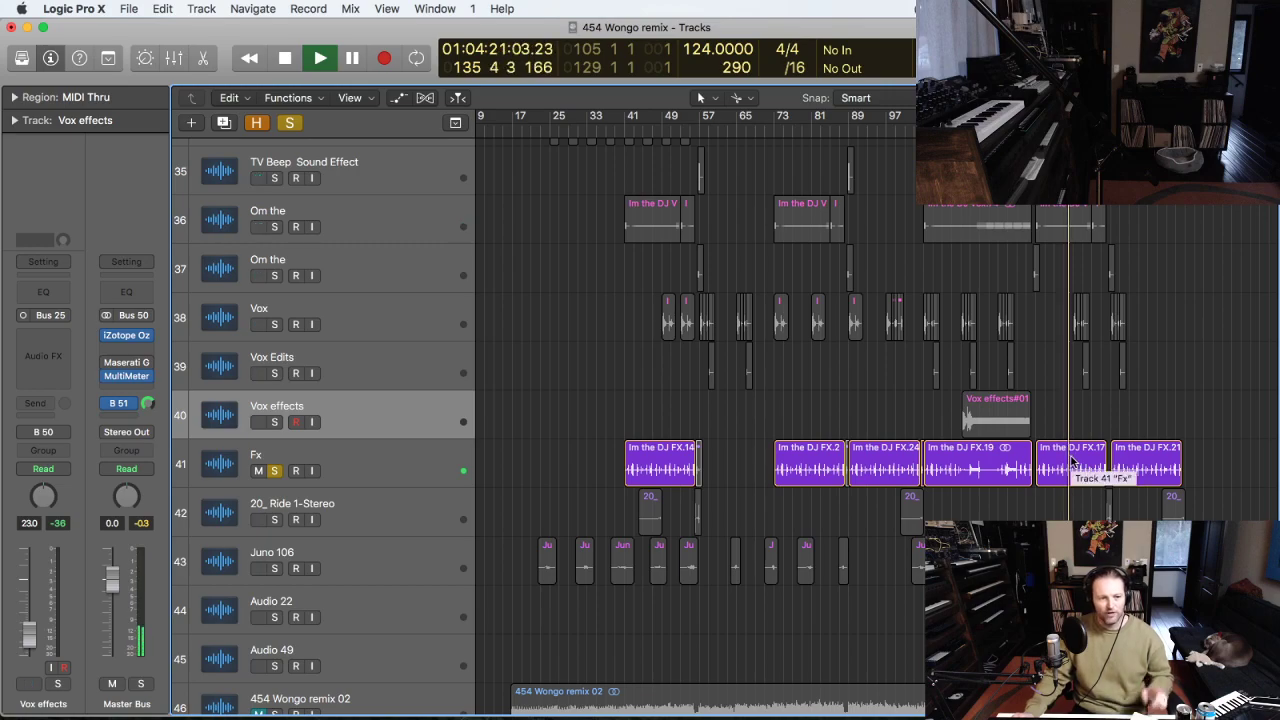
scroll(805, 500, "down", 2)
key("space")
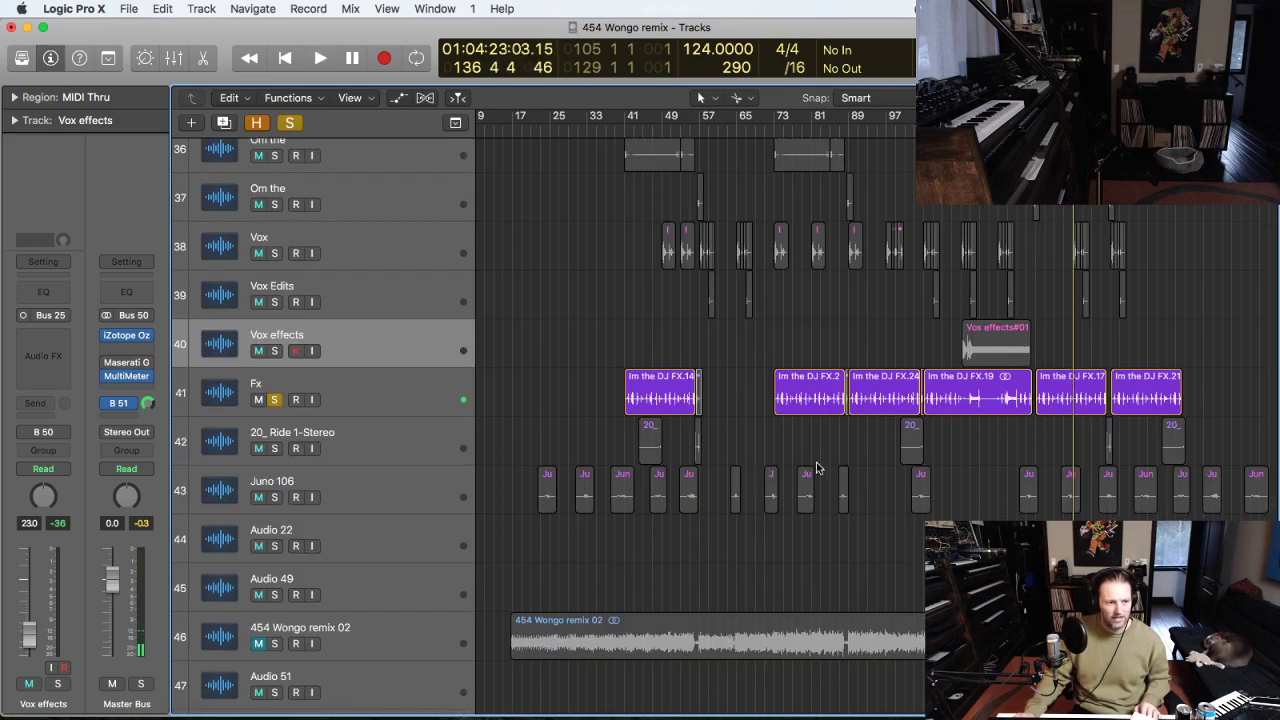
left_click(275, 401)
Select the 20_ Ride 1-Stereo track and examine its reversed-looking 20_ Ride 1-Stereo.2 region between bars 43 and 49.
left_click(410, 432)
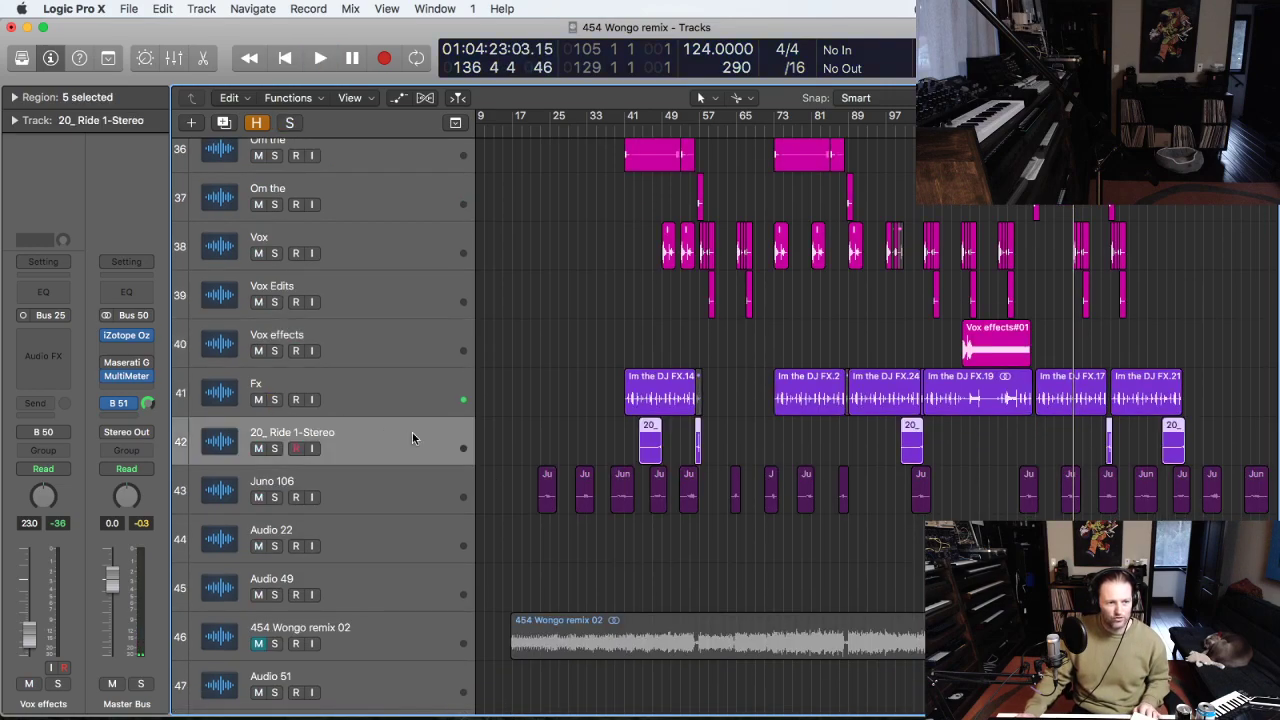
left_click_drag(755, 548, 590, 338)
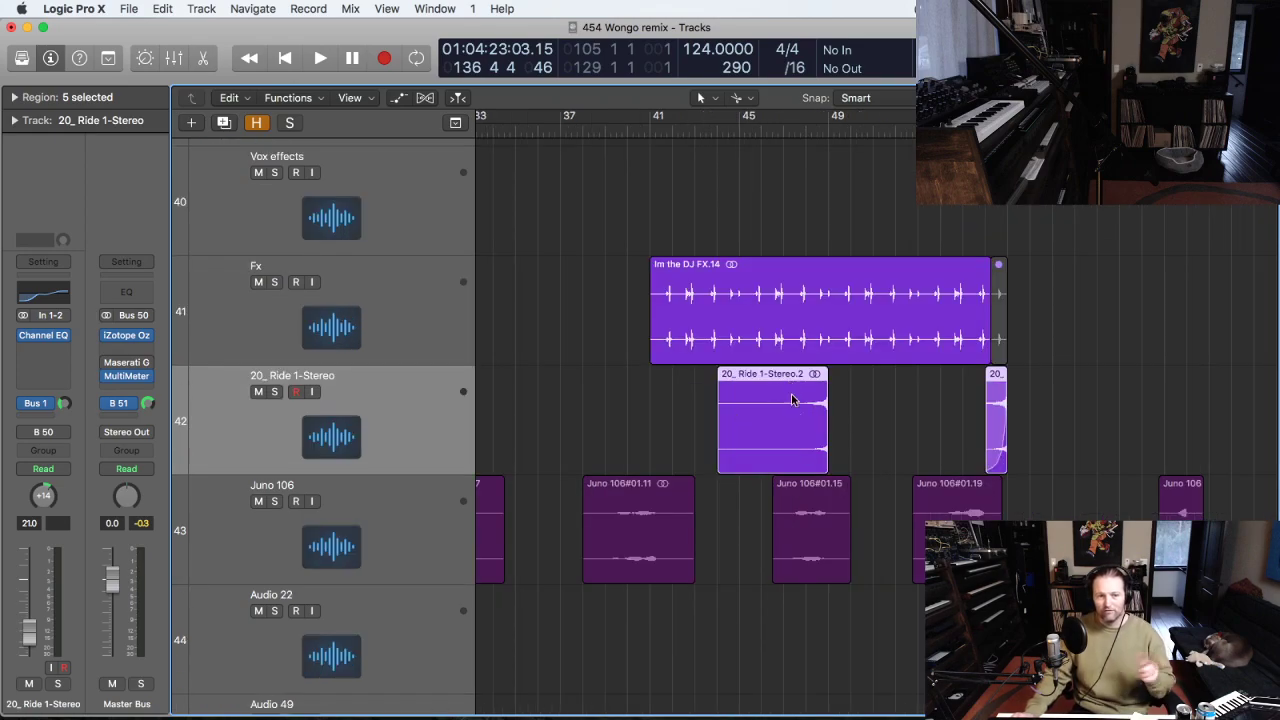
left_click(892, 421)
left_click(891, 417, "ctrl+alt")
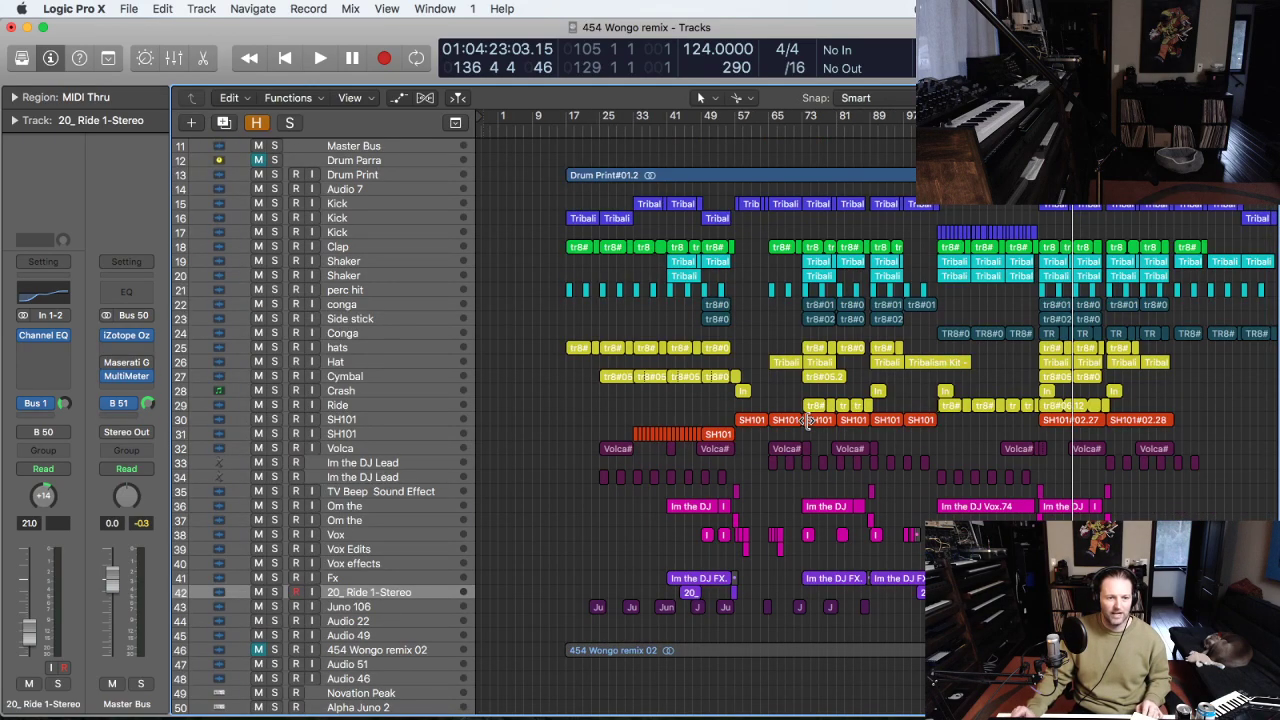
Play the 20_ Ride 1-Stereo.2 region from bar 103, first soloed and again in the full mix past bar 105.
left_click_drag(877, 541, 878, 541)
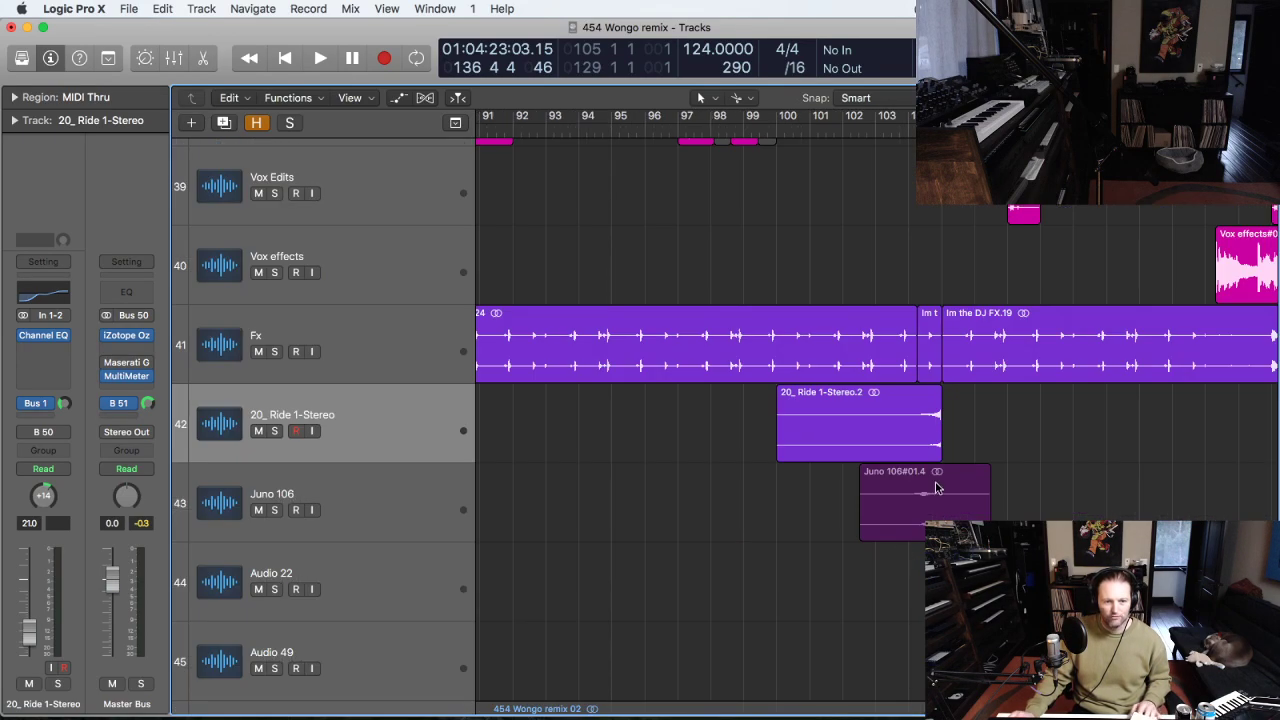
left_click(897, 126)
key("space")
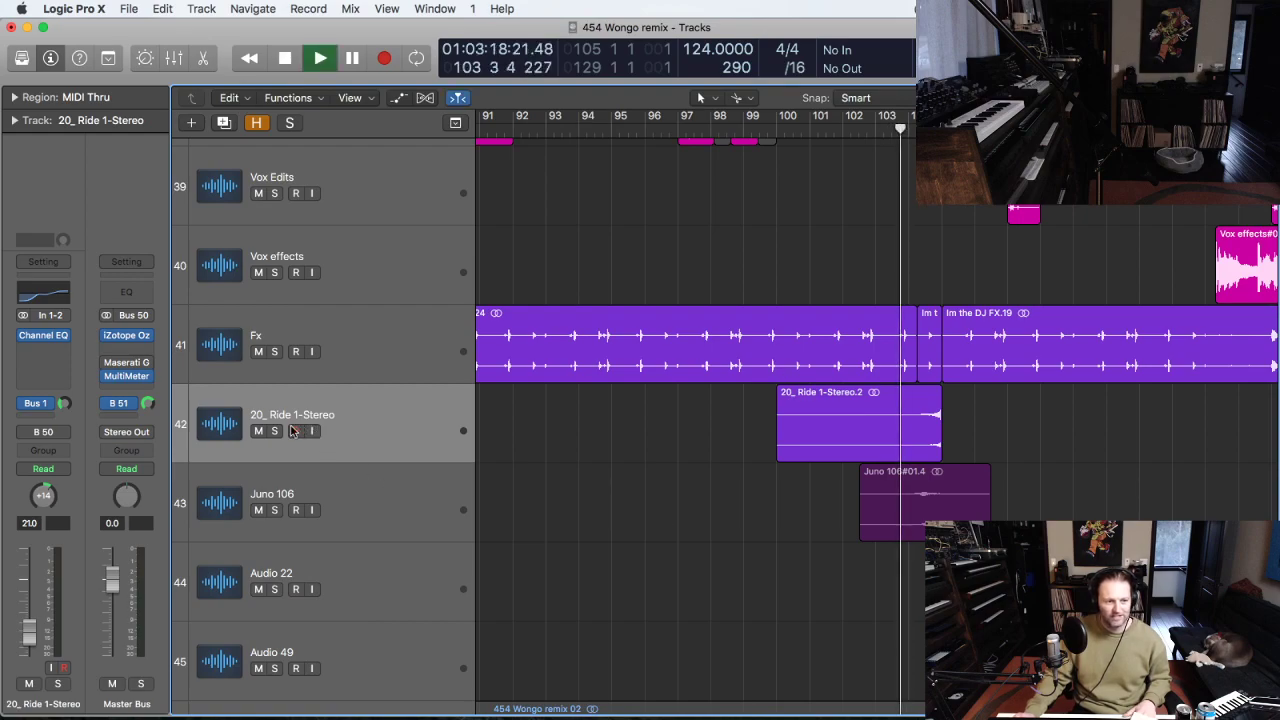
left_click(276, 431)
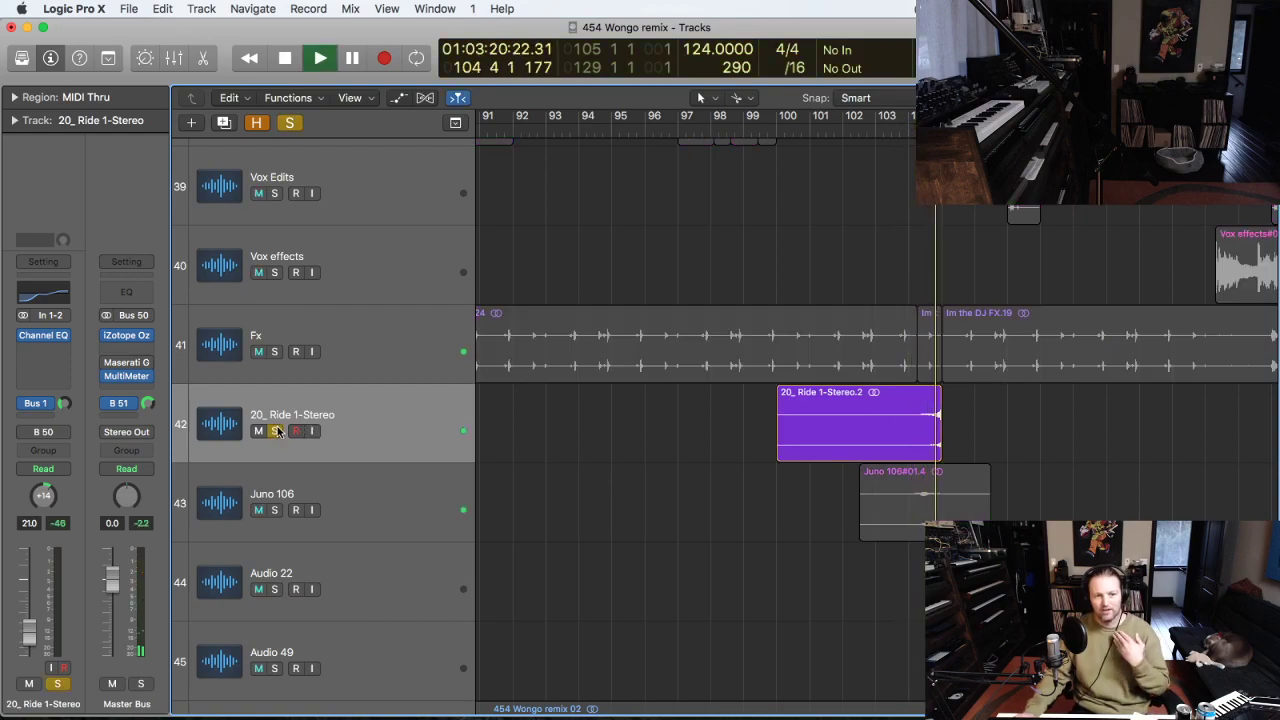
left_click(276, 431)
key("space")
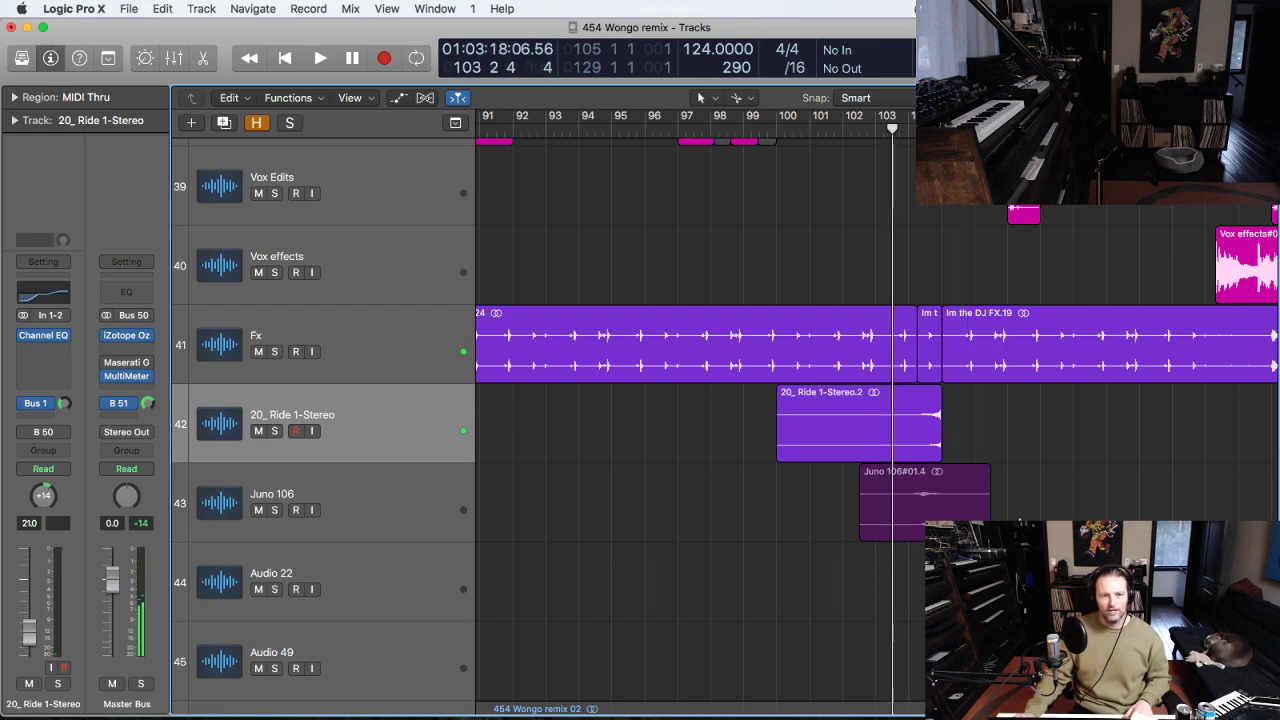
key("space")
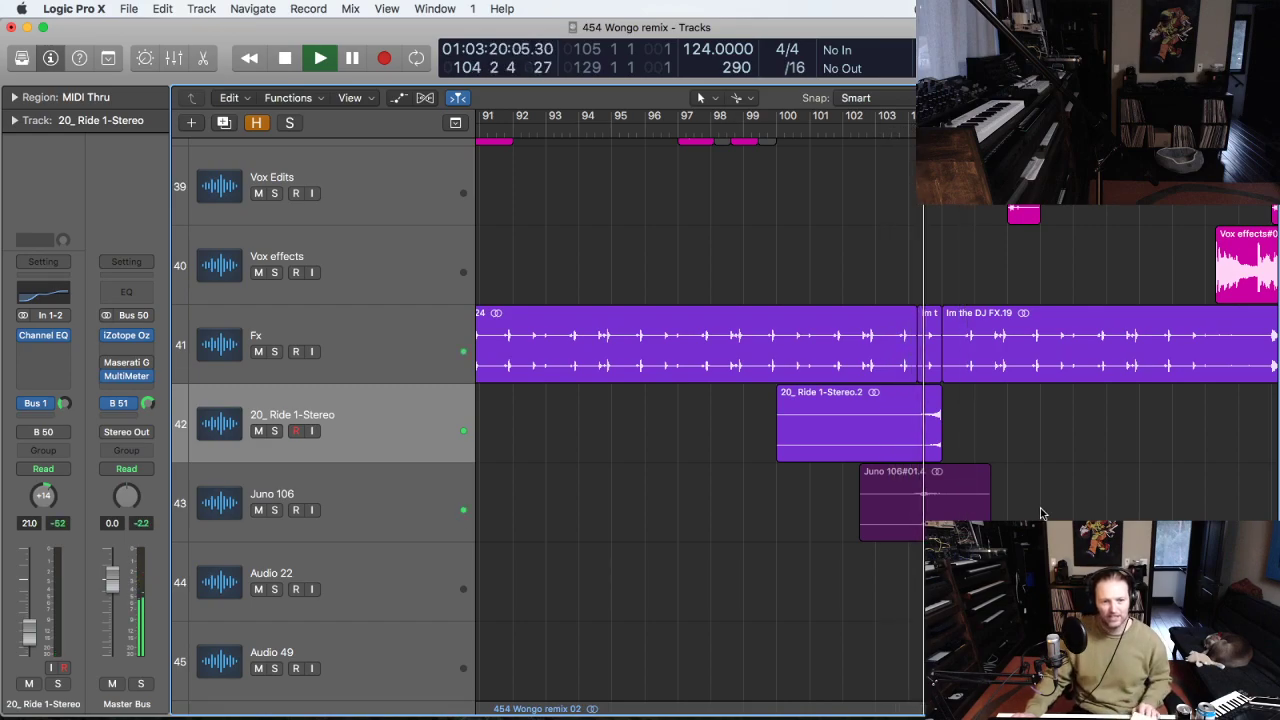
key("z")
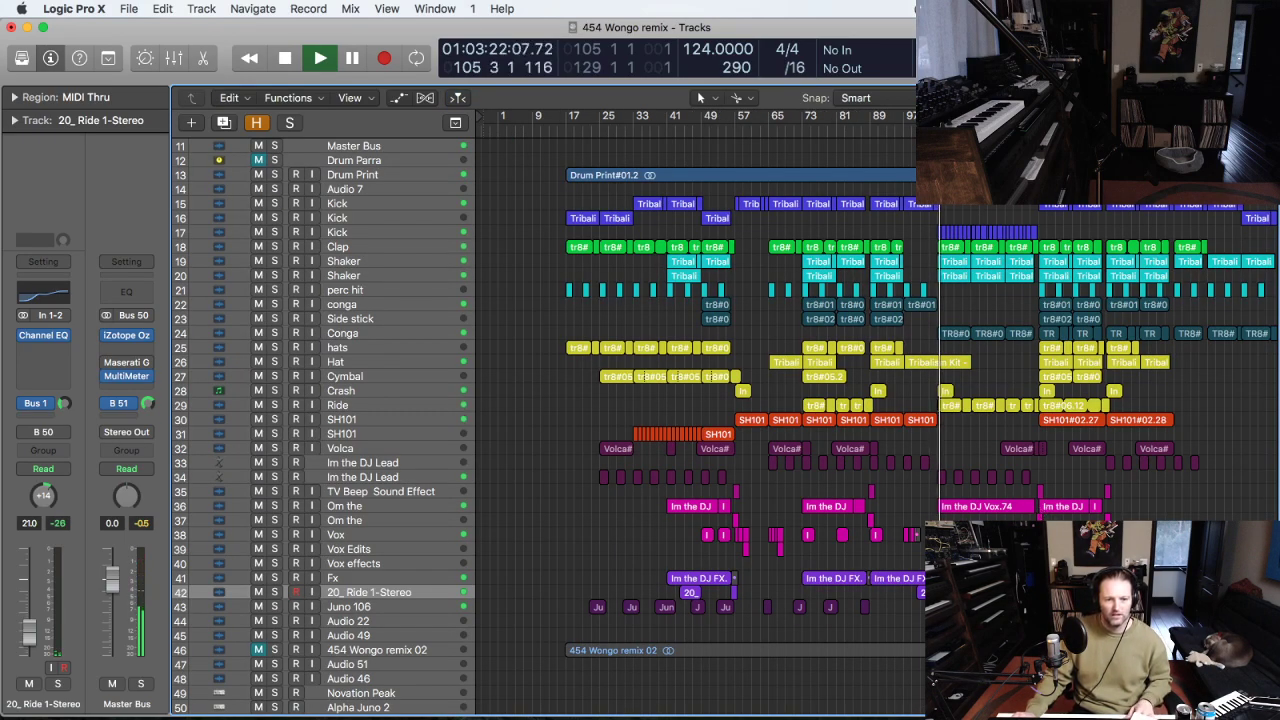
key("space")
Solo the Juno 106 track on track 43 and play its short swell regions from bar 24.
left_click_drag(596, 571, 514, 563)
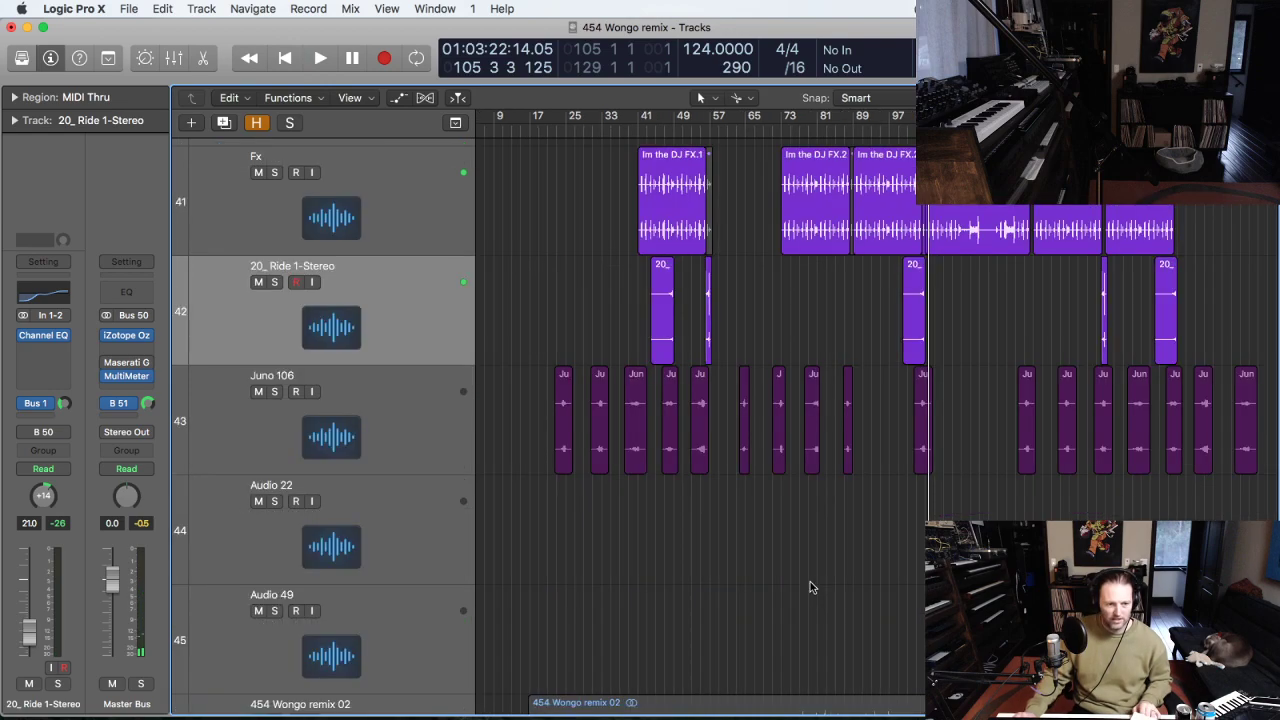
left_click_drag(790, 505, 523, 301)
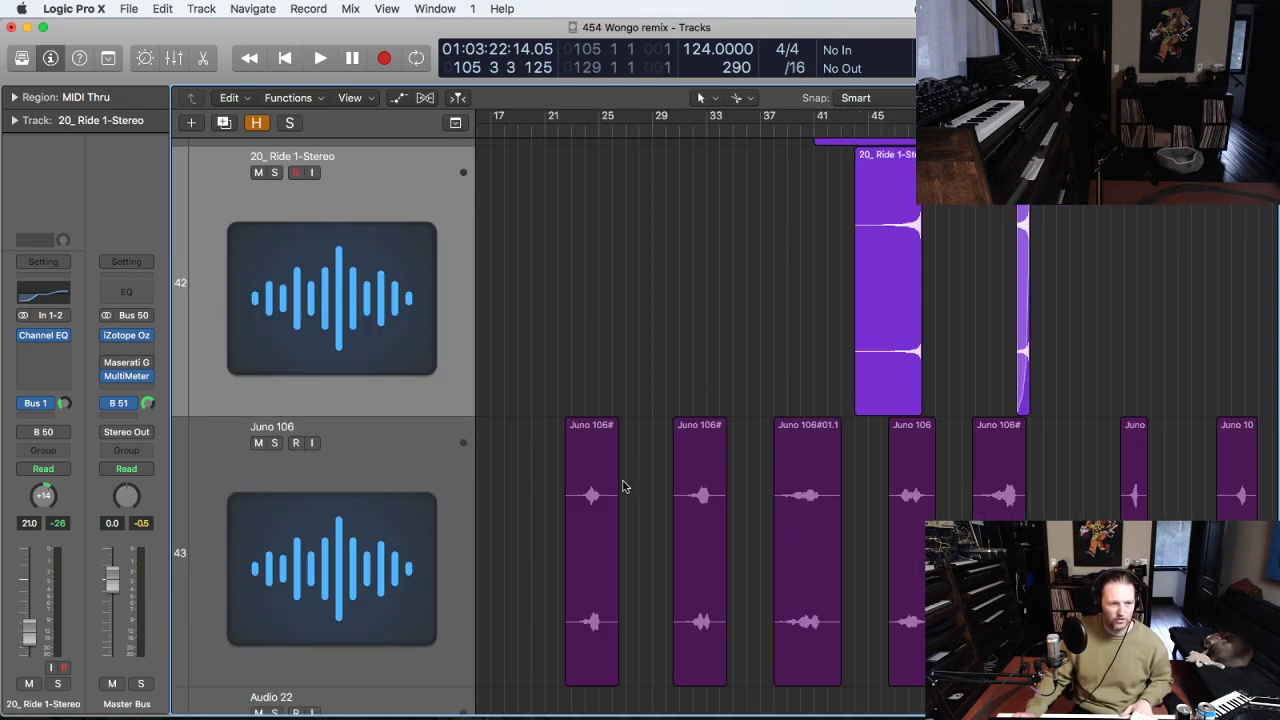
left_click(274, 443)
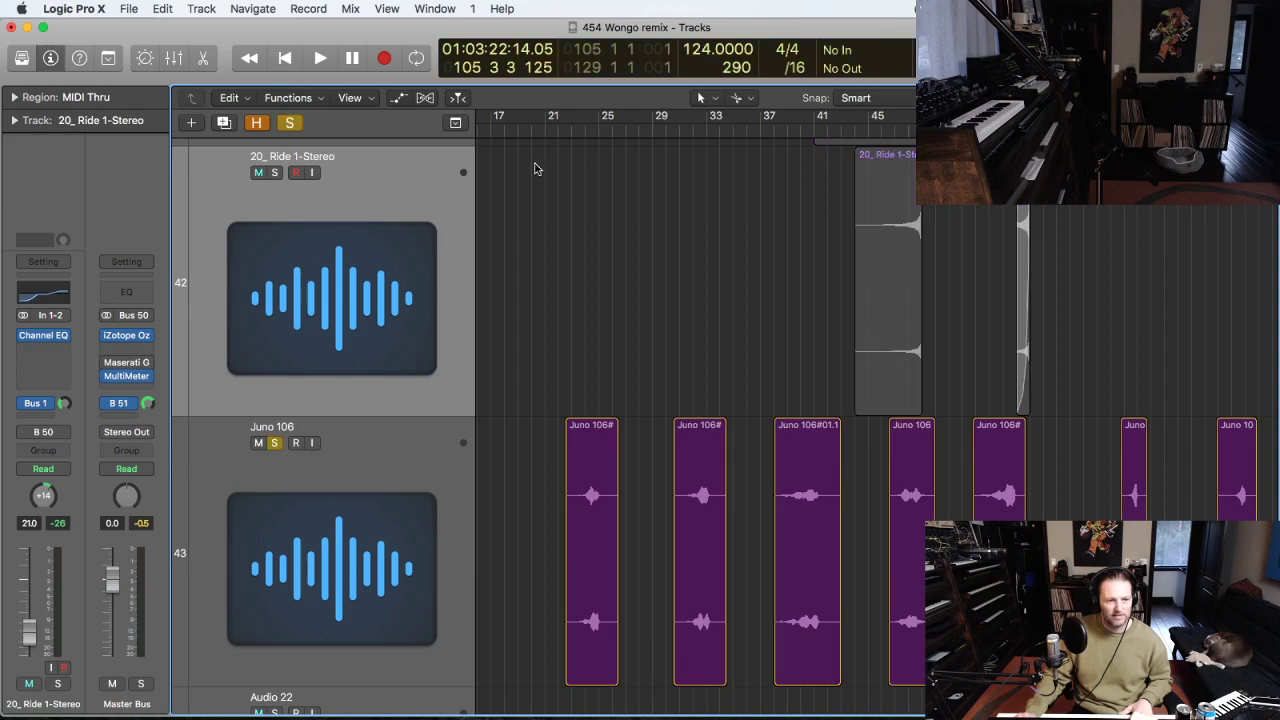
left_click(587, 127)
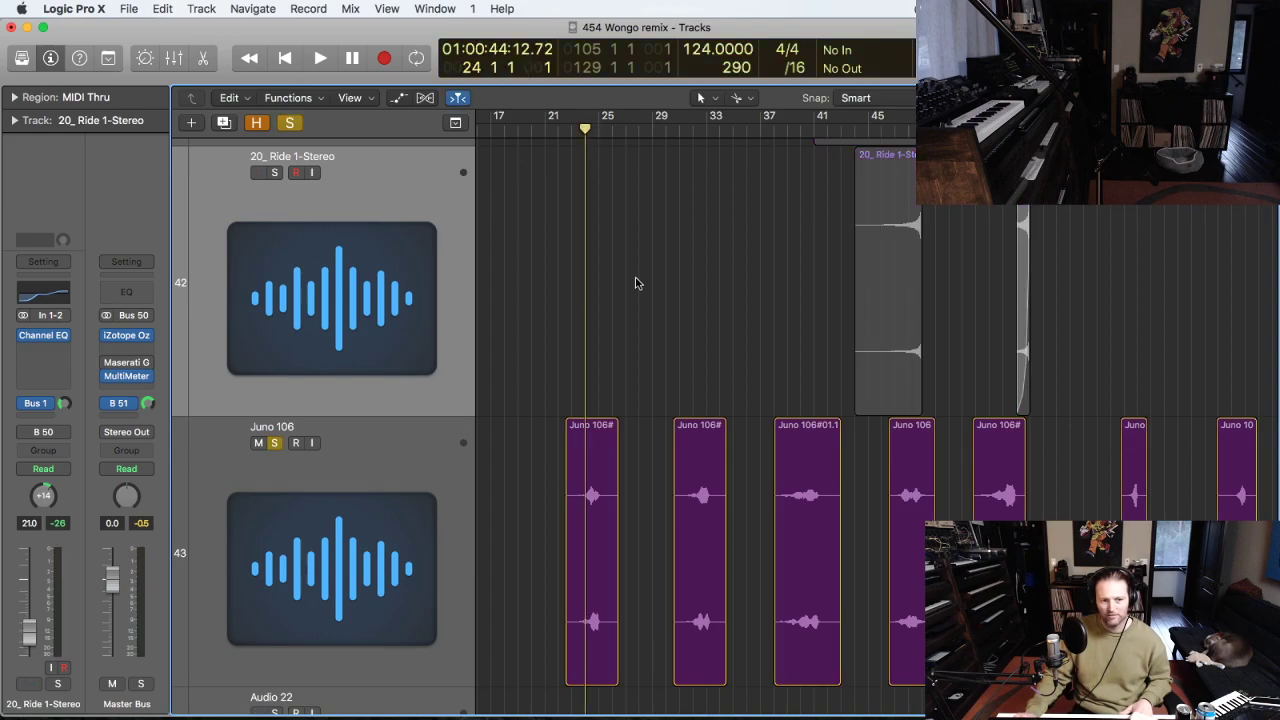
key("space")
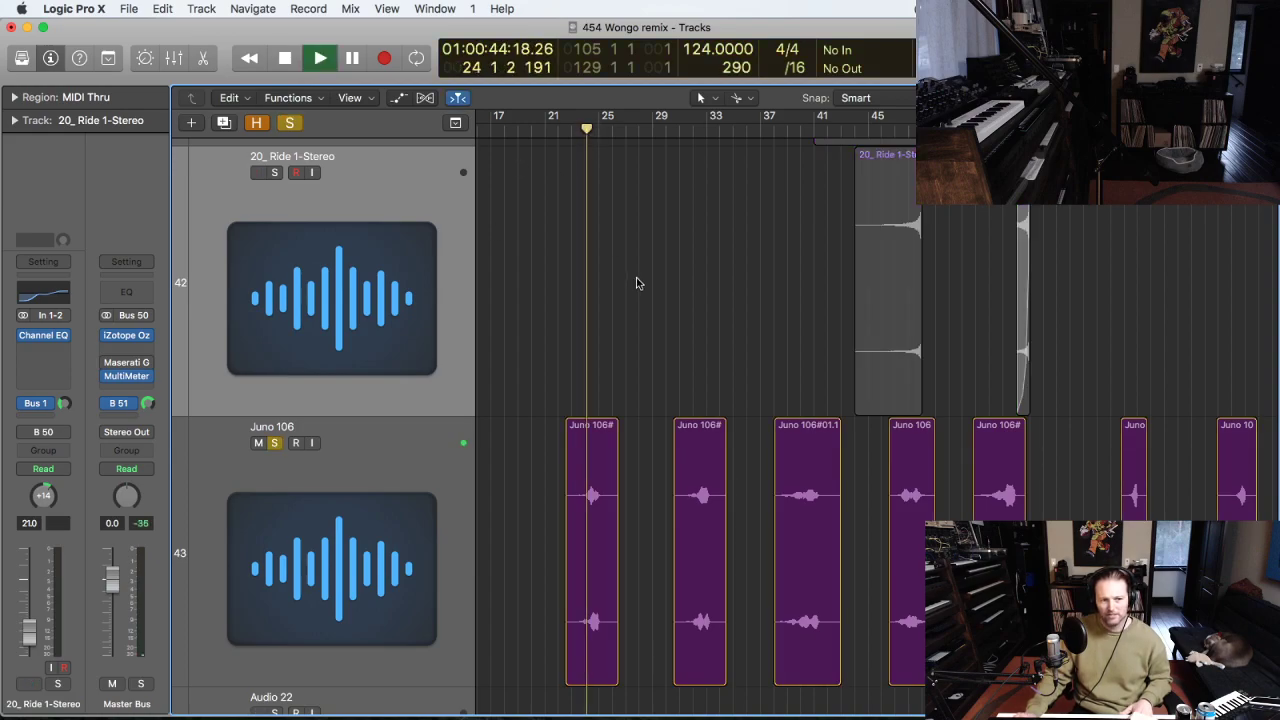
Continue listening to the soloed Juno 106 track from bar 33, stop playback and turn the solo off.
left_click(711, 137)
key("ctrl+m")
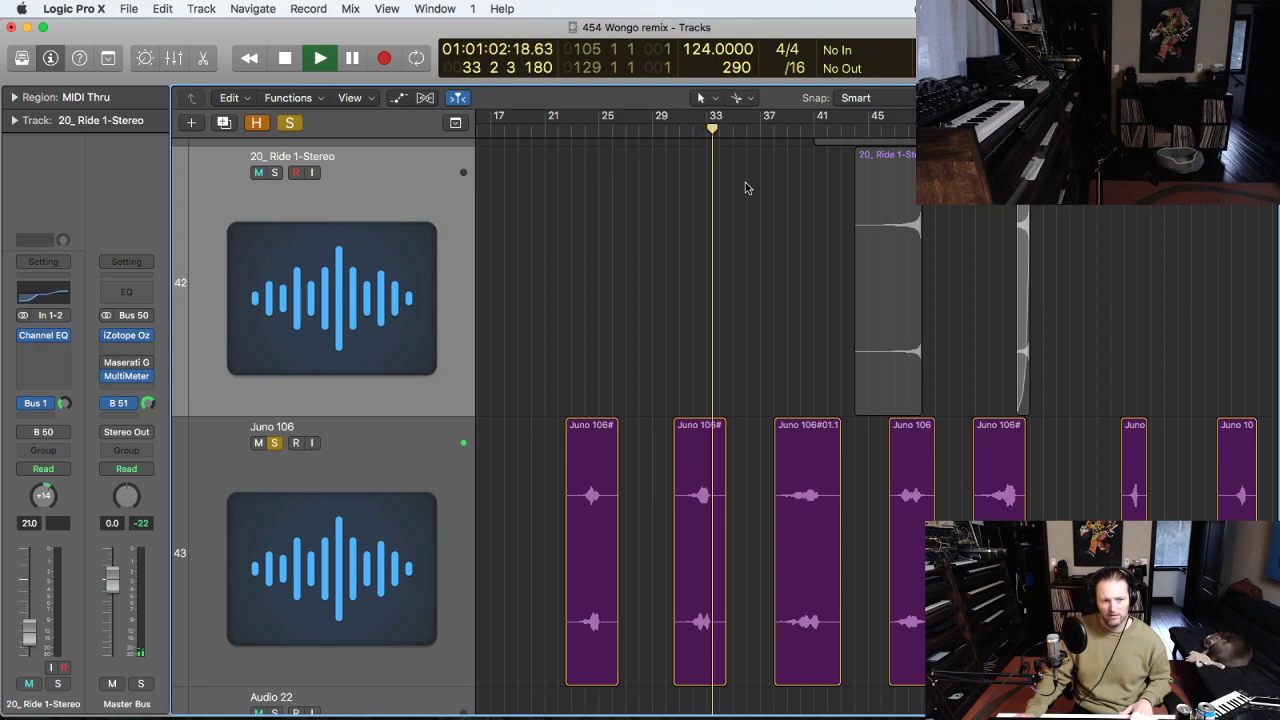
left_click(816, 346, "ctrl+alt")
key("space")
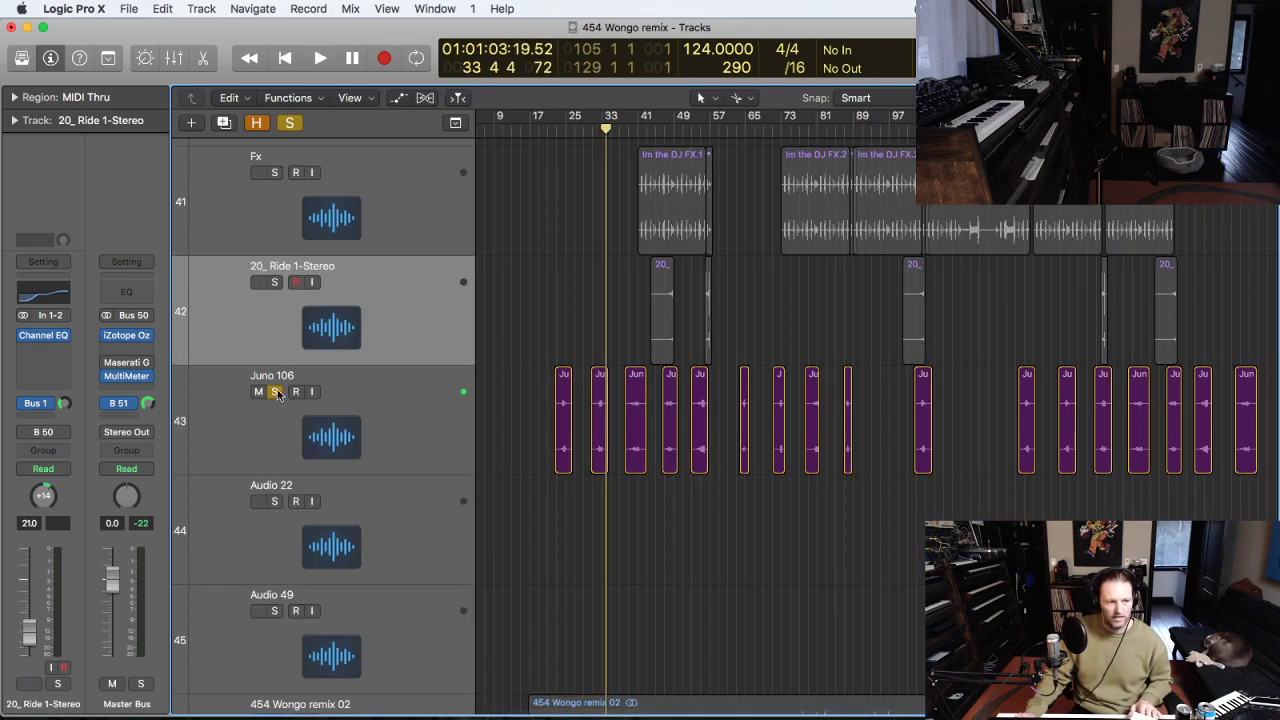
left_click(275, 392)
key("z")
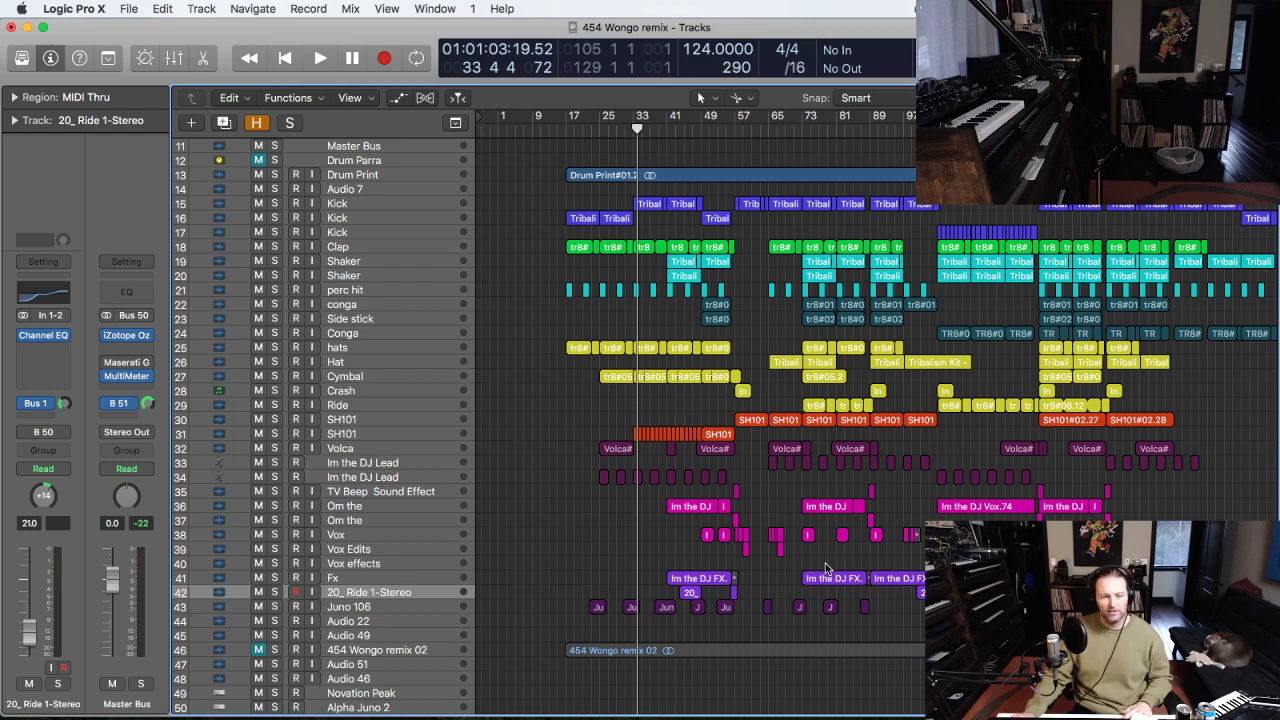
Play the full mix from bar 33 past bar 40 to hear the Juno 106 swells in context.
key("space")
key("super+Left")
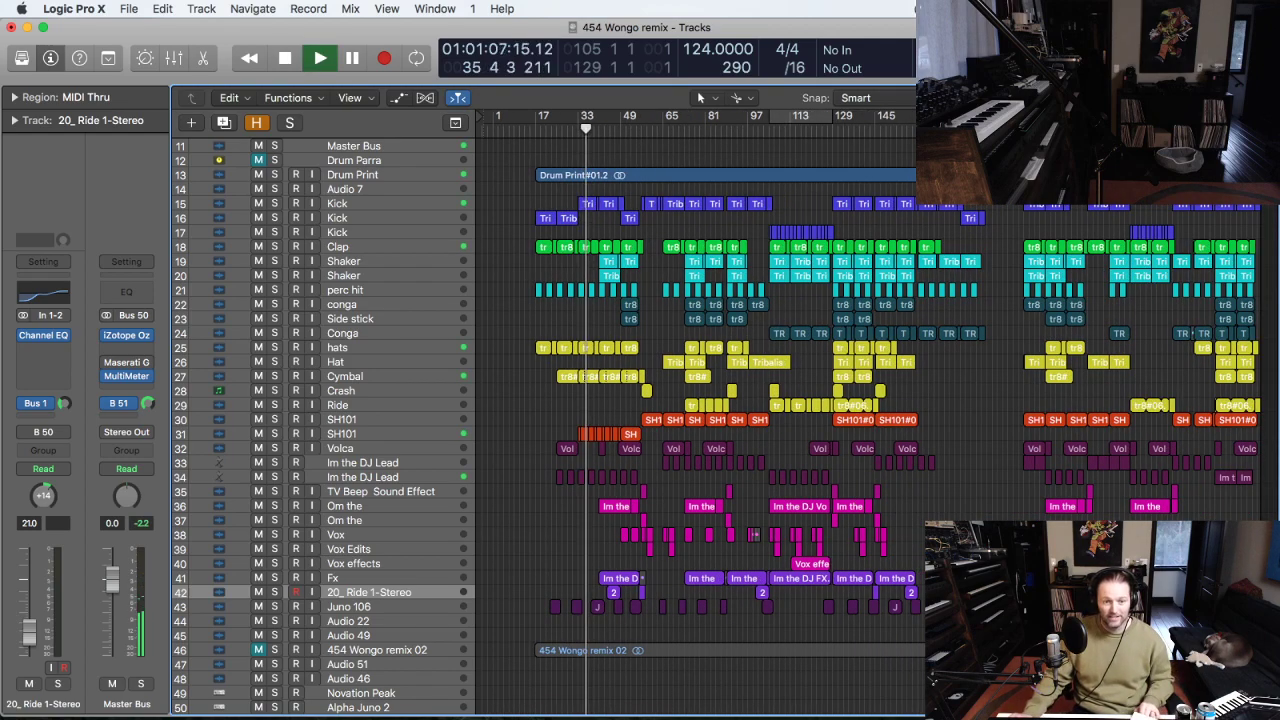
left_click_drag(1014, 636, 520, 165)
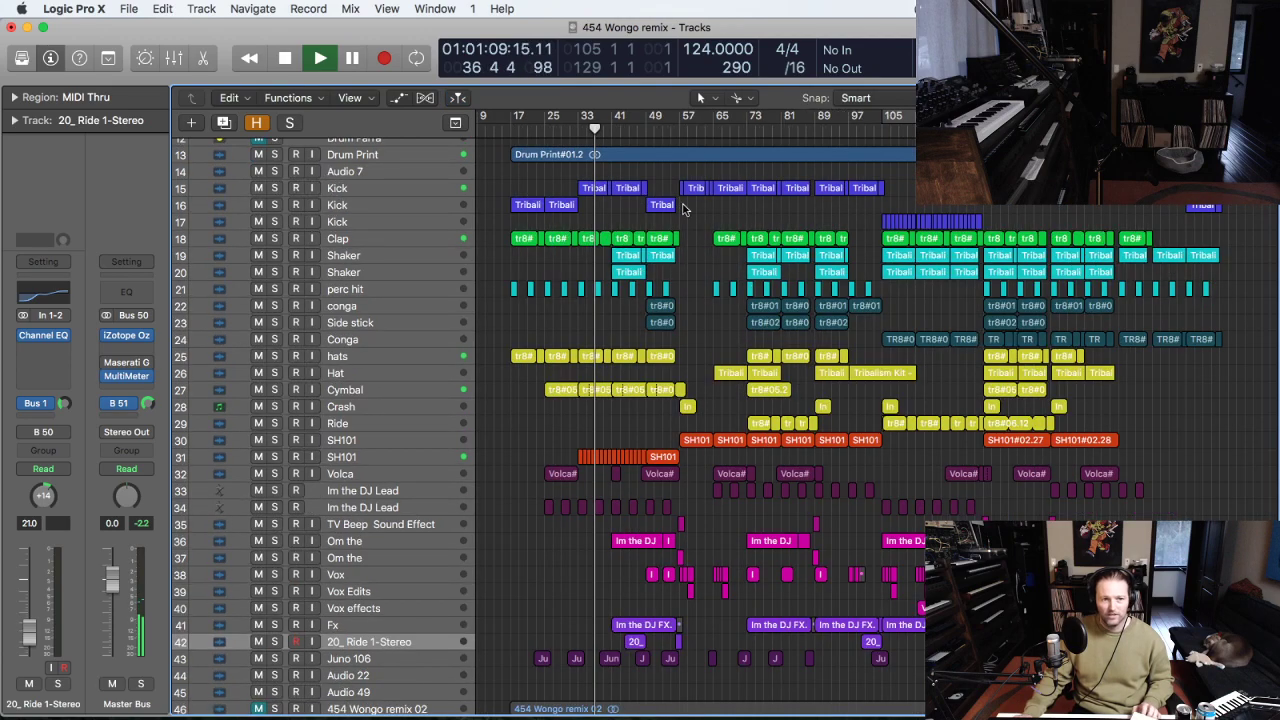
scroll(684, 207, "down", 2)
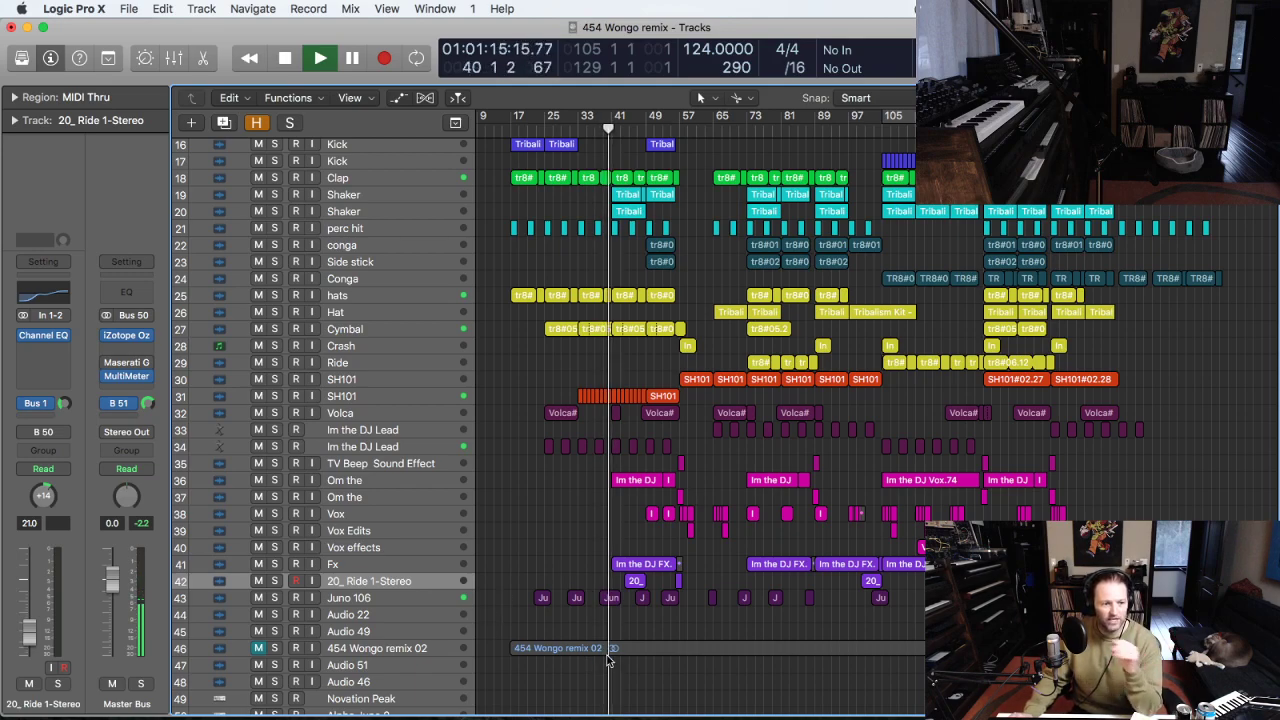
Solo the 454 Wongo remix 02 bounce track to hear it, stop playback, and leave the track muted with its solo off.
left_click(683, 650)
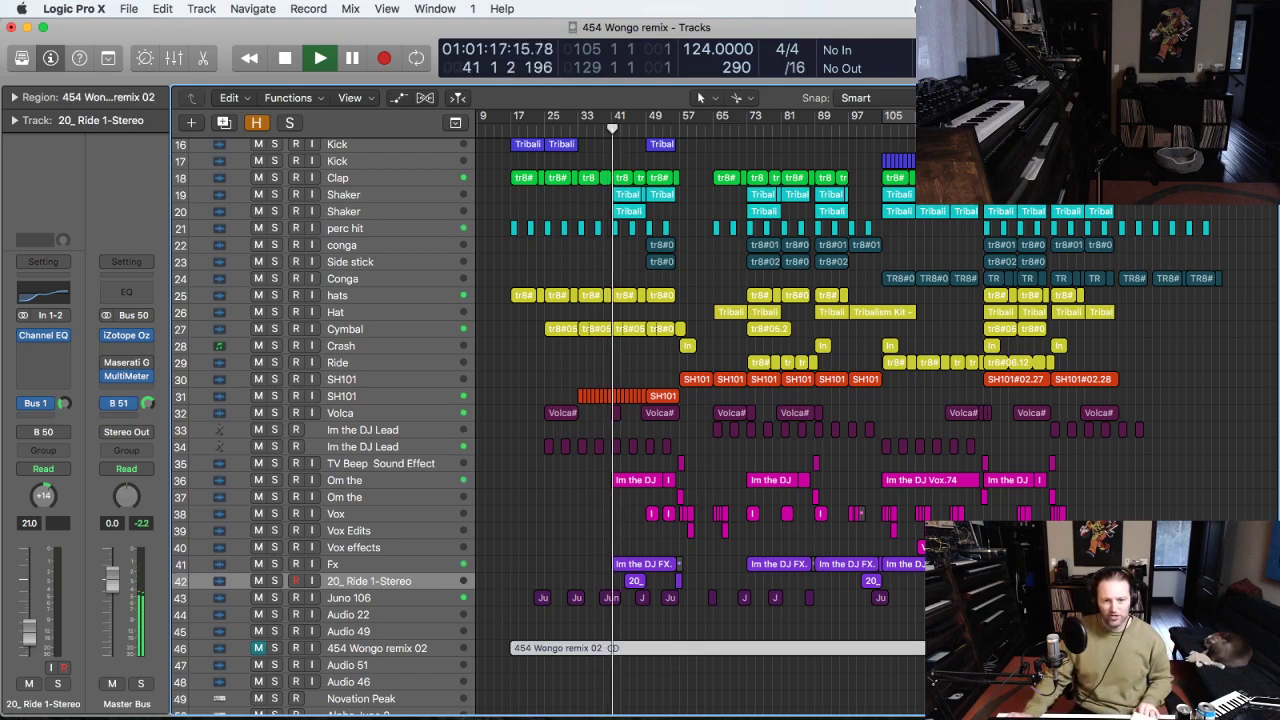
key("z")
left_click(302, 532)
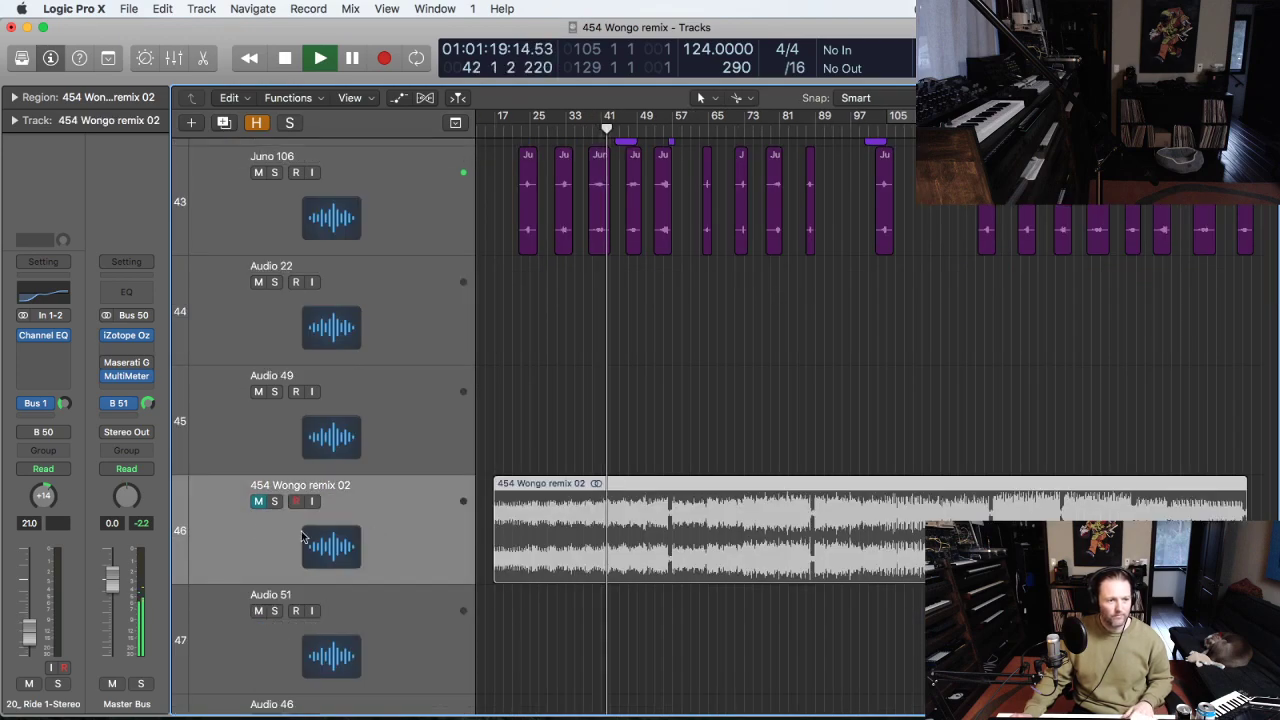
left_click(275, 502)
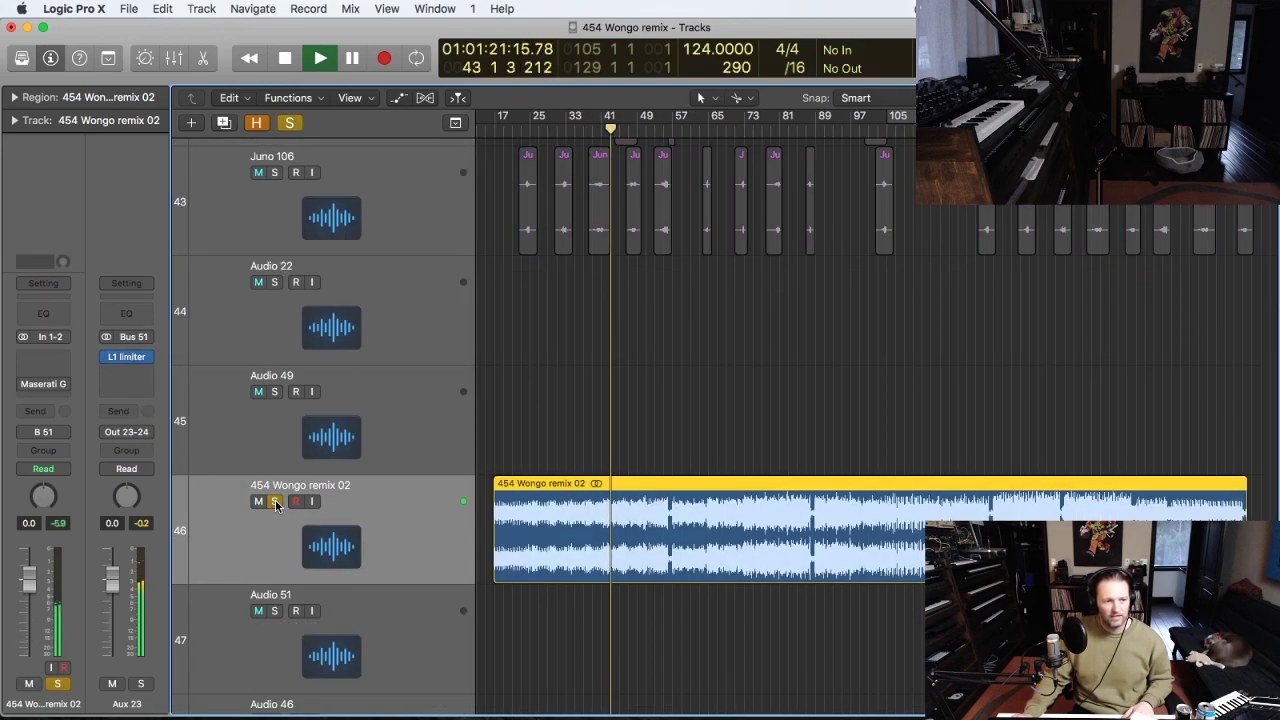
key("space")
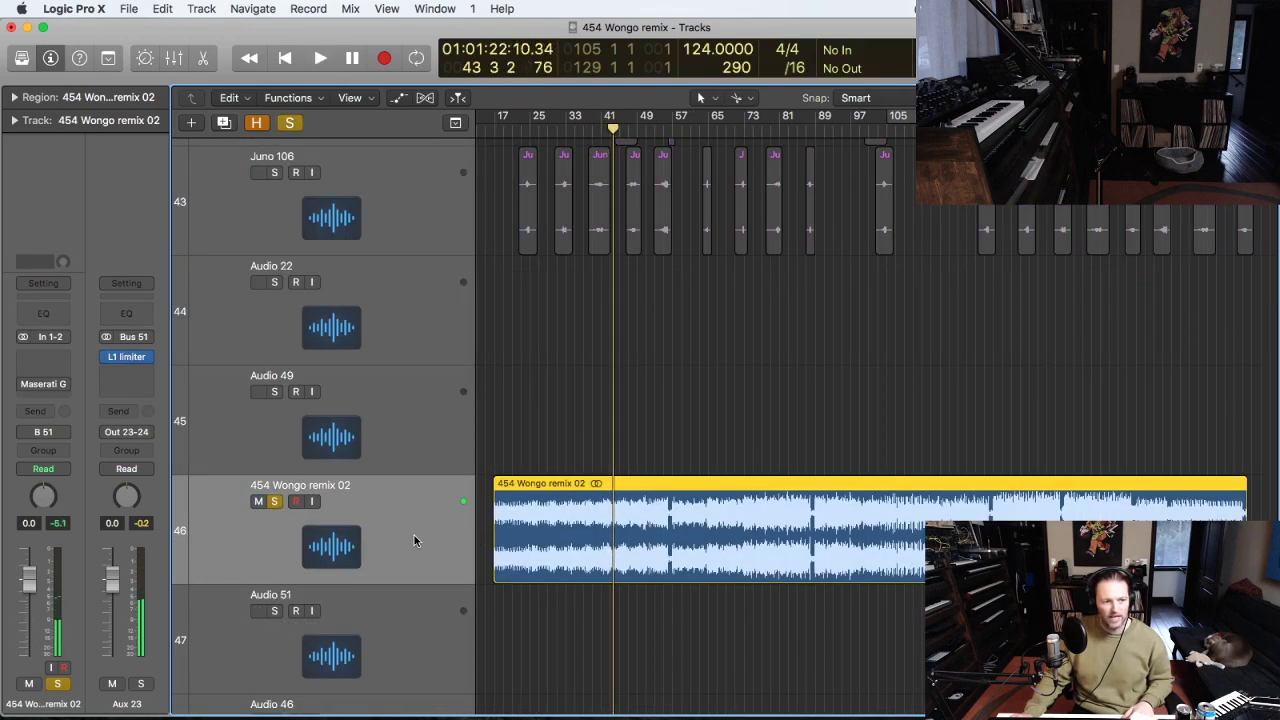
left_click(259, 502)
left_click(275, 502)
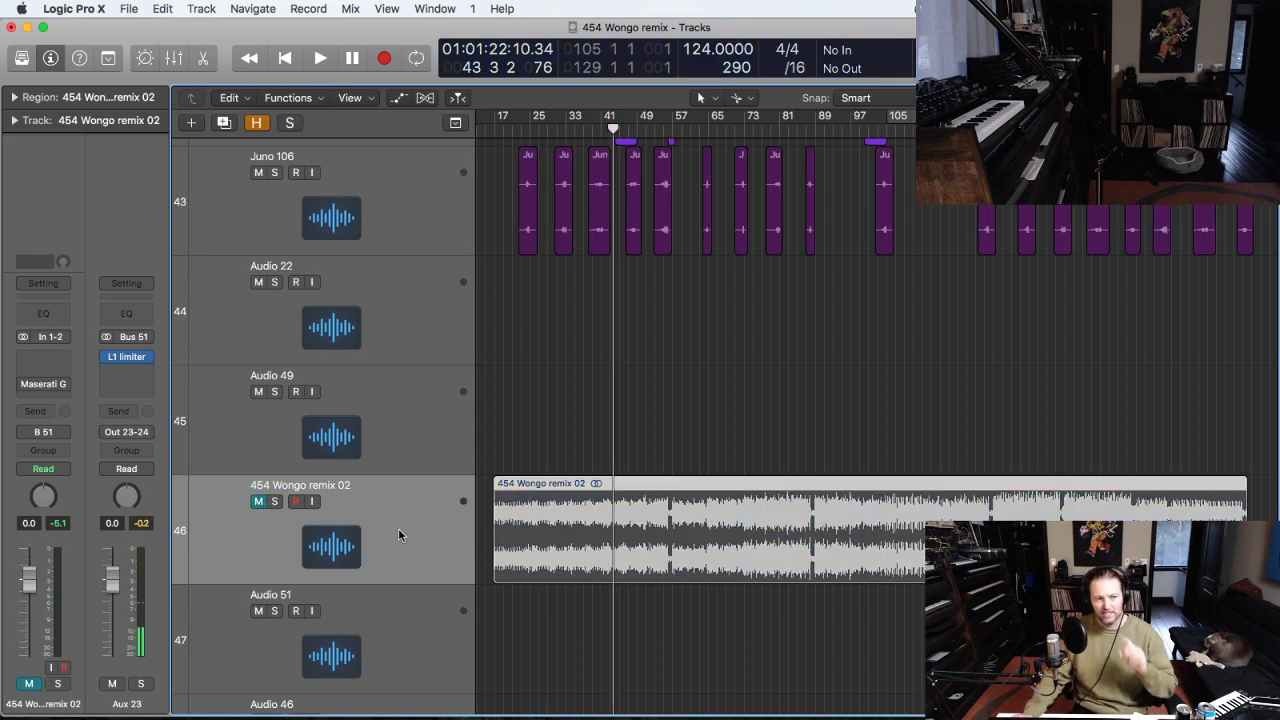
Review the whole arrangement, deselect the 454 Wongo remix 02 region, and play the full mix from bar 43, jumping ahead to about bar 56.
left_click(745, 453, "ctrl+alt")
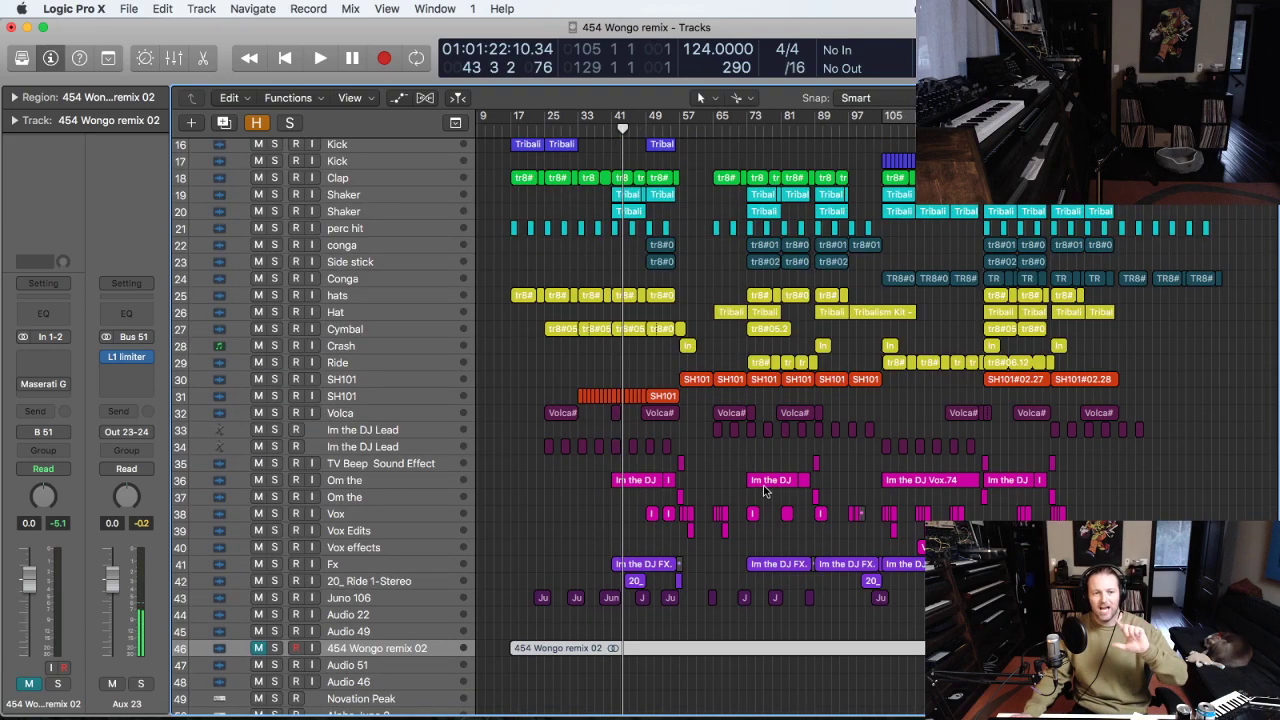
scroll(838, 458, "up", 3)
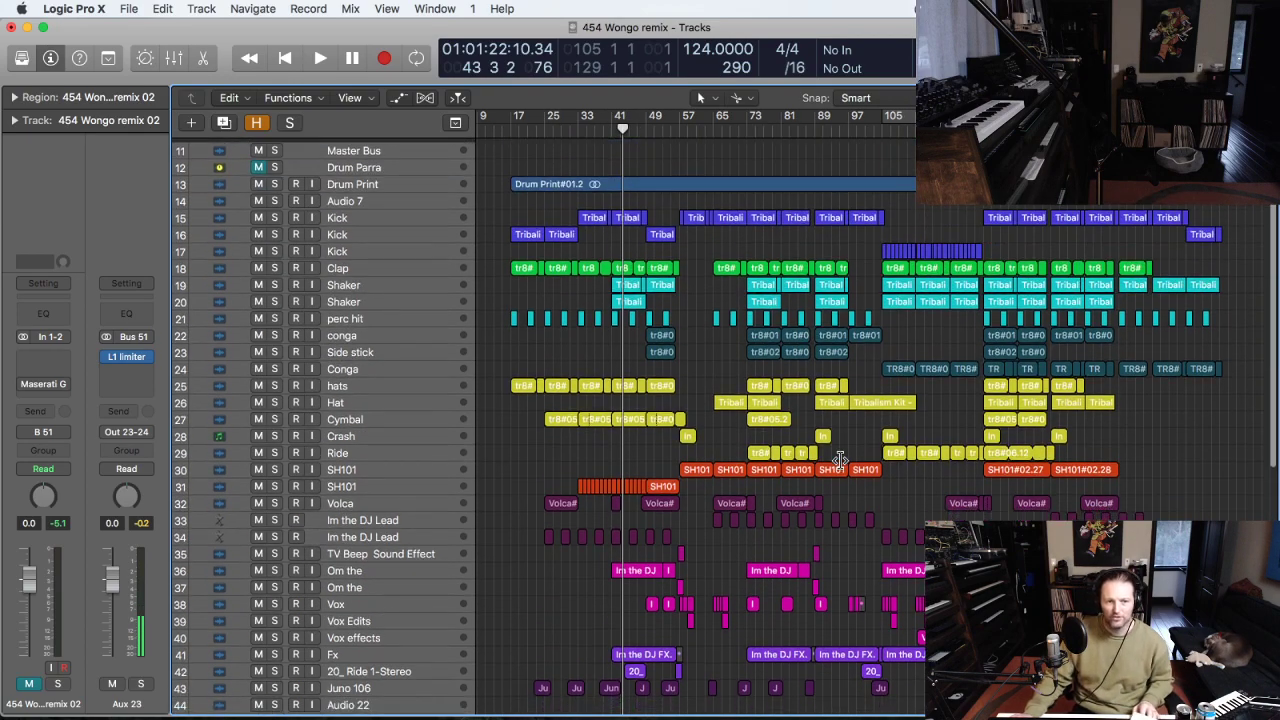
scroll(840, 462, "down", 2)
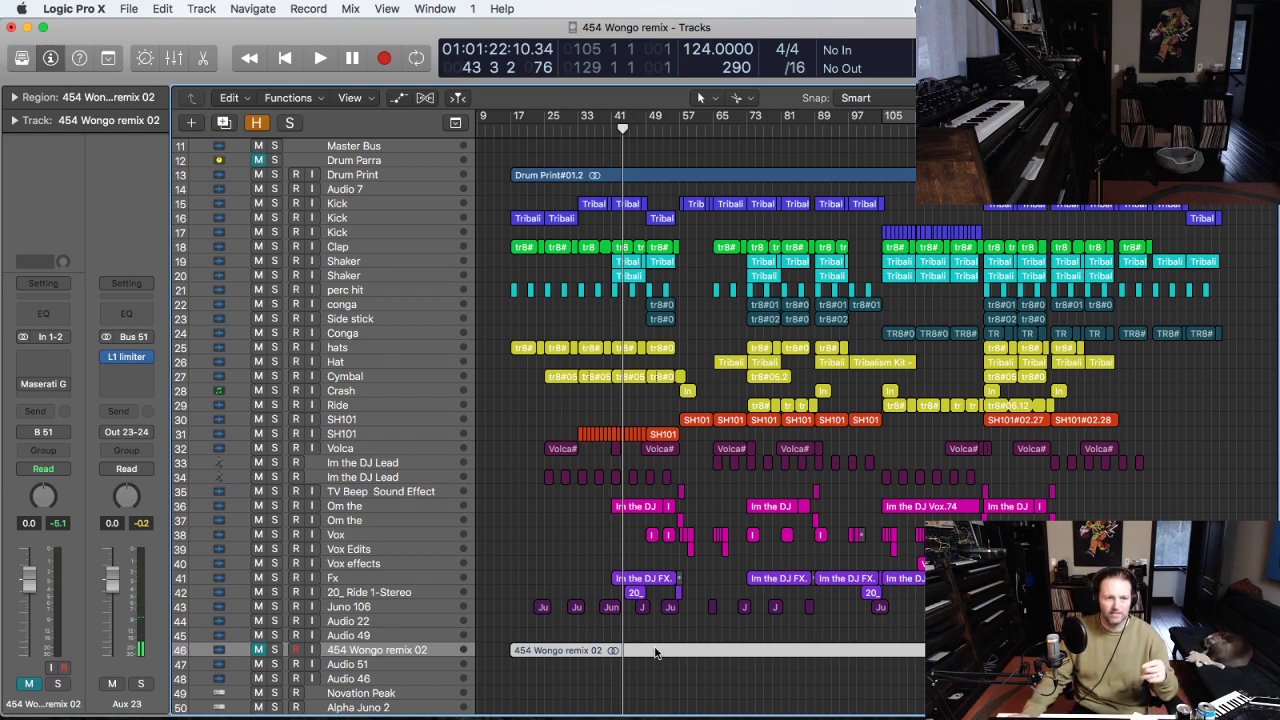
left_click(731, 567)
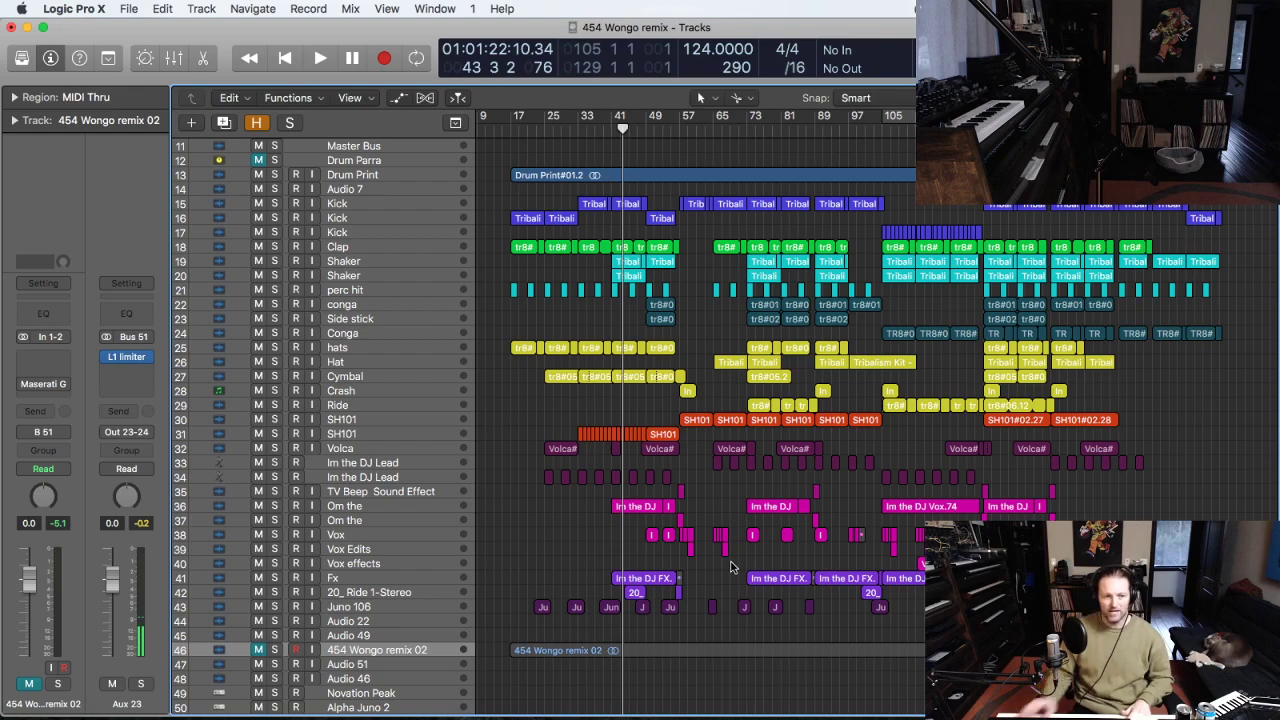
key("super+Up")
key("space")
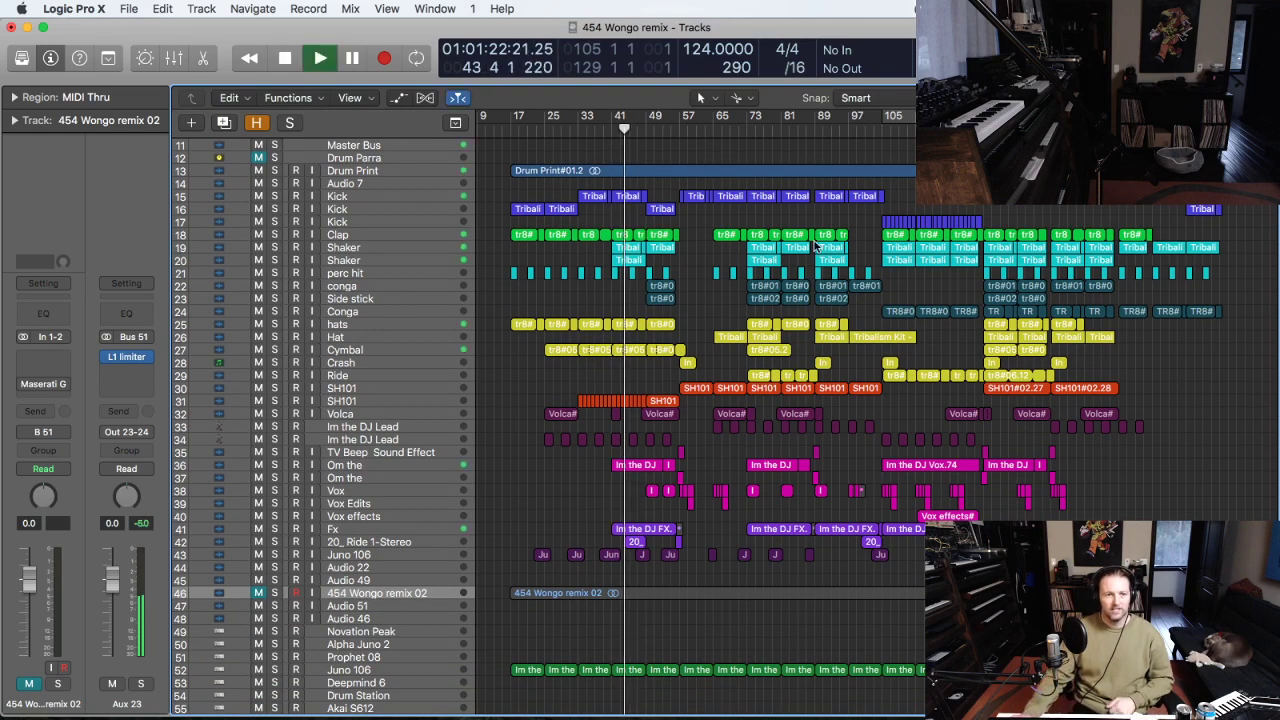
left_click(676, 126)
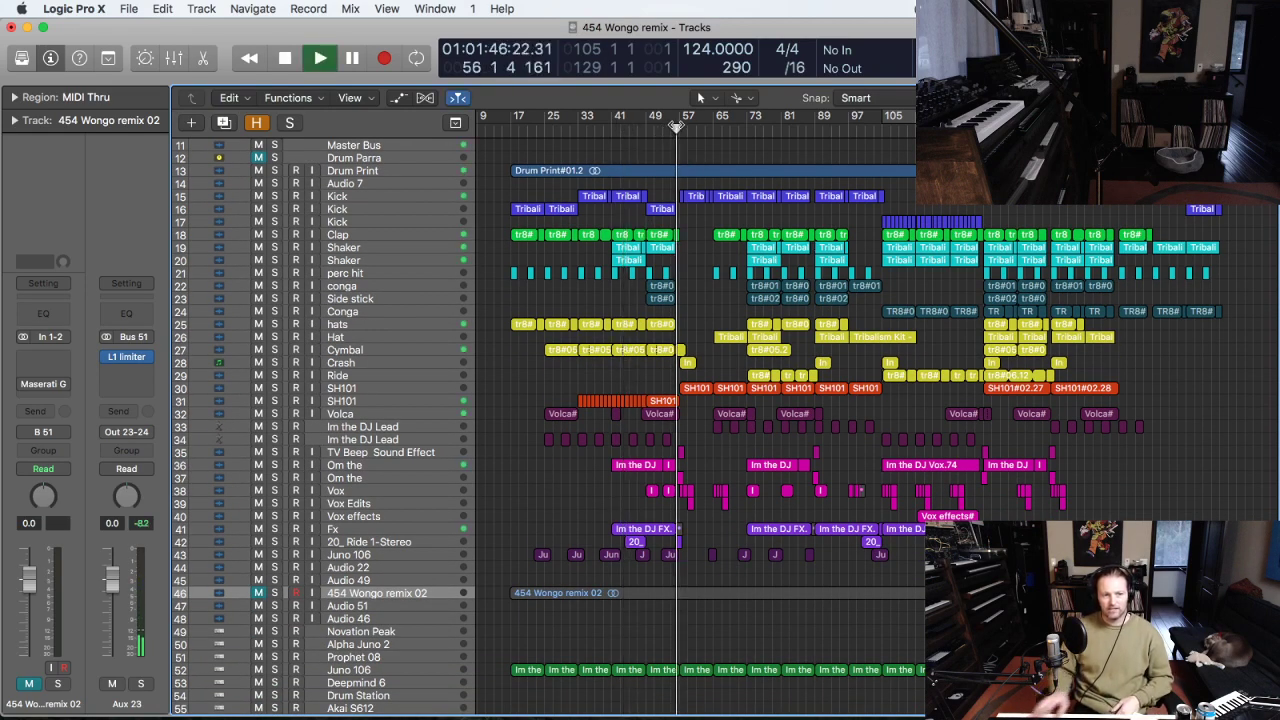